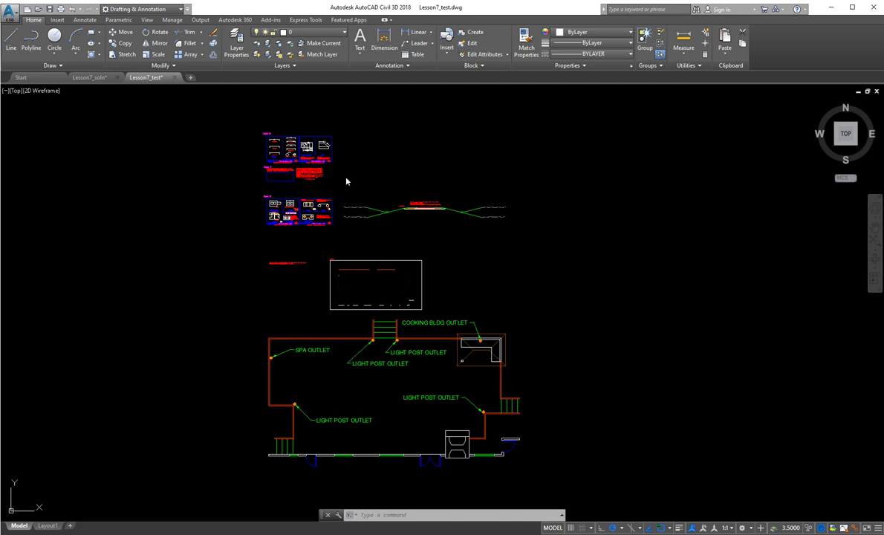
- Look over the Chapter 20, 21 and 23 exercises and their instructions in the drawing
scroll(269, 160, "up", 5)
mouse_move(351, 198)
middle_mouse_down()
mouse_move(358, 317)
mouse_move(370, 167)
mouse_move(347, 294)
mouse_move(349, 351)
middle_mouse_up()
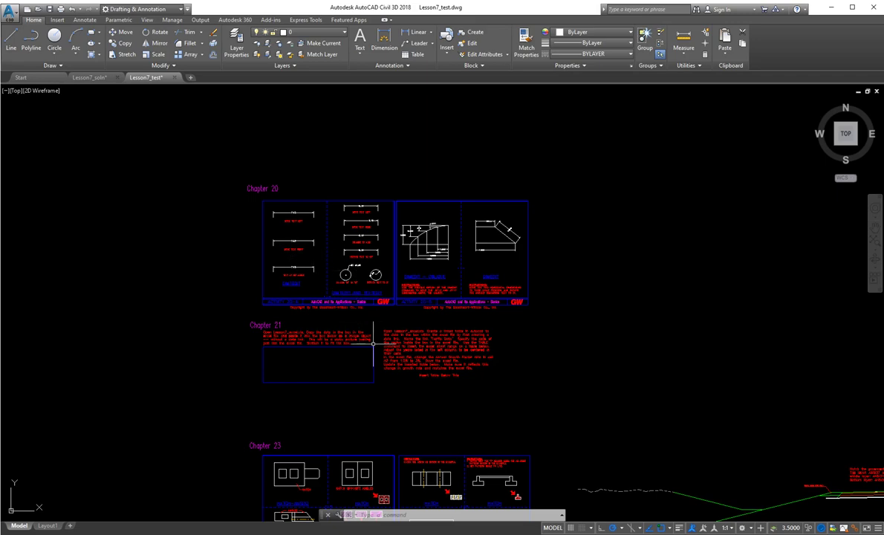
scroll(390, 393, "up", 6)
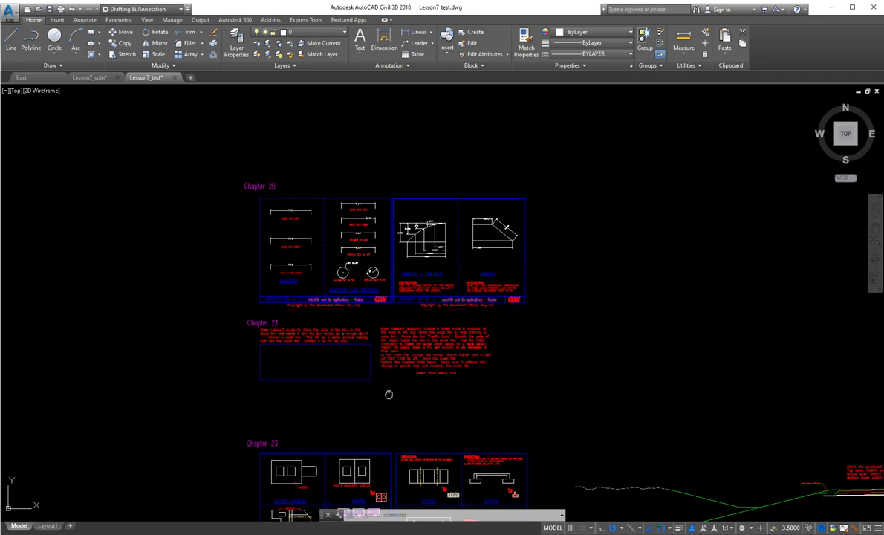
scroll(237, 290, "down", 3)
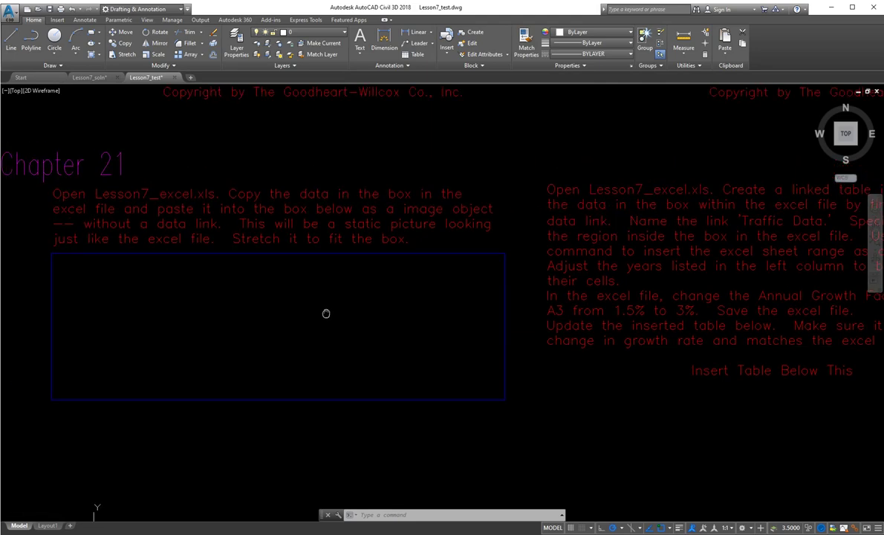
scroll(468, 251, "down", 3)
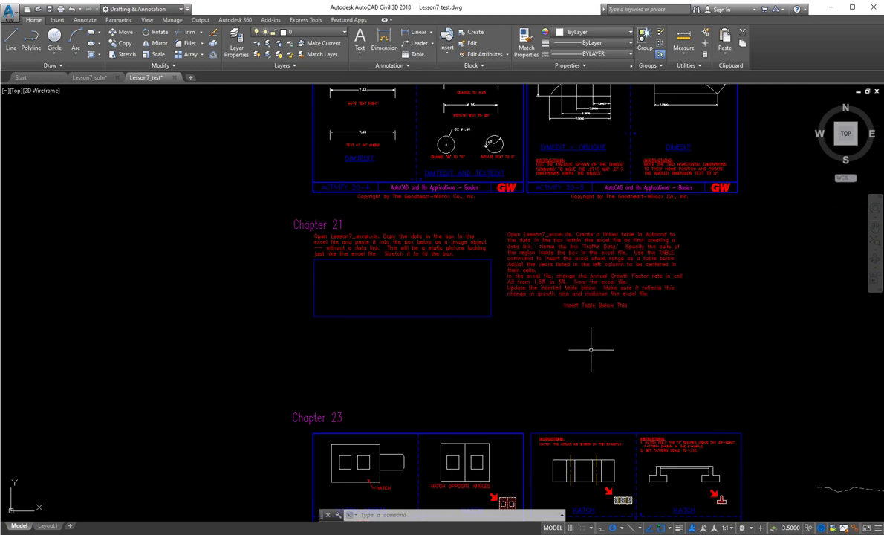
mouse_move(761, 337)
middle_mouse_down()
mouse_move(532, 387)
mouse_move(604, 396)
middle_mouse_up()
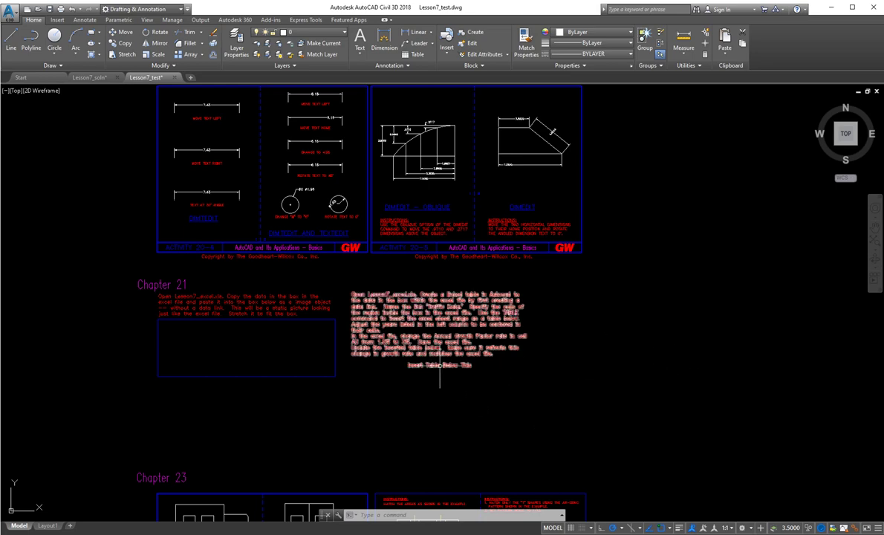
middle_click_drag(478, 430, 496, 253)
middle_click_drag(565, 446, 594, 377)
middle_click_drag(610, 425, 625, 356)
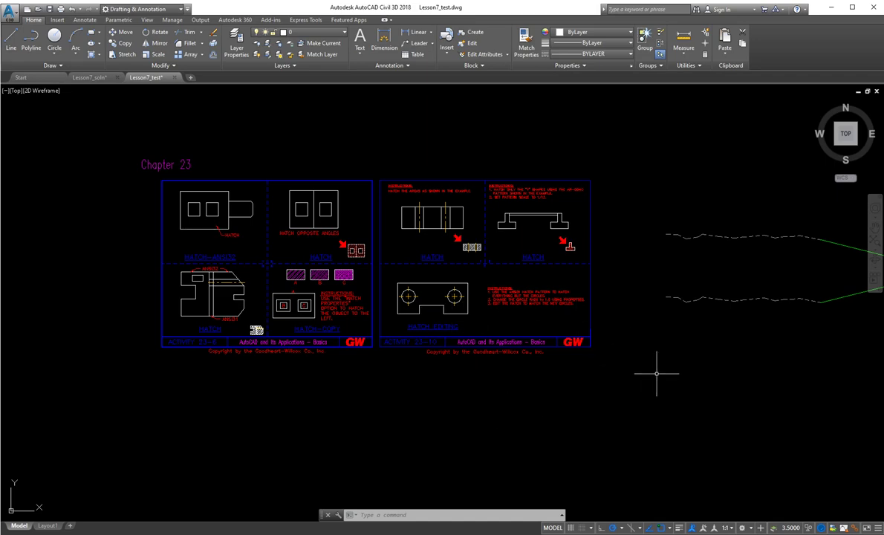
scroll(654, 379, "down", 6)
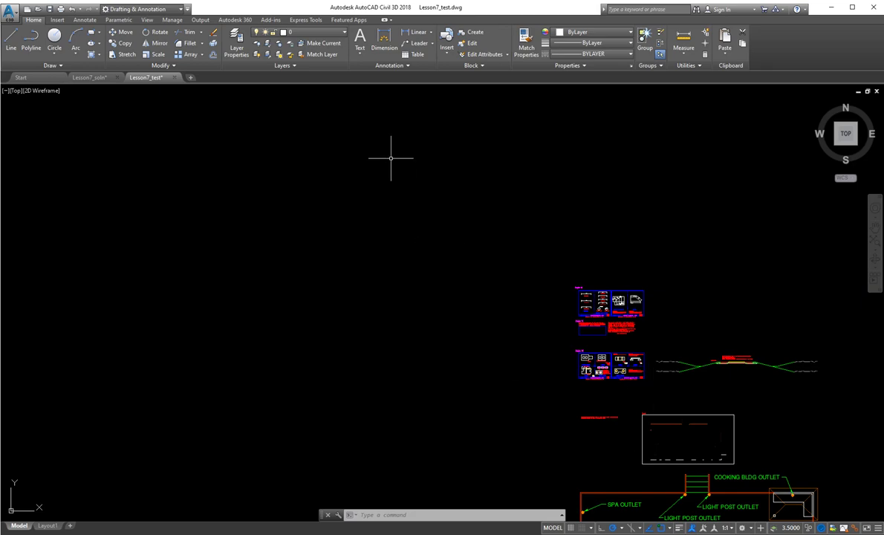
- In Activity 20-4, grip-move the text of the first "MOVE TEXT LEFT" dimension in the DIMTEDIT column toward its right end
scroll(594, 296, "up", 2)
scroll(594, 296, "up", 4)
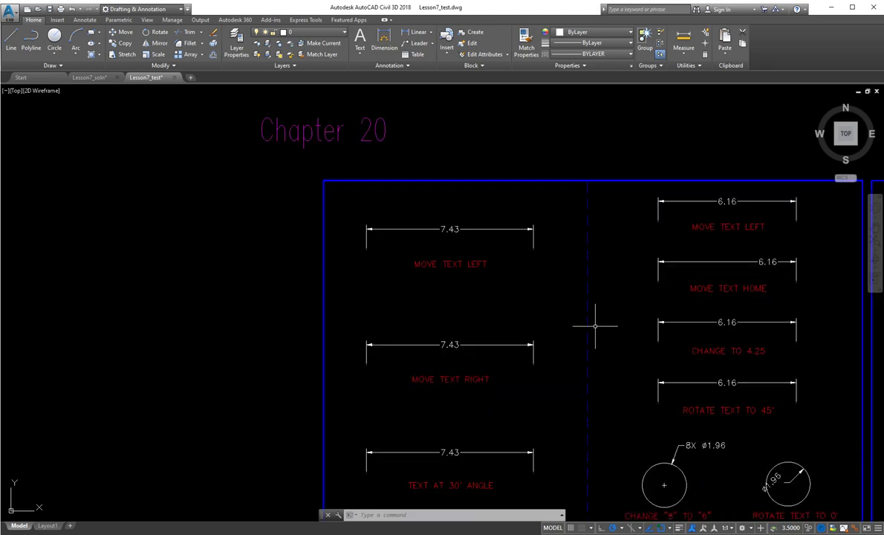
scroll(578, 337, "up", 2)
middle_click_drag(578, 337, 432, 257)
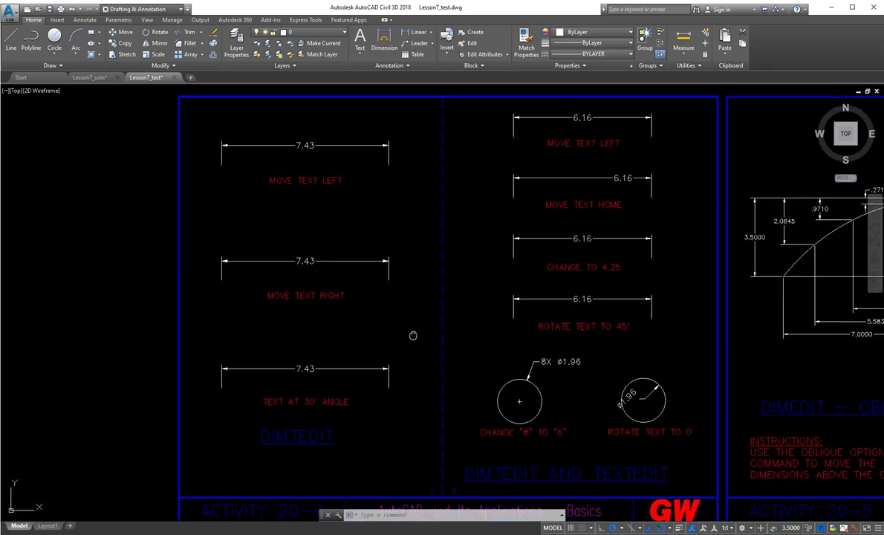
mouse_move(412, 335)
middle_mouse_down()
mouse_move(351, 306)
mouse_move(379, 295)
mouse_move(387, 302)
middle_mouse_up()
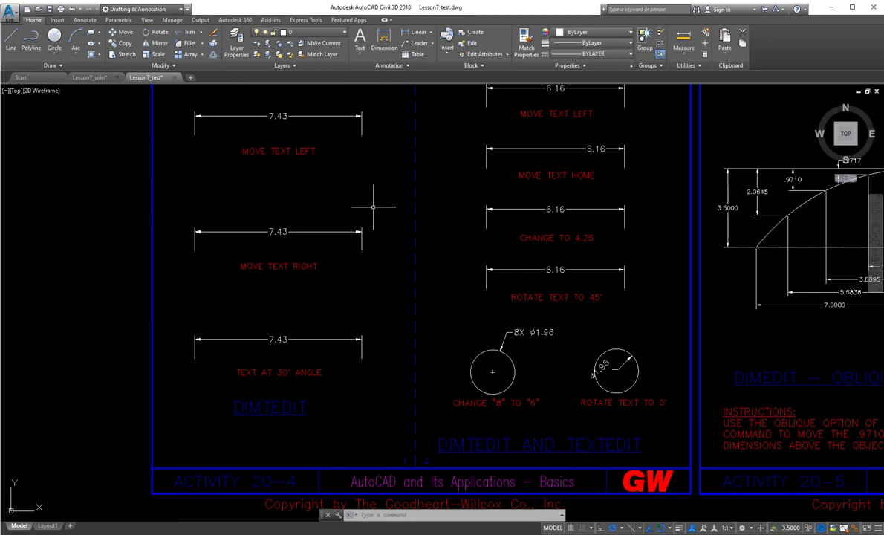
mouse_move(351, 205)
middle_mouse_down()
mouse_move(355, 232)
mouse_move(357, 219)
middle_mouse_up()
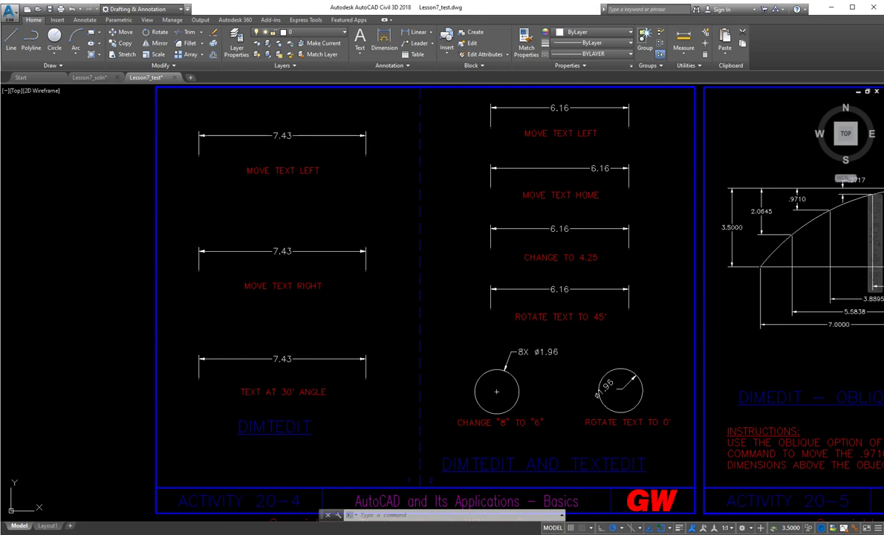
left_click(282, 135)
left_click(282, 135)
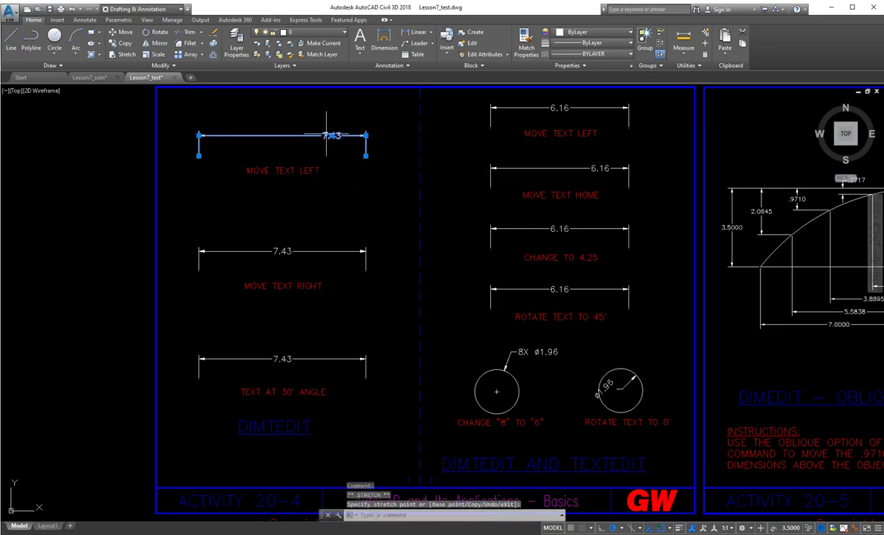
- Grip-move the text of that "MOVE TEXT LEFT" dimension to slightly left of centre, placing its dimension line just above the extension line origins
mouse_move(332, 135)
scroll(332, 135, "up", 5)
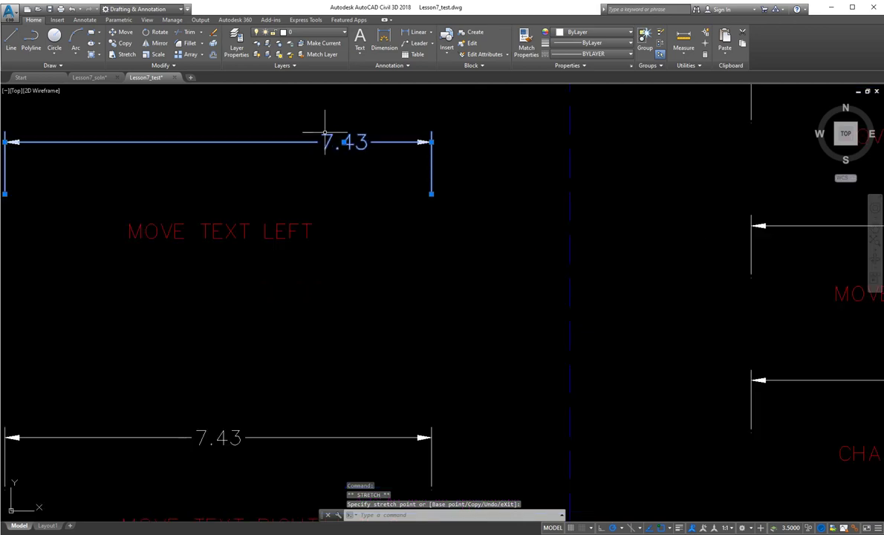
mouse_move(327, 141)
middle_mouse_down()
mouse_move(389, 205)
mouse_move(431, 214)
middle_mouse_up()
mouse_move(435, 216)
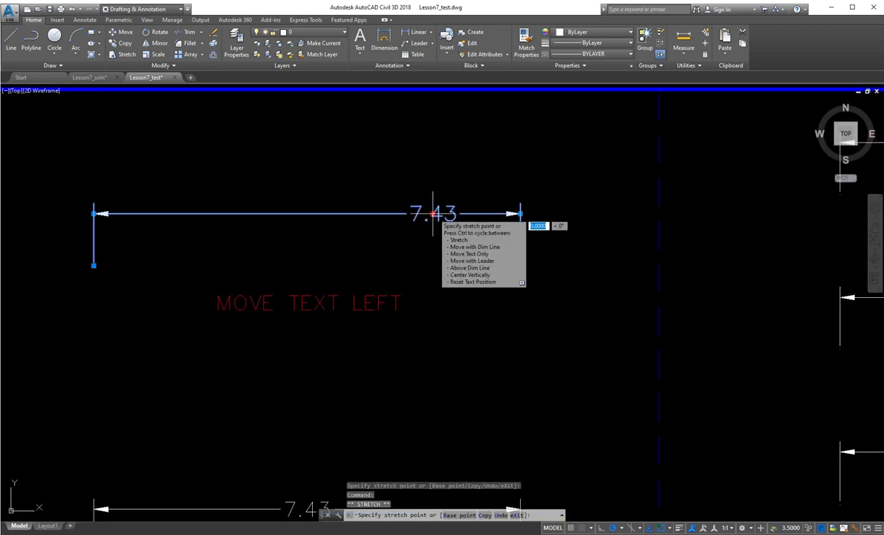
left_click(475, 236)
left_click(338, 164)
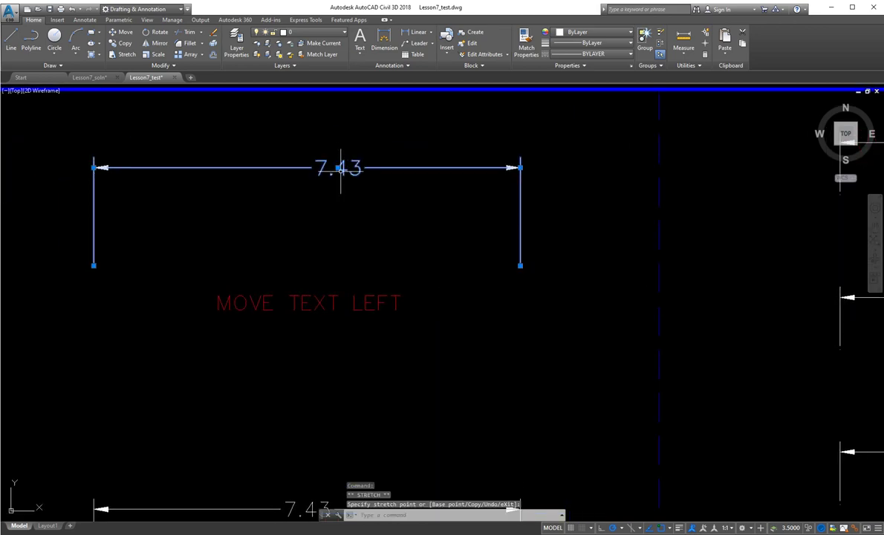
left_click(337, 167)
left_click(297, 225)
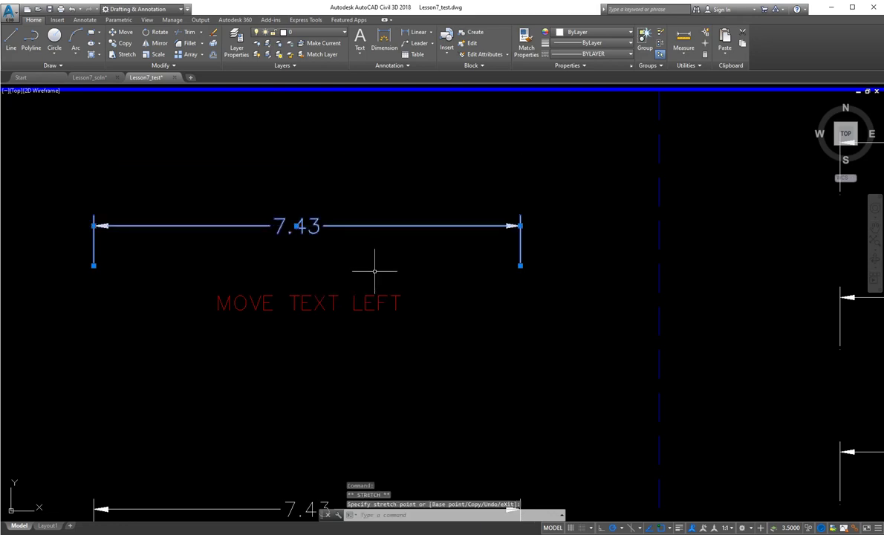
- Rotate the text of the "TEXT AT 30° ANGLE" dimension to 30 degrees using the Angle option of DIMTEDIT
scroll(375, 267, "down", 6)
middle_click_drag(428, 367, 414, 269)
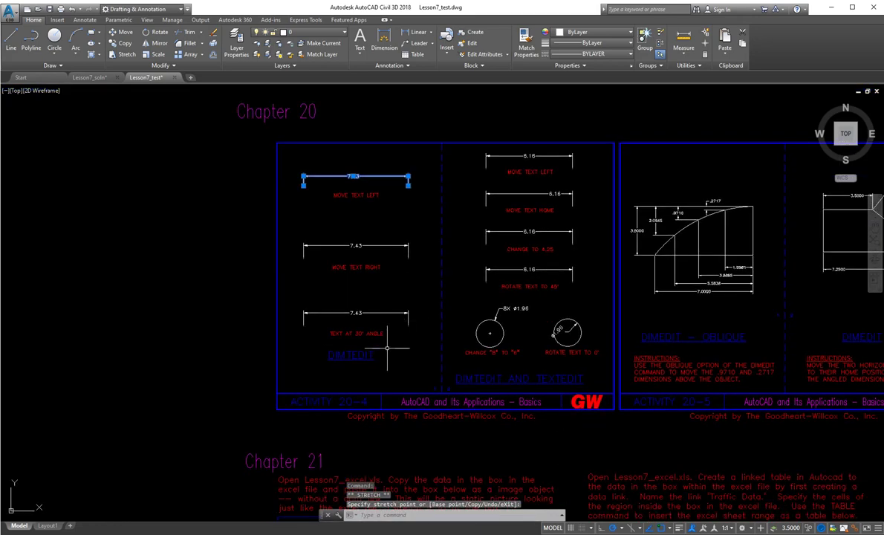
scroll(378, 354, "up", 3)
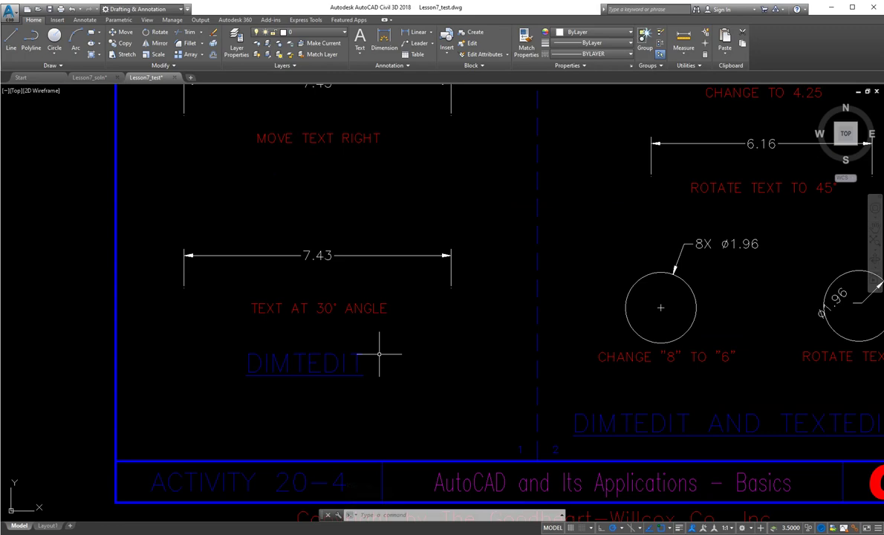
type("DIMTED")
key("Return")
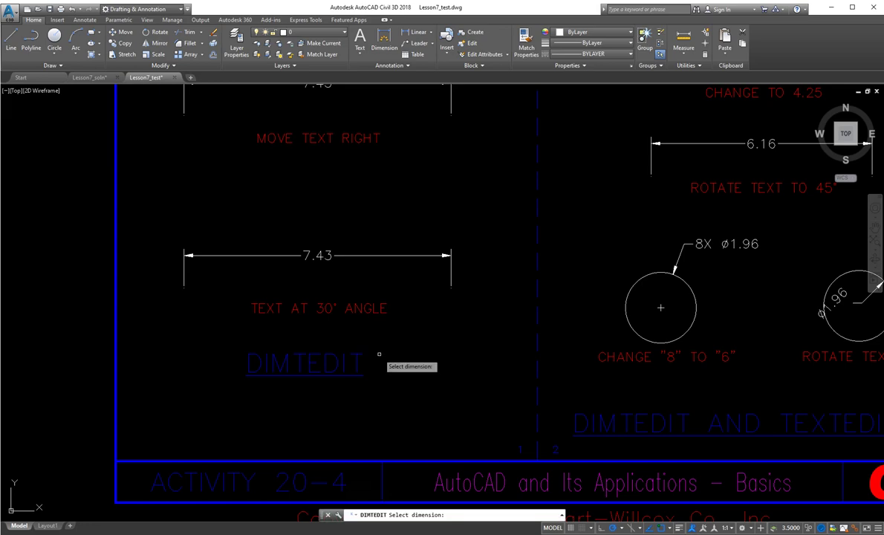
left_click(356, 255)
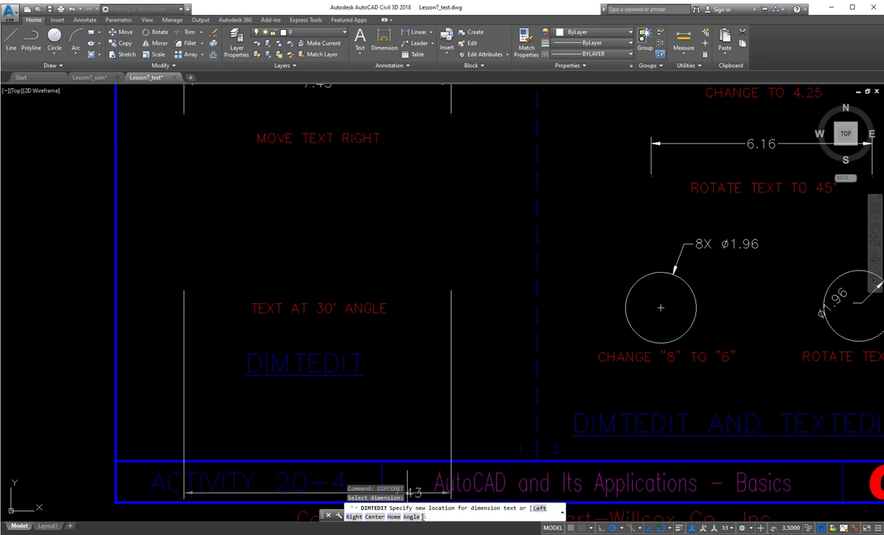
left_click(413, 517)
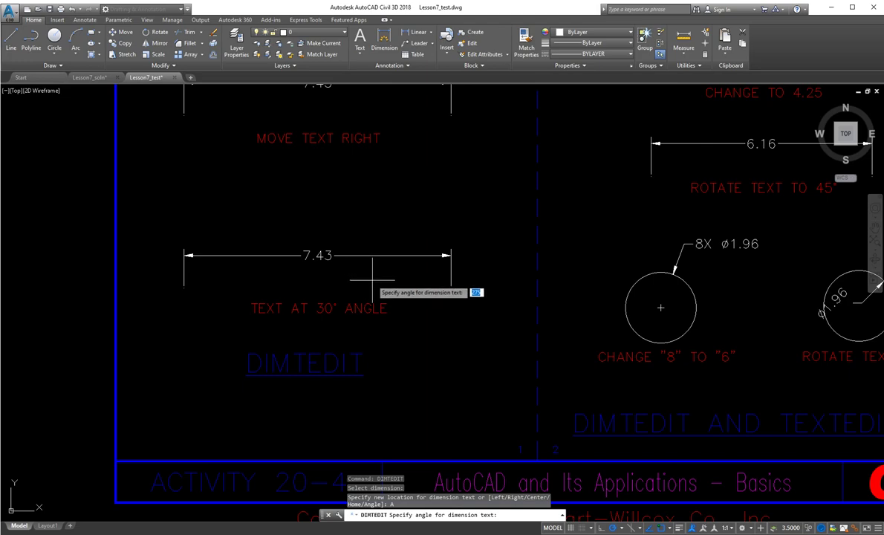
type("30")
key("Return")
scroll(318, 256, "up", 3)
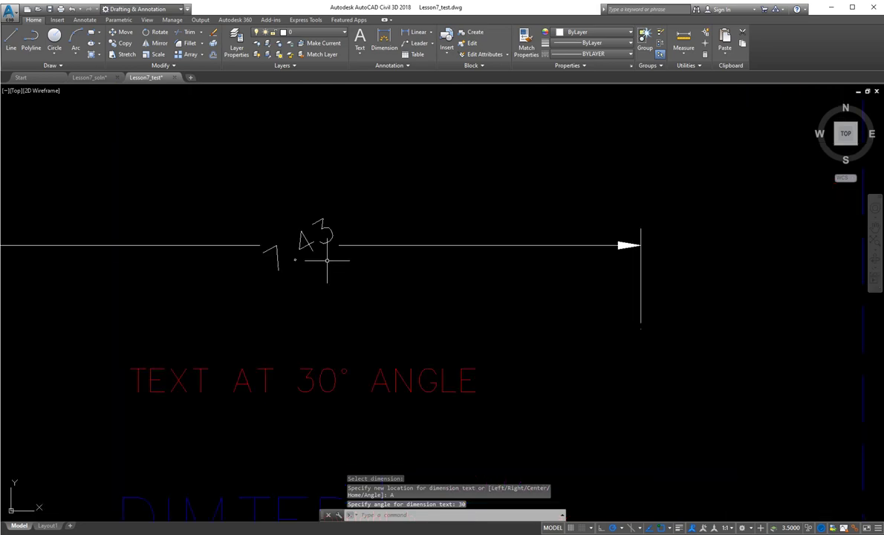
scroll(327, 260, "down", 6)
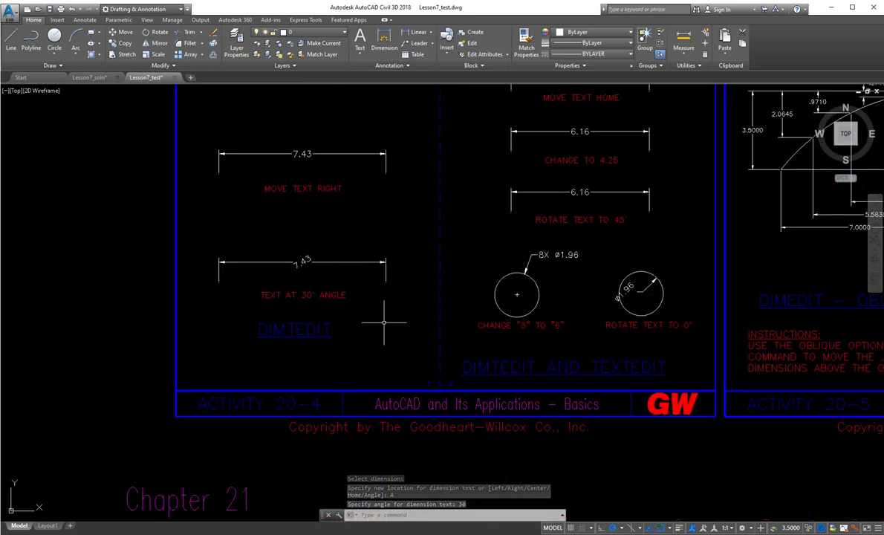
- Return the text of the "MOVE TEXT HOME" dimension to its default position using the Home option of DIMTEDIT
mouse_move(375, 233)
middle_mouse_down()
mouse_move(335, 283)
mouse_move(290, 309)
middle_mouse_up()
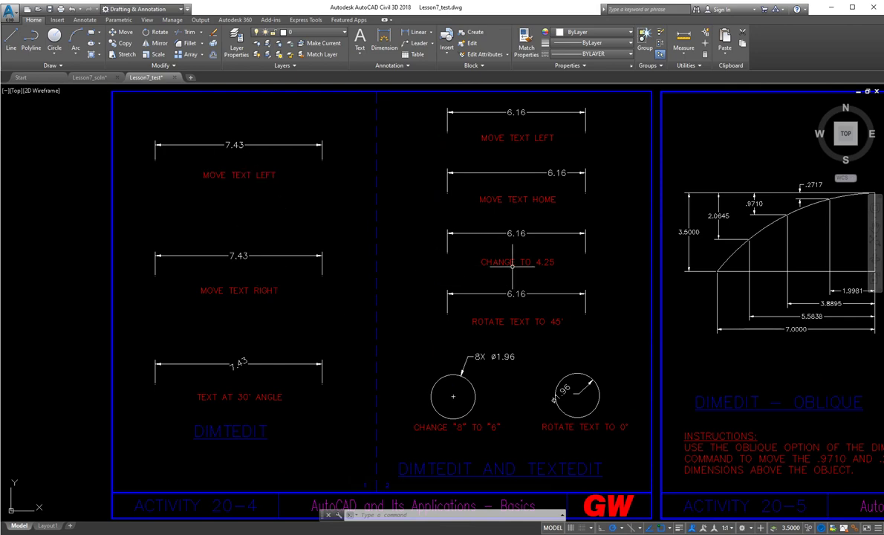
mouse_move(511, 266)
middle_mouse_down()
mouse_move(388, 268)
mouse_move(379, 295)
middle_mouse_up()
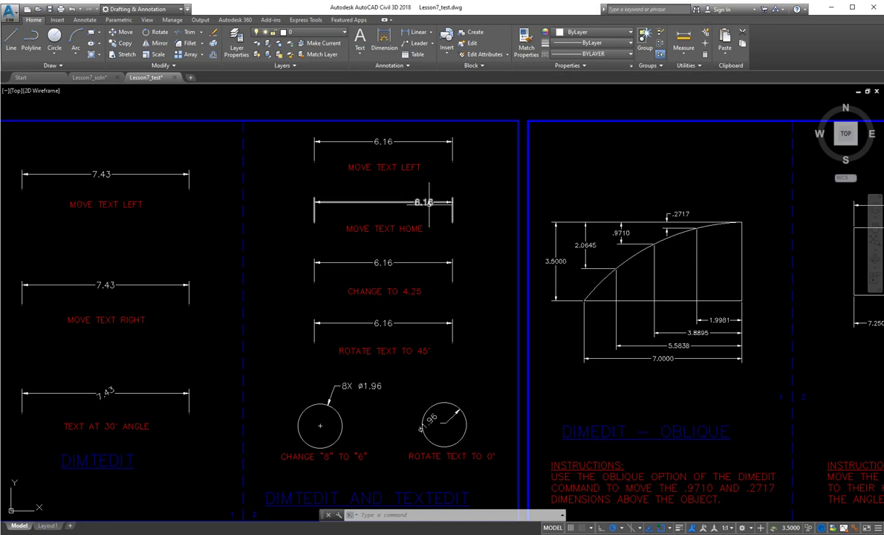
type("dimtedit")
key("Return")
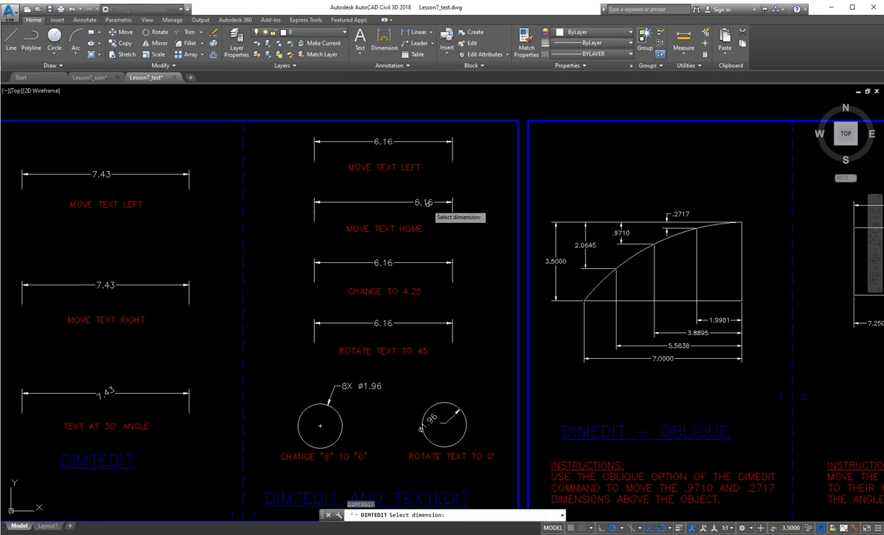
left_click(423, 202)
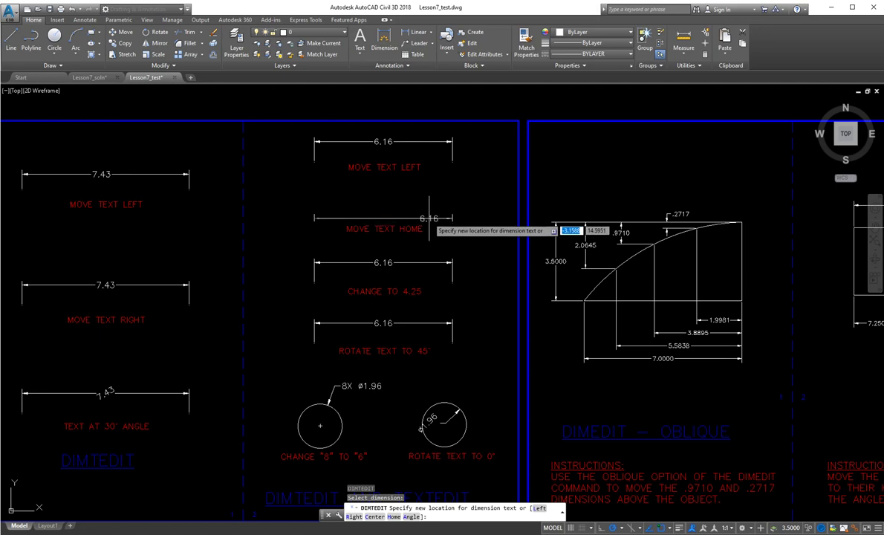
type("h")
key("Return")
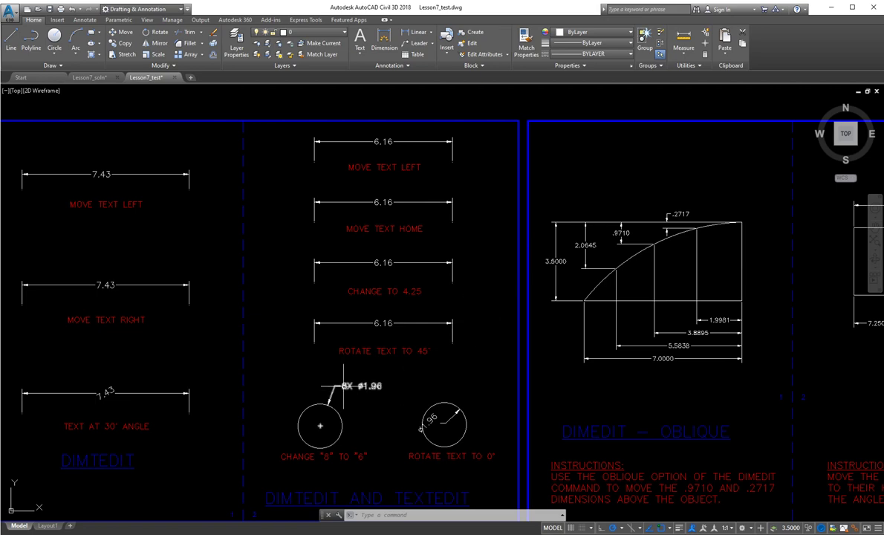
- Change the diameter dimension's prefix from 8X to 6X on the circle labelled CHANGE "8" TO "6"
left_click(346, 385)
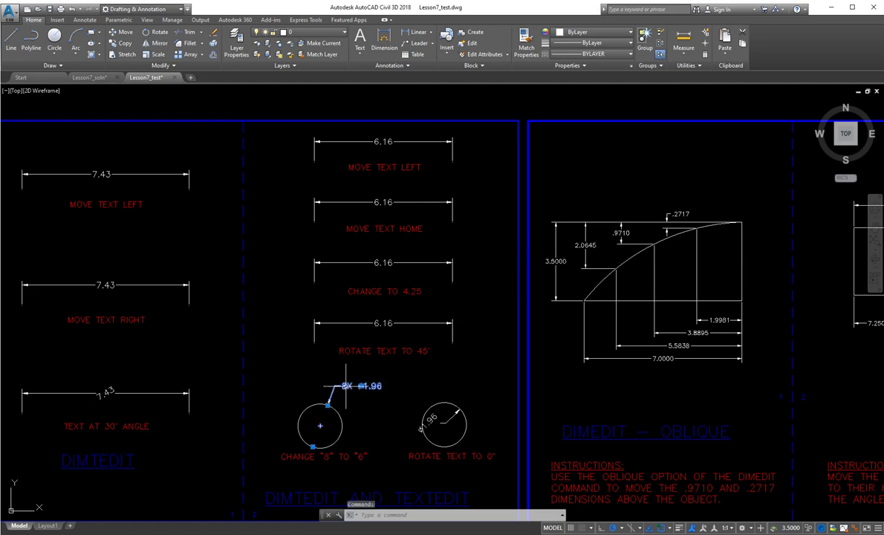
mouse_move(346, 385)
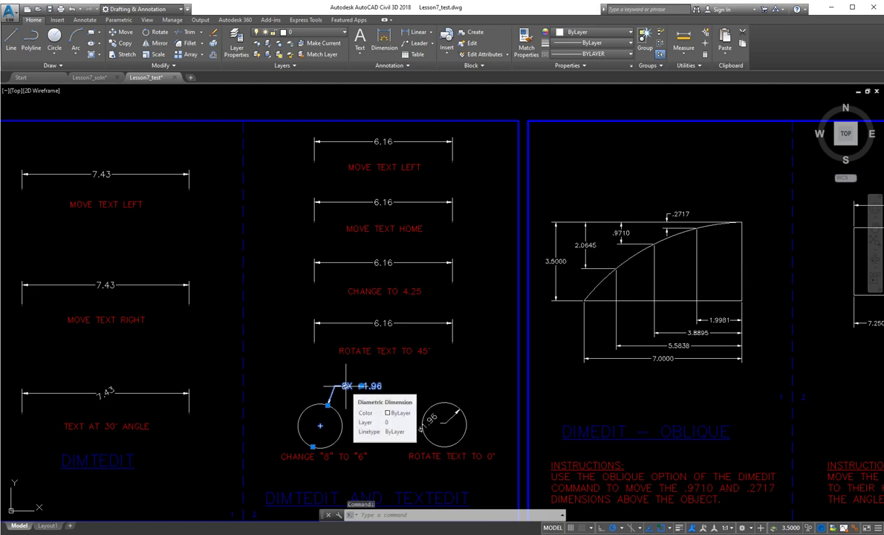
double_click(347, 385)
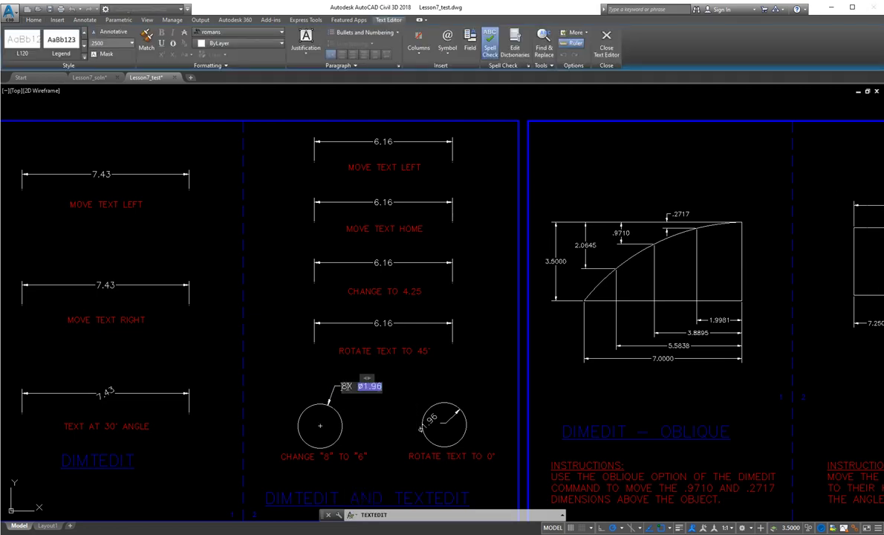
type("6")
left_click(377, 413)
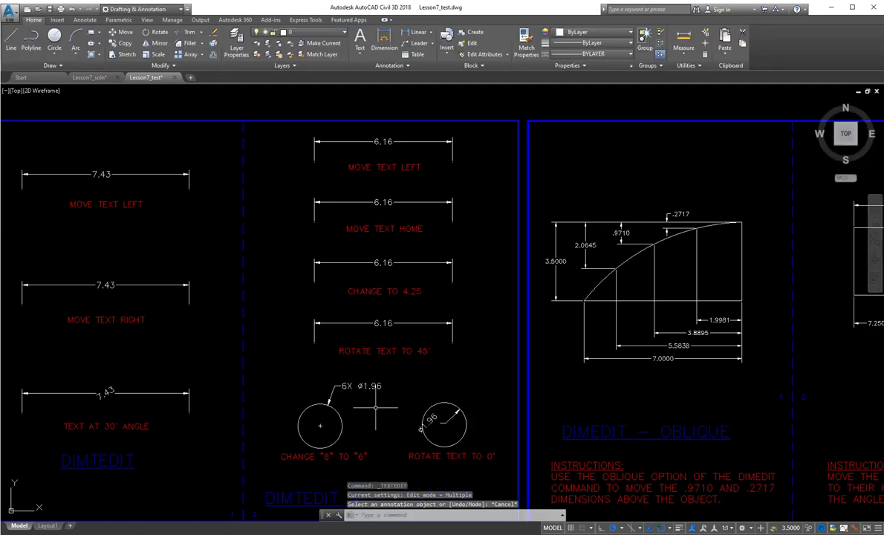
key("Escape")
key("Escape")
- Change the diameter dimension's prefix to 7X on the circle labelled CHANGE "8" TO "6" using TEXTEDIT
scroll(382, 417, "up", 2)
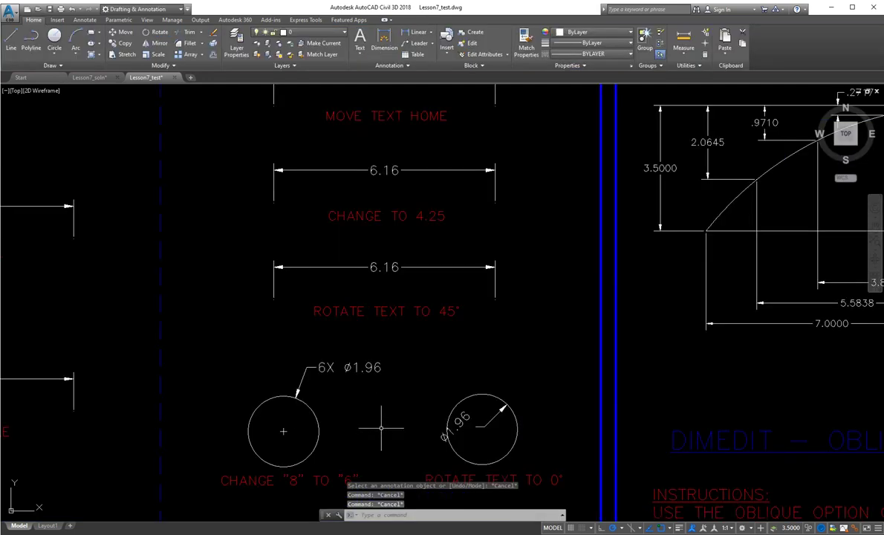
middle_click_drag(381, 428, 384, 343)
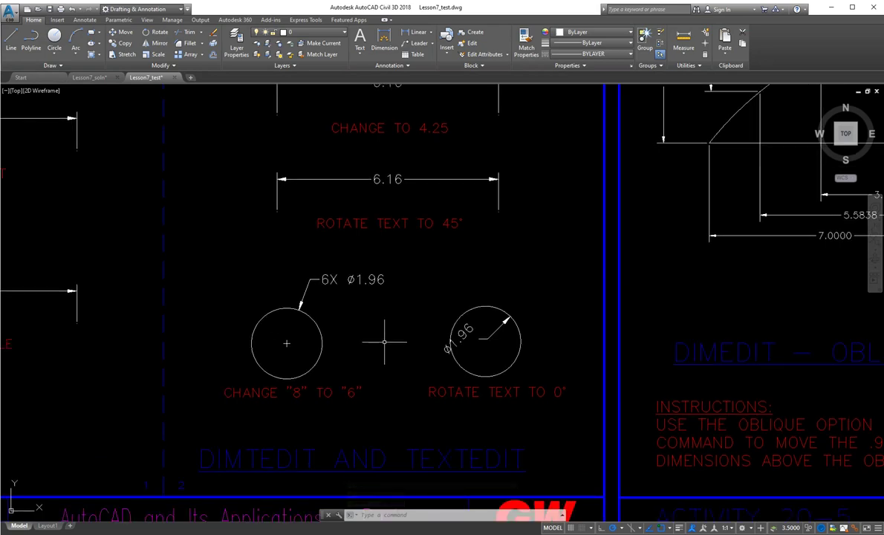
type("texted")
key("Return")
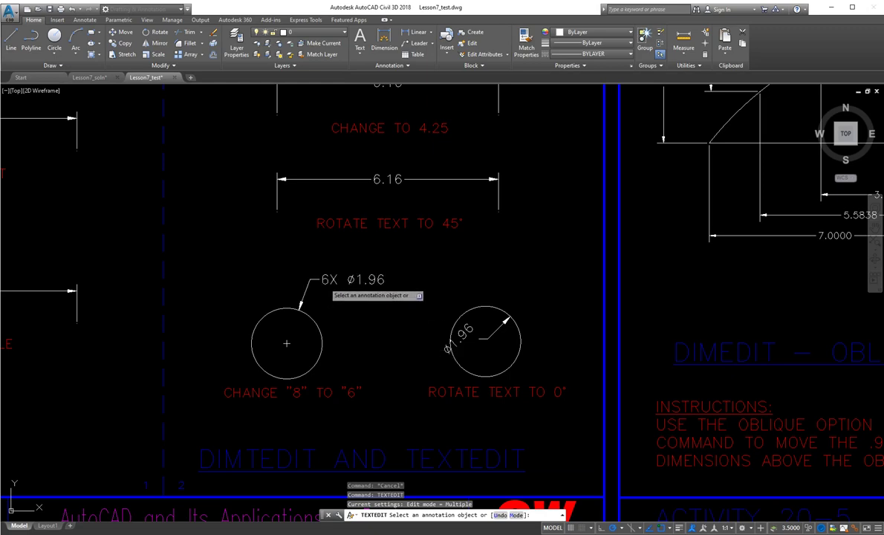
left_click(325, 280)
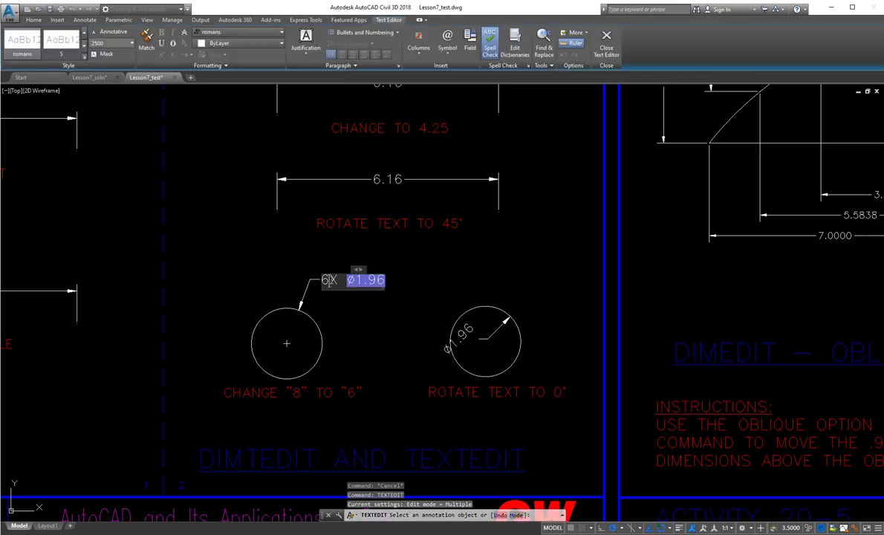
key("BackSpace")
type("7")
left_click(349, 317)
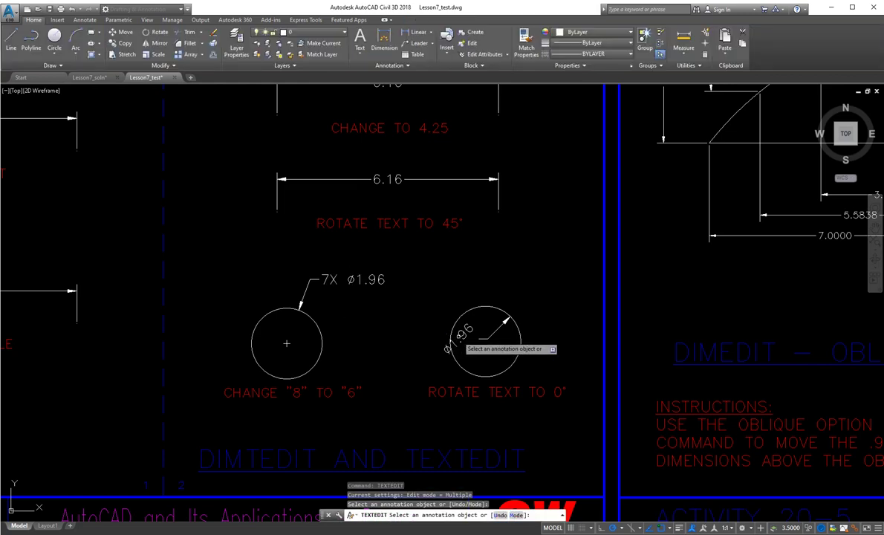
left_click(458, 336)
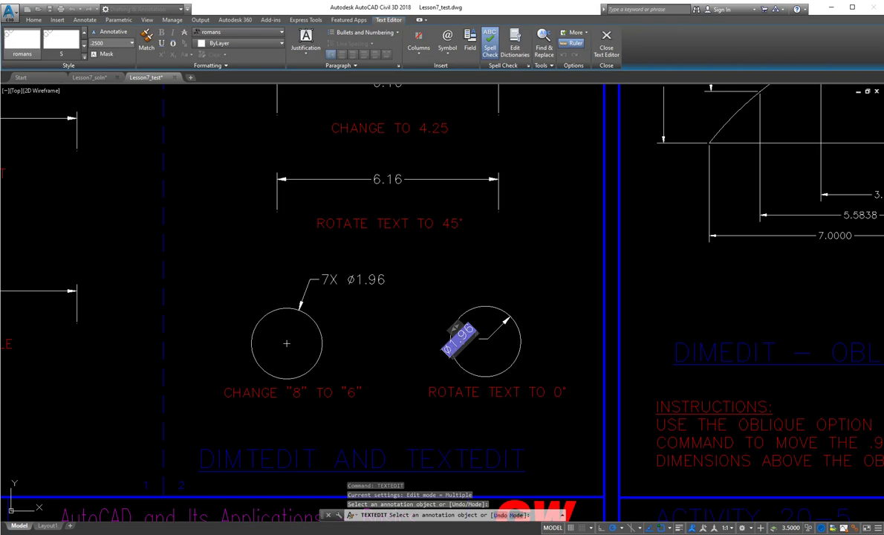
key("Escape")
key("Escape")
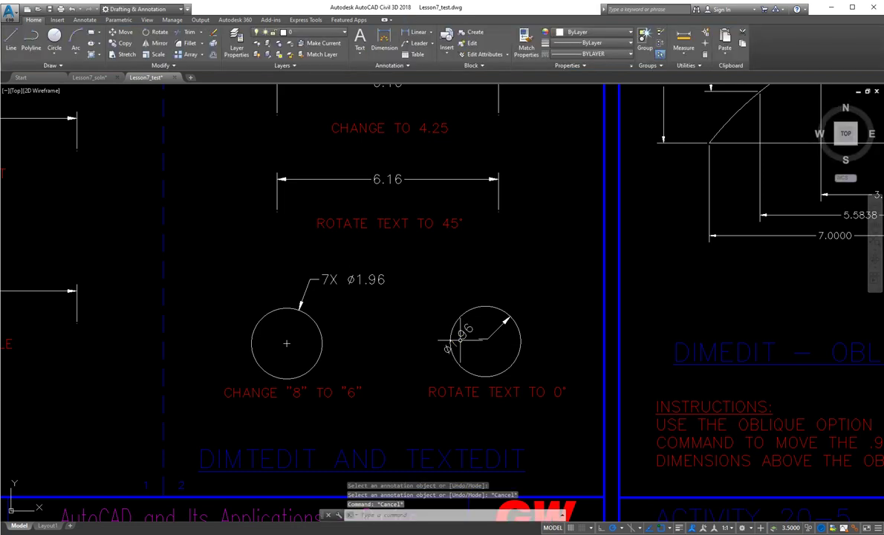
type("TEXT")
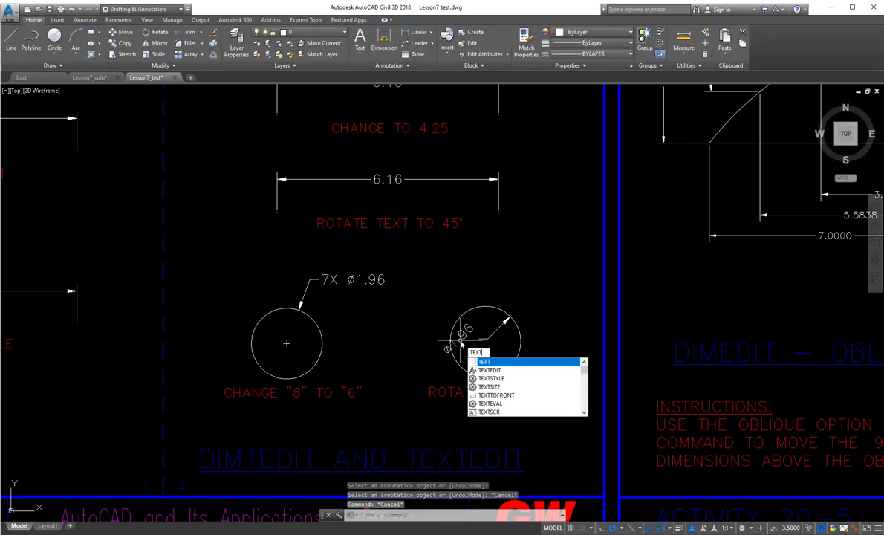
key("BackSpace")
key("BackSpace")
key("BackSpace")
key("BackSpace")
type("textedit")
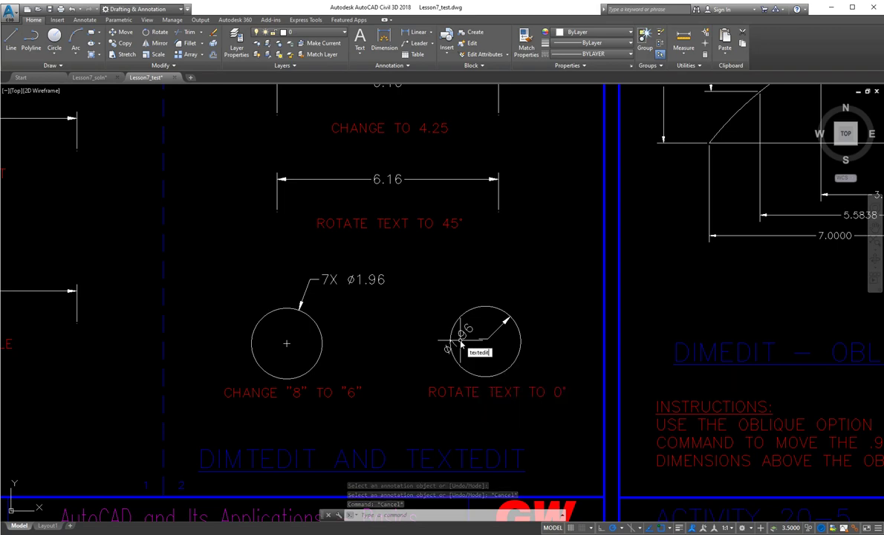
key("Return")
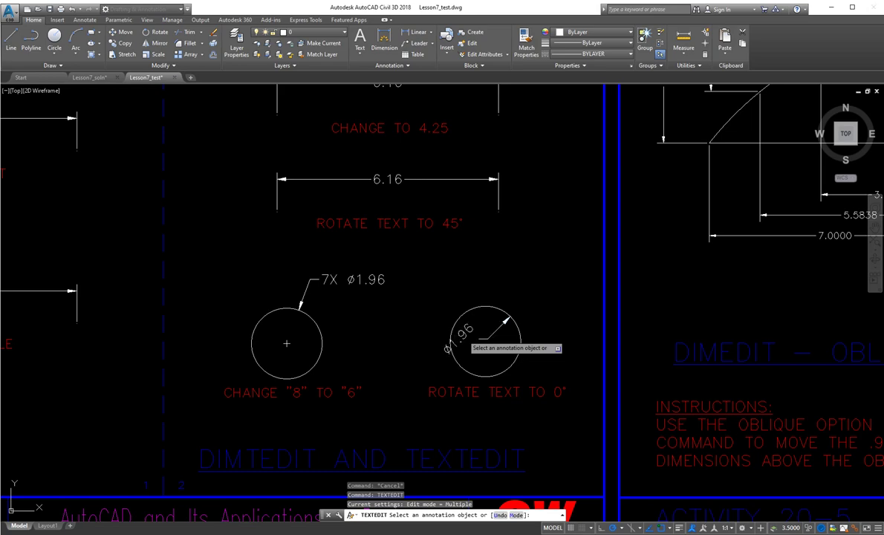
left_click(465, 338)
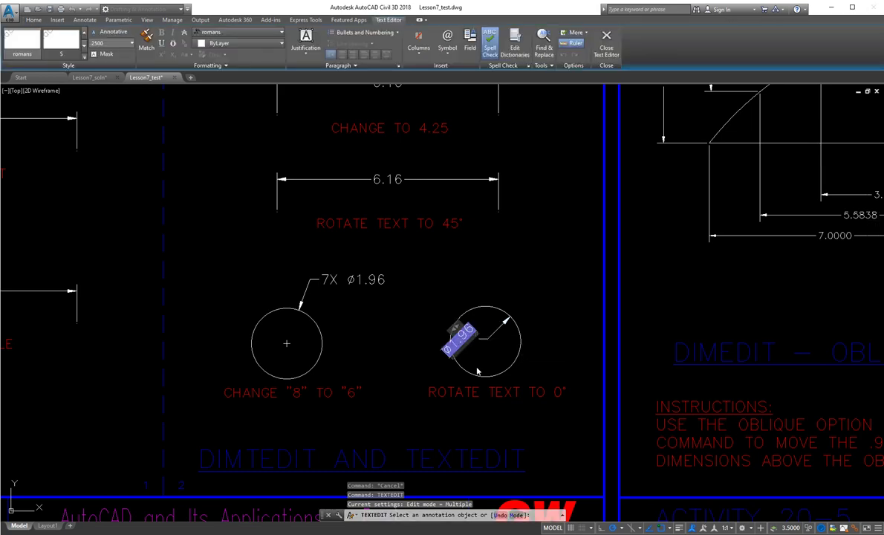
key("Escape")
key("Escape")
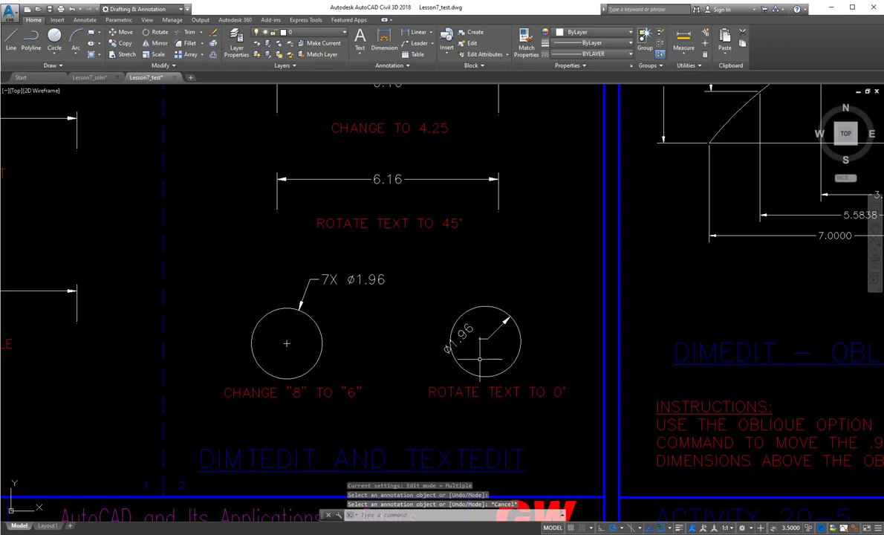
- Rotate the diameter text of the "ROTATE TEXT TO 0°" circle to 0 degrees using the Angle option of DIMTEDIT
type("DIM")
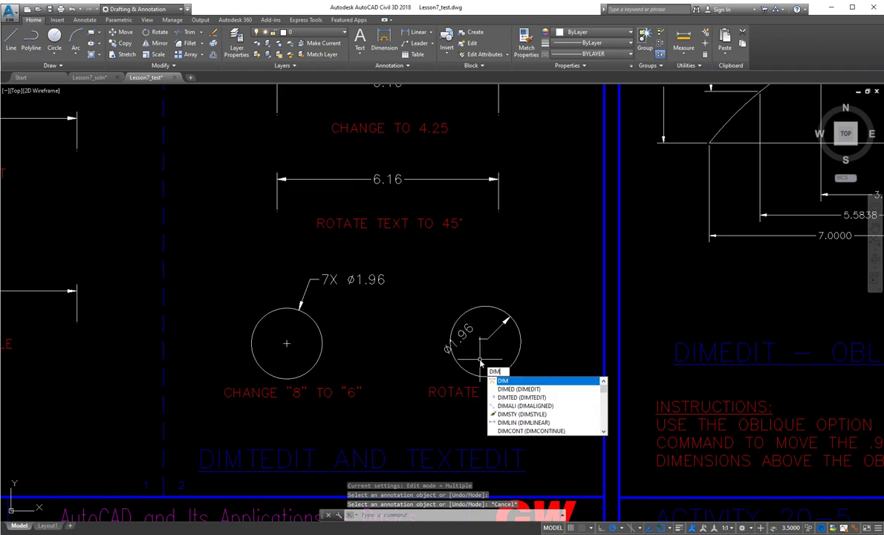
type("TEDIT")
key("Return")
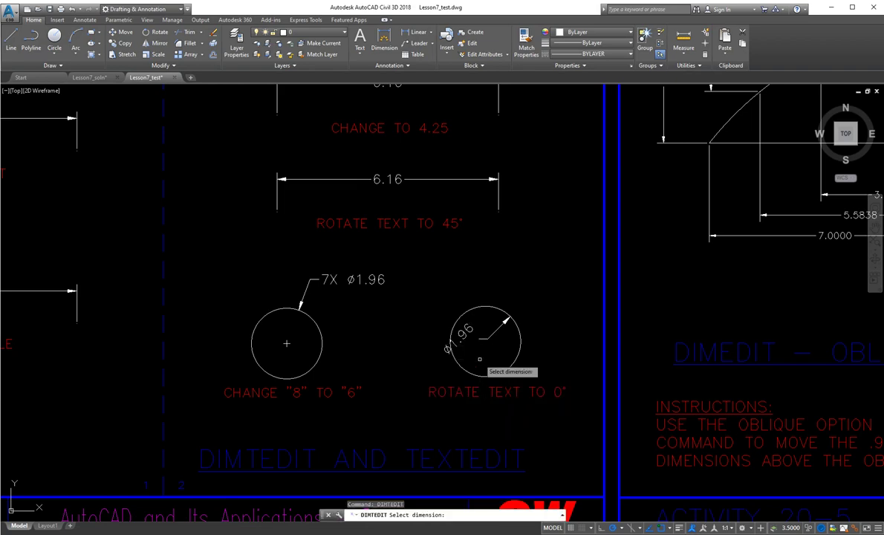
left_click(472, 353)
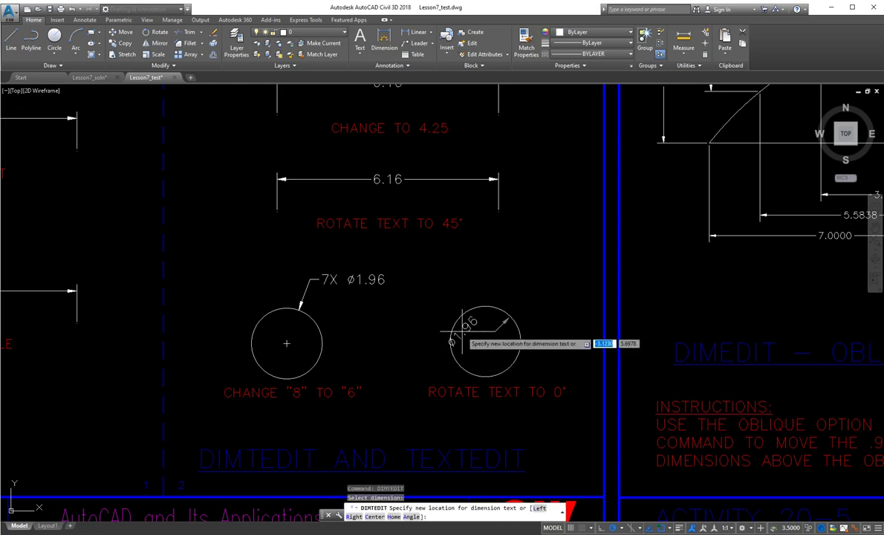
type("a")
key("Return")
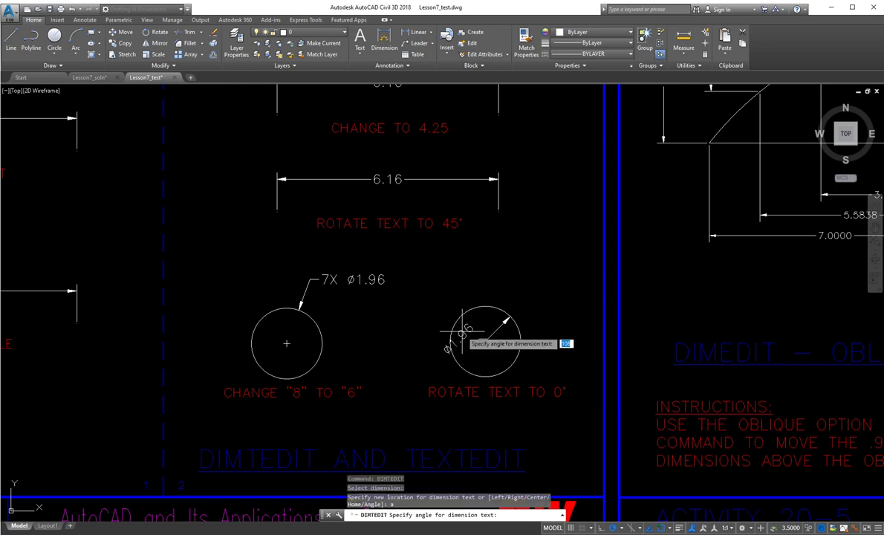
type("0")
key("Return")
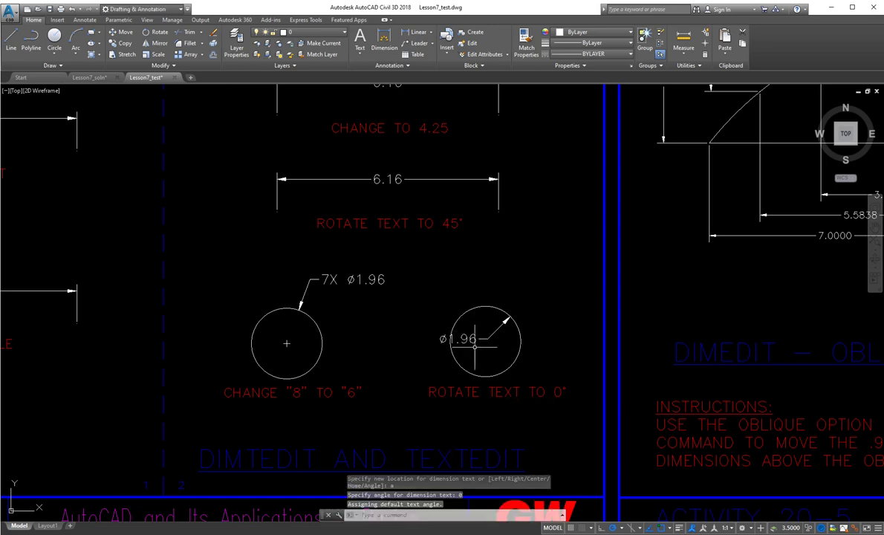
- Grip-move the diameter text of the "ROTATE TEXT TO 0°" circle inside the circle, slightly right of and below its centre
left_click(454, 339)
left_click(457, 339)
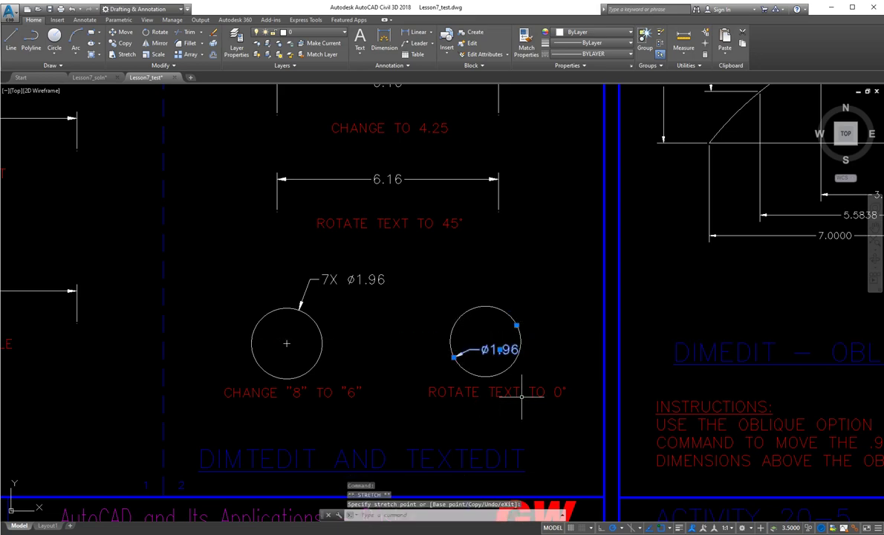
key("Escape")
key("Escape")
key("Escape")
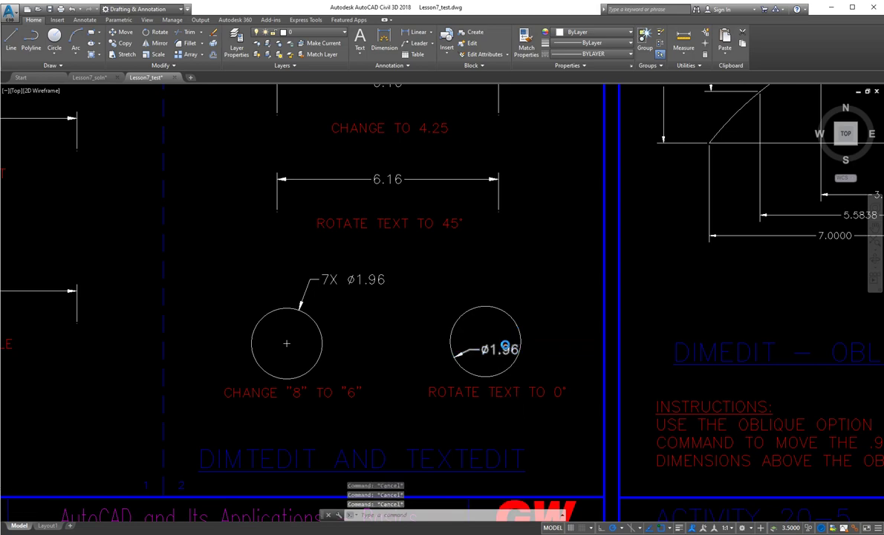
- Search the Help for "dimtedit" and open the DIMTEDIT (Command) article
scroll(498, 342, "down", 4)
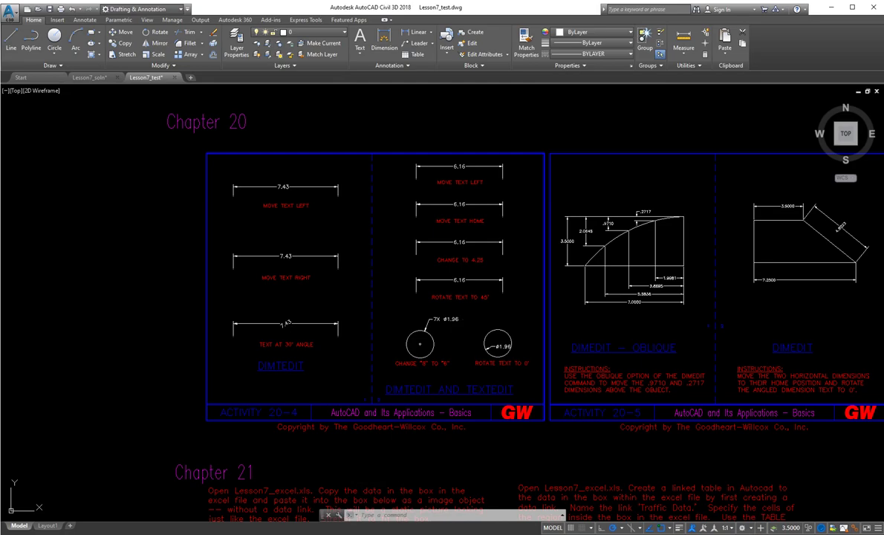
key("F1")
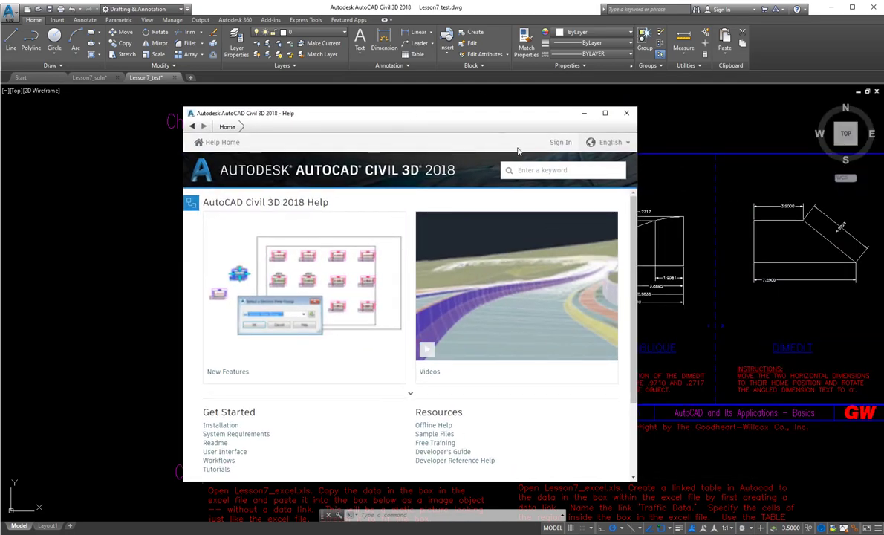
left_click(523, 170)
type("dimtedit")
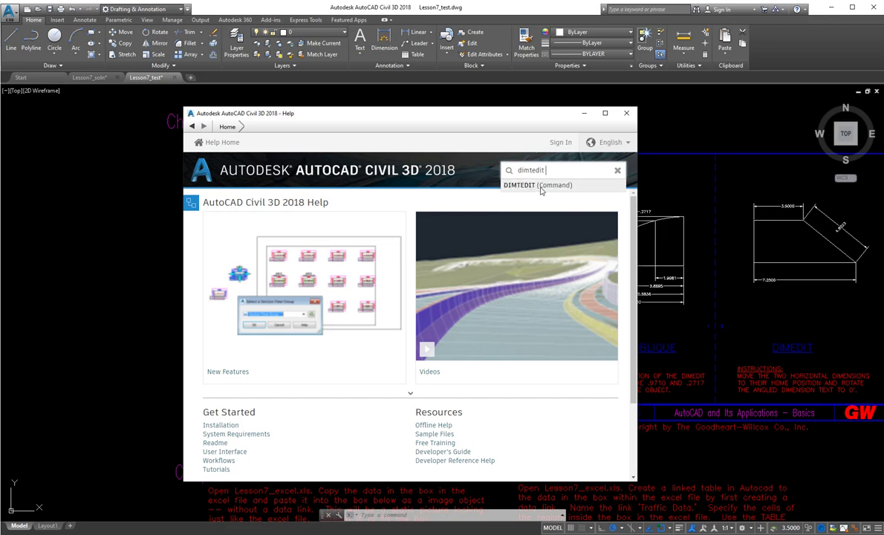
left_click(541, 187)
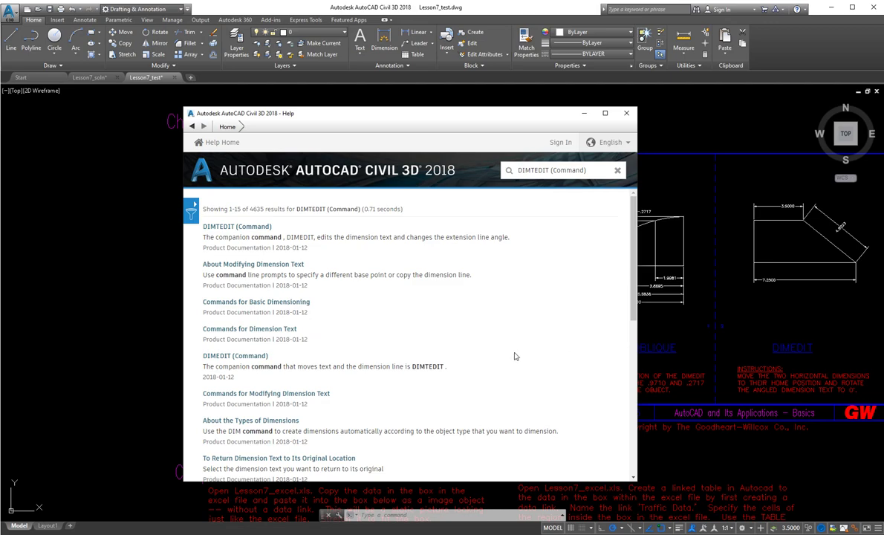
left_click(237, 225)
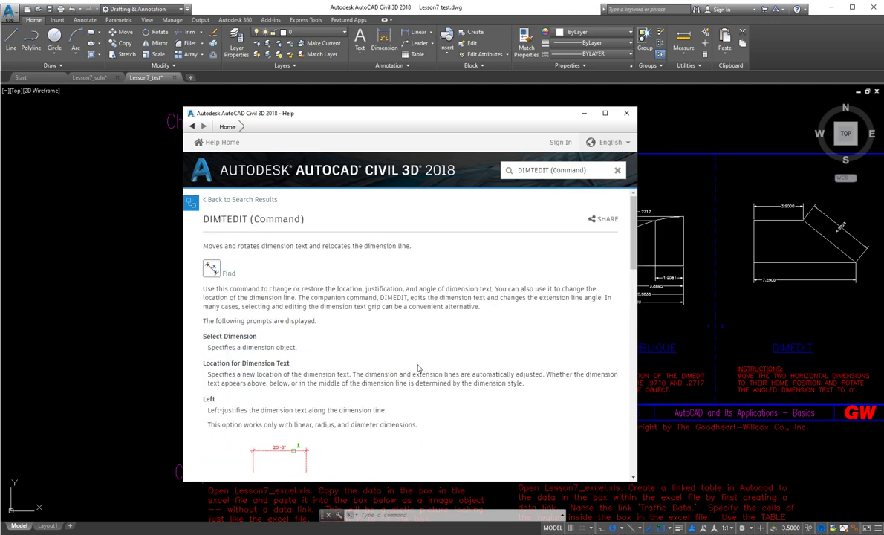
- Review the Left, Right, Home and Angle option descriptions in the DIMTEDIT article and close the Help
scroll(372, 371, "down", 5)
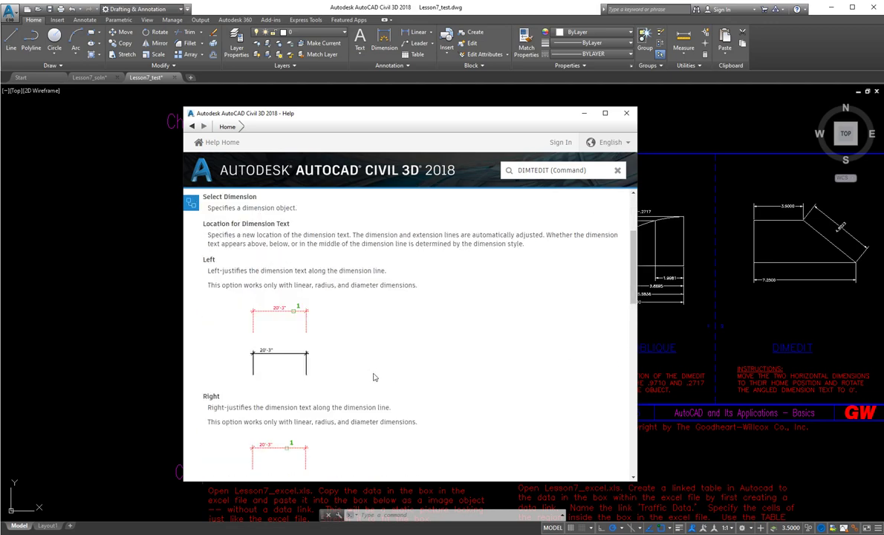
scroll(375, 379, "down", 10)
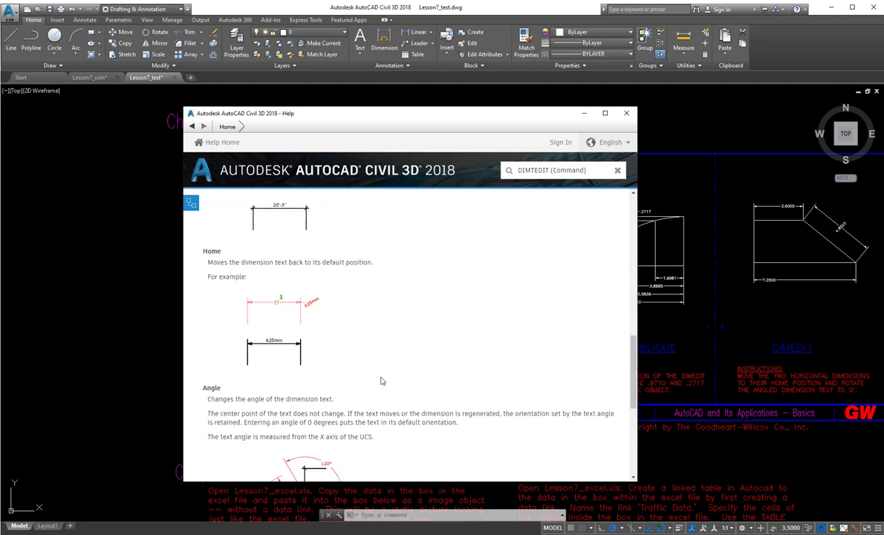
scroll(385, 378, "down", 3)
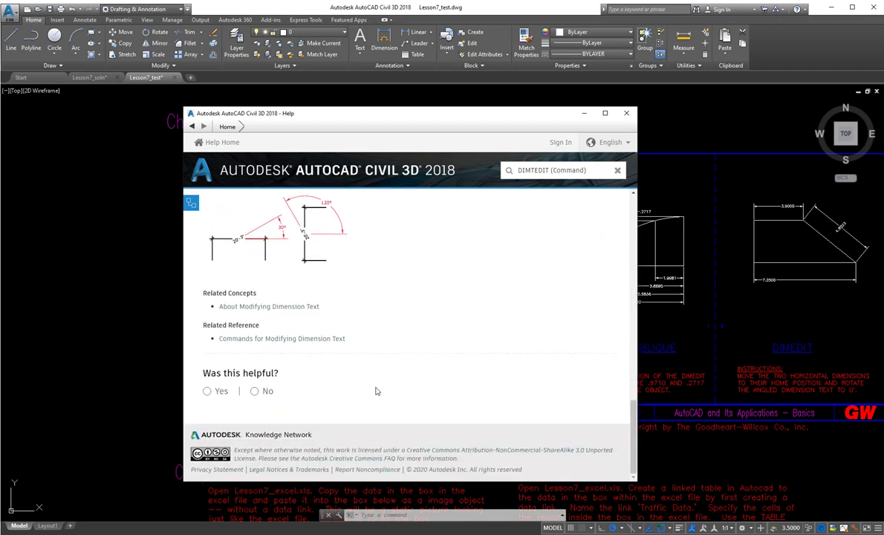
scroll(377, 390, "up", 5)
scroll(377, 388, "down", 5)
scroll(399, 313, "up", 15)
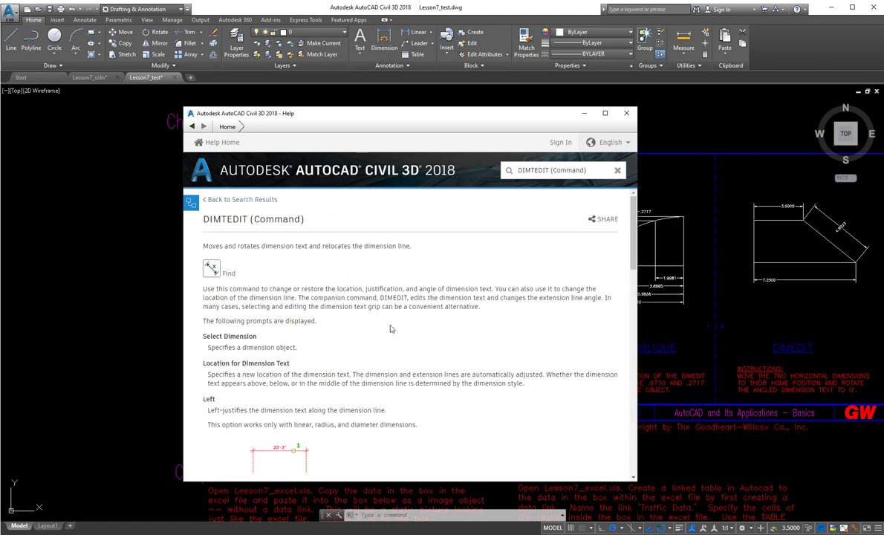
left_click(627, 112)
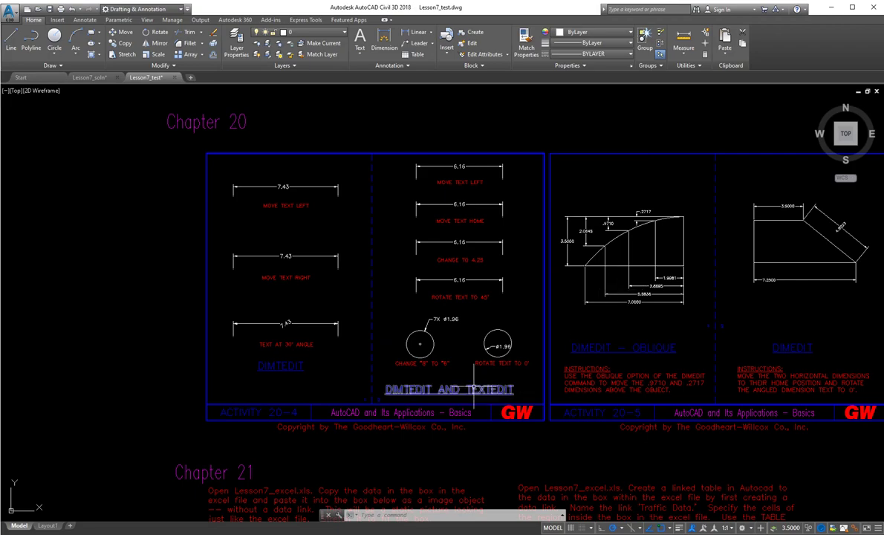
- Use the Oblique option of DIMEDIT to slant the .9710 dimension above the arc, picking the angle from its arc point up and outward
scroll(639, 358, "down", 3)
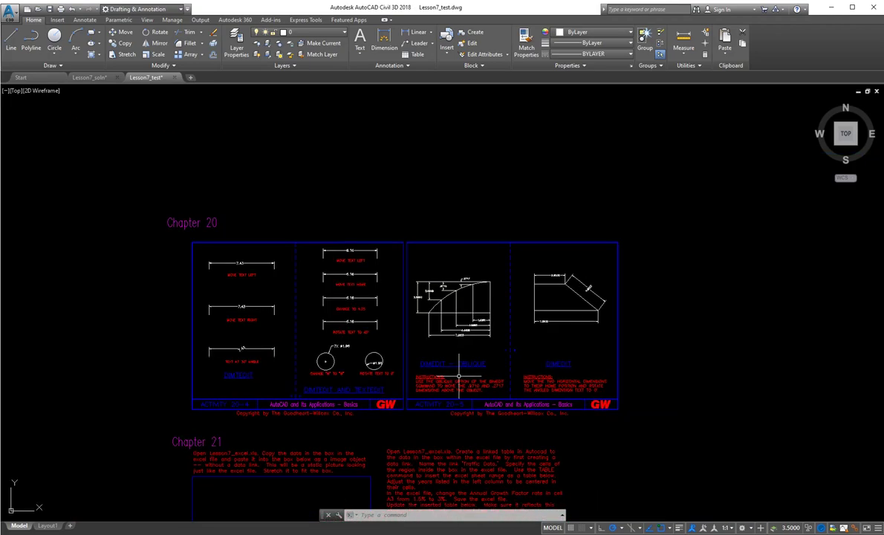
scroll(466, 371, "up", 6)
scroll(554, 395, "down", 5)
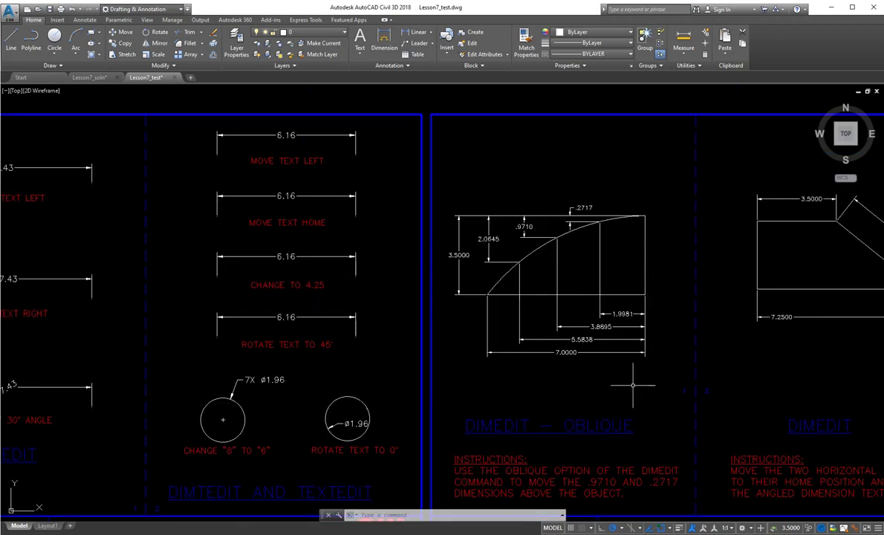
scroll(550, 326, "up", 3)
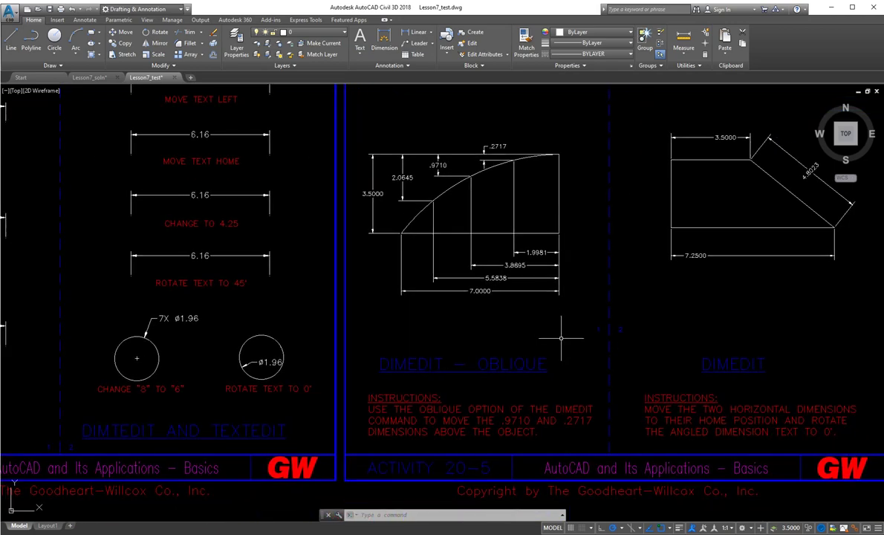
type("ded")
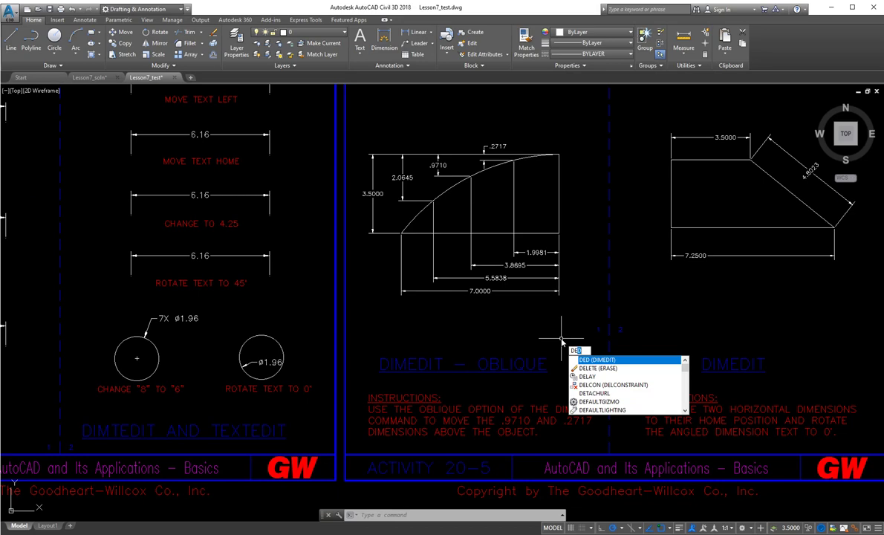
type("DIme")
key("Return")
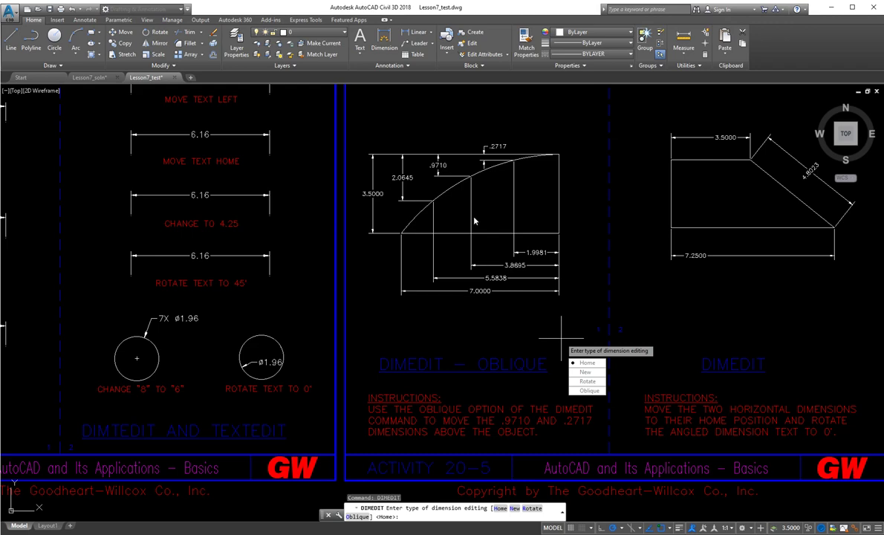
type("o")
key("Return")
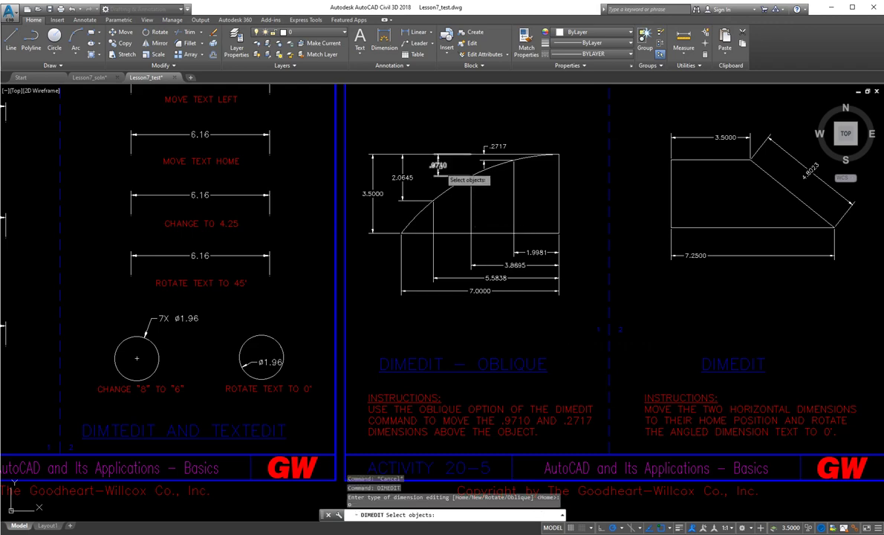
left_click(438, 170)
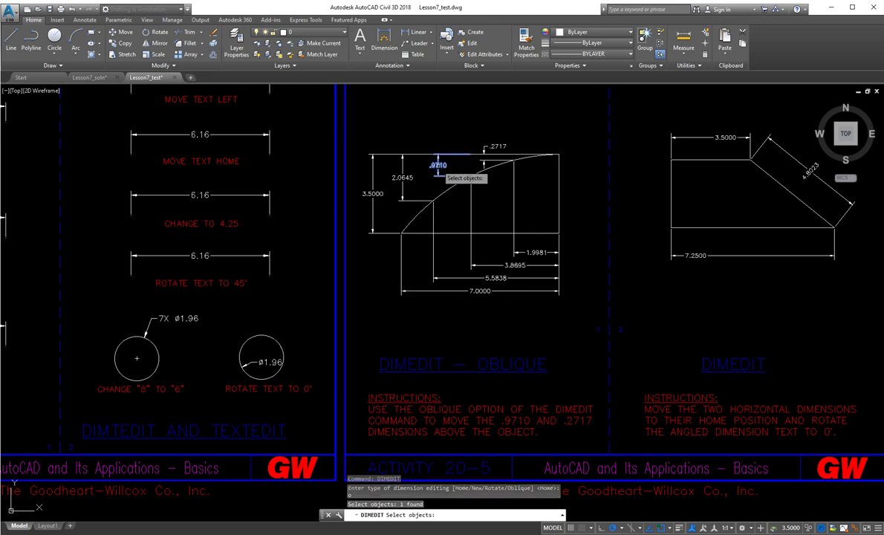
key("Return")
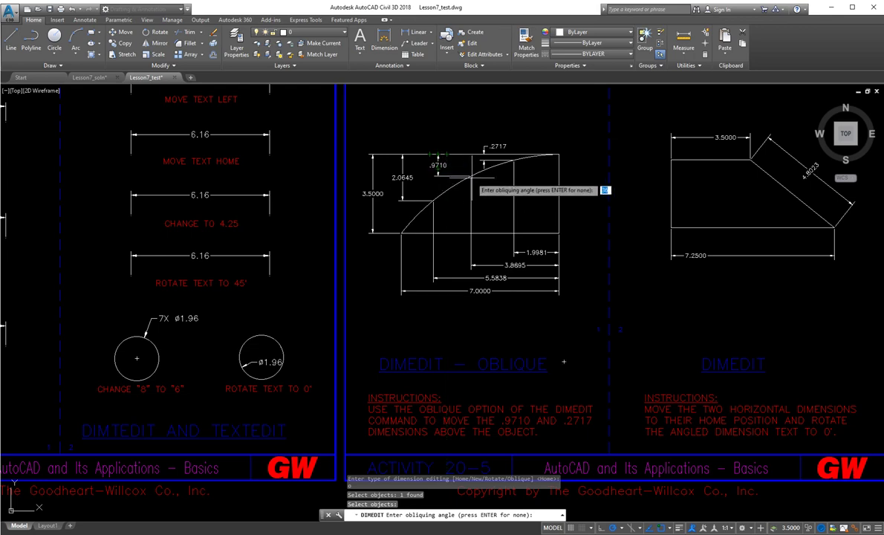
left_click(471, 177)
left_click(437, 126)
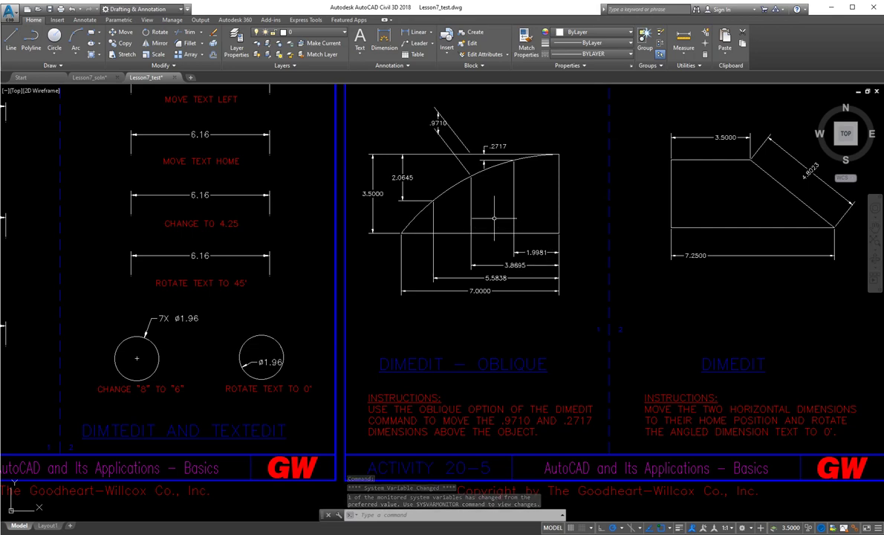
- Slant the .2717 dimension above the object with the Oblique option of DIMEDIT, picking two points for the angle
key("Return")
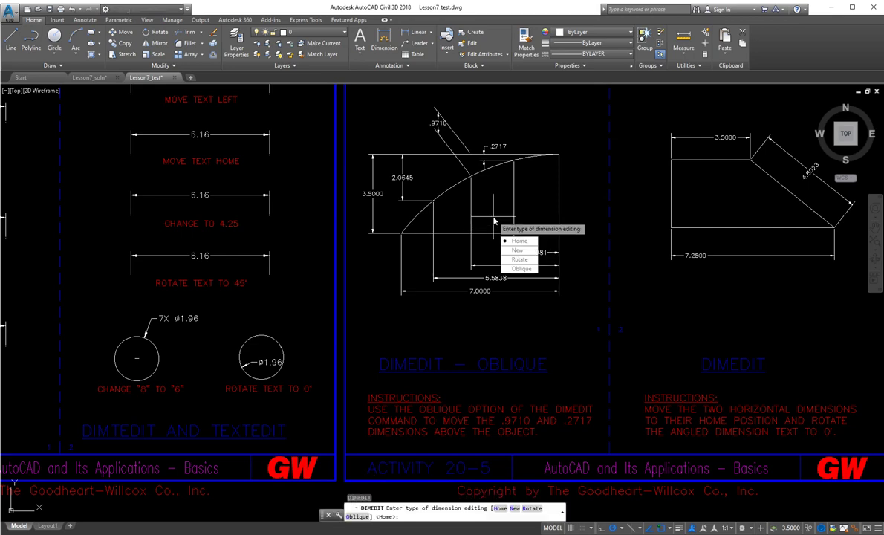
left_click(521, 269)
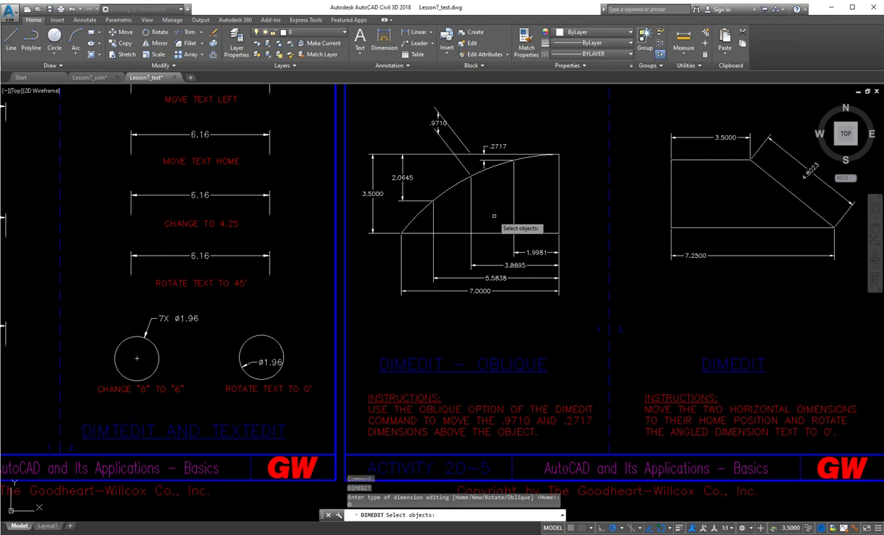
left_click(484, 158)
key("Return")
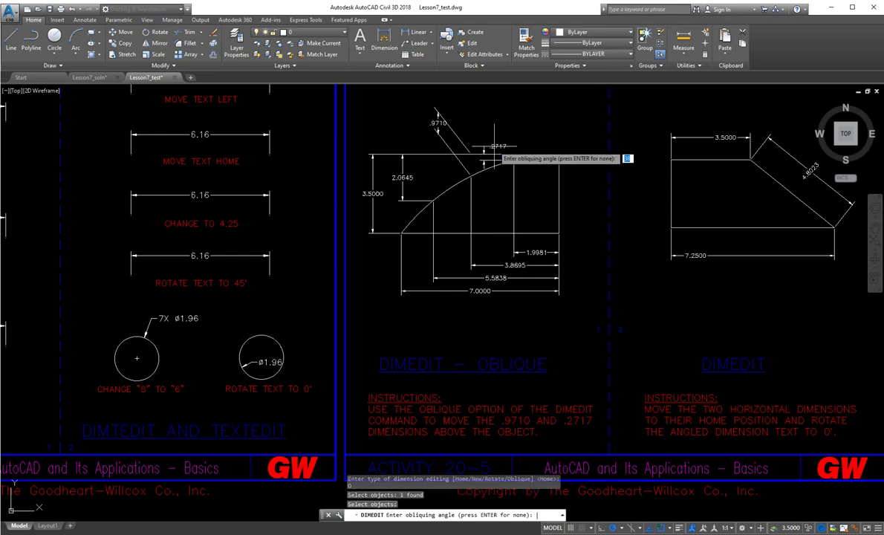
left_click(497, 154)
left_click(448, 112)
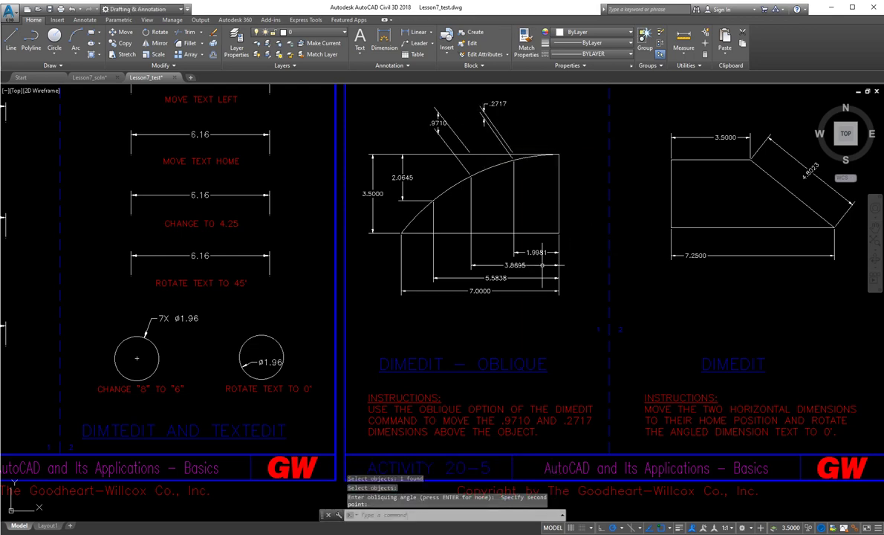
- Switch to the Lesson7_excel.xlsx workbook in Excel and copy the boxed Traffic Data range C9:O21
mouse_move(711, 300)
middle_mouse_down()
mouse_move(452, 278)
mouse_move(451, 330)
middle_mouse_up()
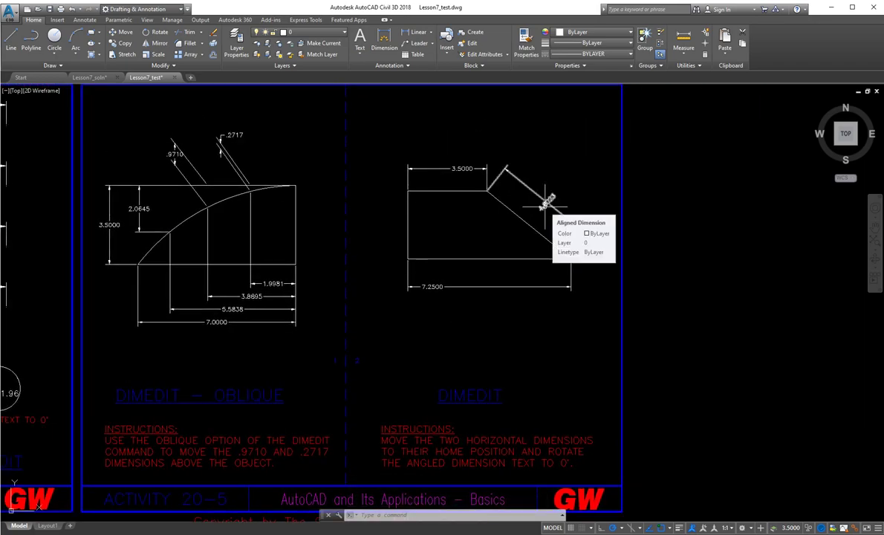
scroll(443, 353, "down", 4)
middle_click_drag(176, 482, 277, 373)
mouse_move(246, 401)
middle_mouse_down()
mouse_move(308, 358)
mouse_move(326, 302)
middle_mouse_up()
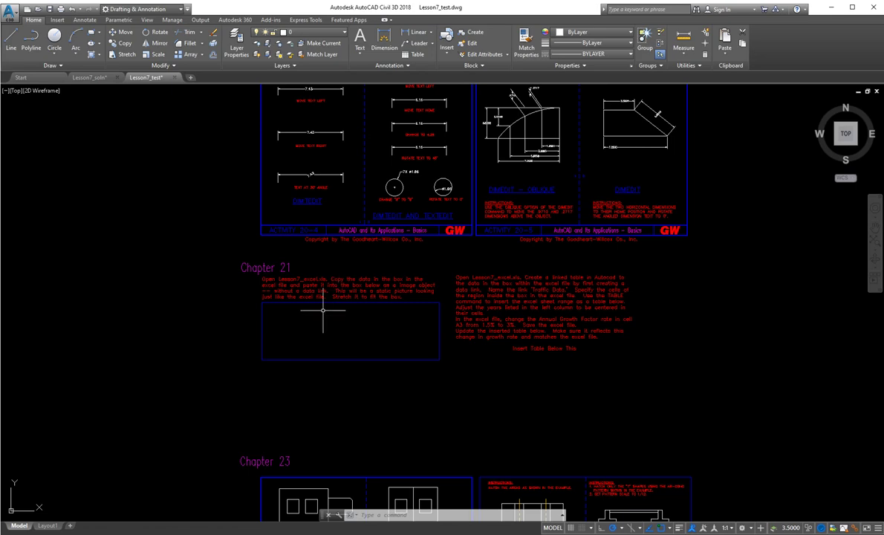
scroll(322, 309, "up", 2)
middle_click_drag(363, 374, 347, 358)
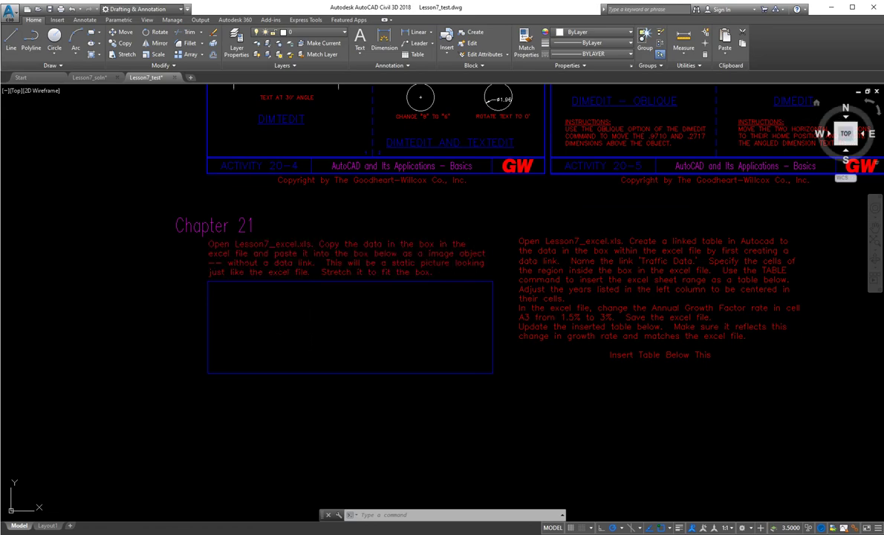
key("alt+Tab")
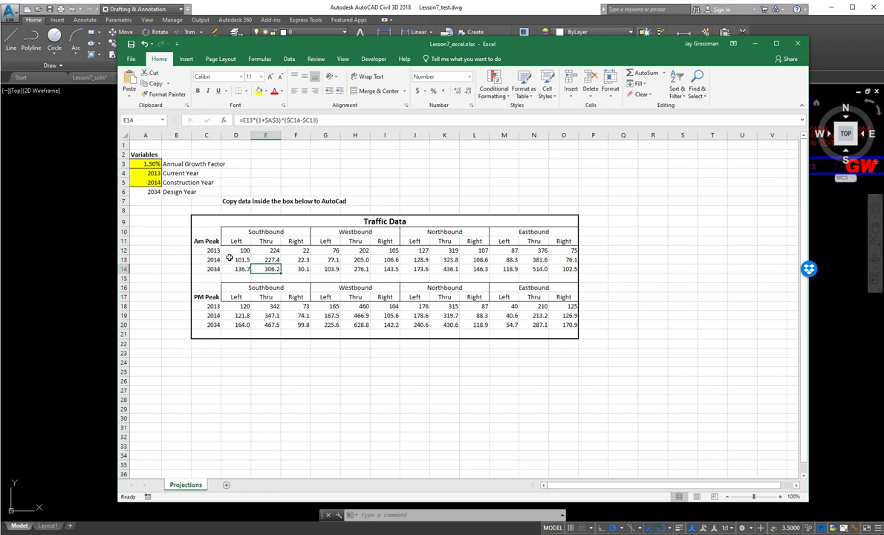
mouse_move(198, 219)
left_mouse_down()
mouse_move(372, 238)
mouse_move(493, 334)
mouse_move(511, 334)
left_mouse_up()
left_click(545, 179)
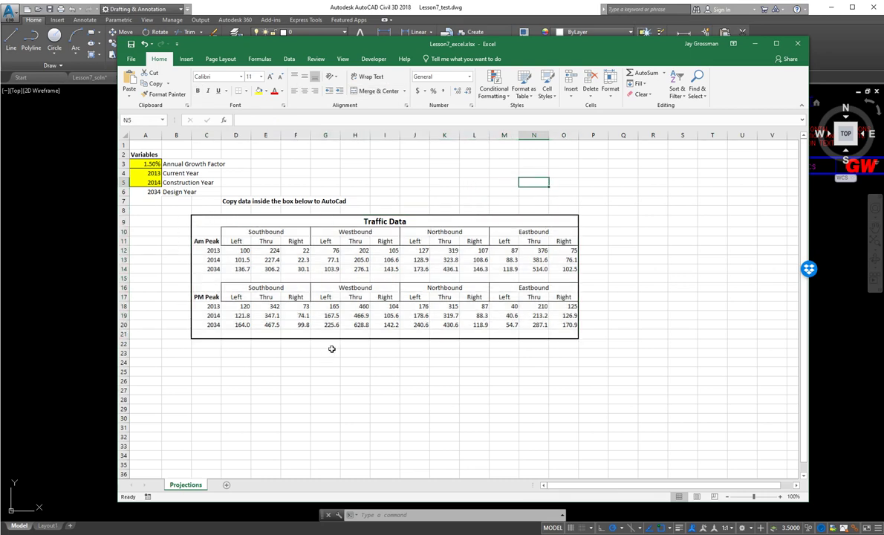
mouse_move(203, 221)
left_mouse_down()
mouse_move(416, 241)
mouse_move(500, 277)
mouse_move(511, 335)
left_mouse_up()
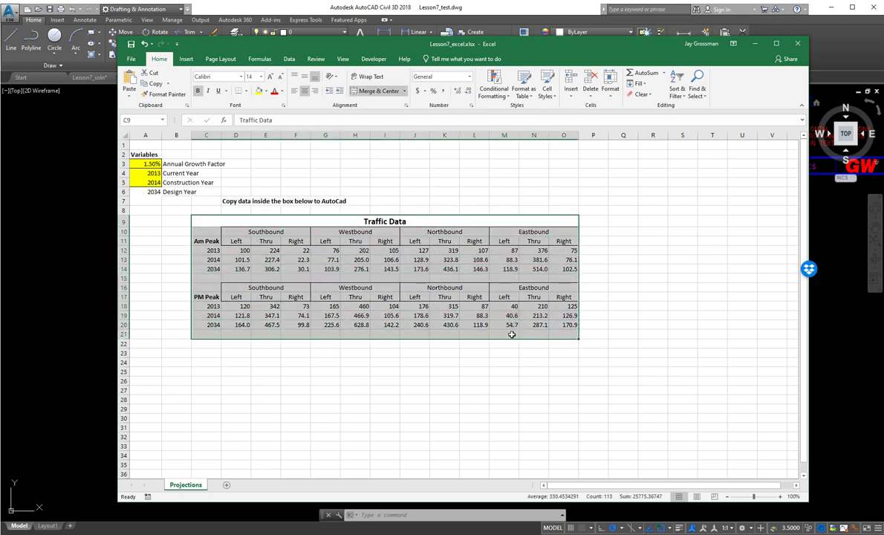
key("ctrl+c")
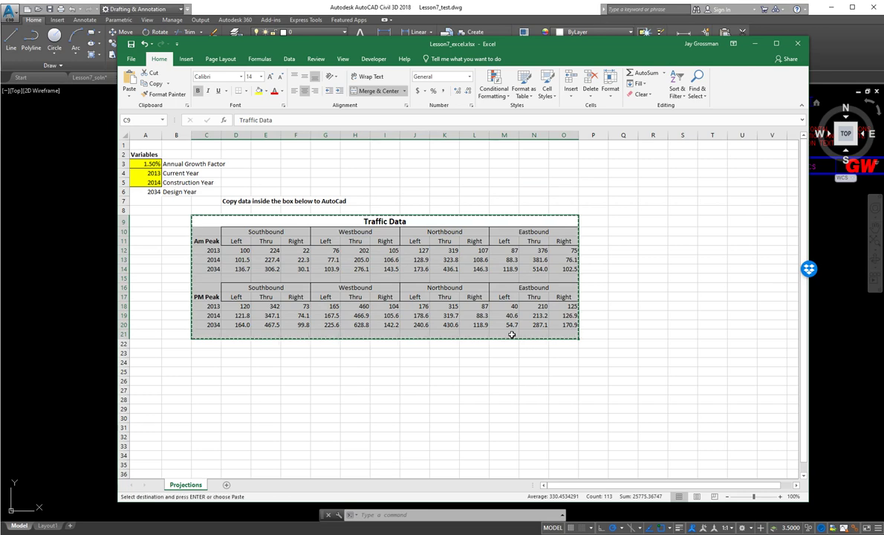
- Return to AutoCAD and paste the Traffic Data at the lower-left corner of the empty Chapter 21 box
left_click(256, 22)
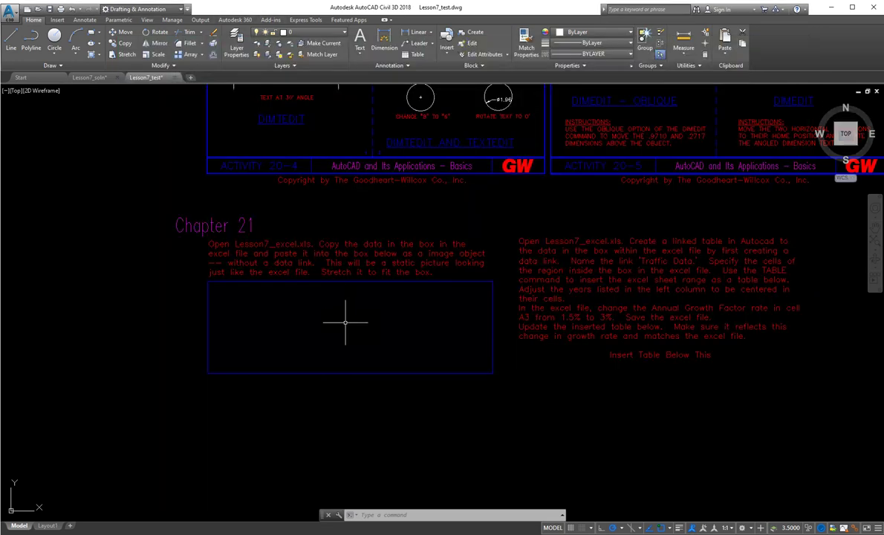
key("ctrl+v")
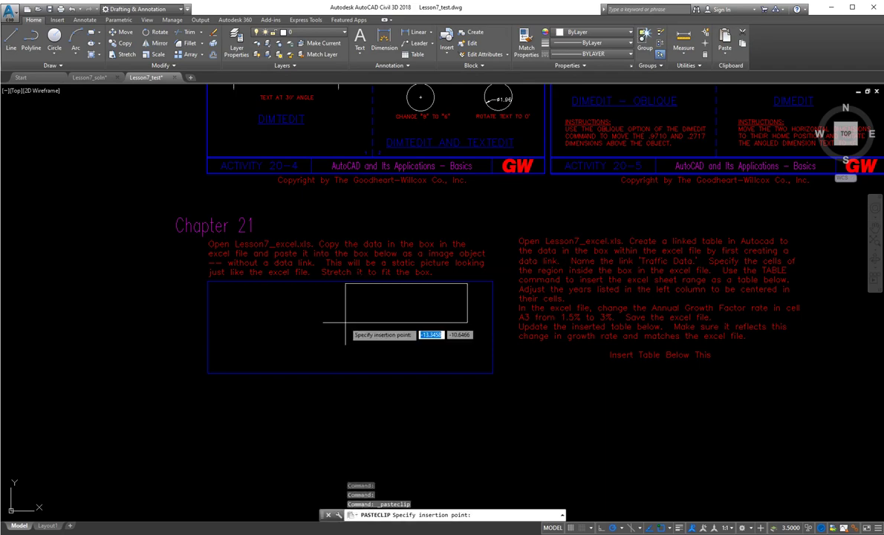
left_click(208, 373)
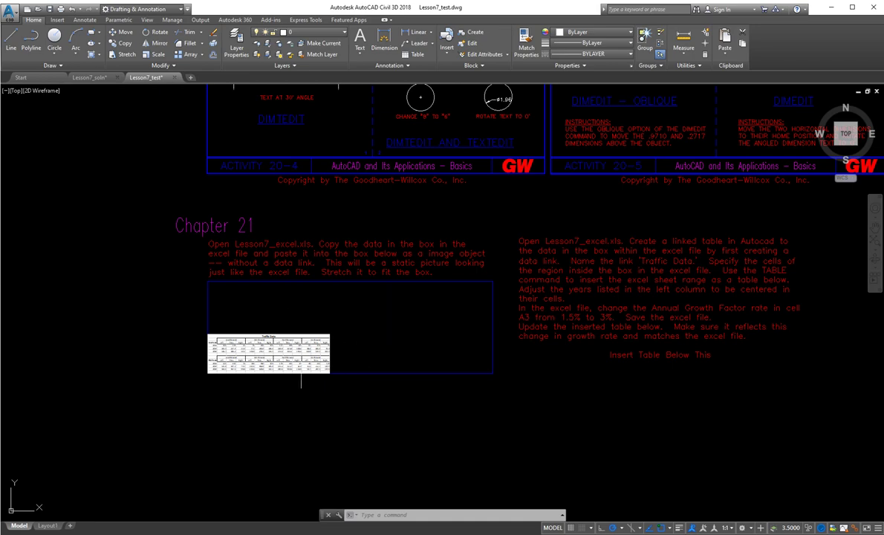
- Stretch the pasted Traffic Data picture to the upper-right corner of the Chapter 21 box so it fills the box
left_click(290, 327)
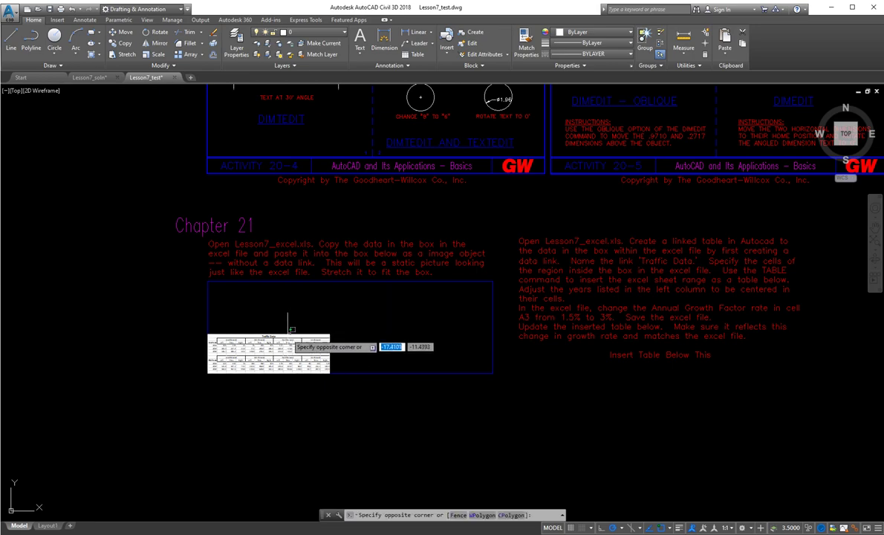
key("Escape")
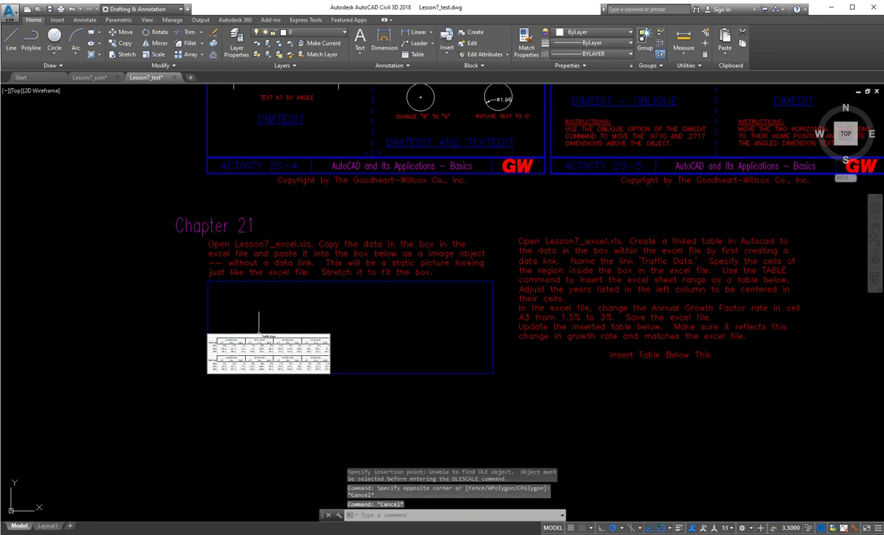
left_click(258, 323)
left_click(309, 327)
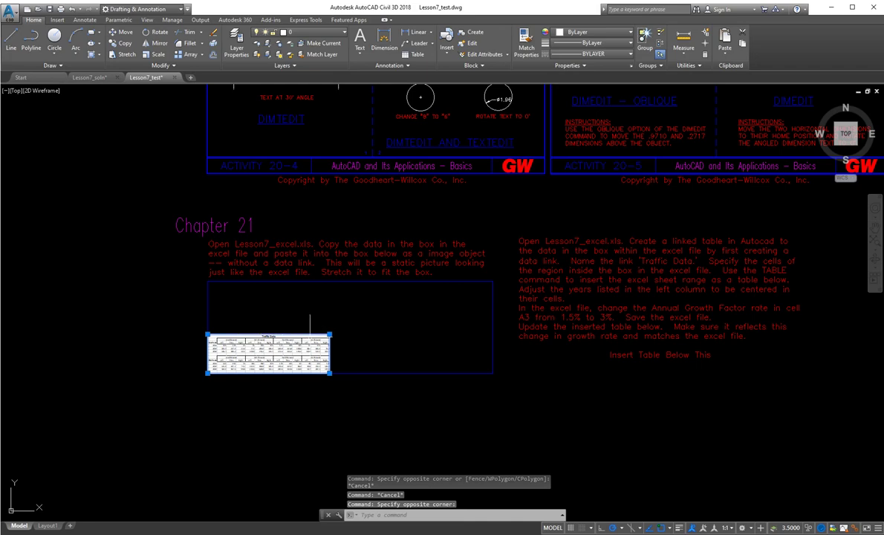
left_click(329, 335)
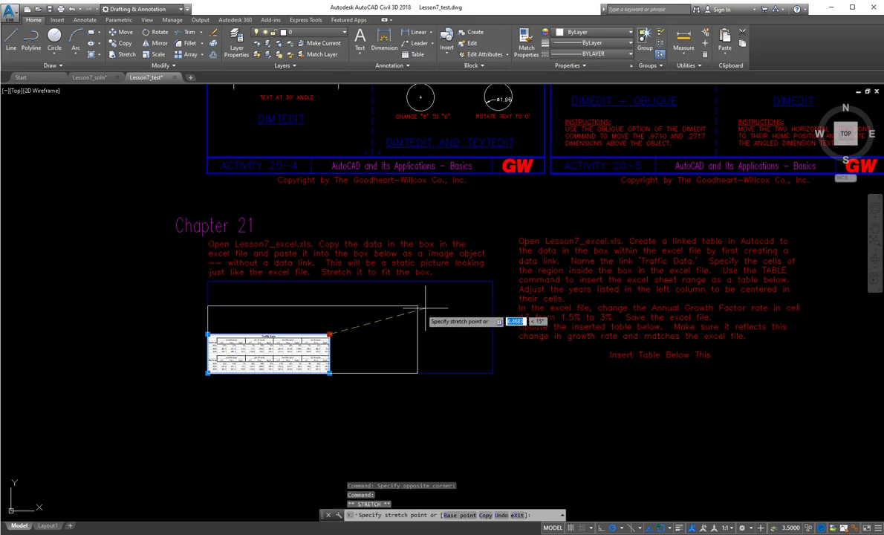
left_click(494, 282)
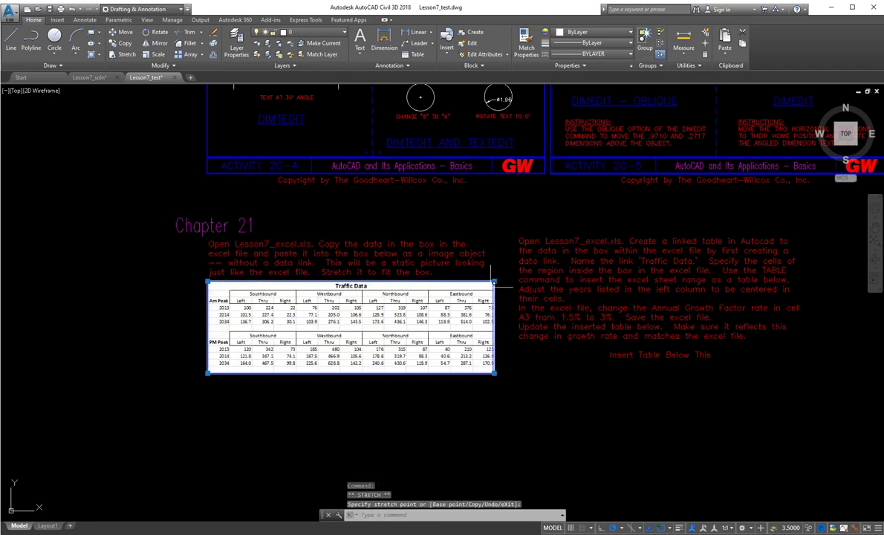
key("Escape")
key("Escape")
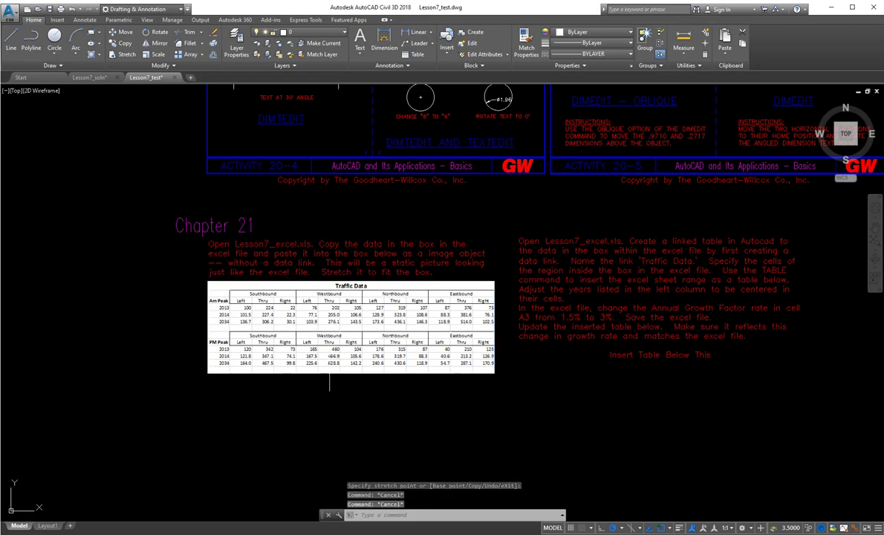
- Compare the pasted Traffic Data picture with the source cells in the Excel workbook and return to the drawing
scroll(333, 303, "up", 2)
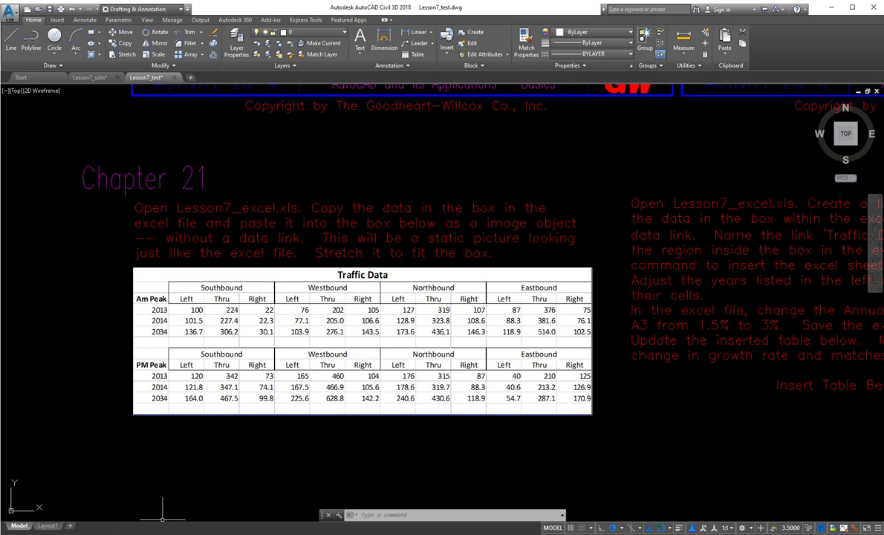
key("alt+Tab")
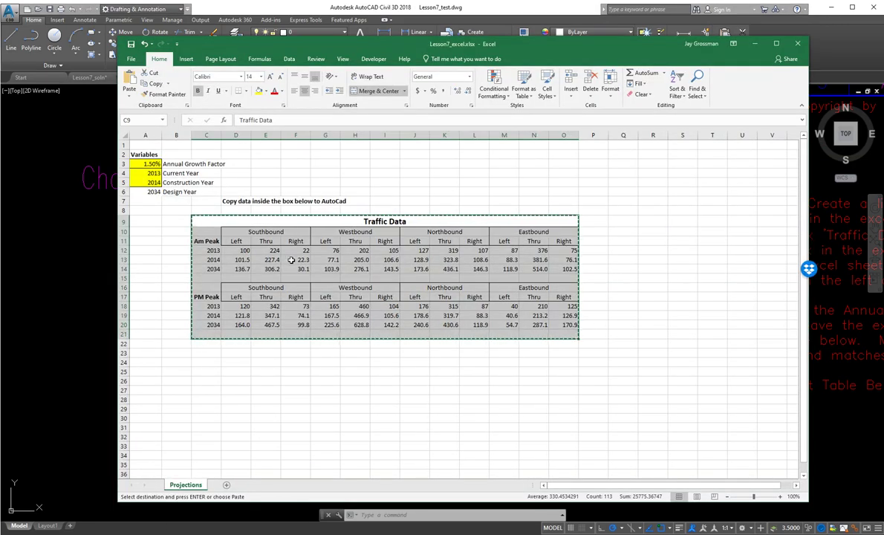
left_click(296, 352)
left_click(239, 264)
left_click(234, 325)
left_click(70, 302)
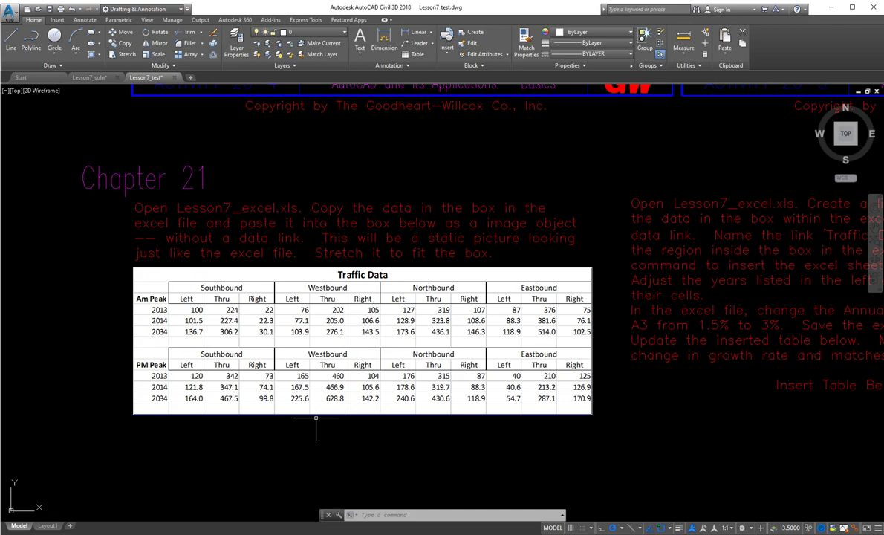
key("alt+Tab")
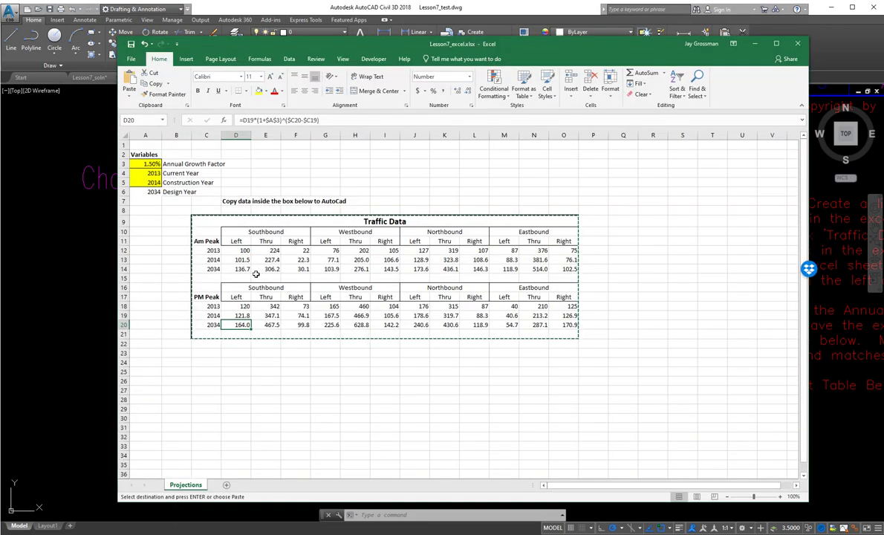
left_click(53, 347)
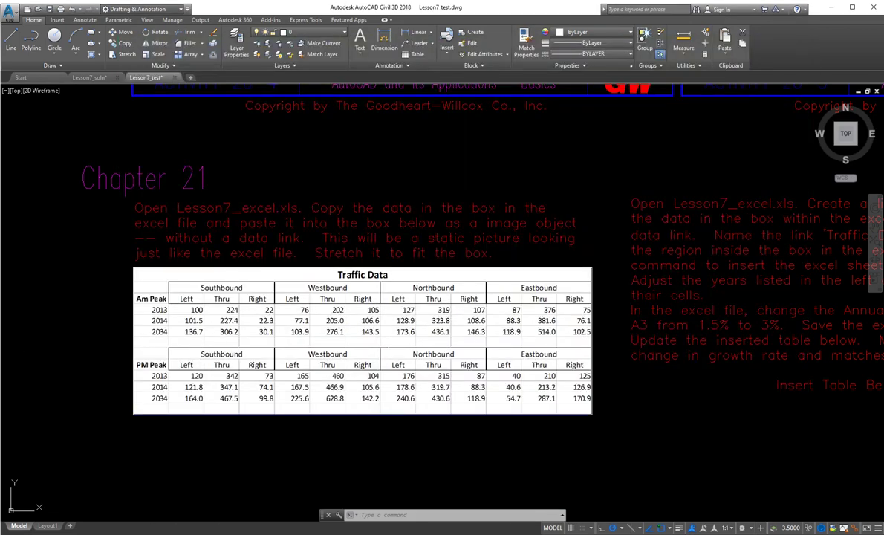
- Examine the Chapter 21 instructions for the linked Traffic Data table and the space for inserting it
scroll(523, 355, "down", 5)
scroll(523, 355, "up", 3)
mouse_move(523, 355)
middle_mouse_down()
mouse_move(312, 346)
mouse_move(346, 355)
middle_mouse_up()
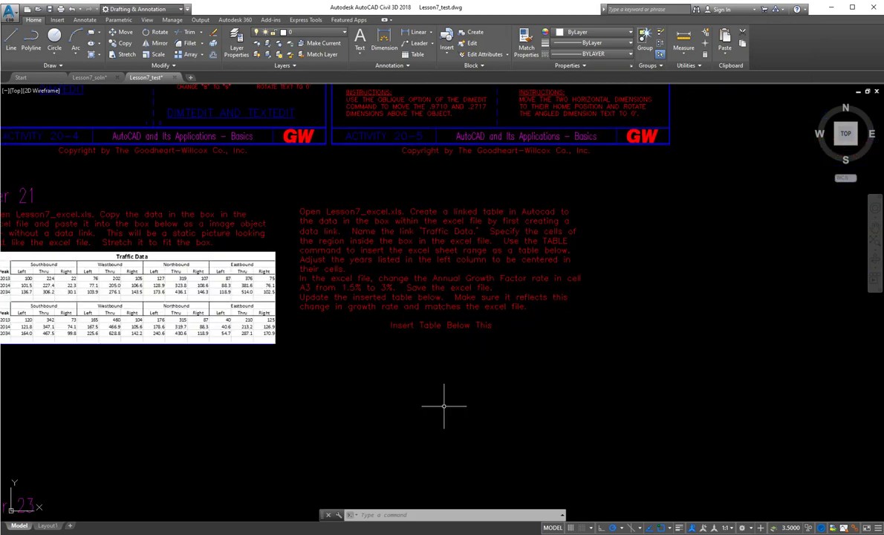
- Switch to the InsertTableFromExcel.pdf guide, read through its pages on linking a table to Excel data, and return to the drawing
mouse_move(400, 428)
middle_mouse_down()
mouse_move(442, 394)
mouse_move(439, 364)
middle_mouse_up()
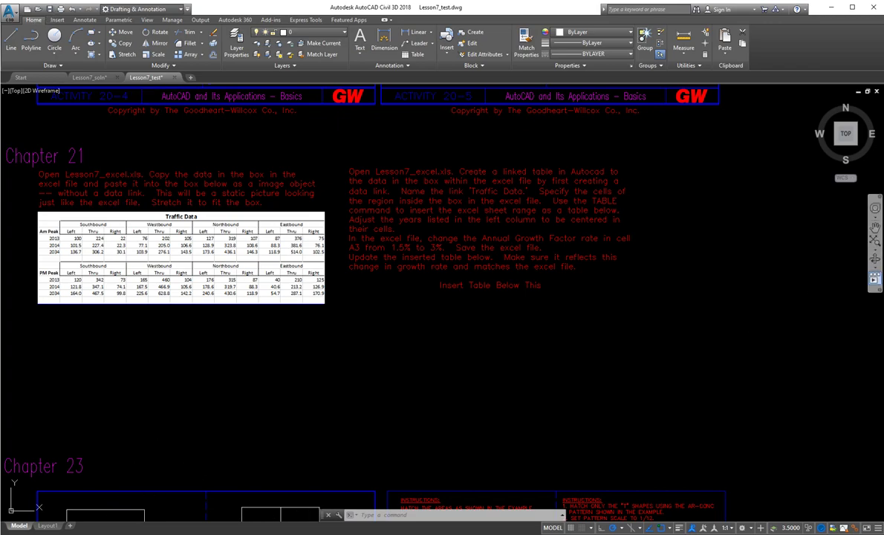
key("alt+Tab")
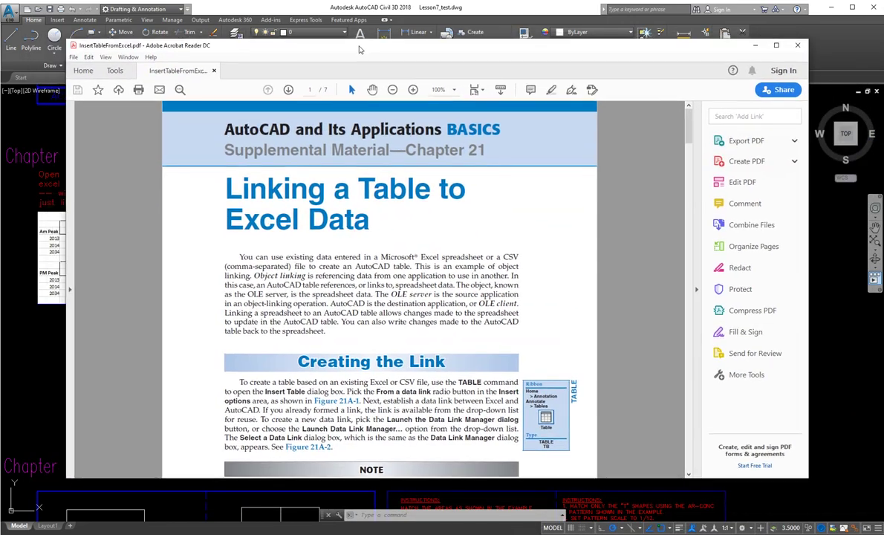
left_click_drag(359, 49, 358, 54)
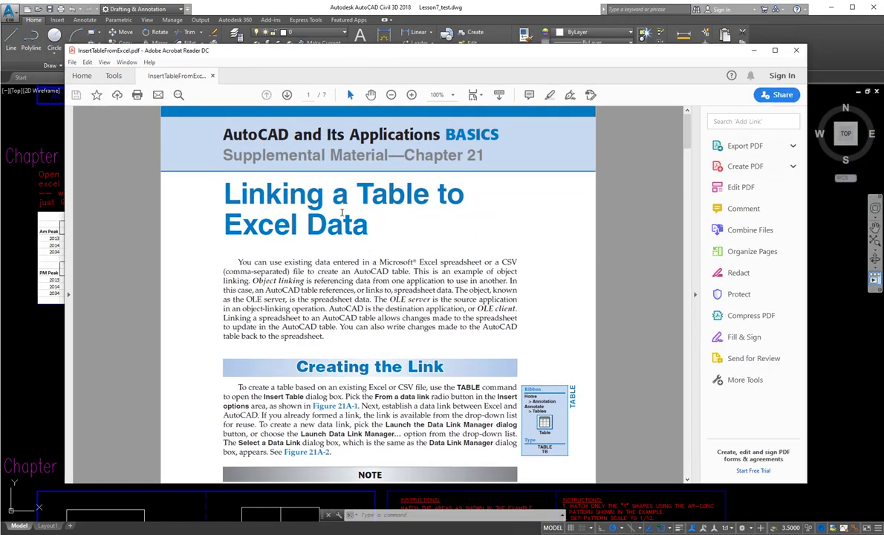
scroll(371, 268, "down", 8)
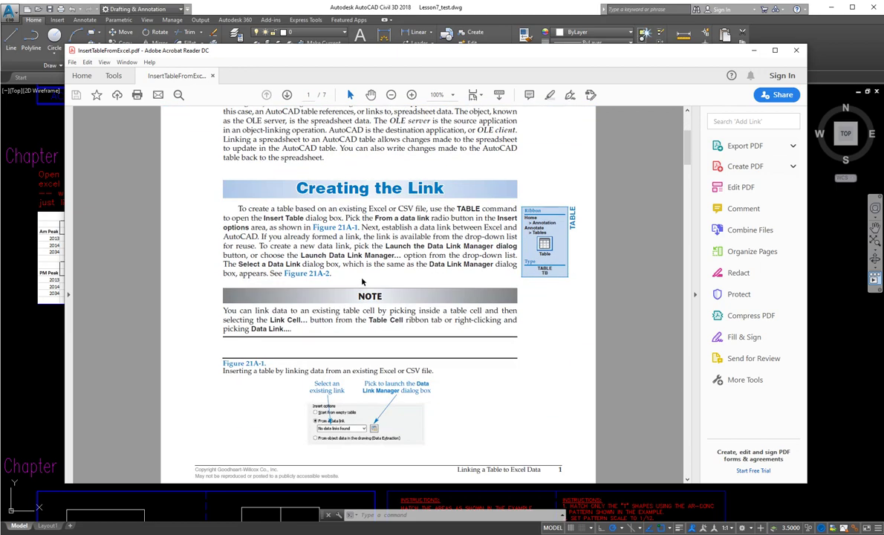
scroll(362, 277, "down", 15)
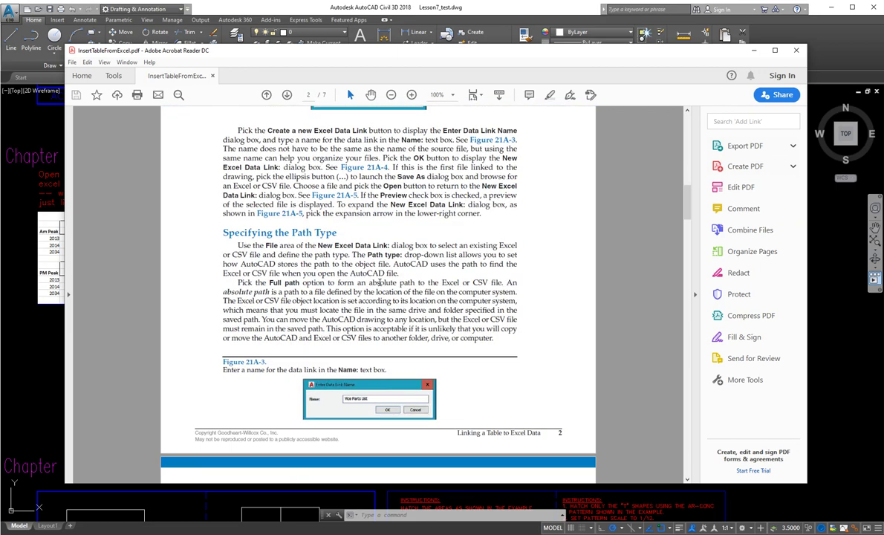
scroll(379, 285, "down", 10)
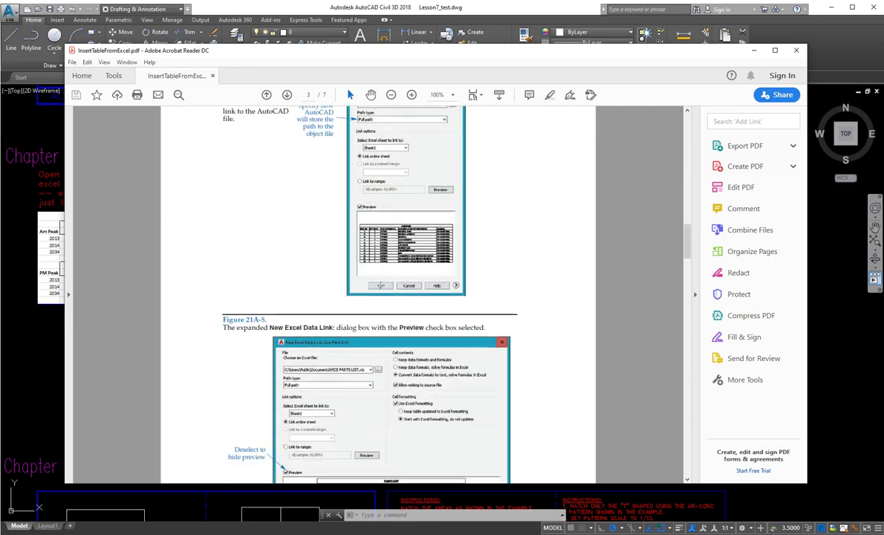
scroll(381, 285, "down", 5)
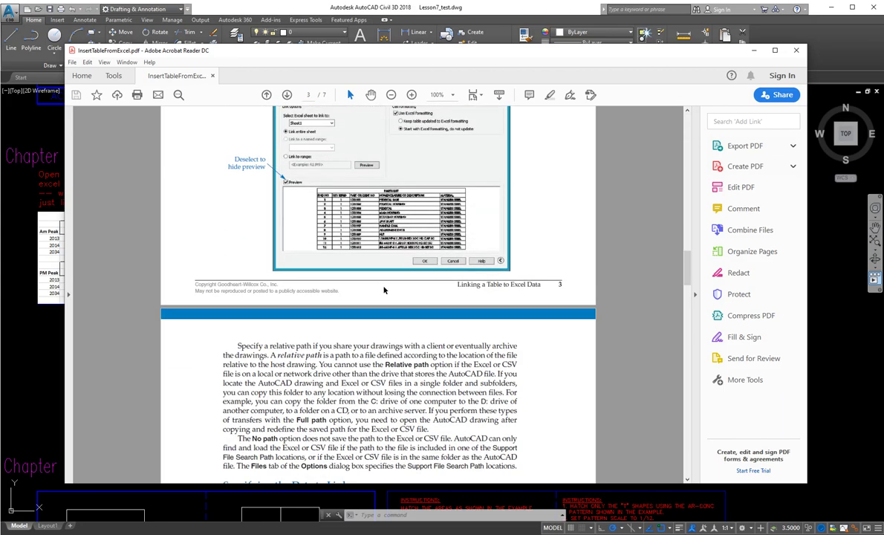
scroll(384, 290, "down", 15)
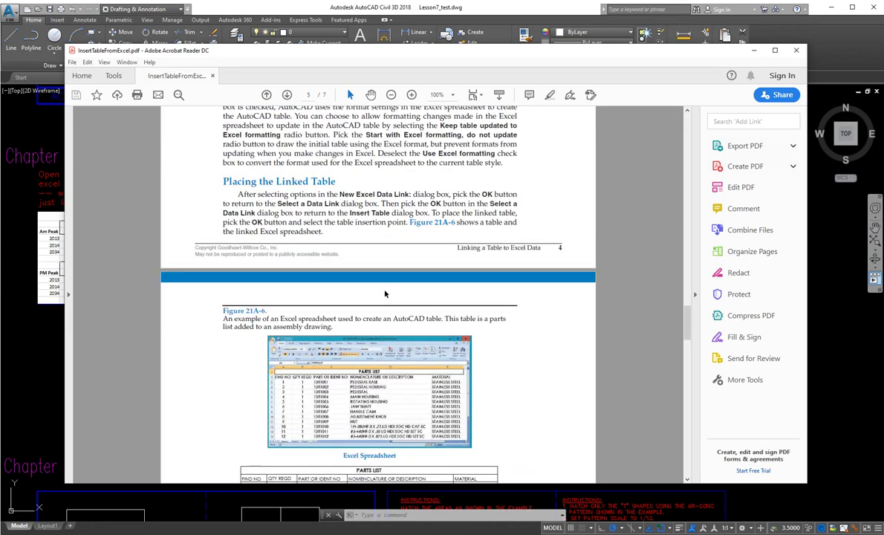
scroll(385, 294, "down", 6)
left_click_drag(686, 340, 691, 257)
left_click_drag(689, 151, 688, 119)
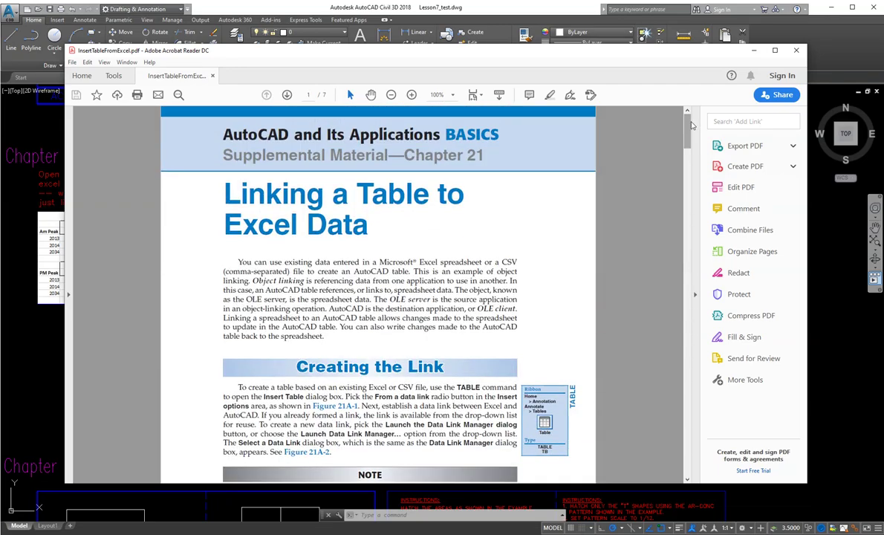
left_click_drag(549, 53, 550, 51)
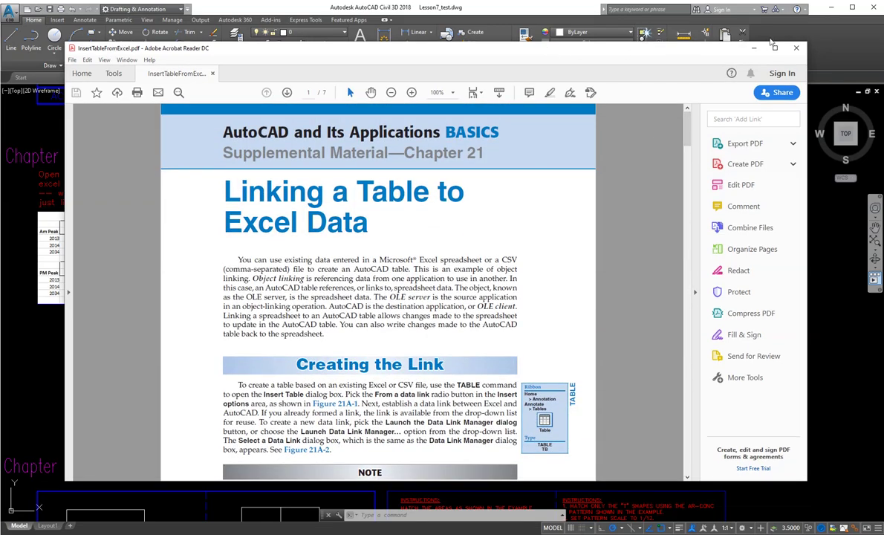
left_click(753, 47)
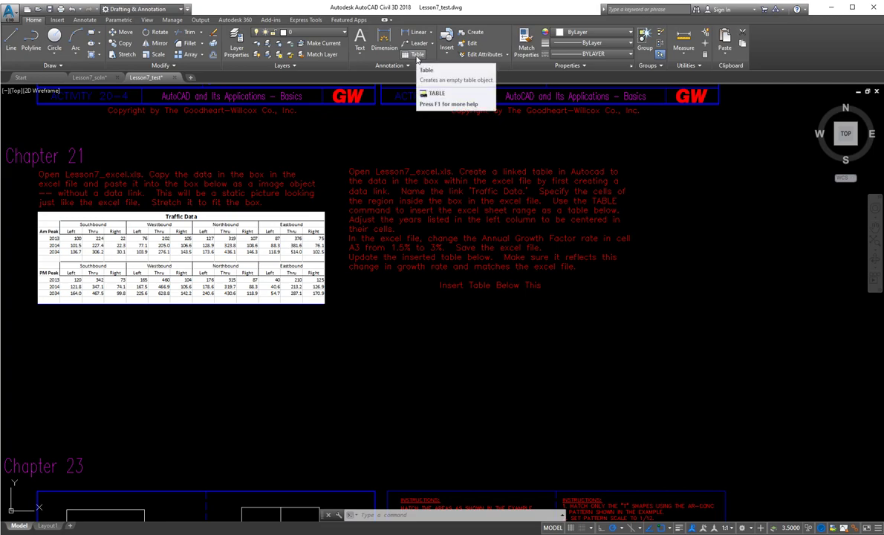
- Start the Table command, set the table to come from a data link, and open the data link selection
left_click(417, 57)
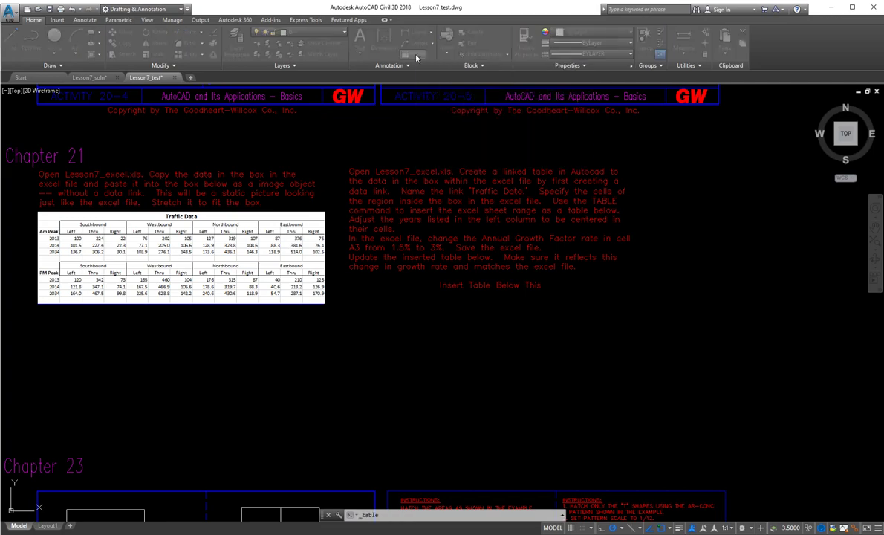
mouse_move(405, 164)
left_mouse_down()
mouse_move(365, 154)
mouse_move(186, 155)
left_mouse_up()
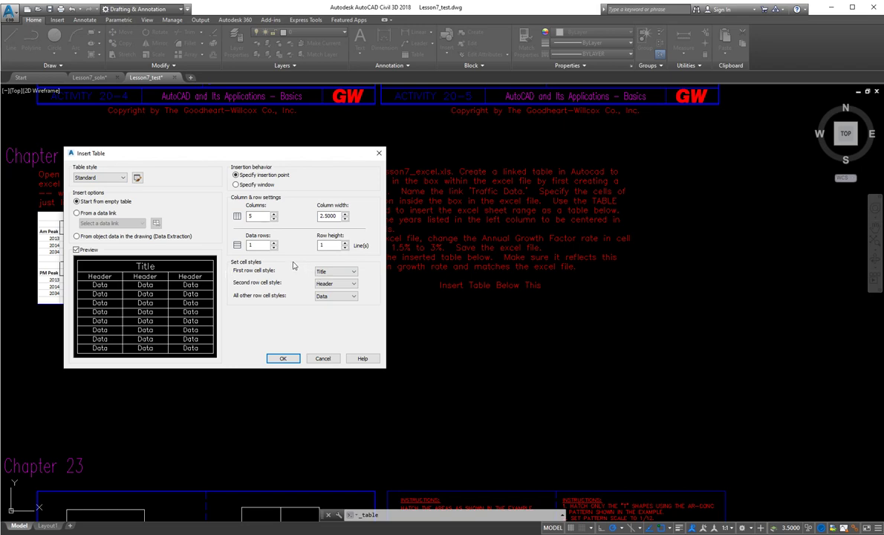
left_click_drag(205, 155, 134, 128)
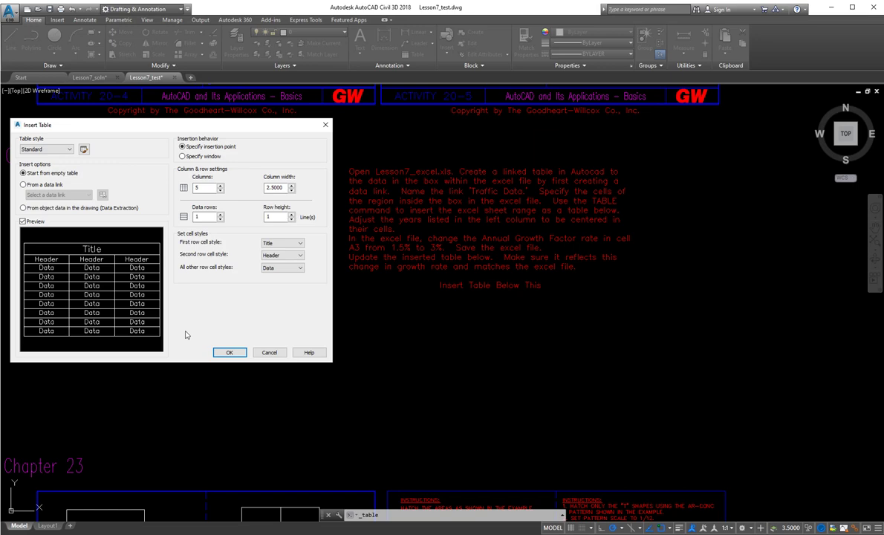
left_click(23, 186)
left_click(73, 196)
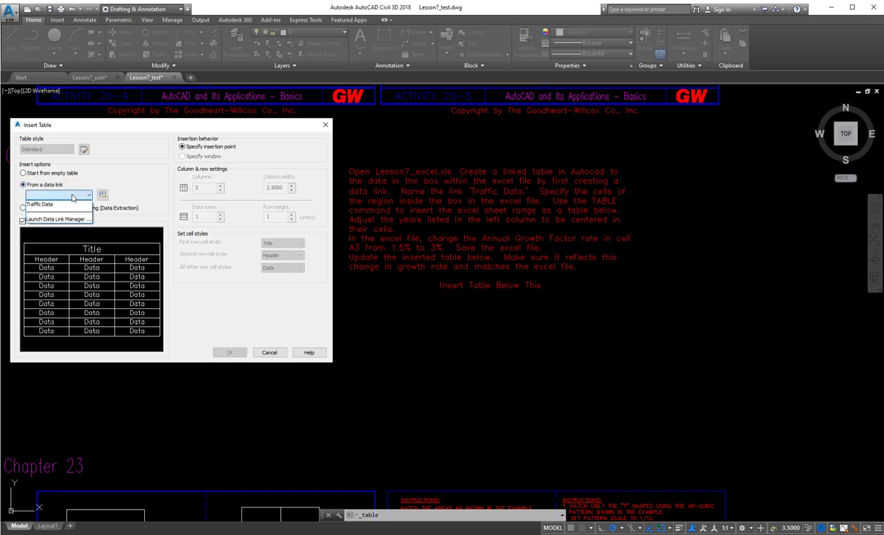
left_click(72, 195)
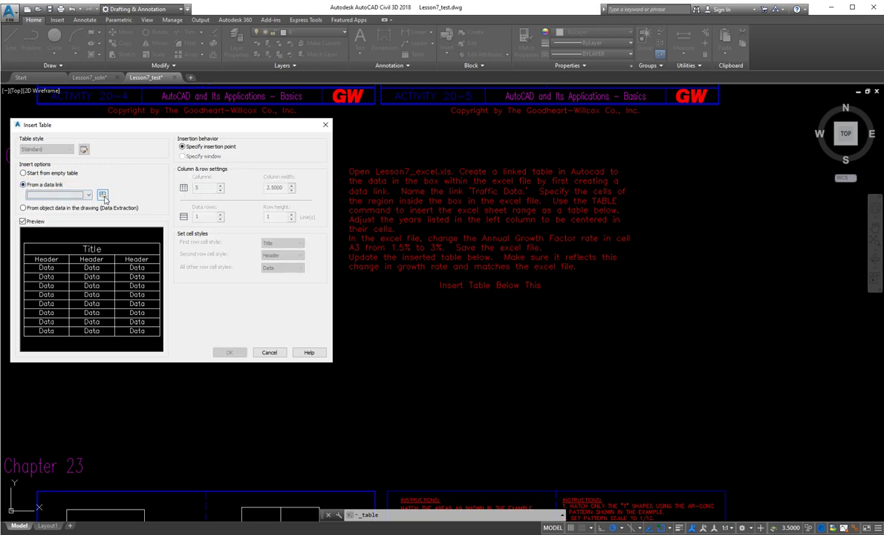
left_click(103, 194)
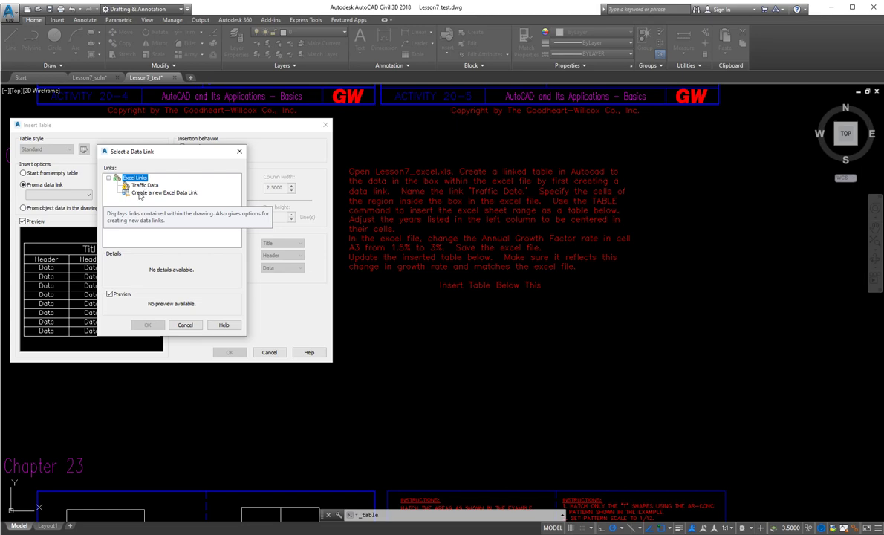
- Create a new Excel data link named Traffic Data 2 using the Lesson7_excel.xlsx file in the Lesson7 folder
left_click(140, 193)
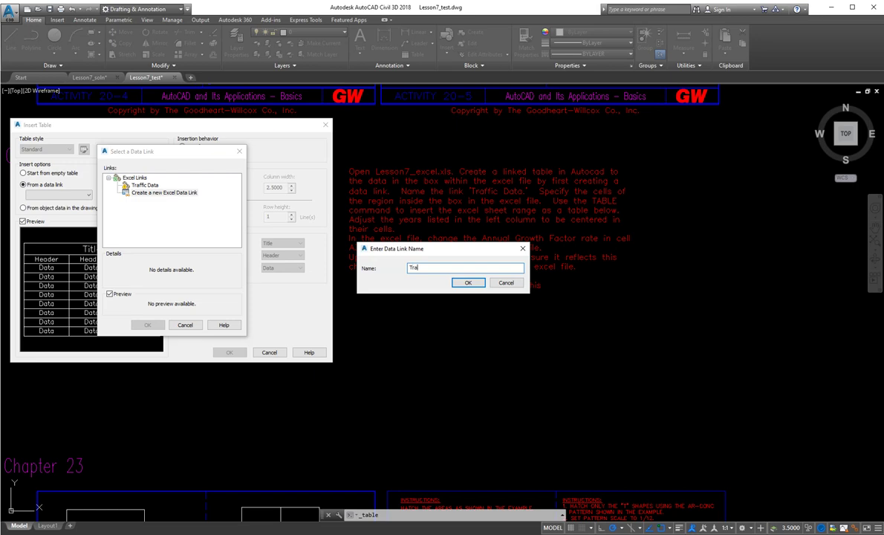
type("Traffic Data 2")
left_click(466, 283)
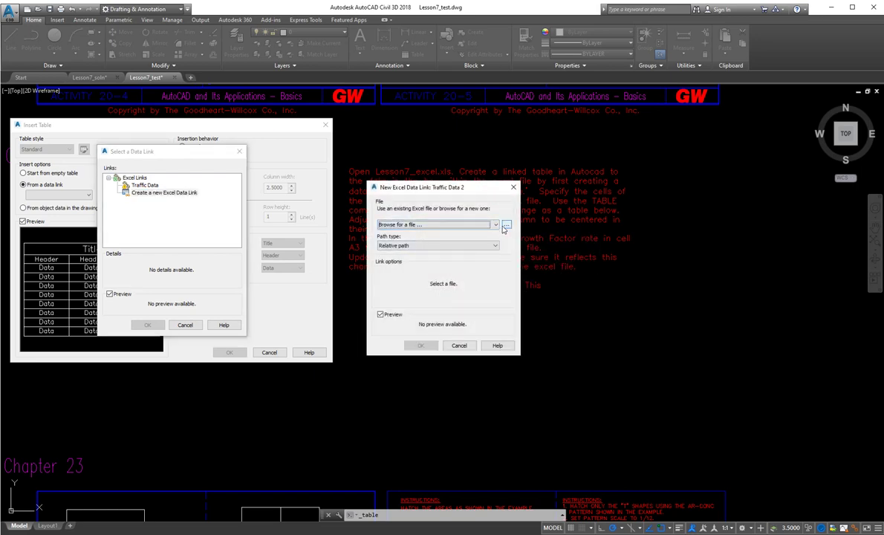
left_click(505, 225)
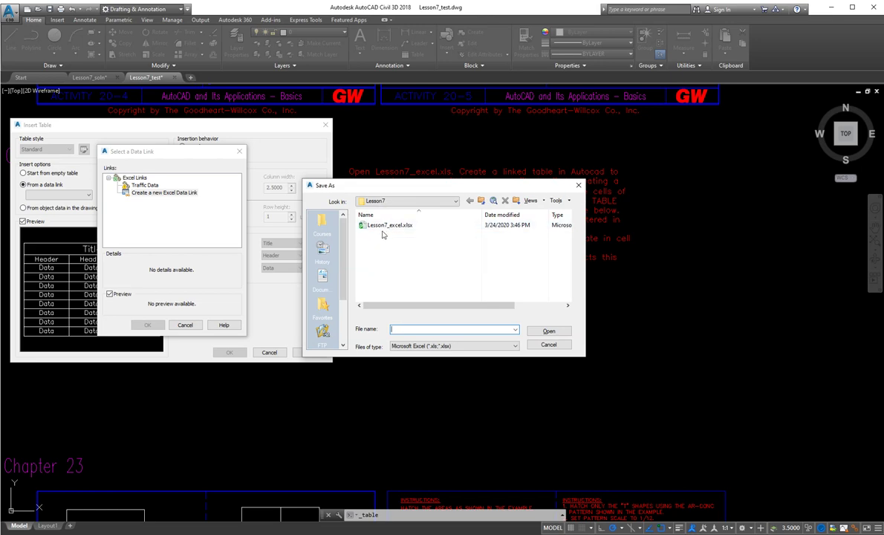
left_click(385, 226)
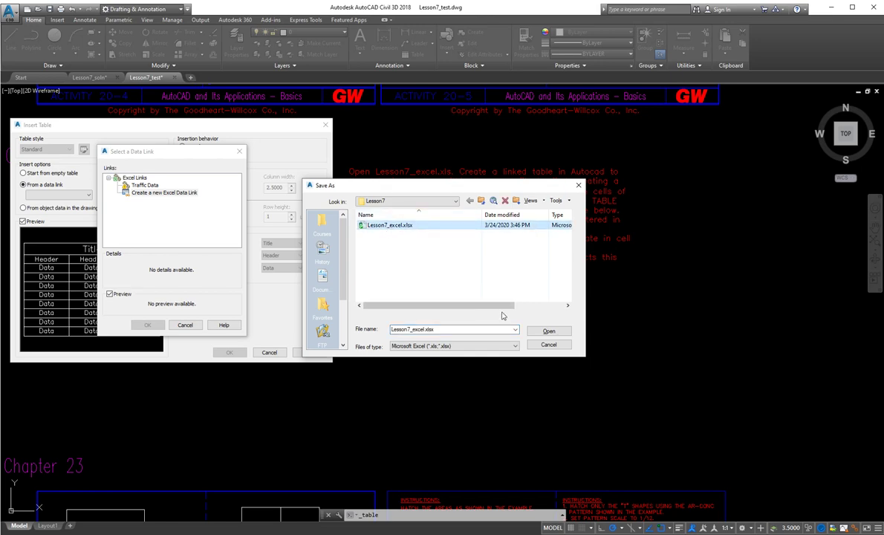
left_click(549, 332)
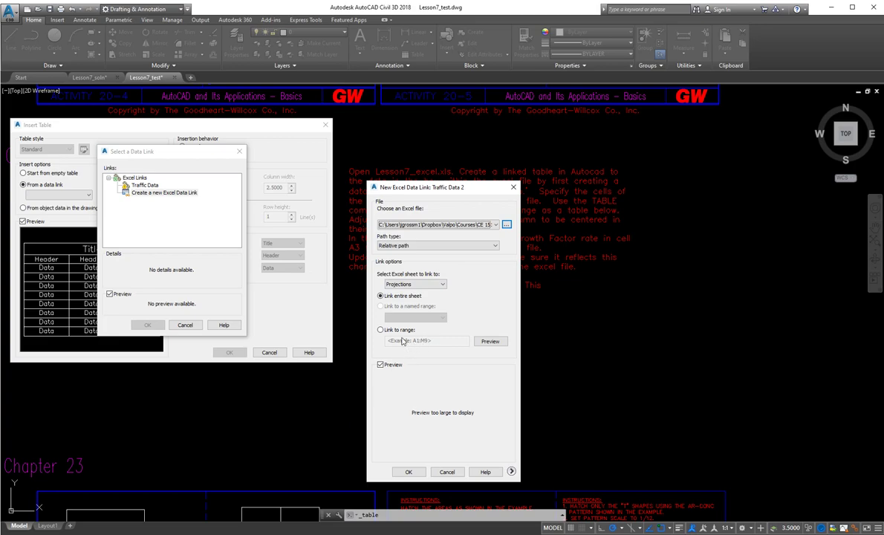
- Restrict the data link to the range C9:O21, checking the corner cells of the boxed data in the Excel workbook
left_click(380, 330)
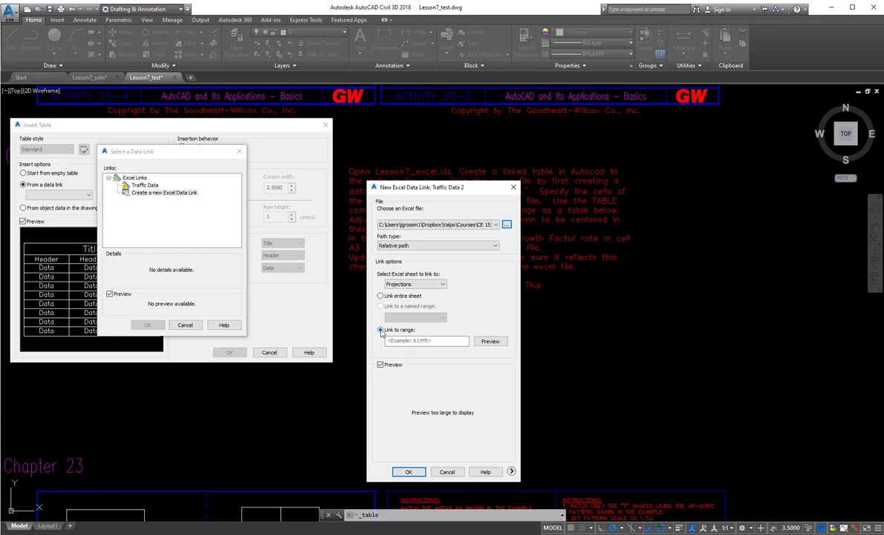
key("alt+Tab")
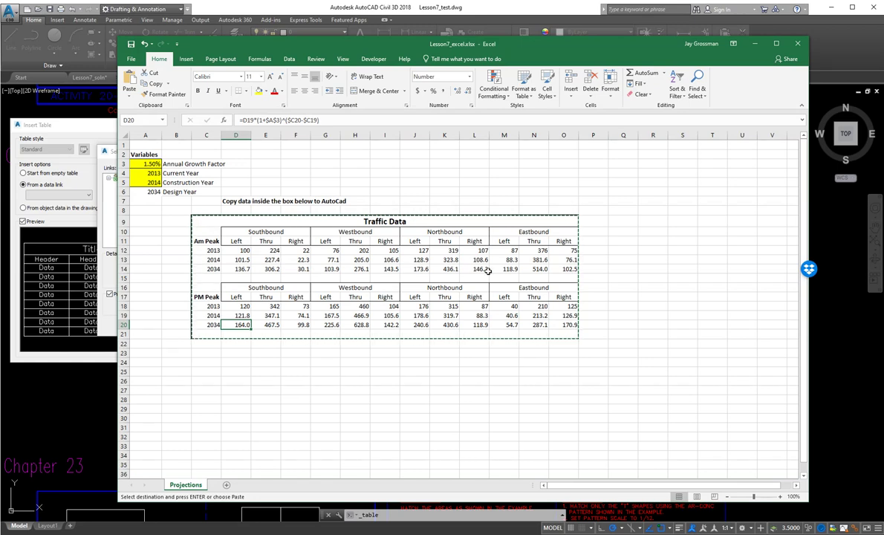
left_click(568, 335)
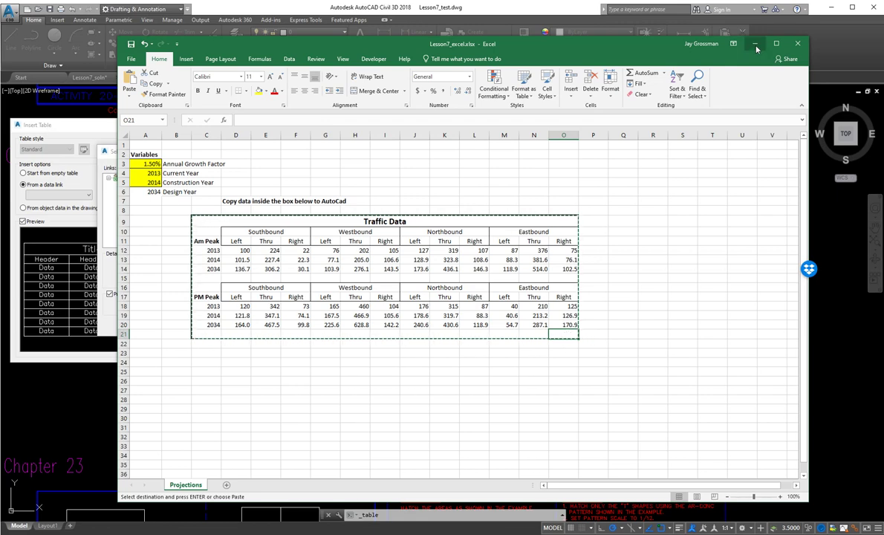
key("alt+Tab")
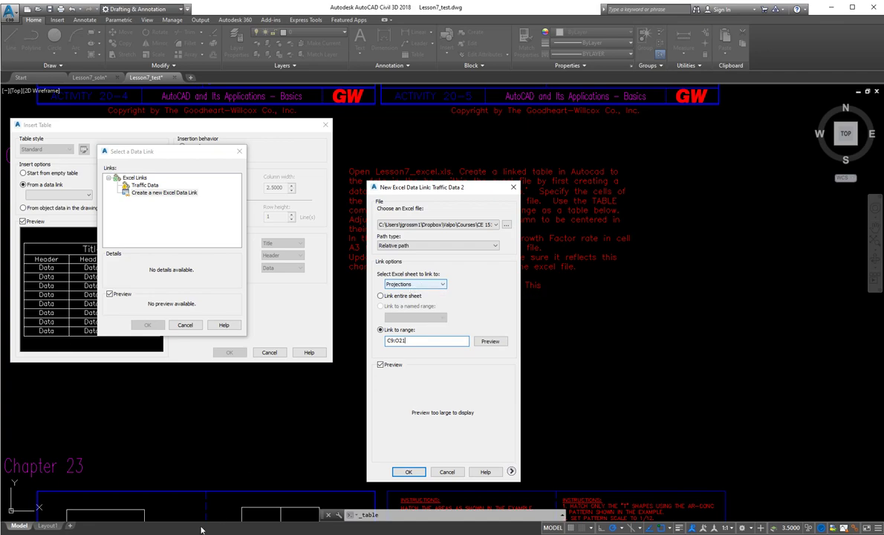
- Check the sheet name in the Excel workbook, keep Projections as the linked sheet, and accept the new data link
key("alt+Tab")
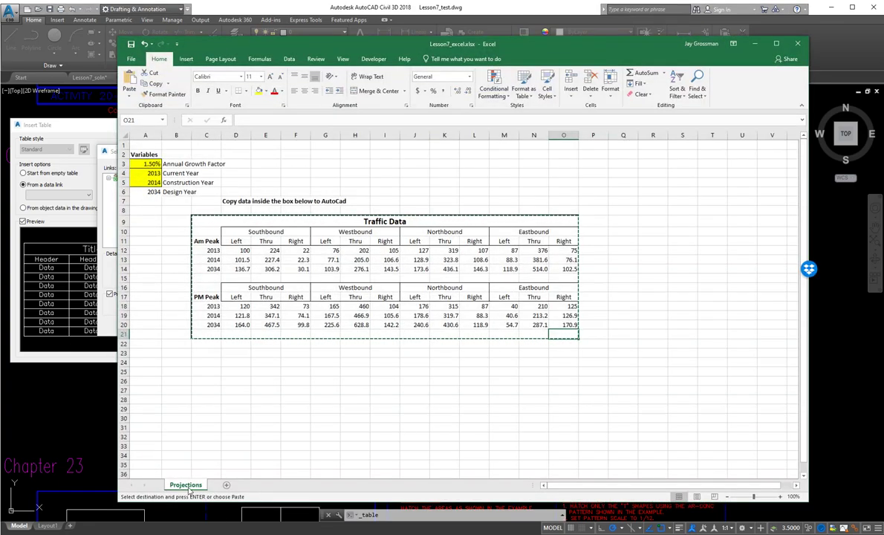
left_click(755, 45)
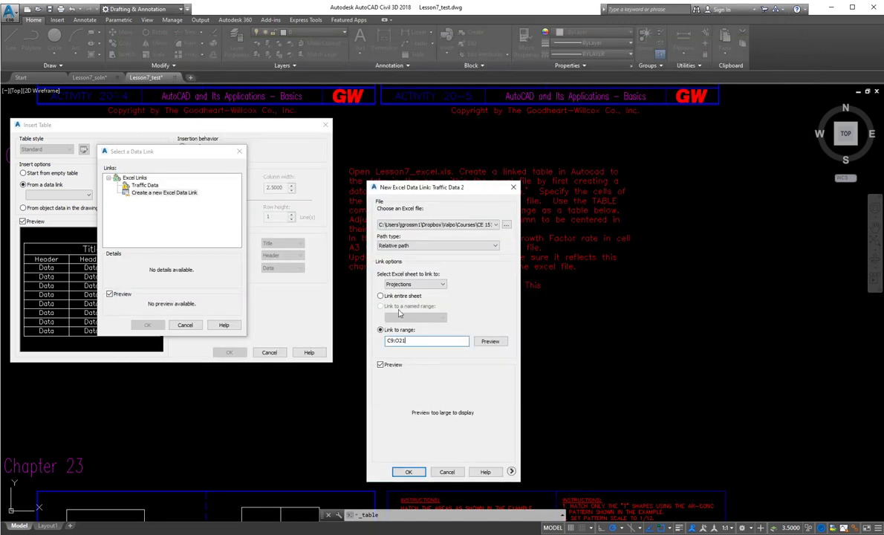
left_click(410, 284)
left_click(408, 289)
left_click(492, 341)
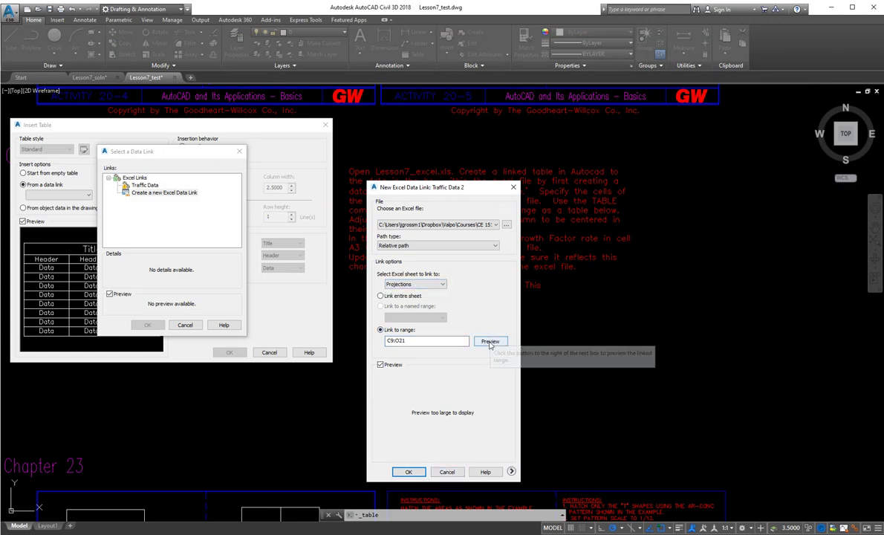
left_click(407, 472)
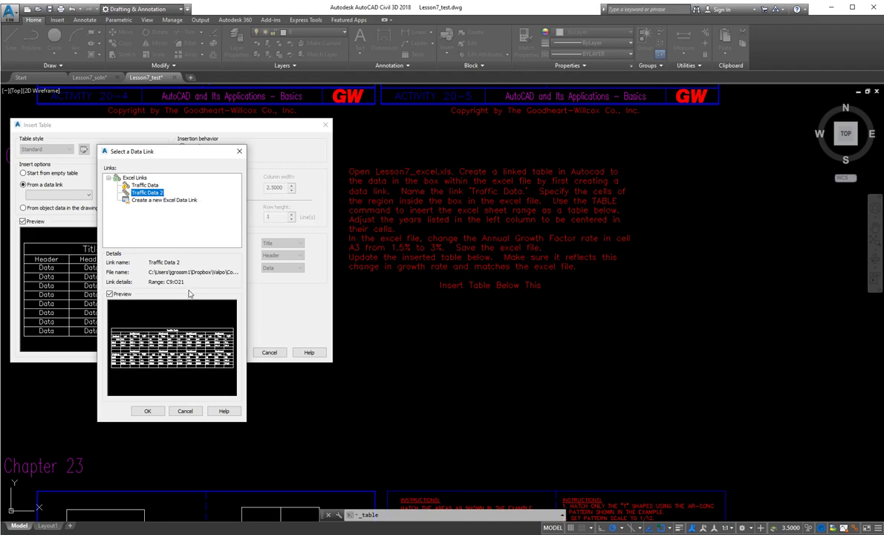
- Insert the table linked to Traffic Data 2 just below the "Insert Table Below This" text and inspect its cells
left_click(147, 412)
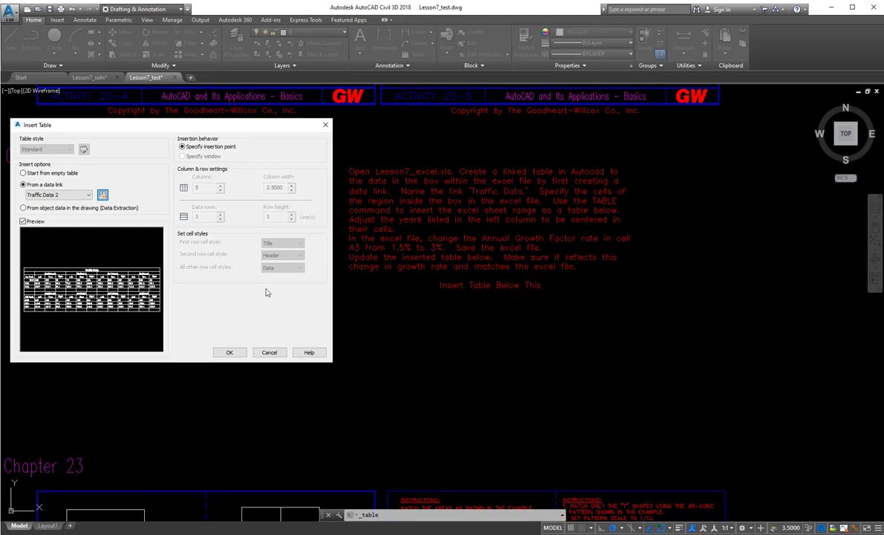
left_click(228, 354)
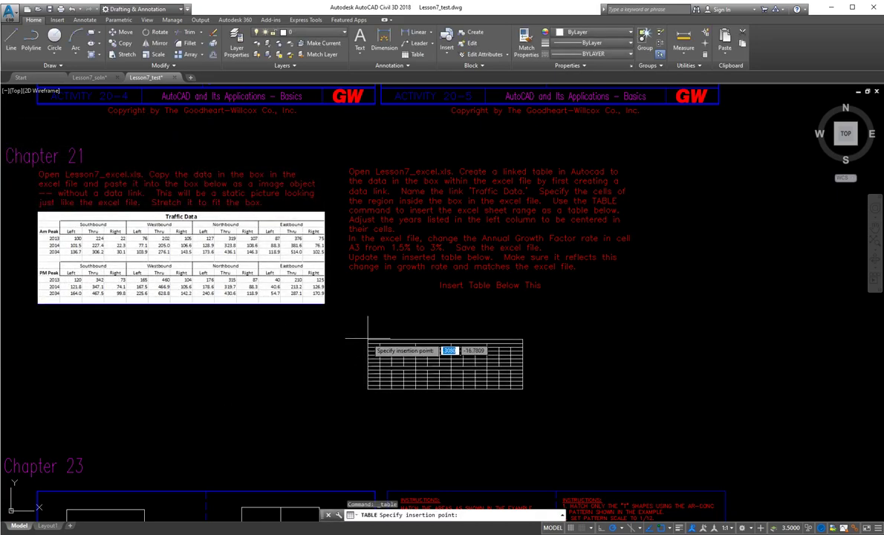
left_click(407, 305)
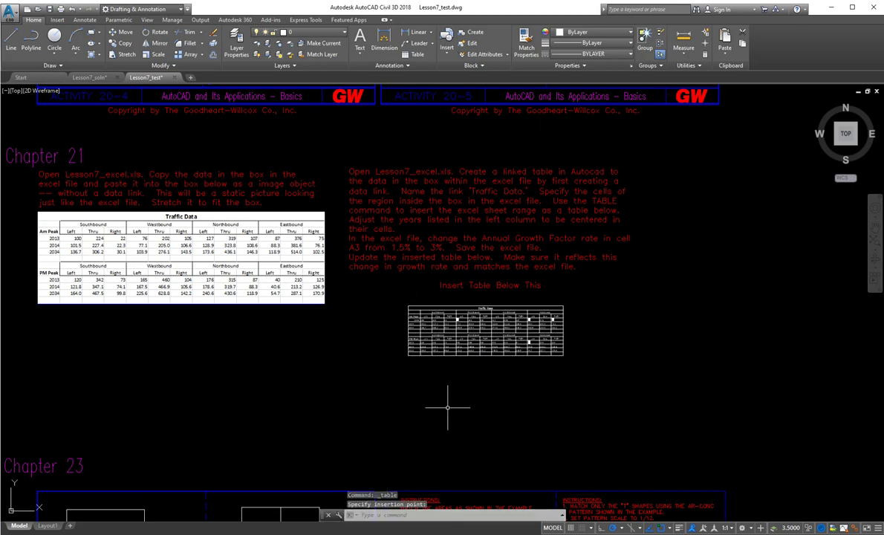
scroll(460, 355, "up", 6)
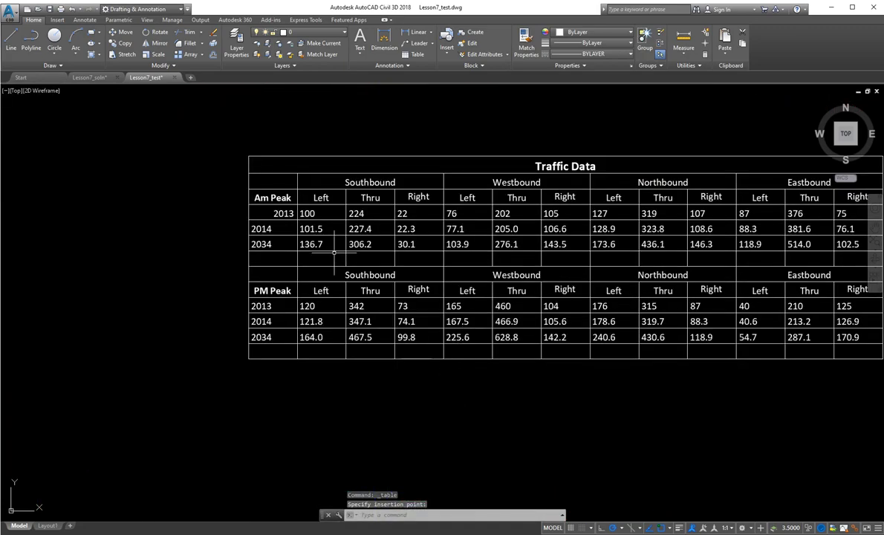
left_click(404, 264)
key("Escape")
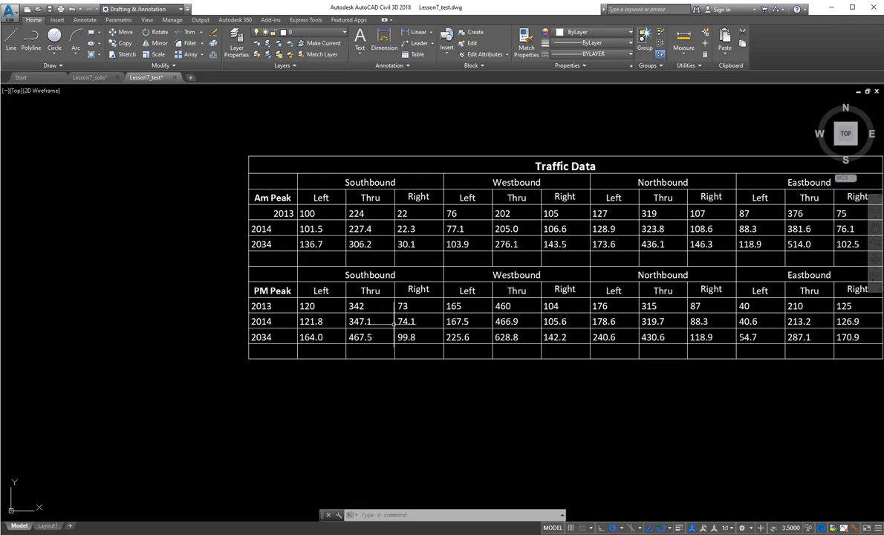
- Read the instructions for updating the linked table and examine the Traffic Data table's cells and left-column year alignment
scroll(362, 337, "down", 4)
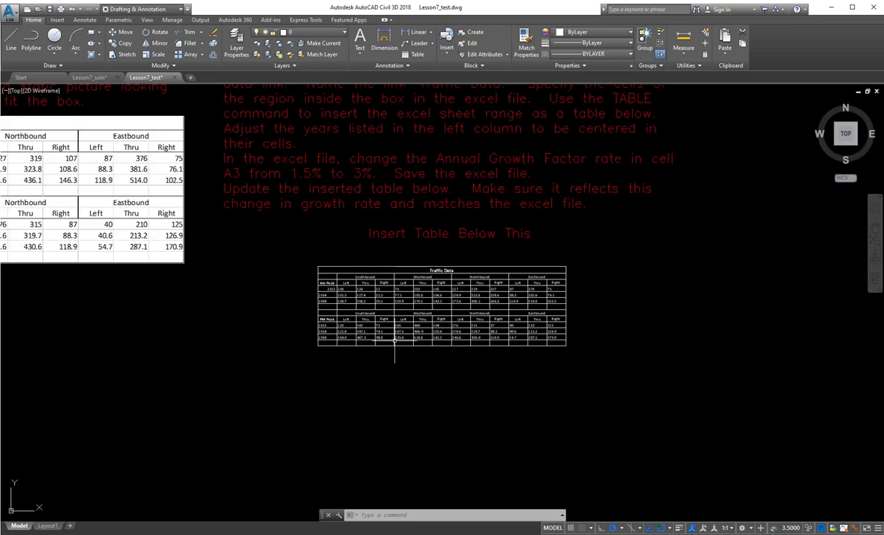
mouse_move(185, 248)
middle_mouse_down()
mouse_move(221, 278)
mouse_move(323, 300)
middle_mouse_up()
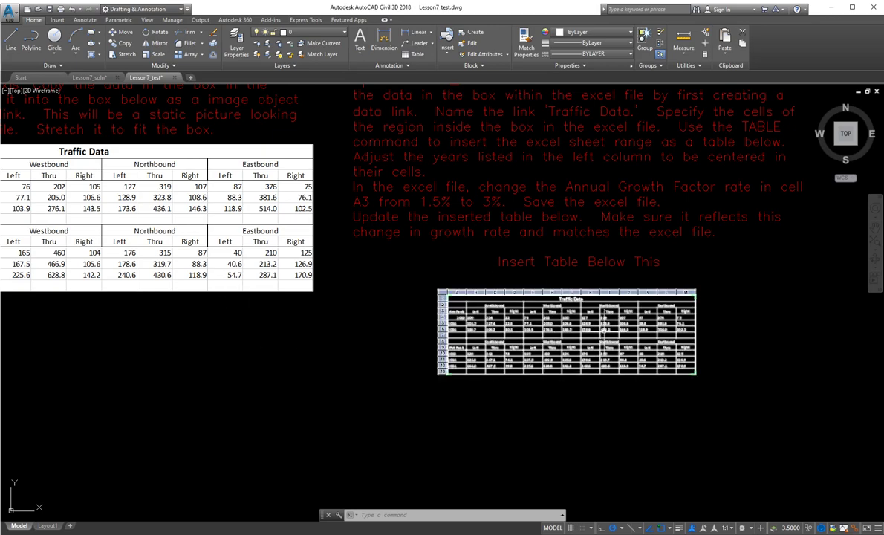
mouse_move(589, 402)
middle_mouse_down()
mouse_move(511, 386)
mouse_move(403, 301)
middle_mouse_up()
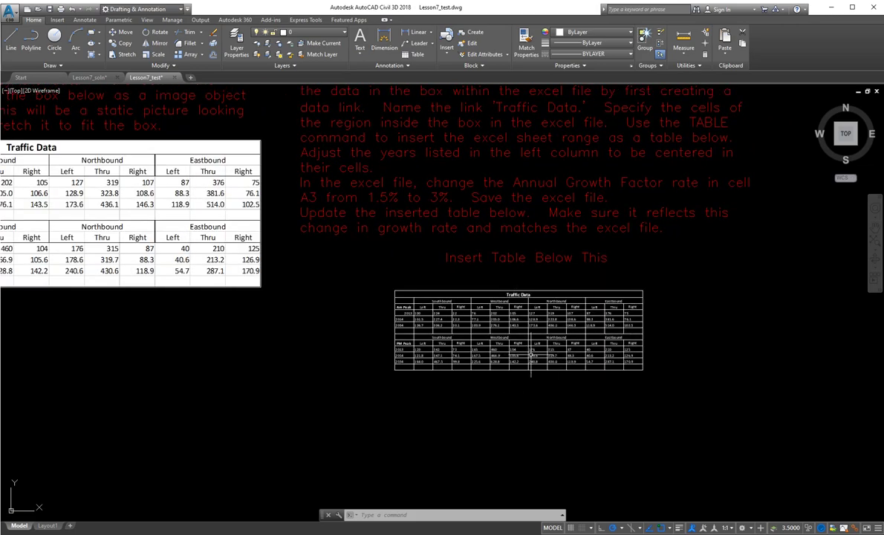
scroll(533, 305, "up", 8)
scroll(545, 364, "down", 4)
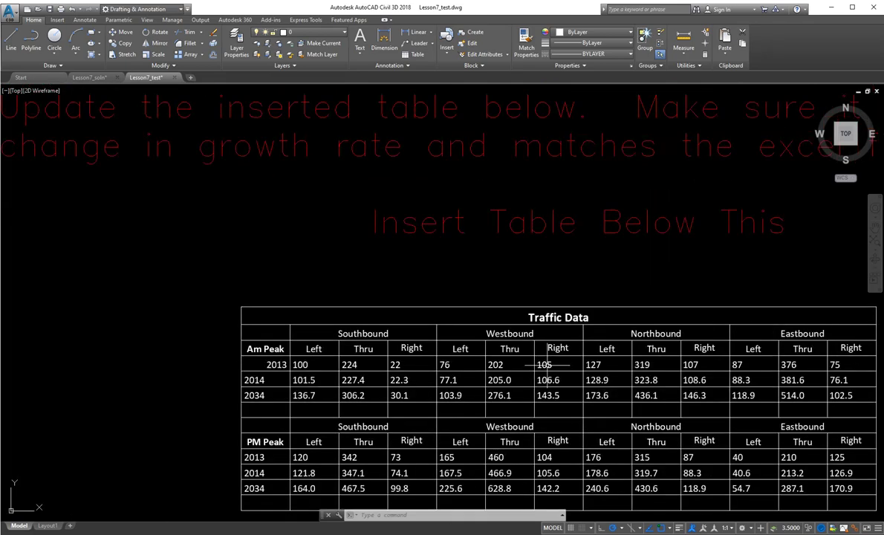
mouse_move(563, 421)
middle_mouse_down()
mouse_move(521, 380)
mouse_move(400, 328)
middle_mouse_up()
left_click(264, 325)
key("Escape")
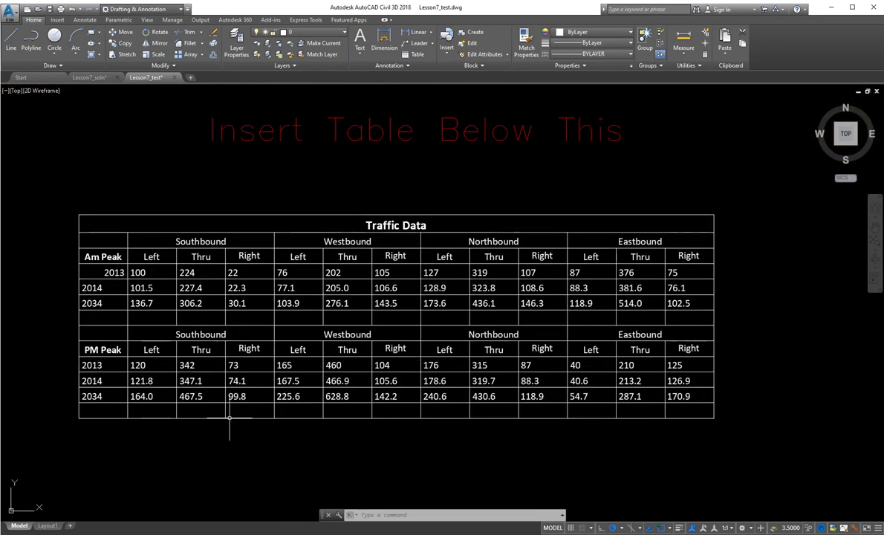
scroll(228, 444, "down", 2)
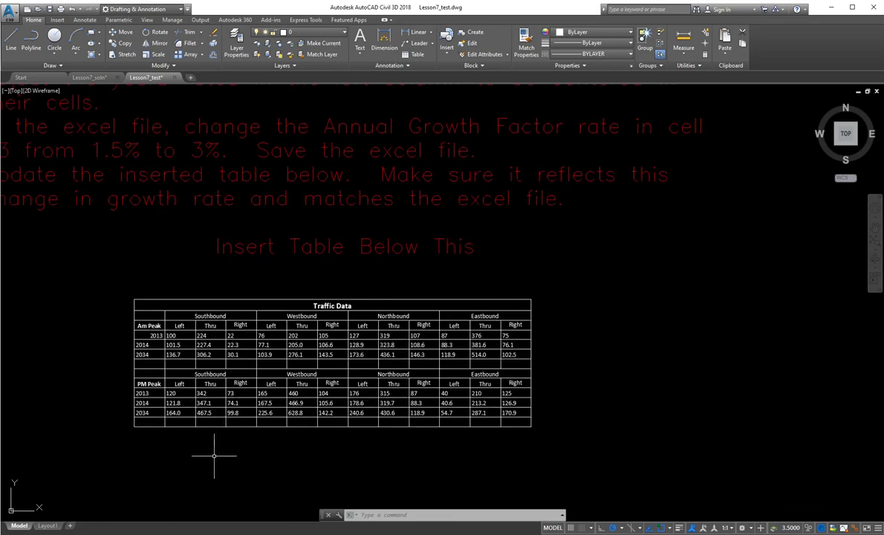
middle_click_drag(212, 459, 305, 410)
left_click(293, 386)
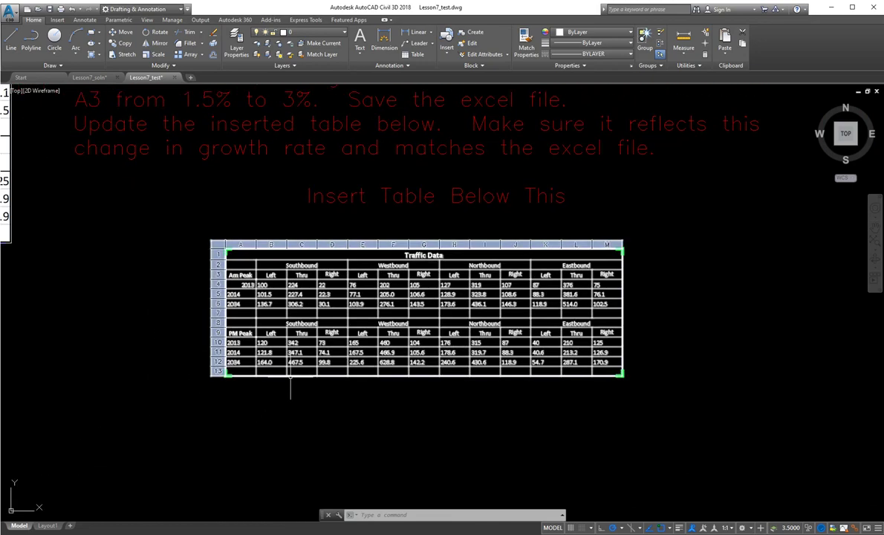
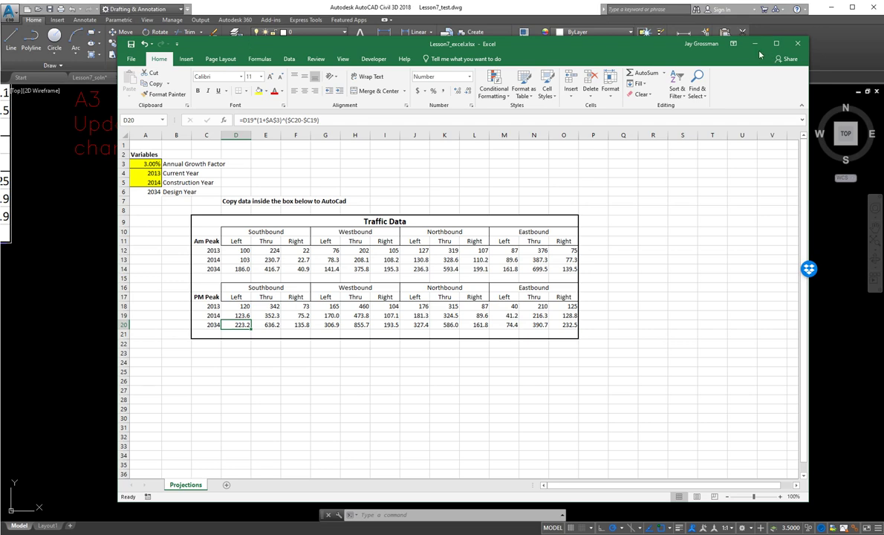
- Return from Excel to the drawing and update all data links from the source workbook
left_click(755, 43)
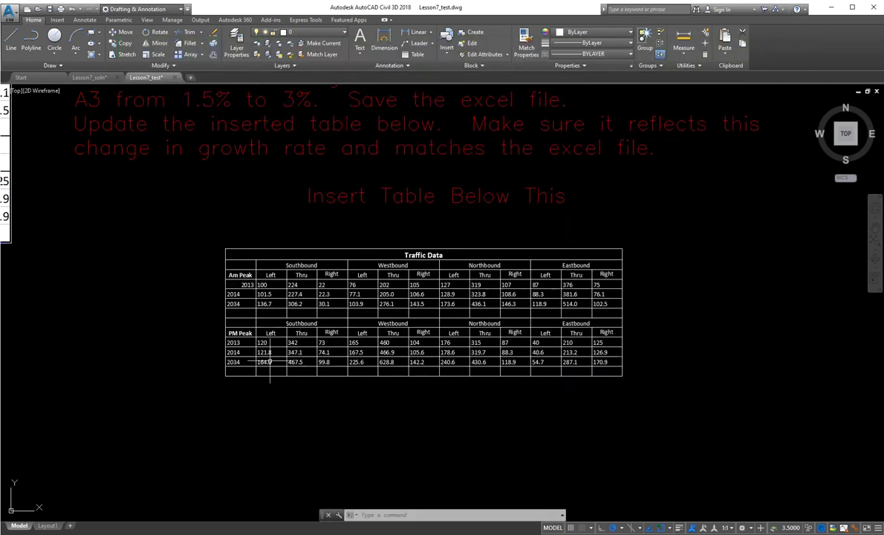
left_click(256, 282)
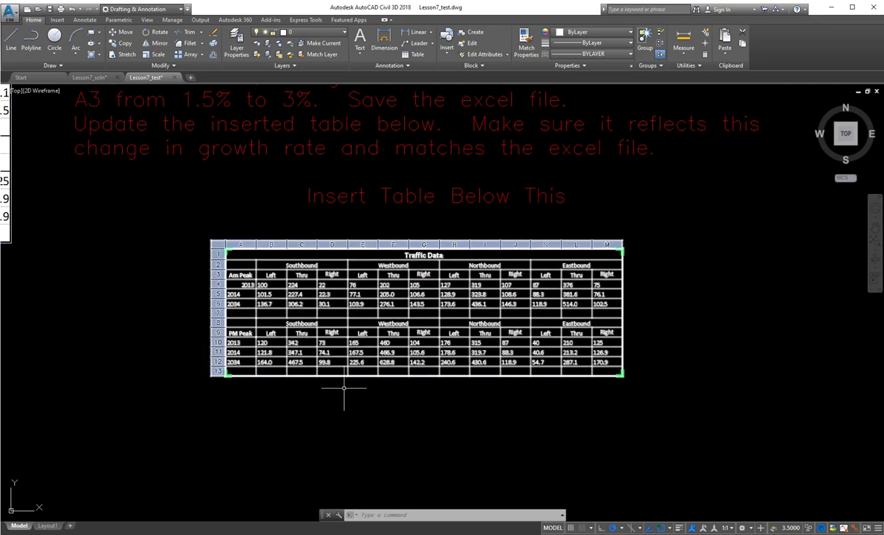
key("Escape")
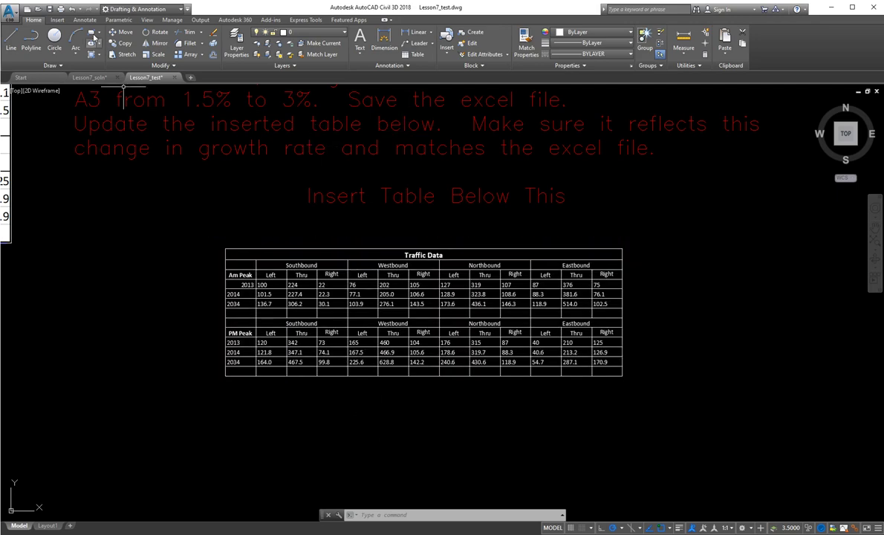
left_click(58, 20)
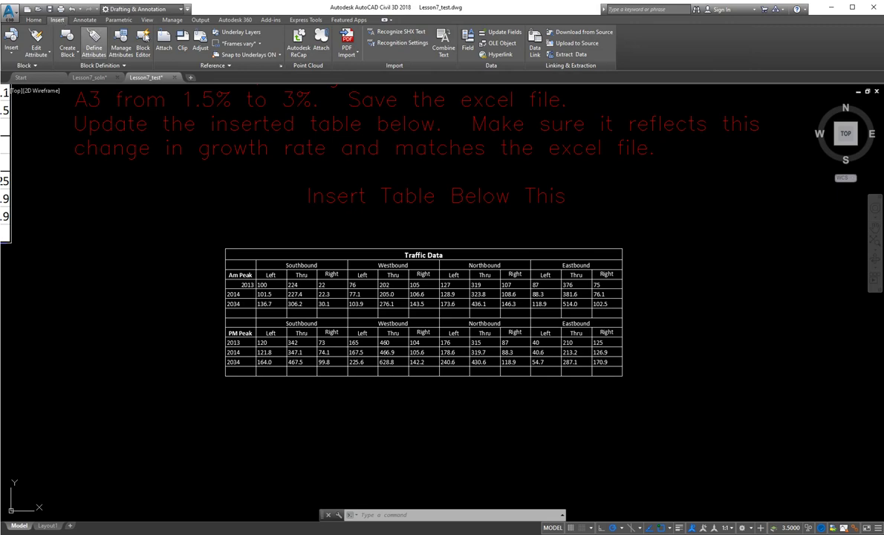
left_click(569, 33)
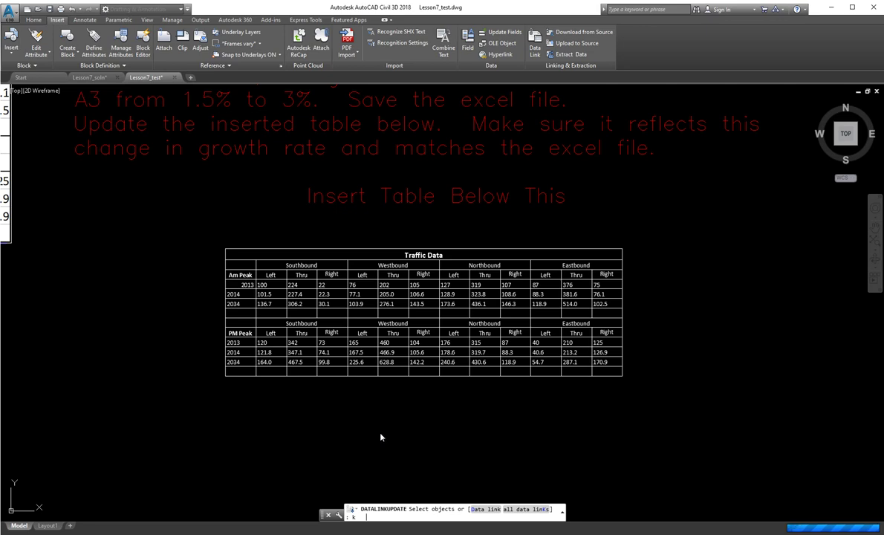
key("Return")
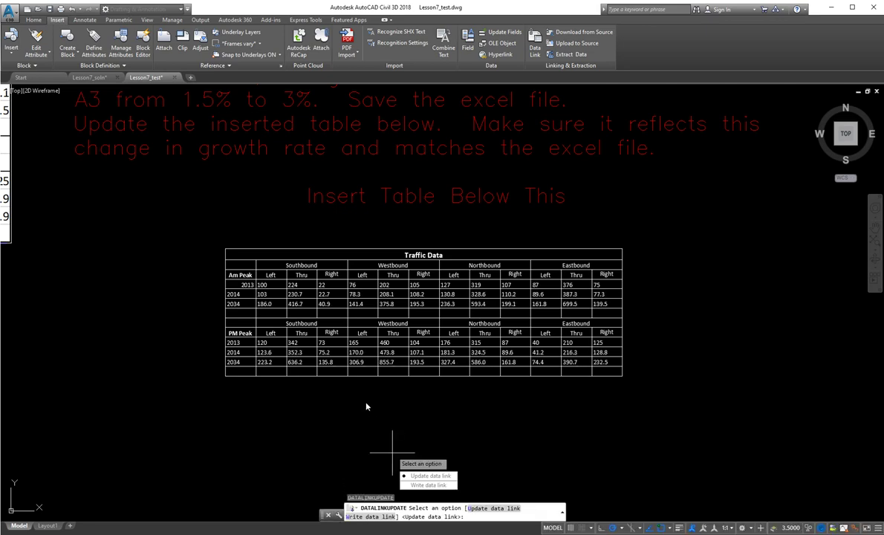
key("Escape")
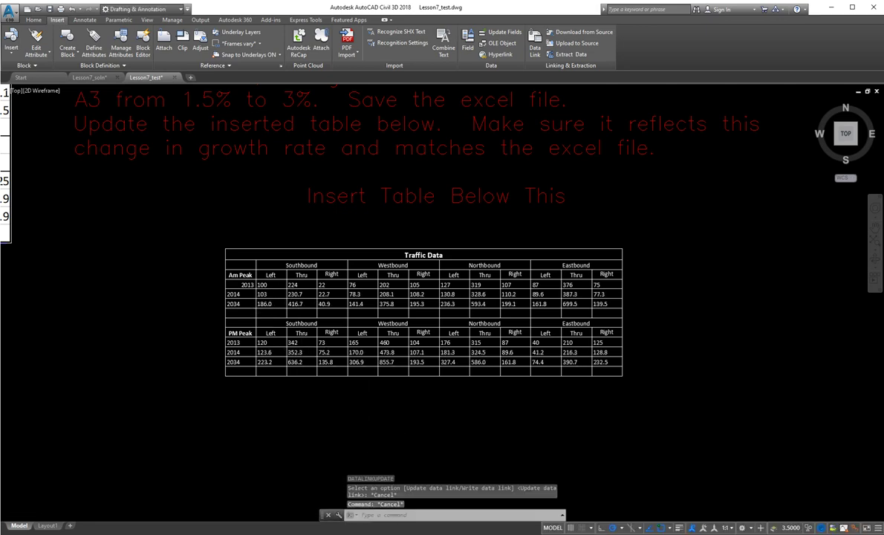
- Compare the Traffic Data table's values in the drawing with those in the Excel workbook
scroll(279, 311, "up", 4)
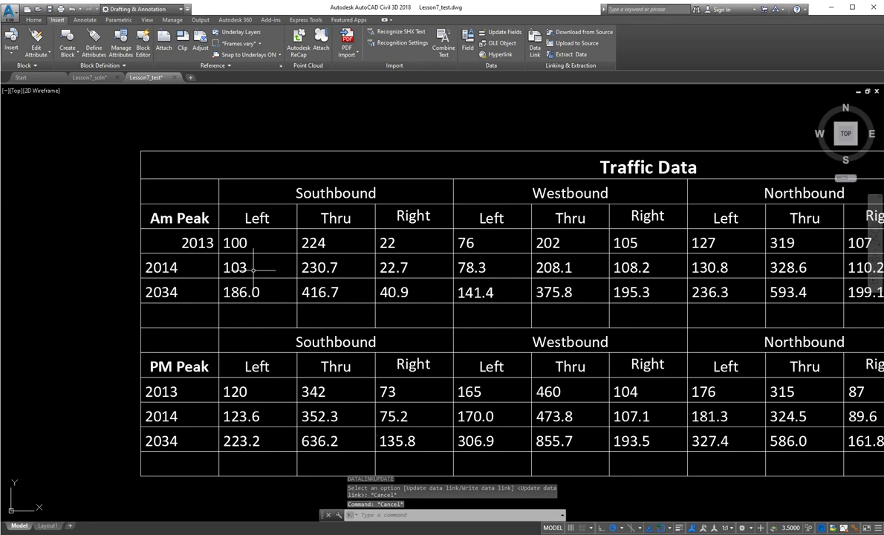
key("alt+Tab")
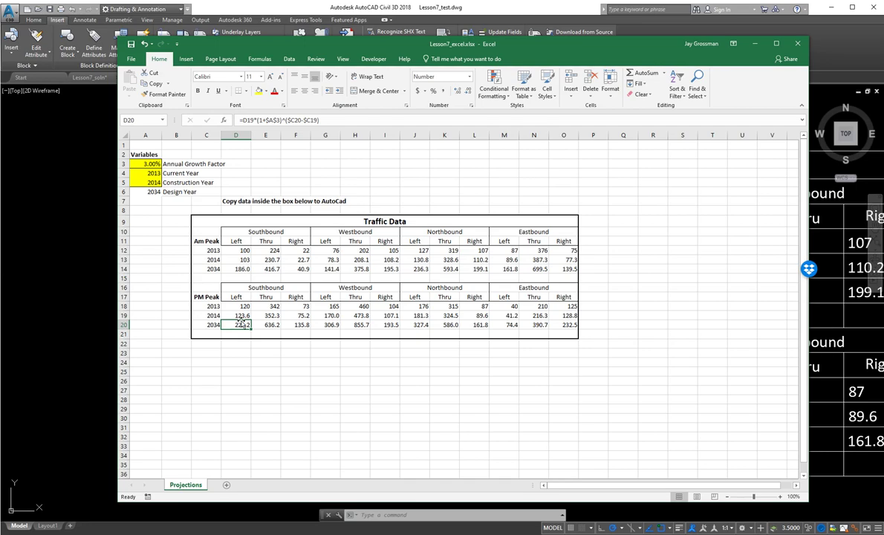
key("alt+Tab")
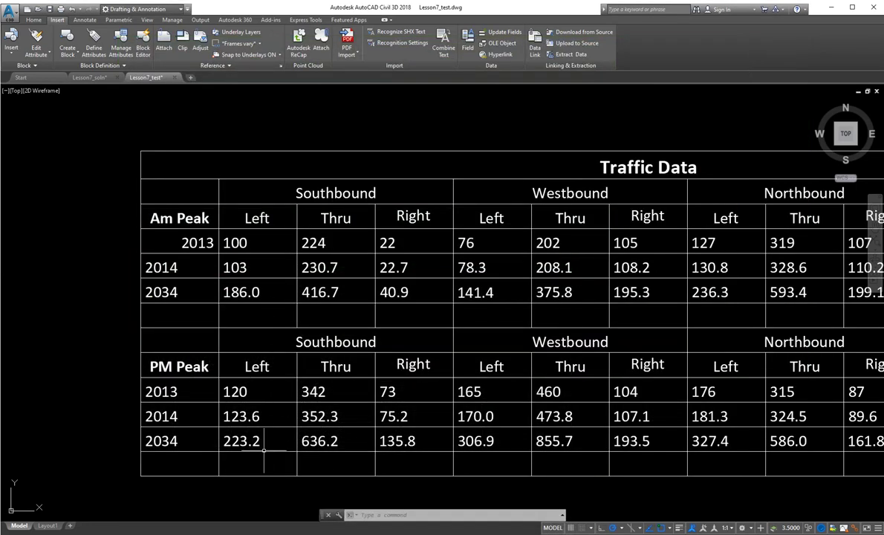
- Switch to the Excel workbook, set the Annual Growth Factor in cell A3 to 1.5%, and close the workbook
key("alt+Tab")
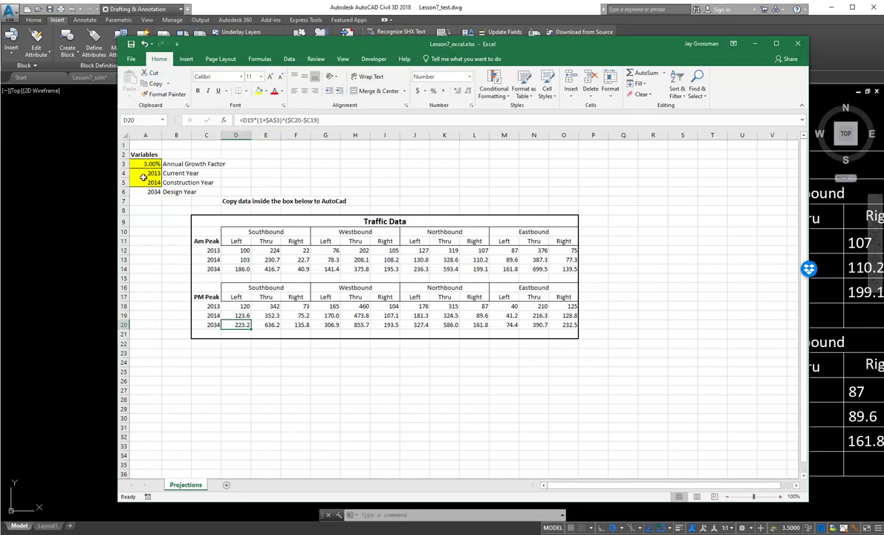
left_click(145, 164)
type("1.")
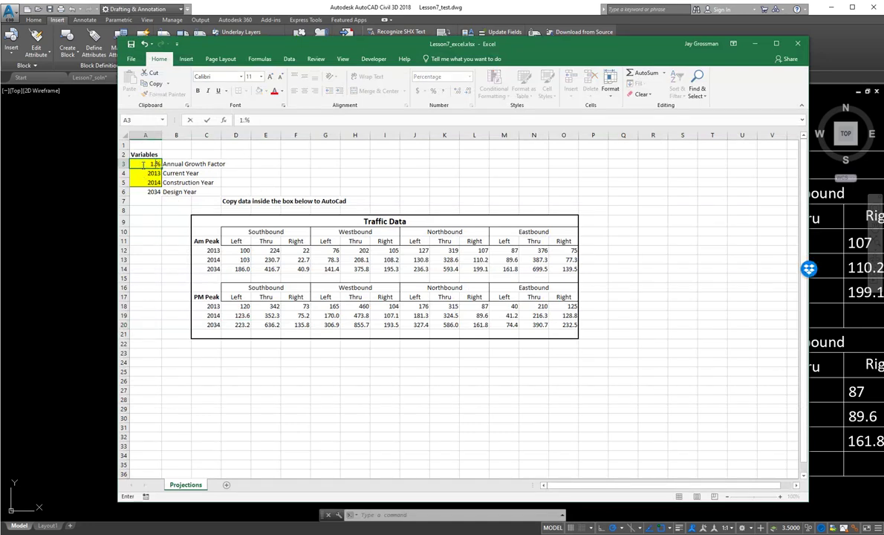
type("5")
key("Return")
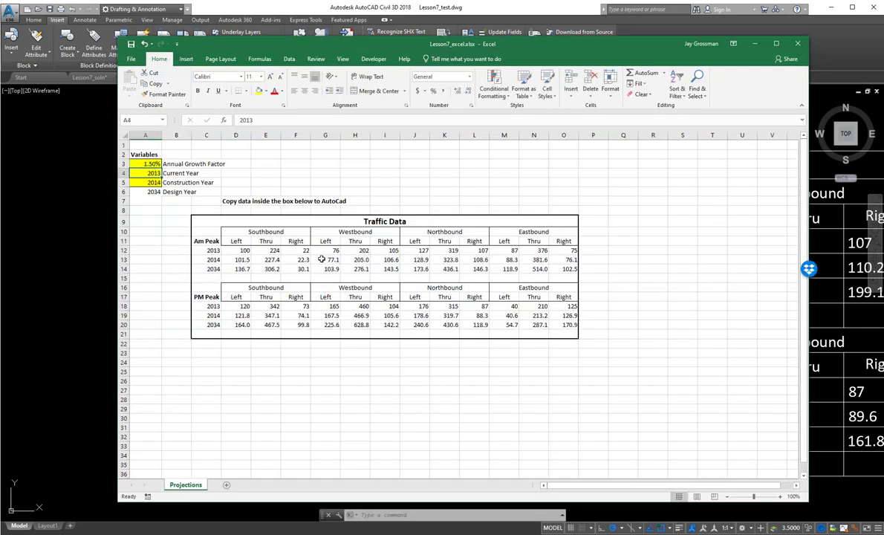
left_click(265, 381)
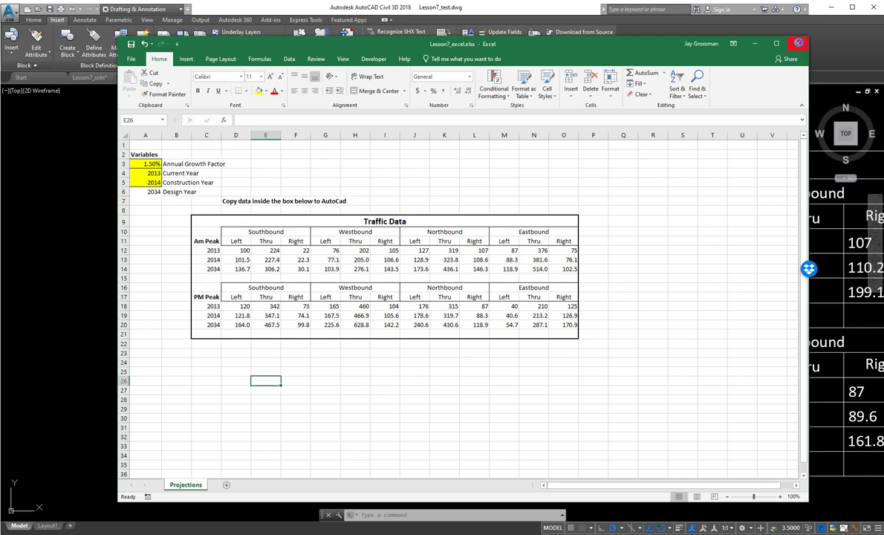
left_click(798, 45)
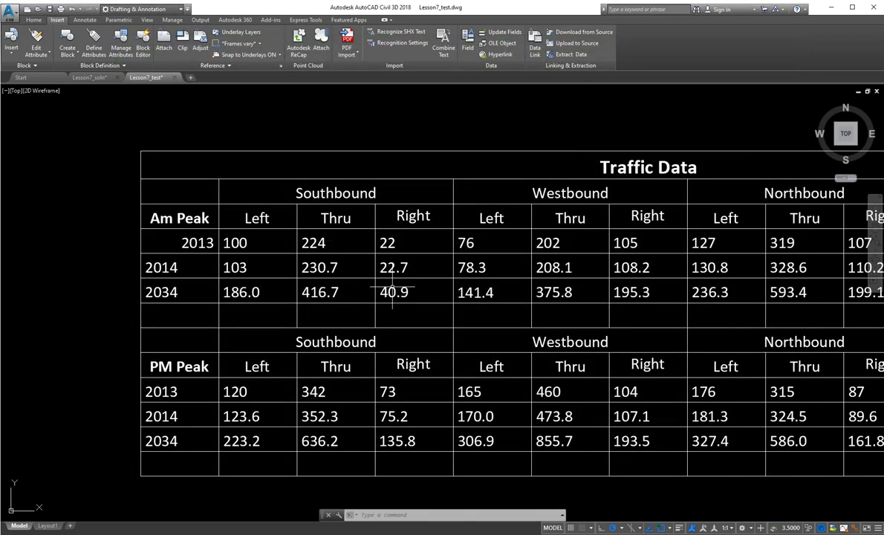
- Update only the linked Traffic Data table in the drawing from its Excel source
scroll(372, 283, "down", 4)
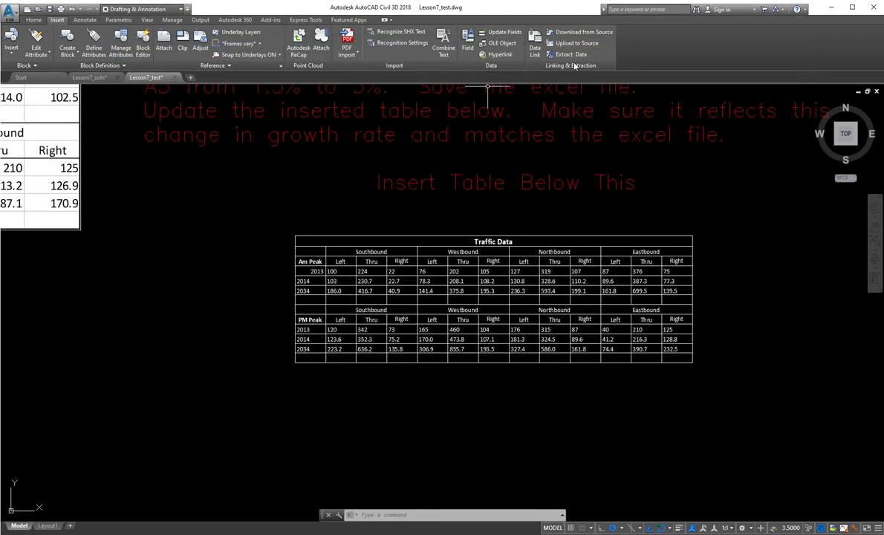
left_click(539, 236)
left_click(542, 238)
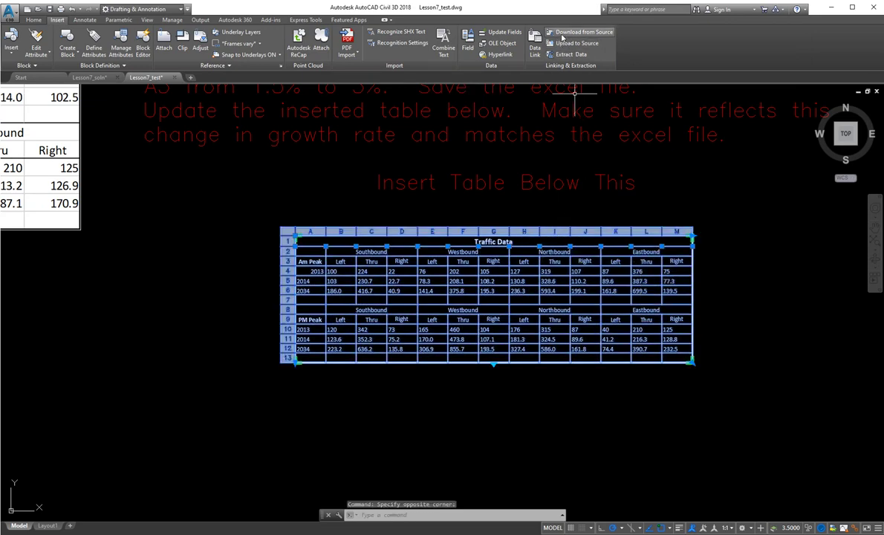
left_click(565, 34)
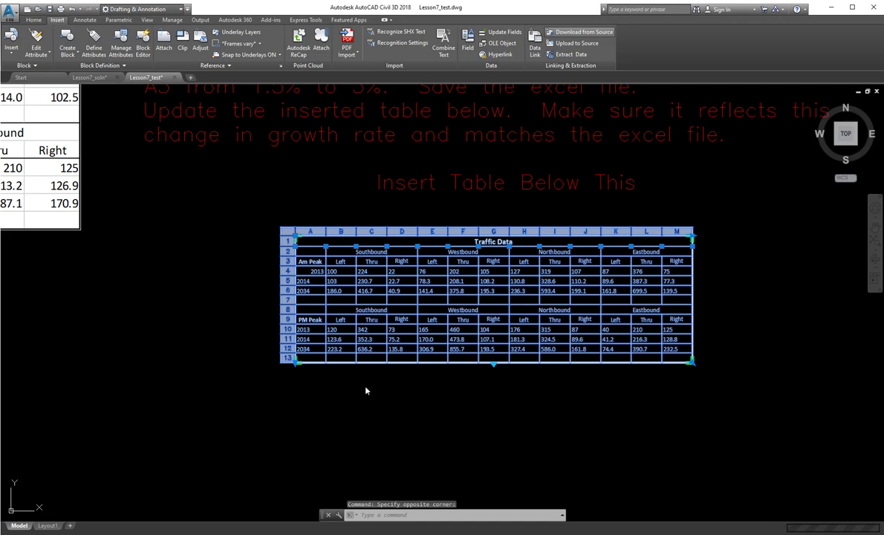
left_click(433, 391)
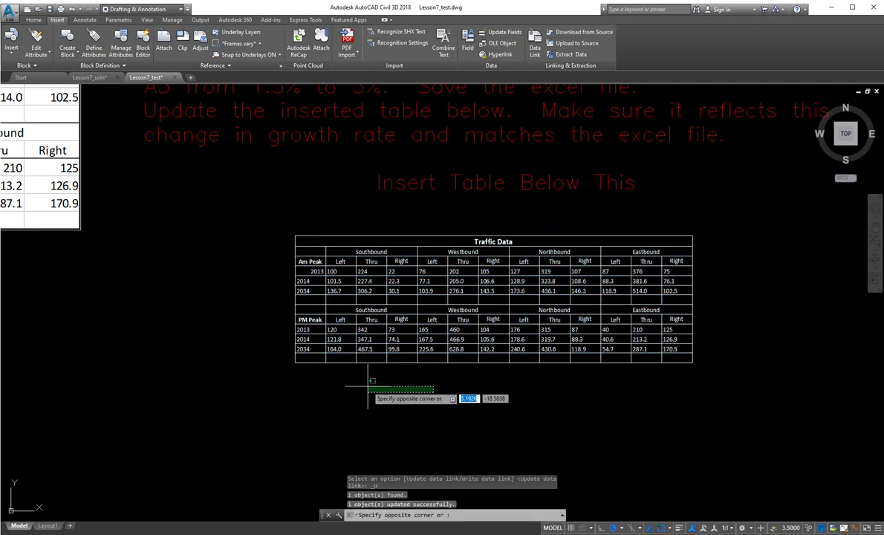
key("Escape")
key("Escape")
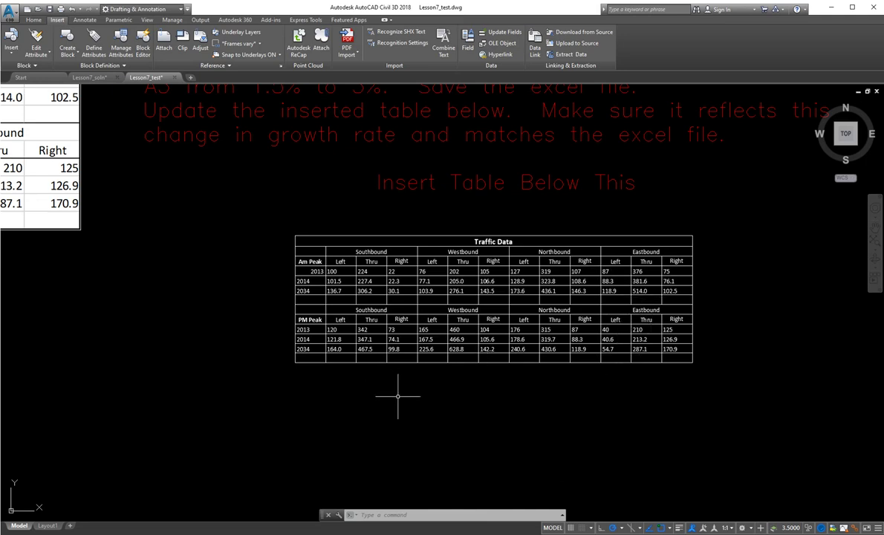
left_click(362, 363)
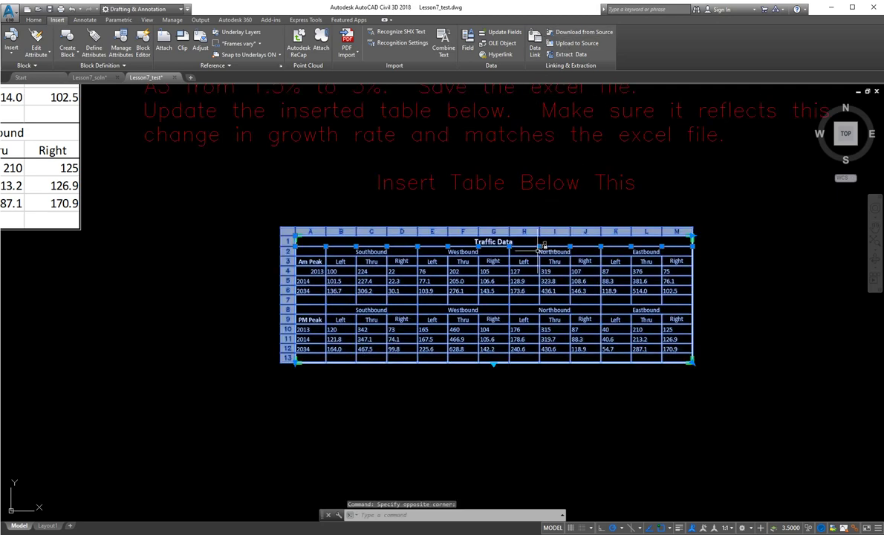
key("Escape")
key("Escape")
key("Escape")
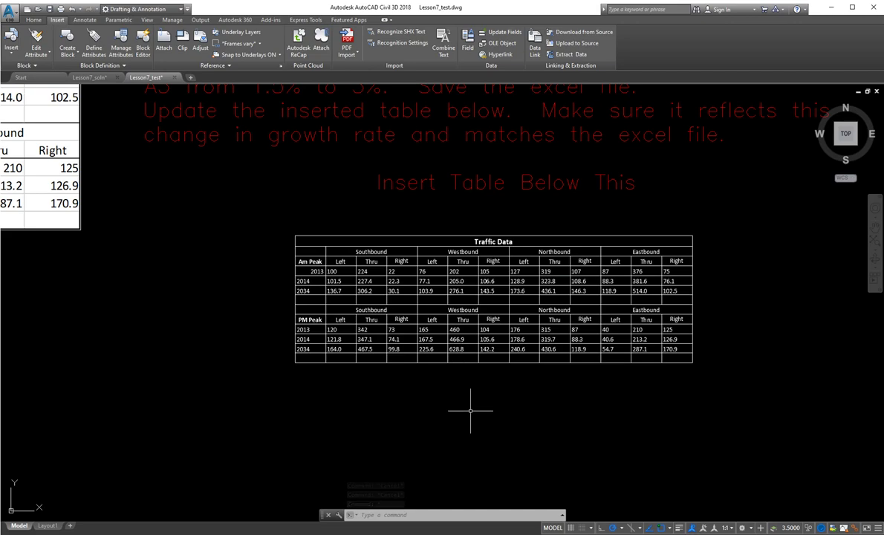
left_click(326, 319)
key("Escape")
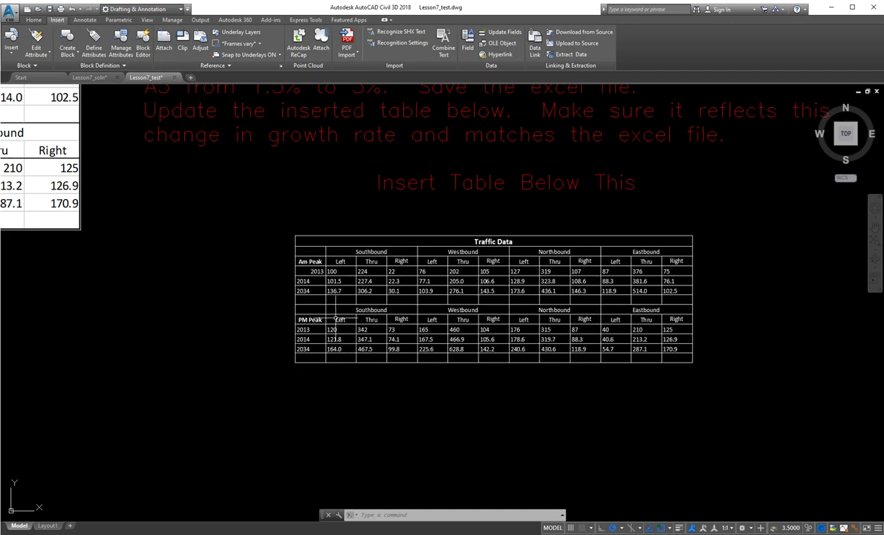
- Look over the finished Chapter 21 tables and the Chapter 23 hatching exercises below them
scroll(334, 312, "up", 4)
scroll(361, 323, "down", 8)
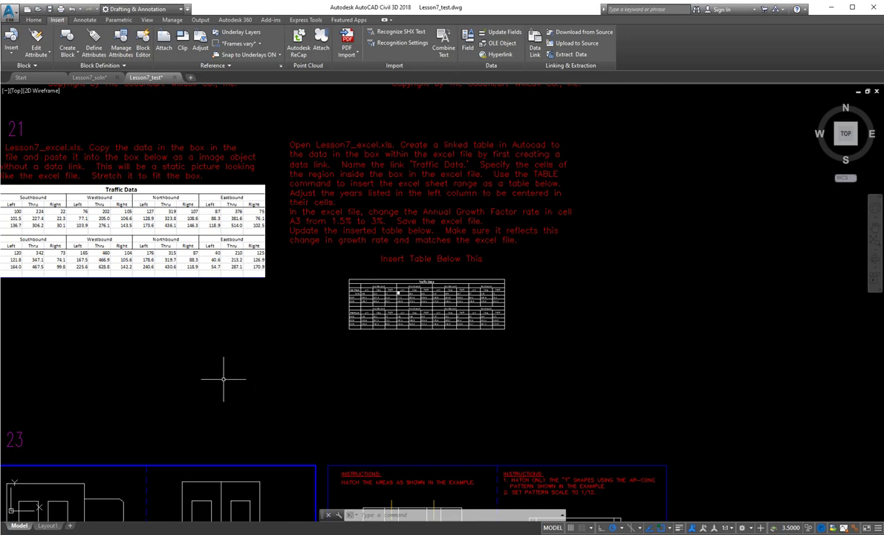
middle_click_drag(157, 359, 396, 306)
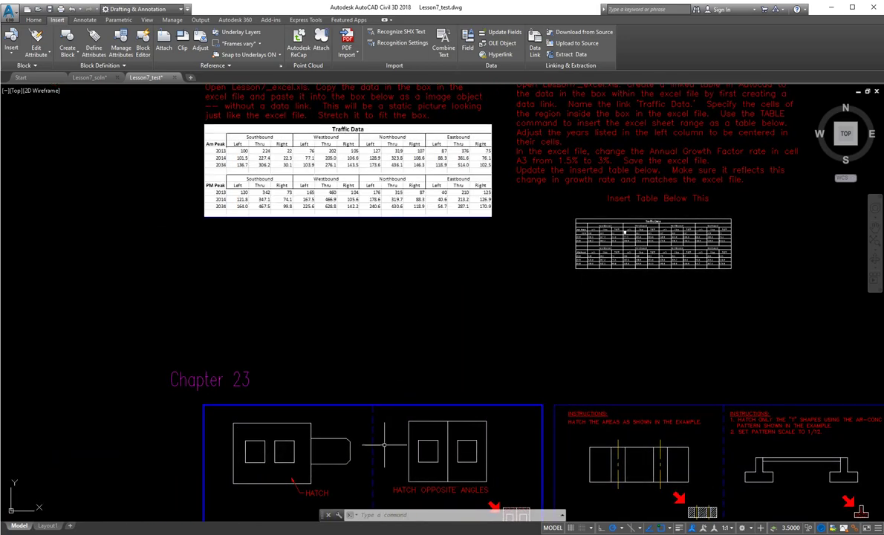
middle_click_drag(375, 451, 336, 321)
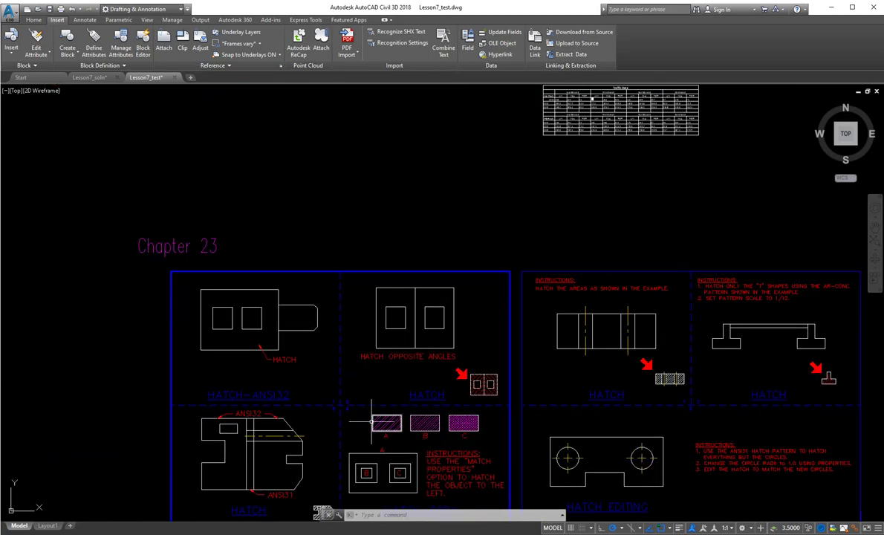
mouse_move(369, 421)
middle_mouse_down()
mouse_move(356, 318)
mouse_move(384, 343)
mouse_move(364, 338)
middle_mouse_up()
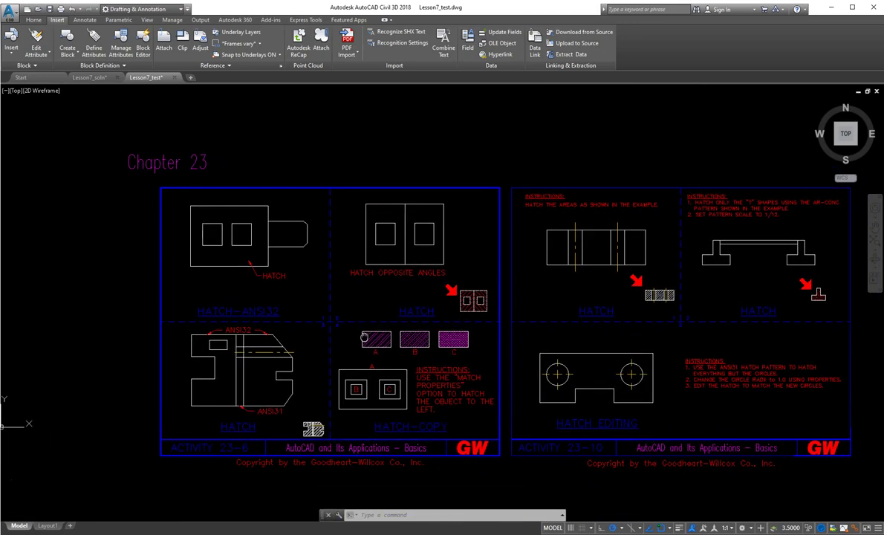
- Start a hatch in the Hatch-ANSI32 exercise, filling the large rectangle around its two square openings
middle_click_drag(257, 294, 304, 314)
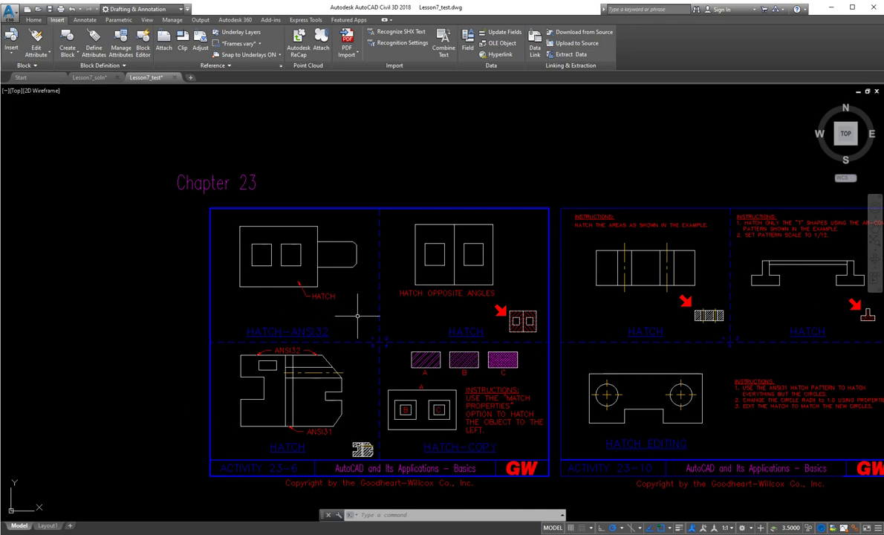
type("HATCH")
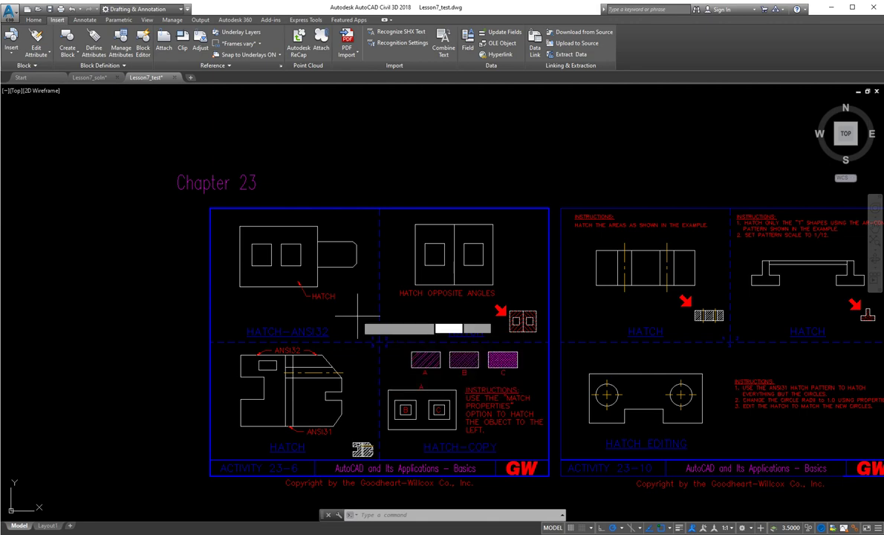
key("Return")
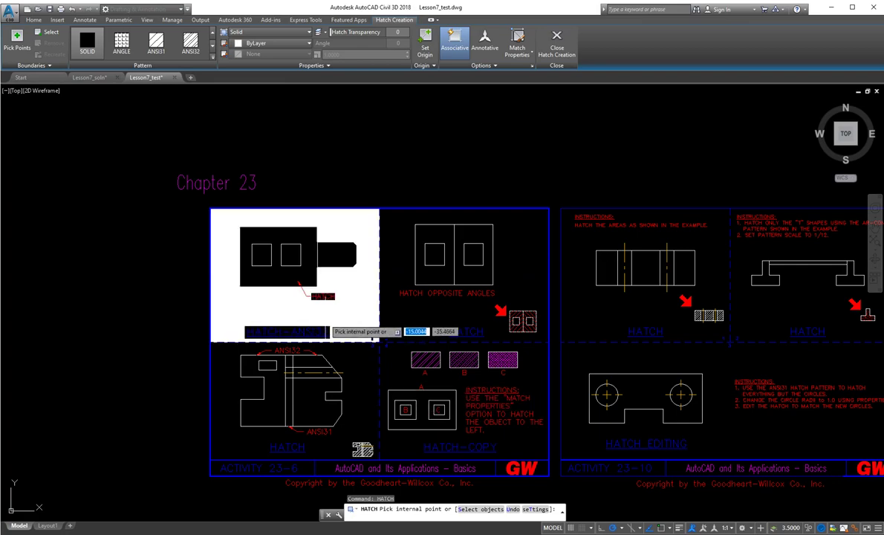
scroll(371, 338, "up", 3)
middle_click_drag(302, 319, 372, 395)
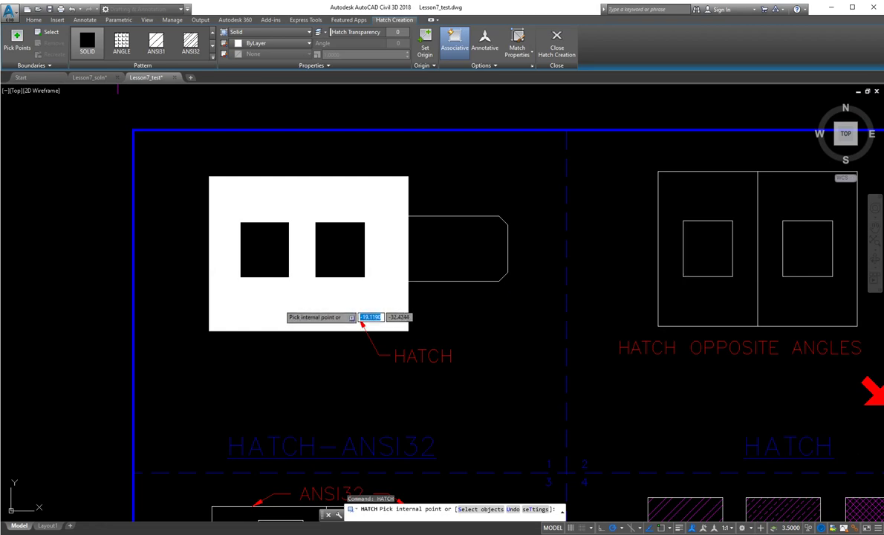
left_click(276, 301)
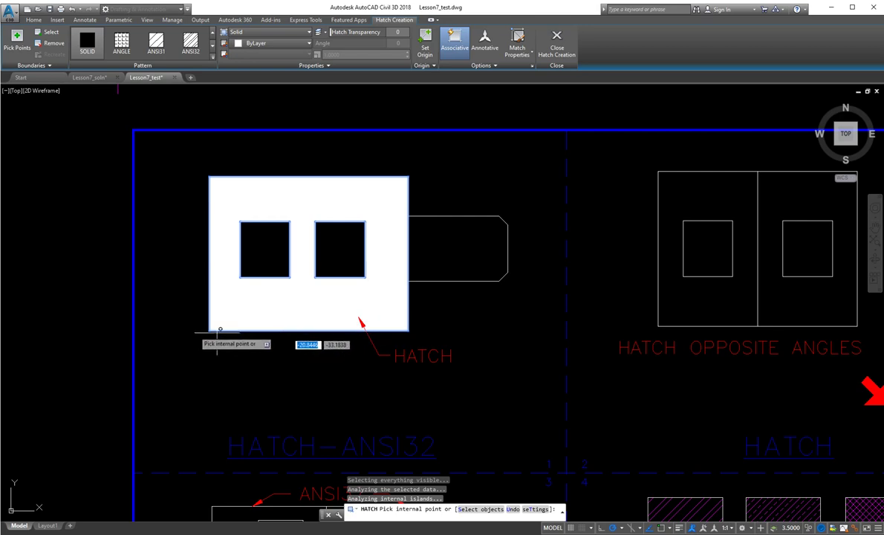
- Change the hatch pattern of the large rectangle to ANSI32
scroll(217, 332, "up", 2)
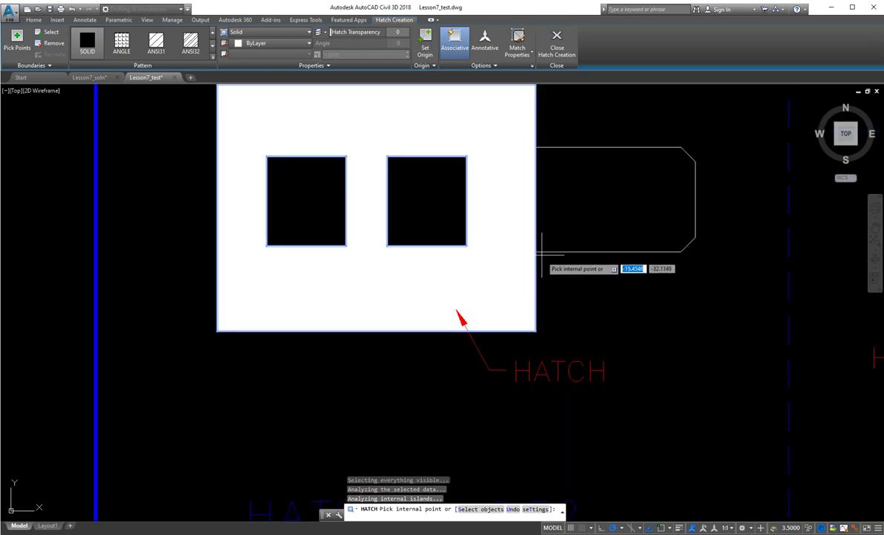
scroll(363, 284, "down", 2)
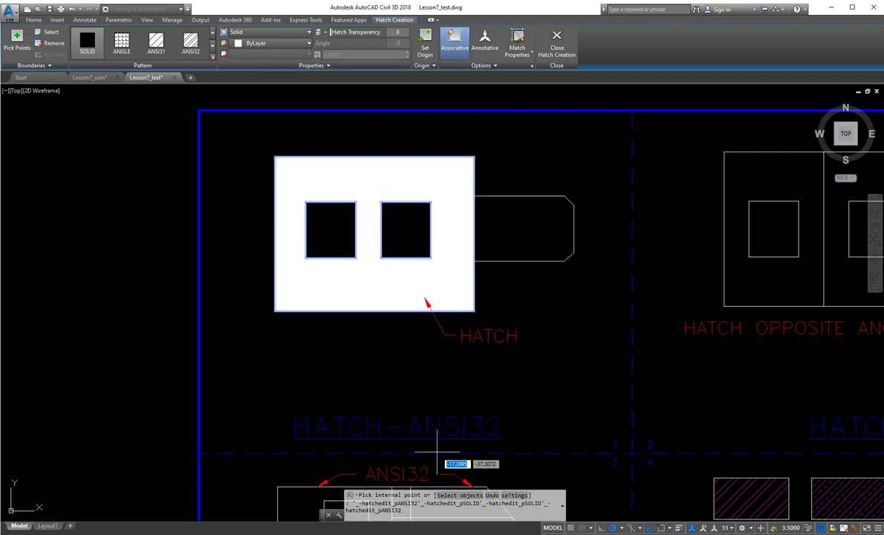
left_click(260, 122)
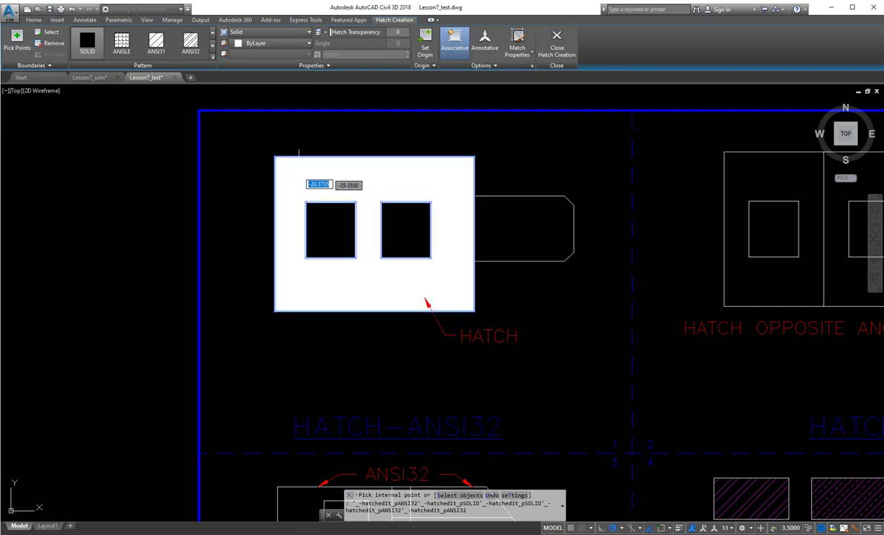
left_click(192, 46)
left_click(191, 46)
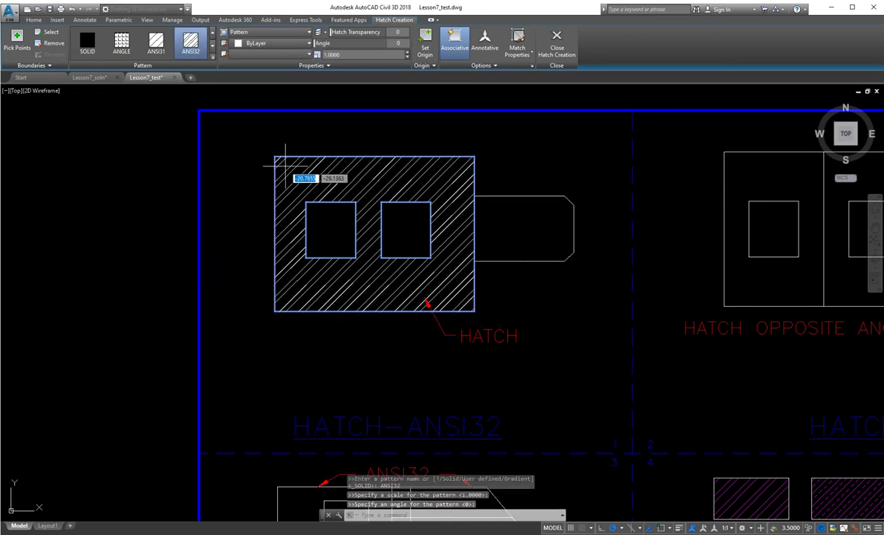
left_click(285, 165)
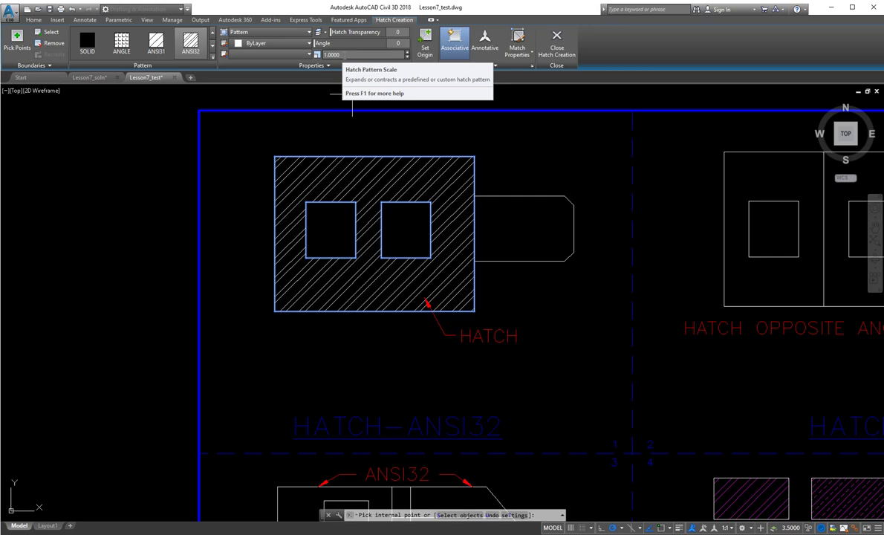
- Try pattern scales of 2, 3 and 0.5 on the ANSI32 hatch, then restore the scale to 1
left_click(333, 54)
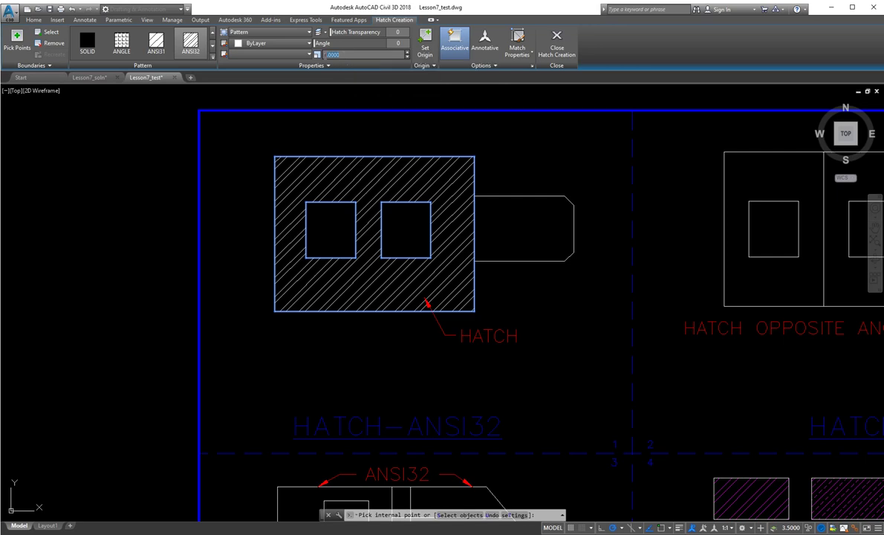
key("Return")
type("2")
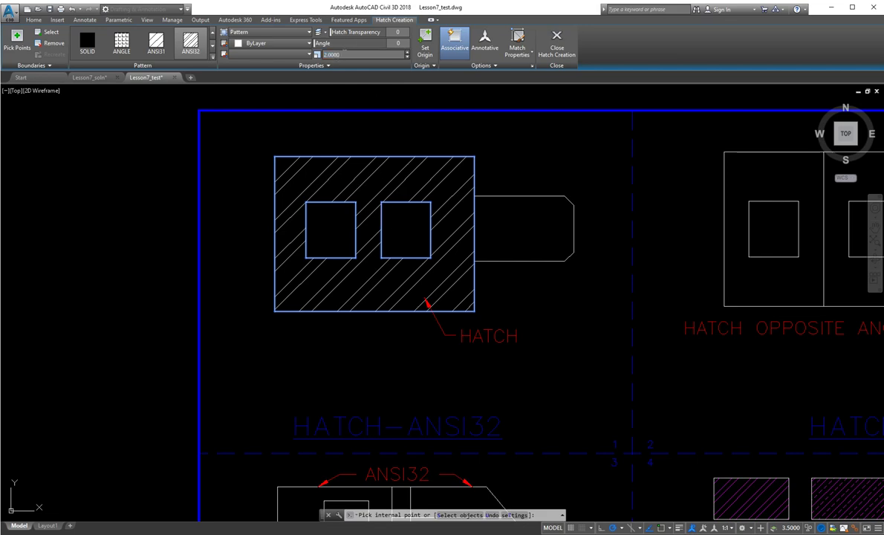
left_click(331, 55)
type("3")
key("Return")
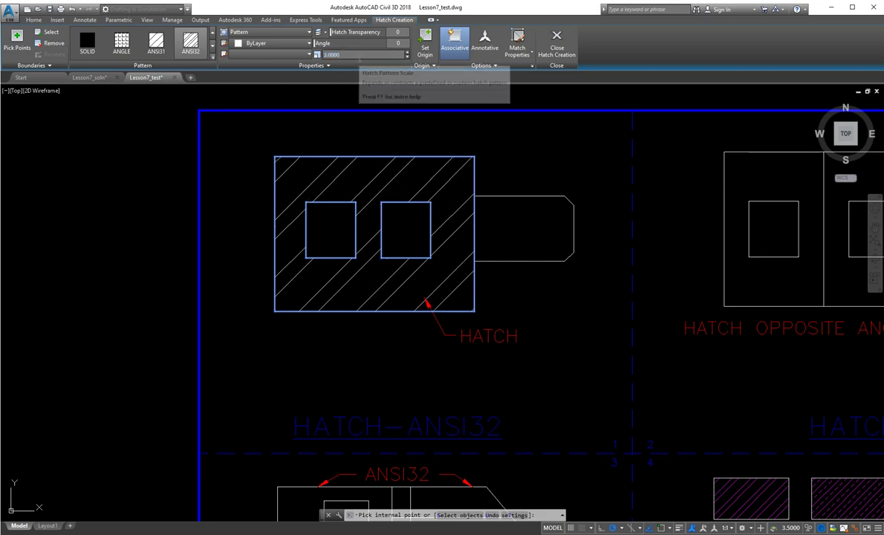
left_click(346, 57)
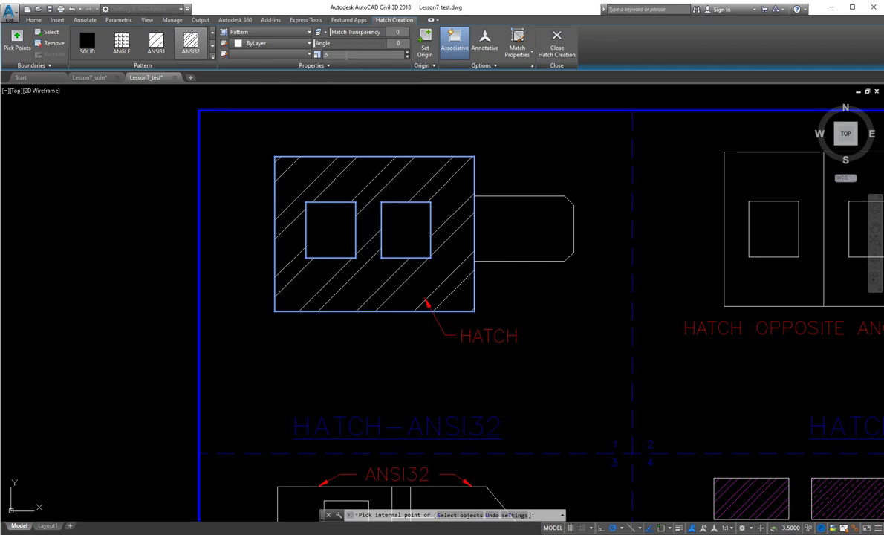
type(".5")
key("Return")
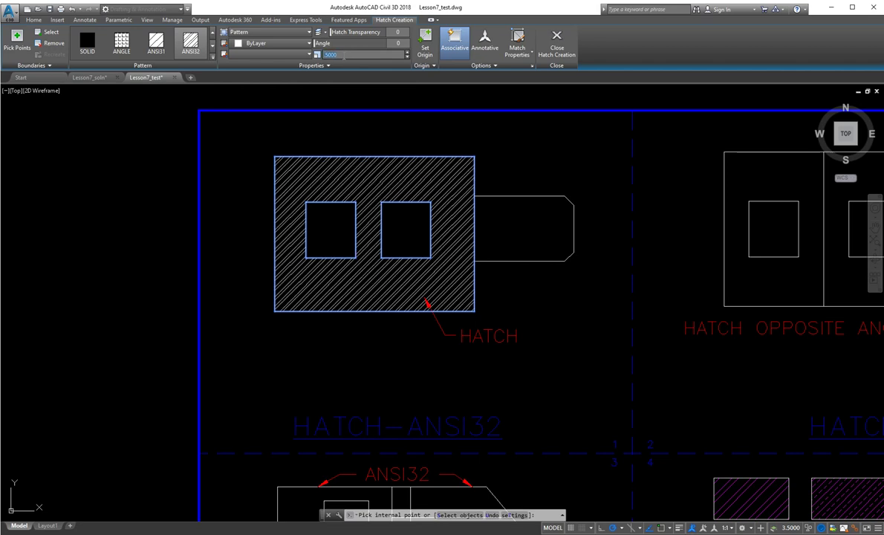
type("1")
key("Return")
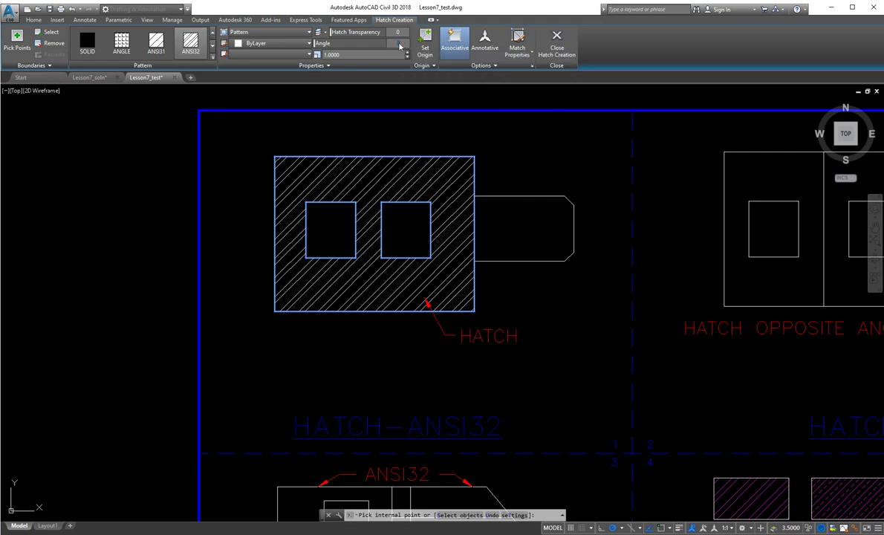
- Try rotating the ANSI32 hatch to 180 degrees, then restore its angle to 0
left_click_drag(400, 46, 398, 43)
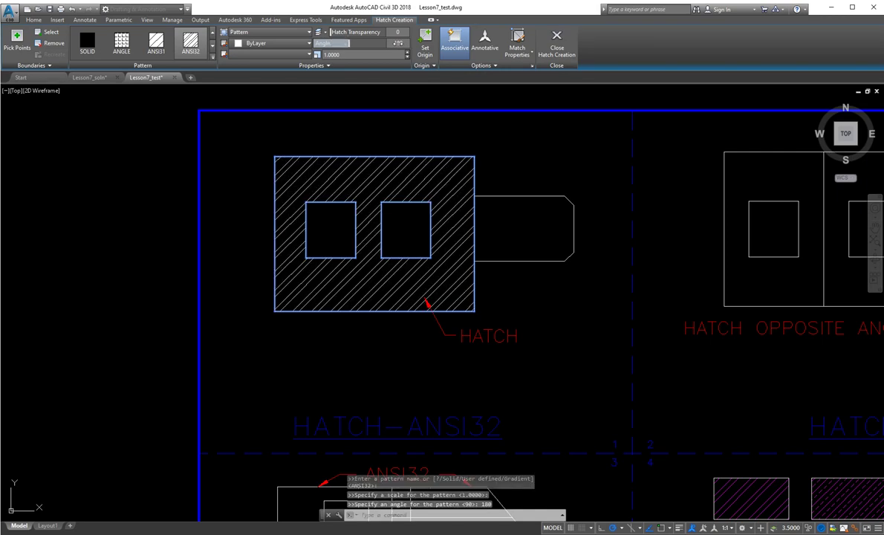
left_click_drag(400, 43, 399, 42)
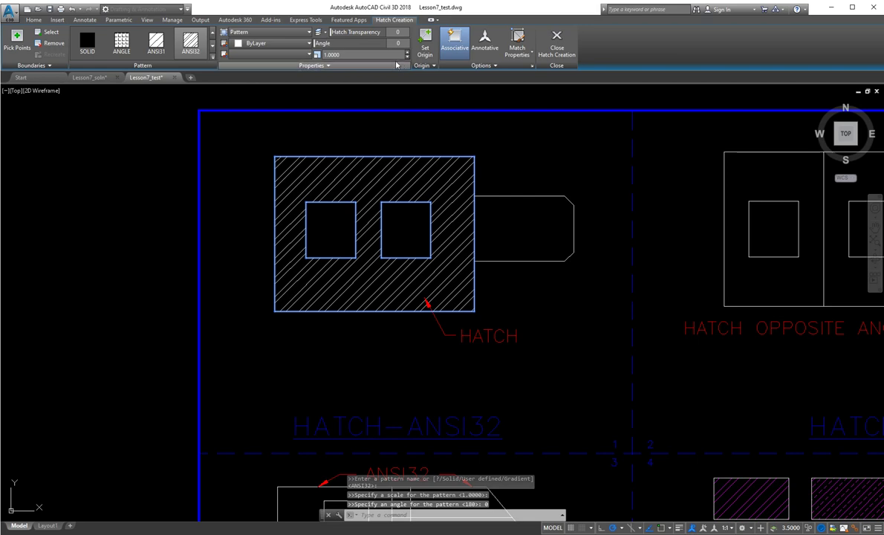
left_click(371, 153)
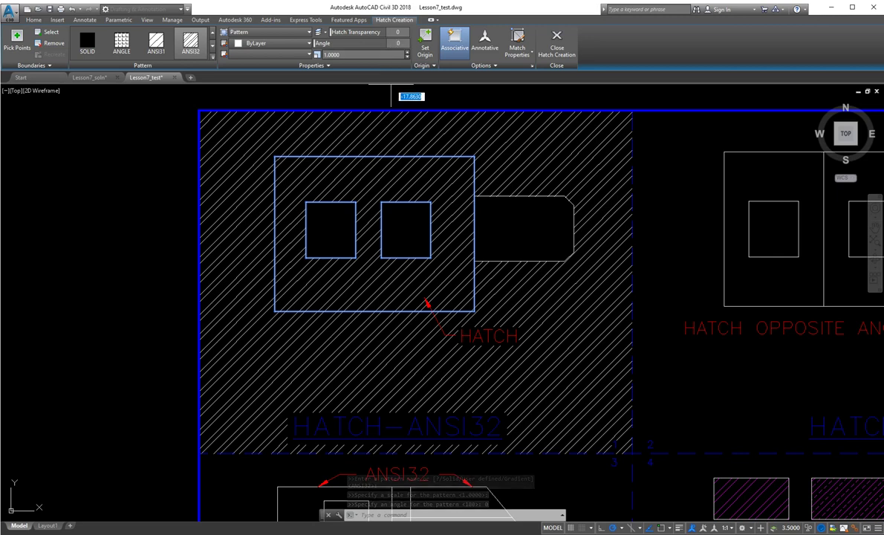
left_click(401, 186)
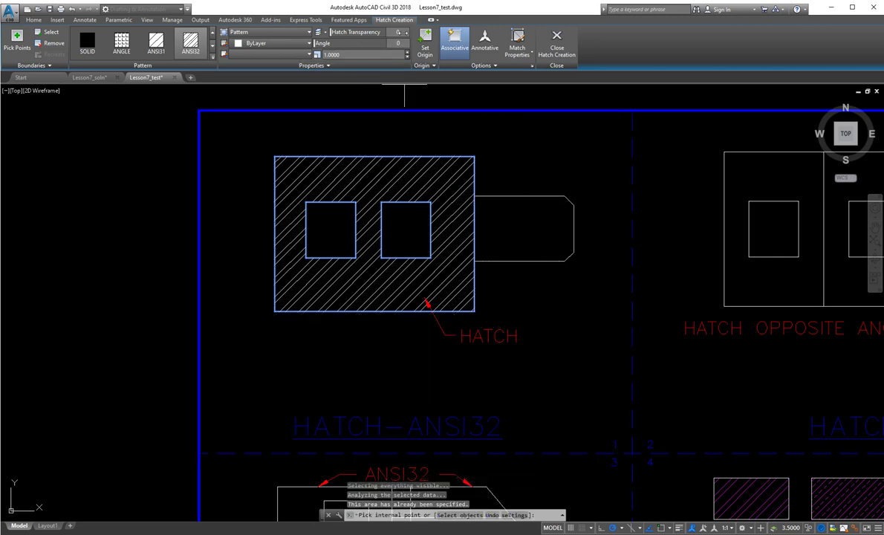
- Browse the available hatch patterns, keep ANSI32, and finish the hatch of the large rectangle
left_click(191, 46)
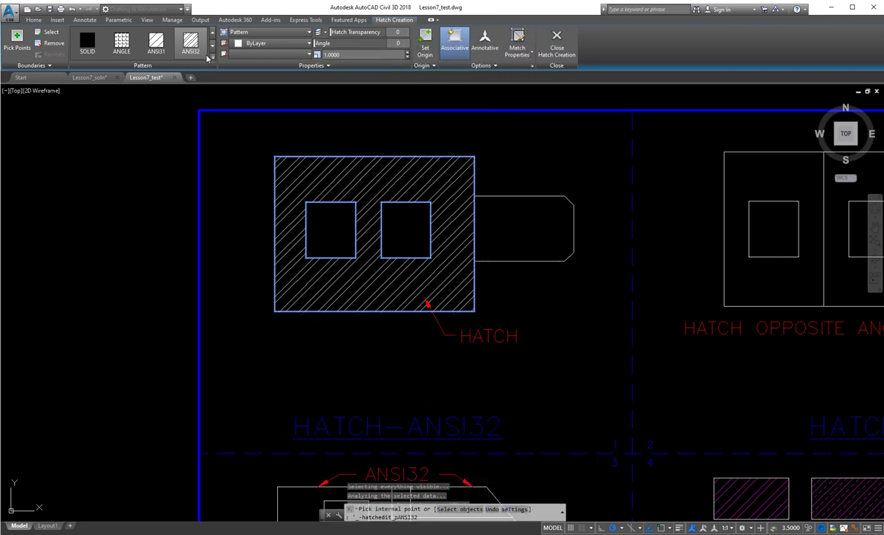
left_click(213, 58)
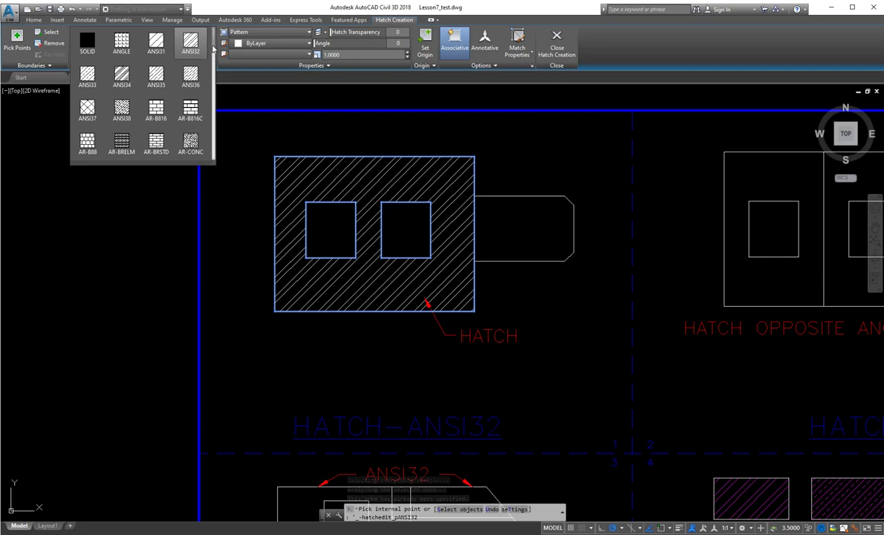
scroll(214, 56, "down", 1)
mouse_move(213, 56)
left_mouse_down()
mouse_move(212, 134)
mouse_move(212, 37)
left_mouse_up()
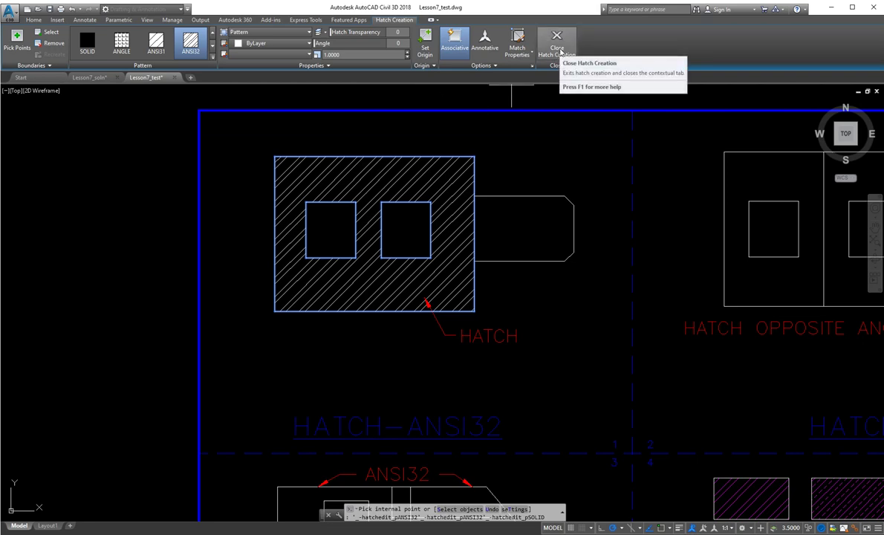
left_click(574, 122)
key("Return")
scroll(404, 312, "down", 5)
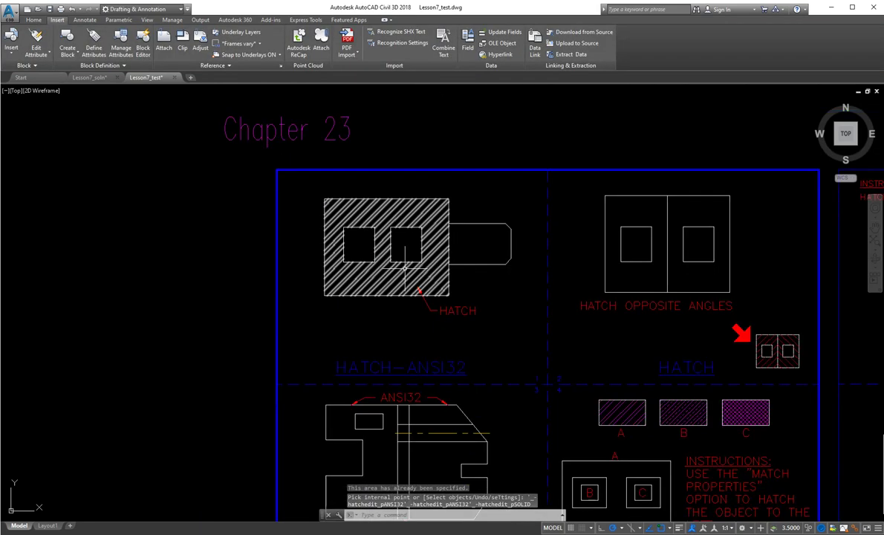
- Start a hatch in the Hatch Opposite Angles exercise, filling the figure's left half around its inner square
scroll(399, 274, "up", 7)
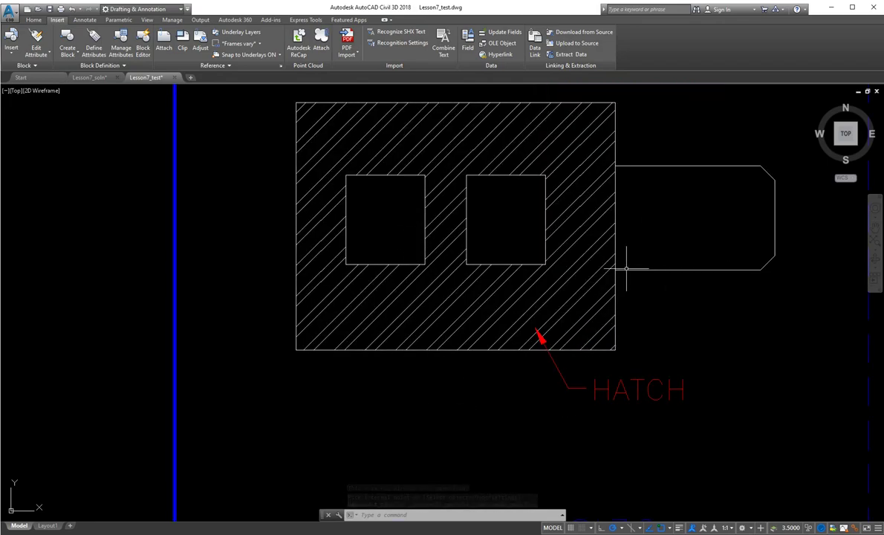
scroll(412, 235, "down", 6)
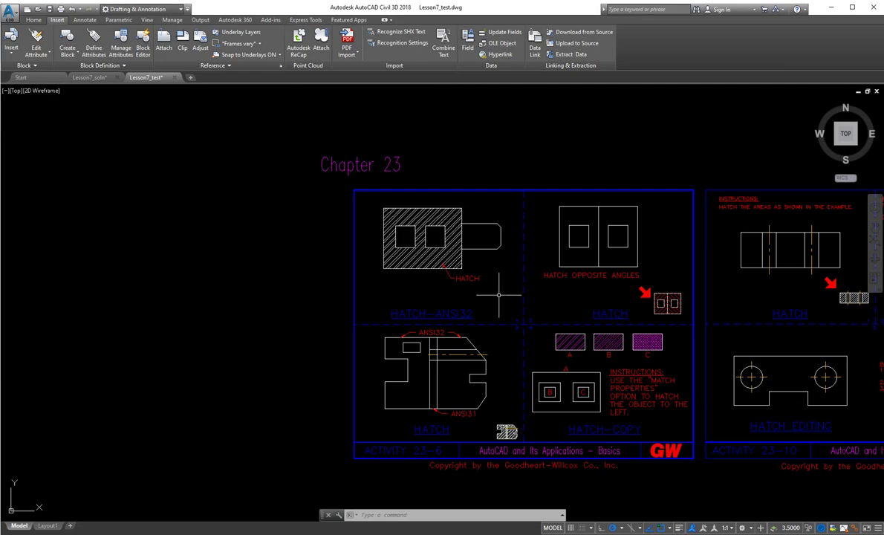
middle_click_drag(463, 274, 399, 311)
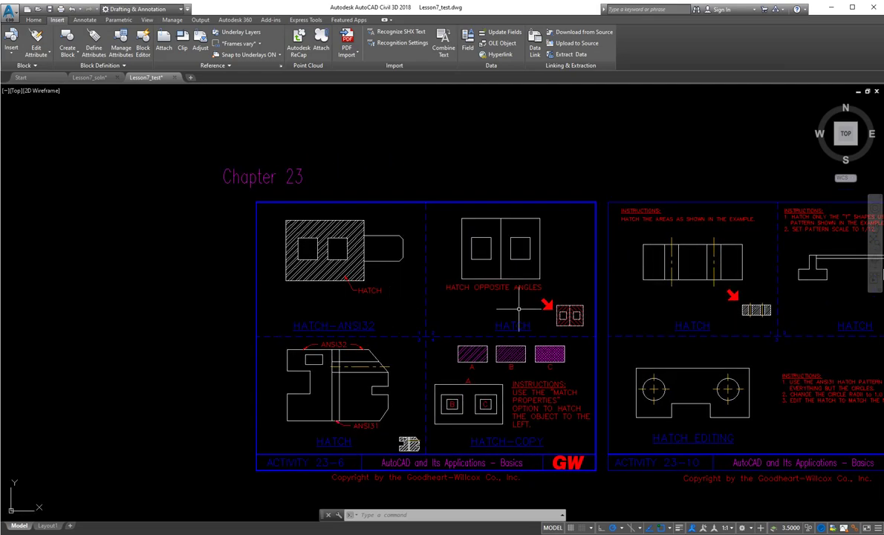
middle_click_drag(523, 310, 431, 321)
scroll(416, 312, "up", 3)
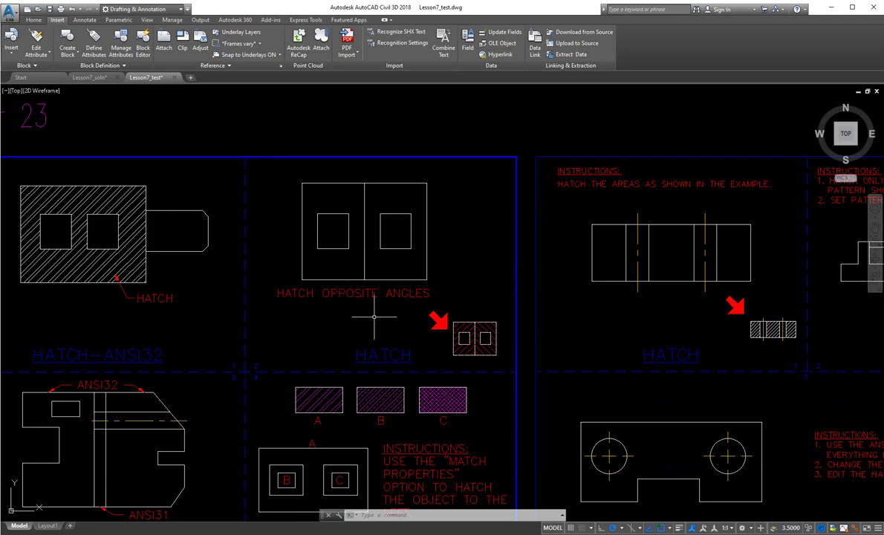
scroll(375, 312, "up", 6)
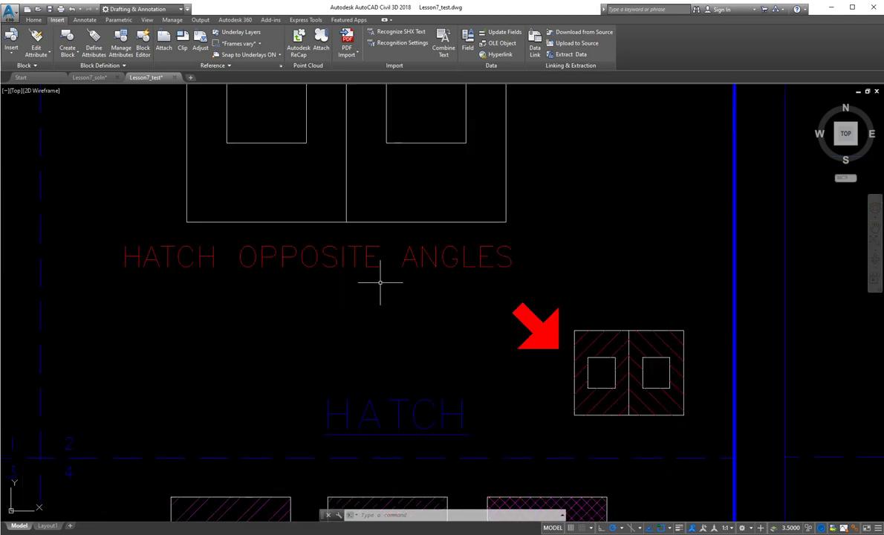
scroll(381, 289, "down", 3)
middle_click_drag(375, 306, 375, 339)
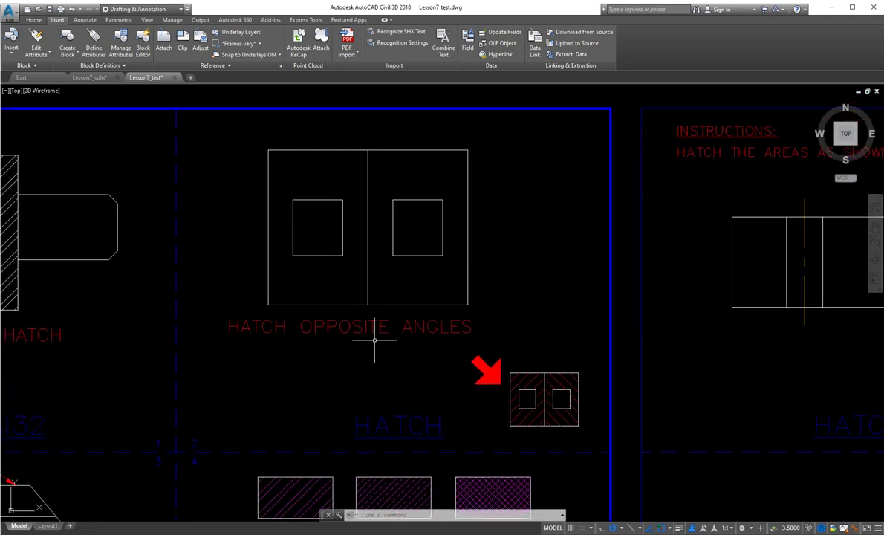
type("h")
key("Return")
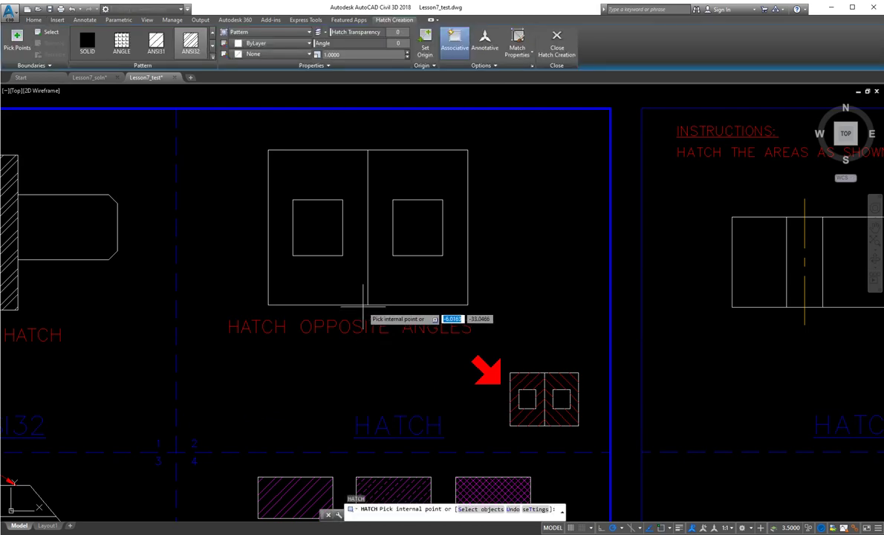
left_click(297, 278)
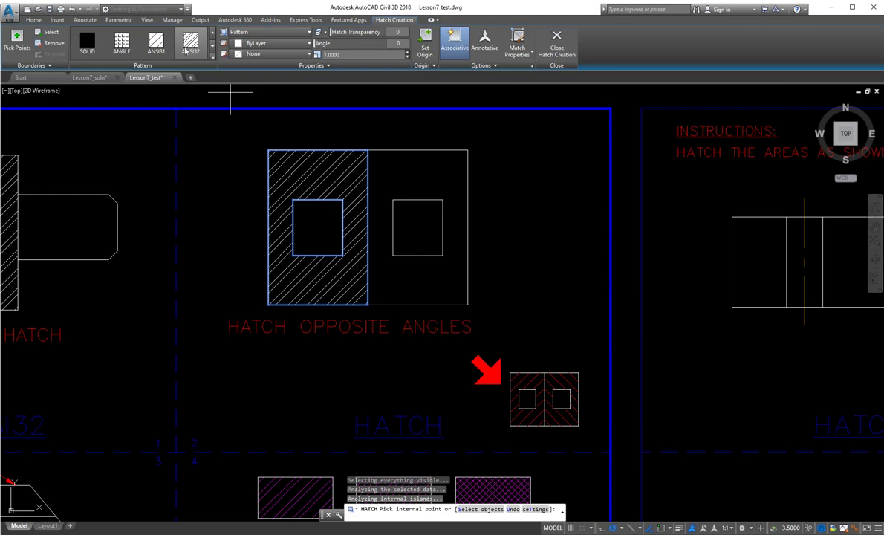
- Set the left half's hatch to the ANSI31 pattern with a scale of 2
left_click(156, 43)
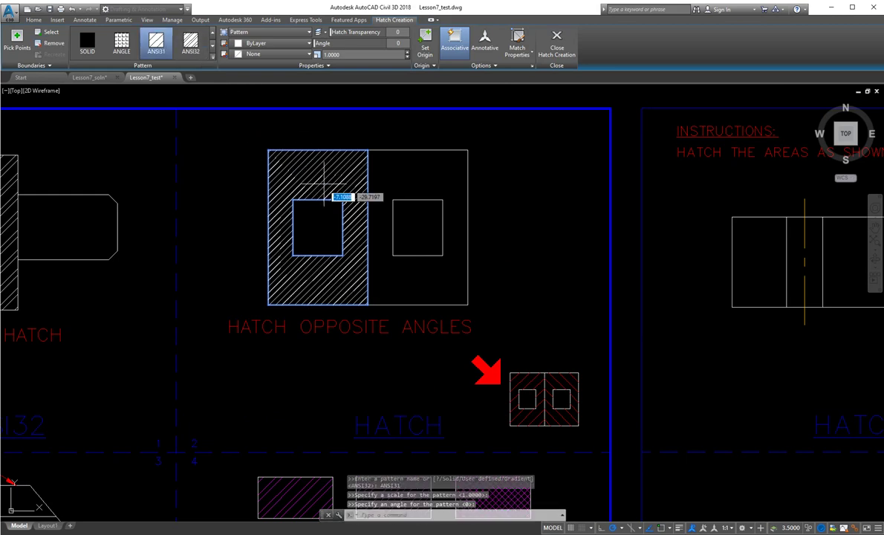
left_click(357, 54)
type("2")
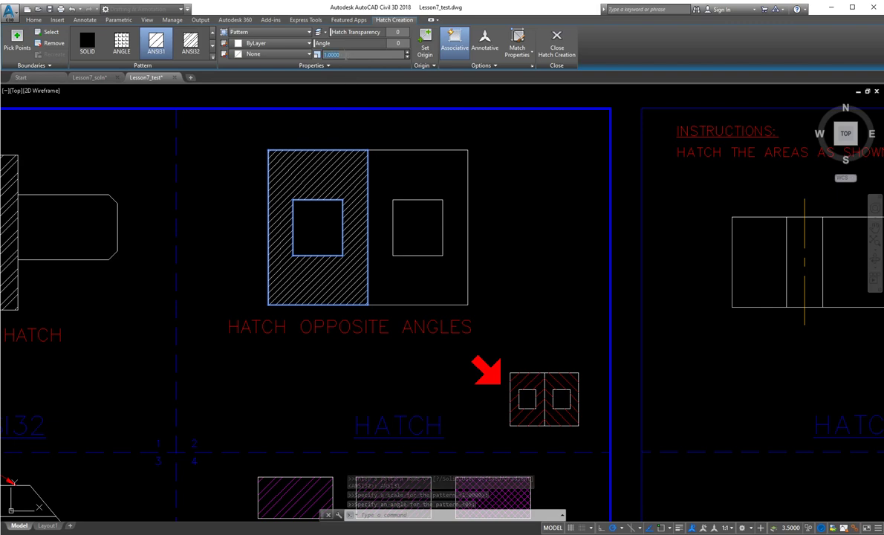
key("Return")
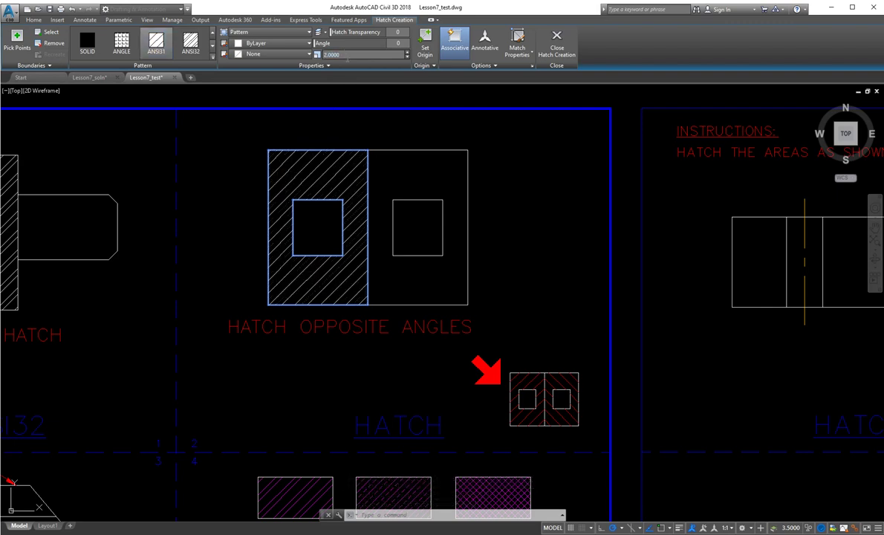
- Try a scale of 3 on the left half's hatch, then set it to 4 and finish the hatch
type("3")
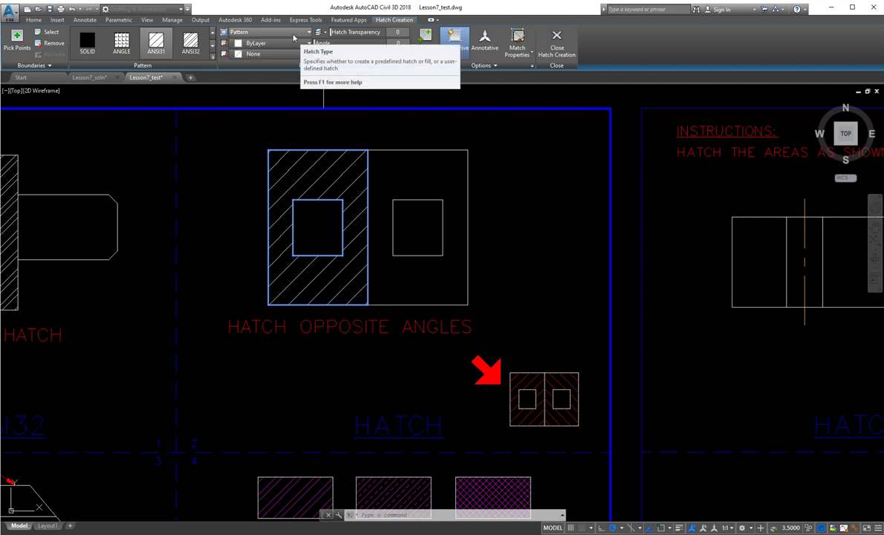
left_click(336, 55)
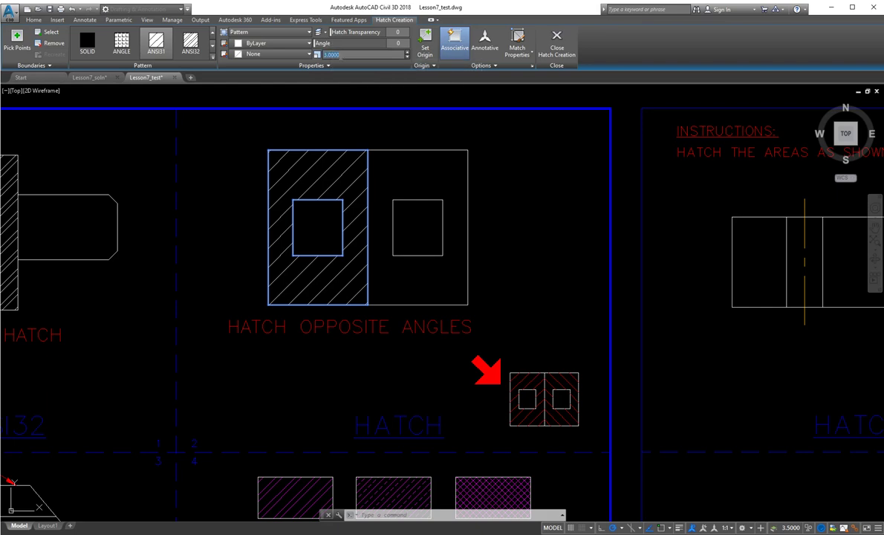
type("4")
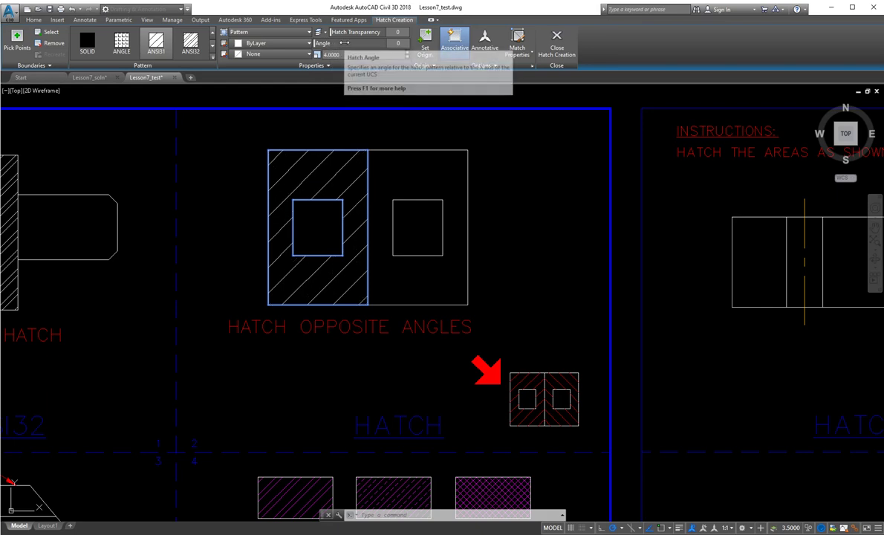
left_click(343, 43)
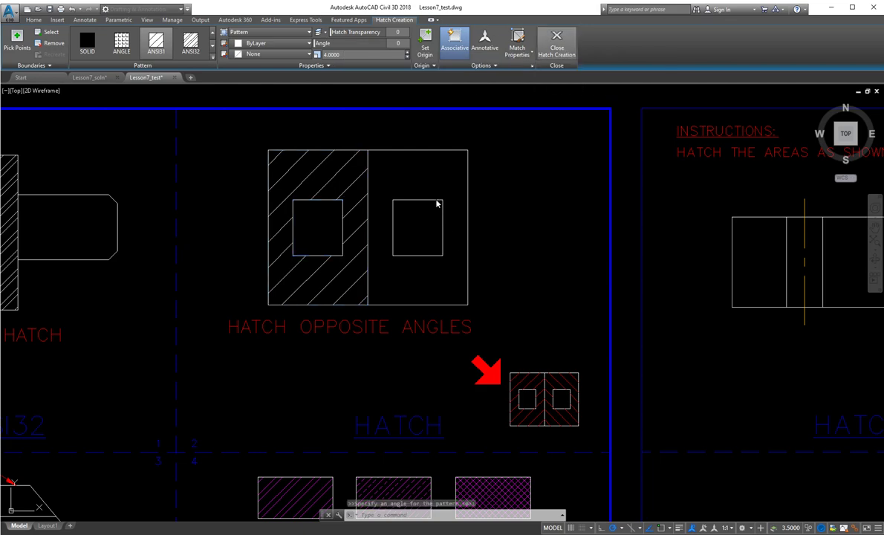
key("Return")
left_click(437, 175)
key("Escape")
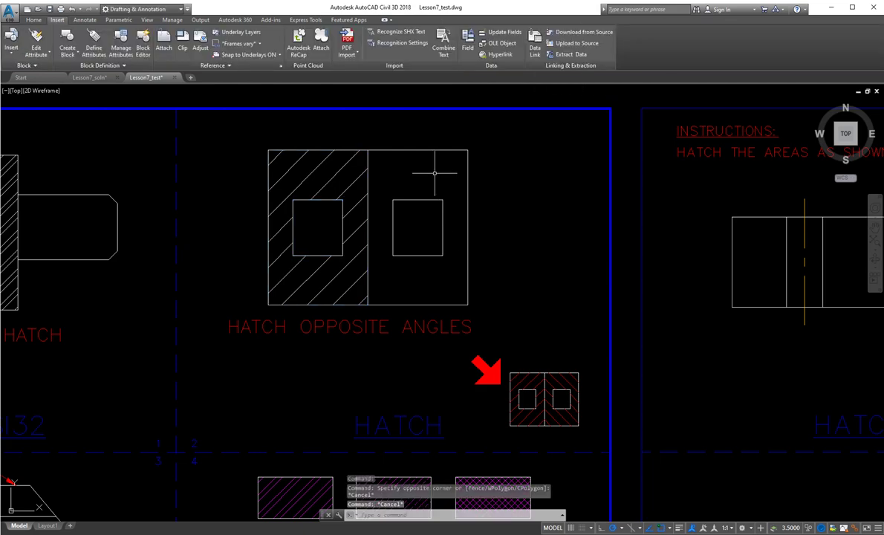
- Hatch the figure's right half around its inner square, with the angle set to 90 to oppose the left half
type("h")
key("Return")
left_click(431, 173)
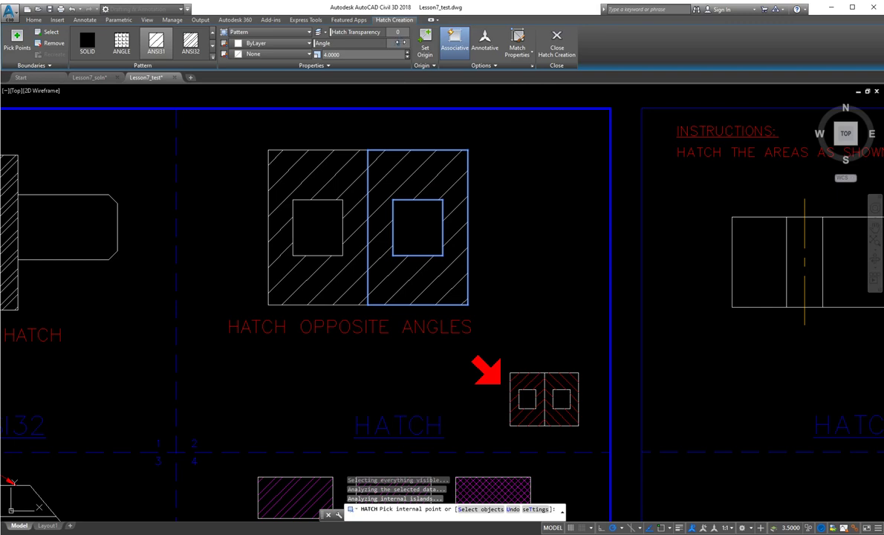
left_click_drag(371, 43, 386, 43)
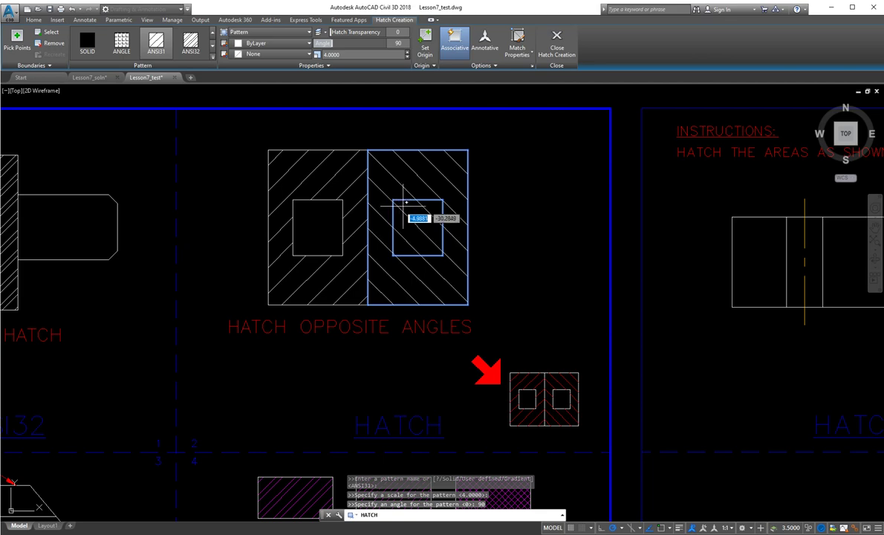
left_click(557, 45)
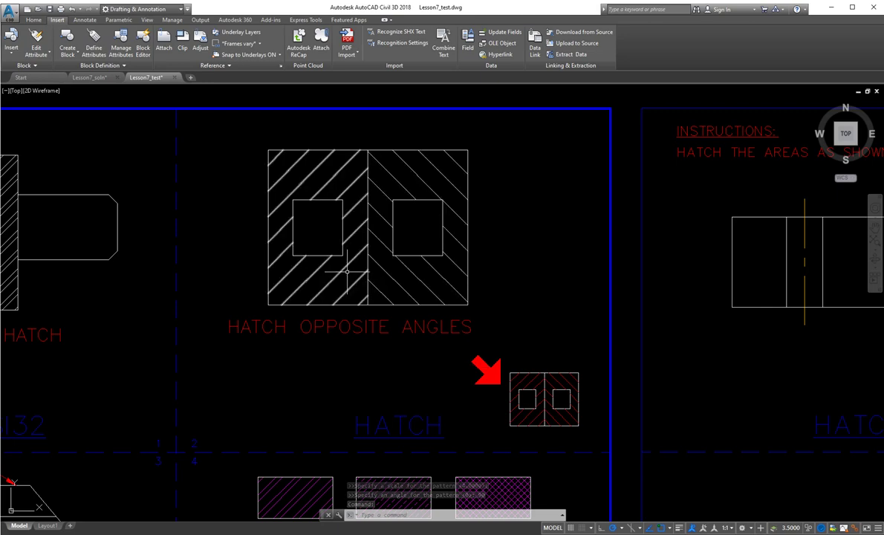
- Hatch the three outer and middle sections of Activity 23-10's first figure with ANSI31, leaving the two centerline strips empty
scroll(392, 275, "down", 2)
scroll(392, 274, "down", 2)
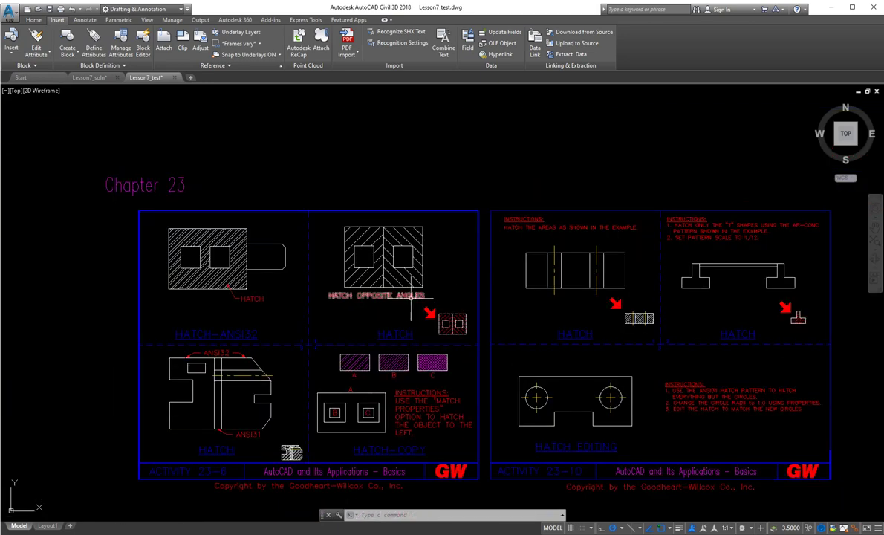
middle_click_drag(443, 275, 347, 282)
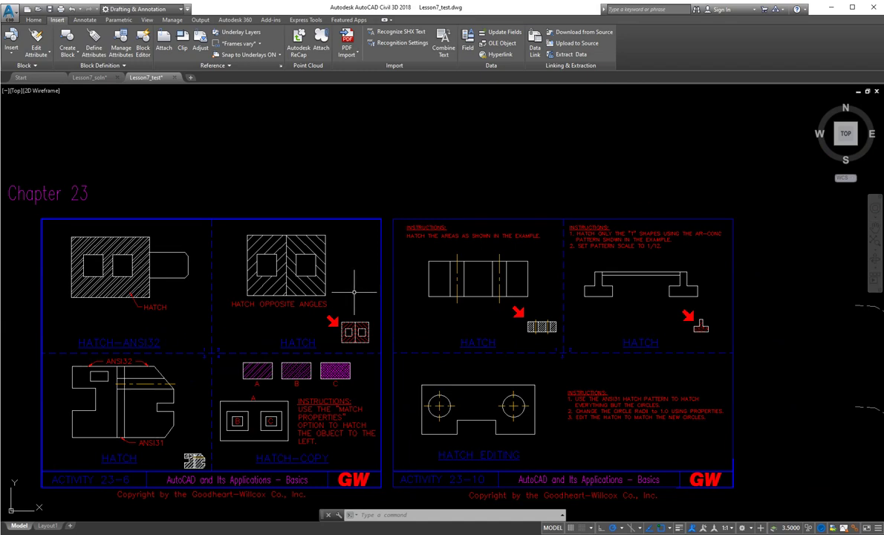
middle_click_drag(473, 316, 422, 300)
scroll(420, 319, "up", 2)
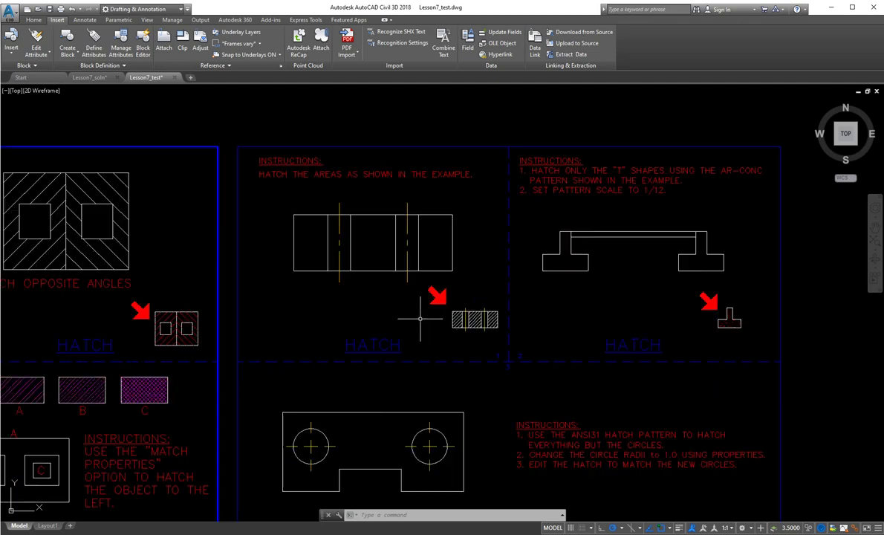
scroll(421, 318, "up", 2)
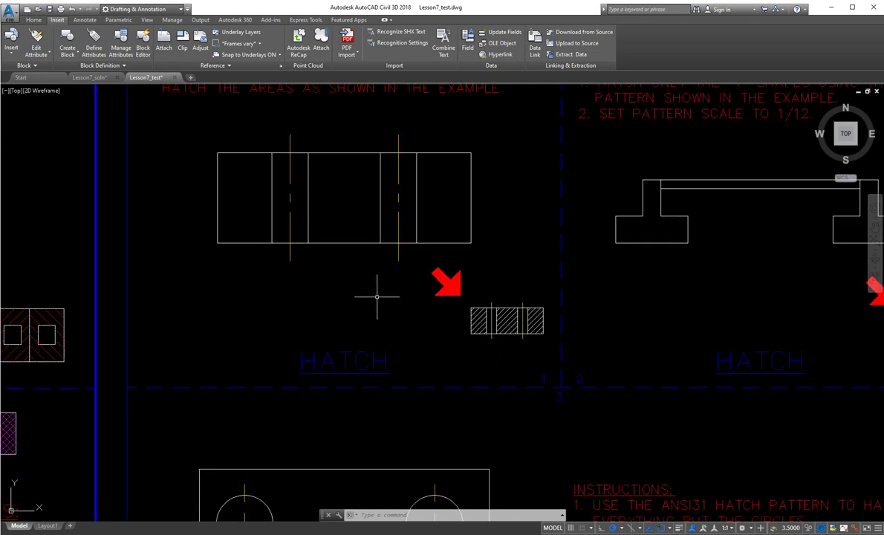
type("h")
key("Return")
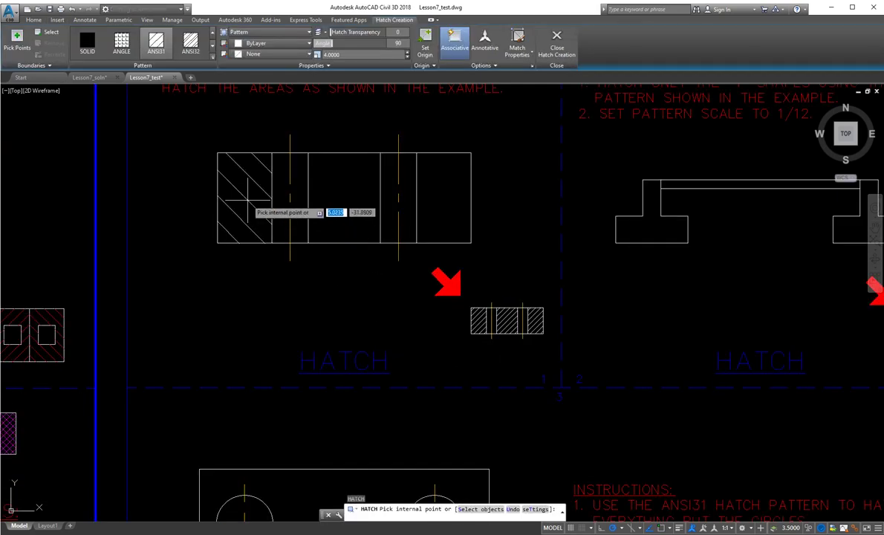
left_click(247, 199)
left_click(330, 198)
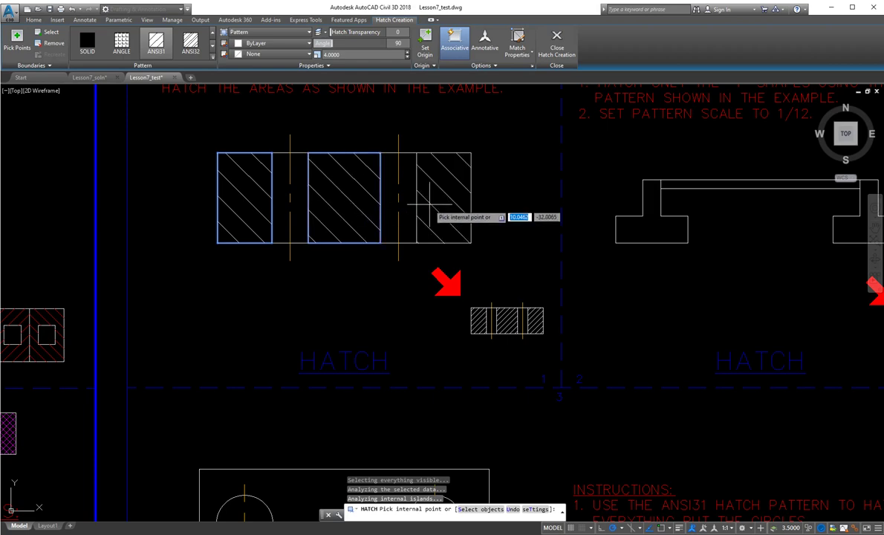
left_click(432, 199)
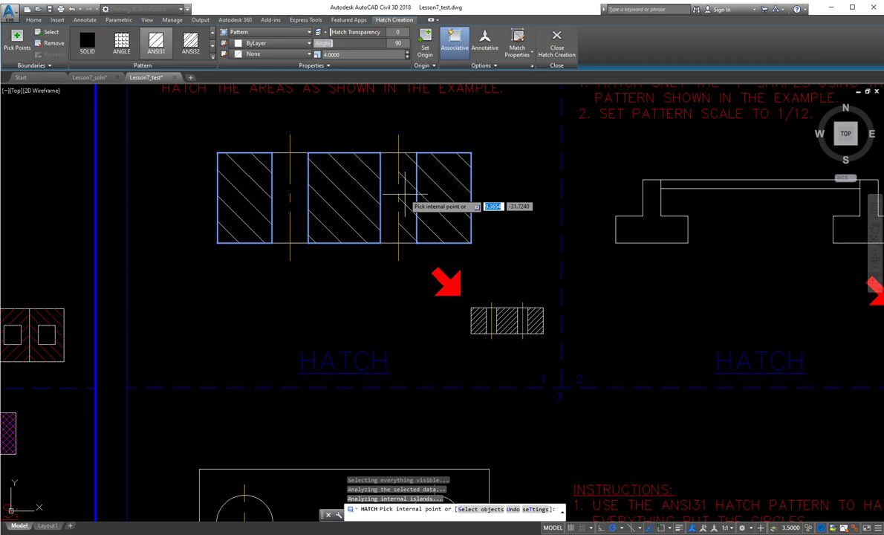
scroll(404, 193, "up", 2)
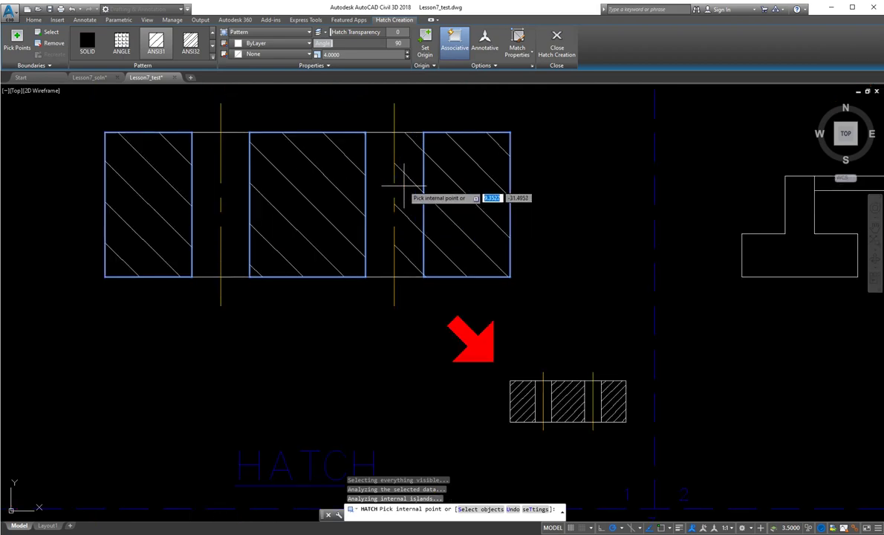
middle_click_drag(403, 186, 407, 239)
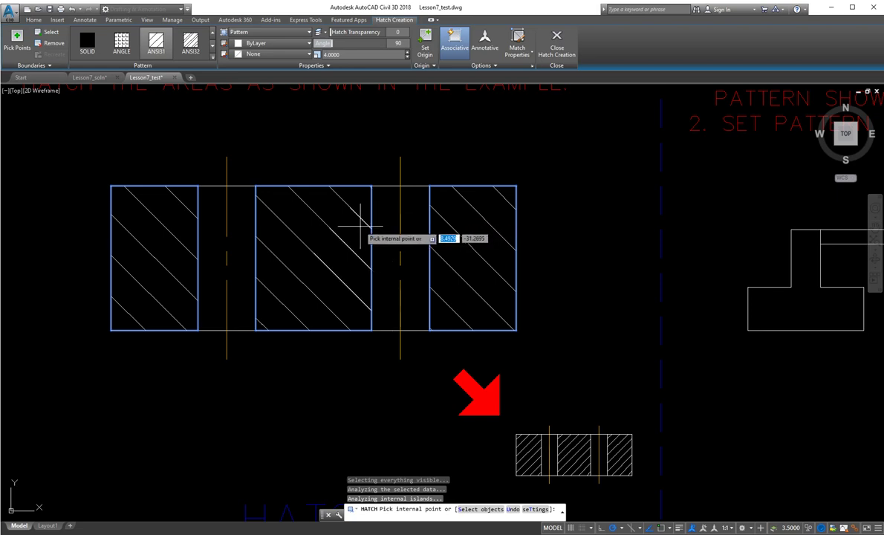
key("Escape")
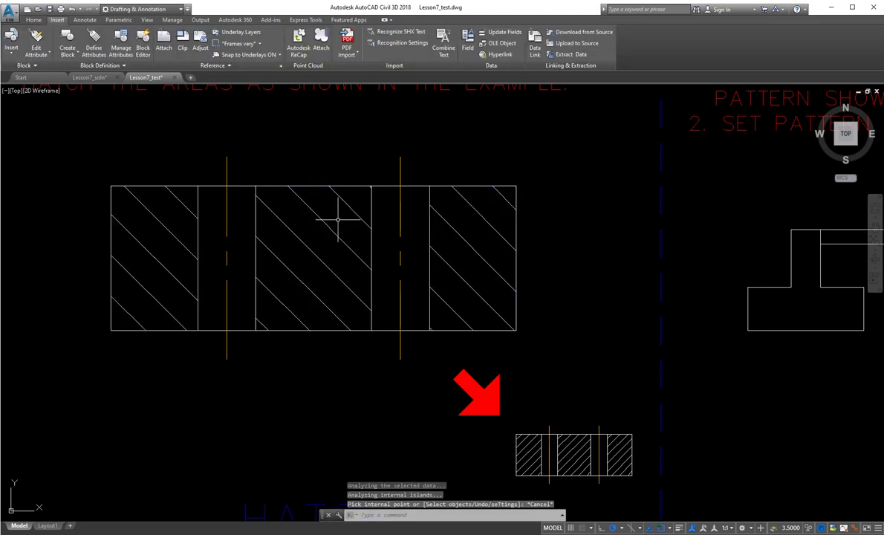
- Set the angle of the three-section hatch to 0 to match the example
scroll(332, 256, "down", 2)
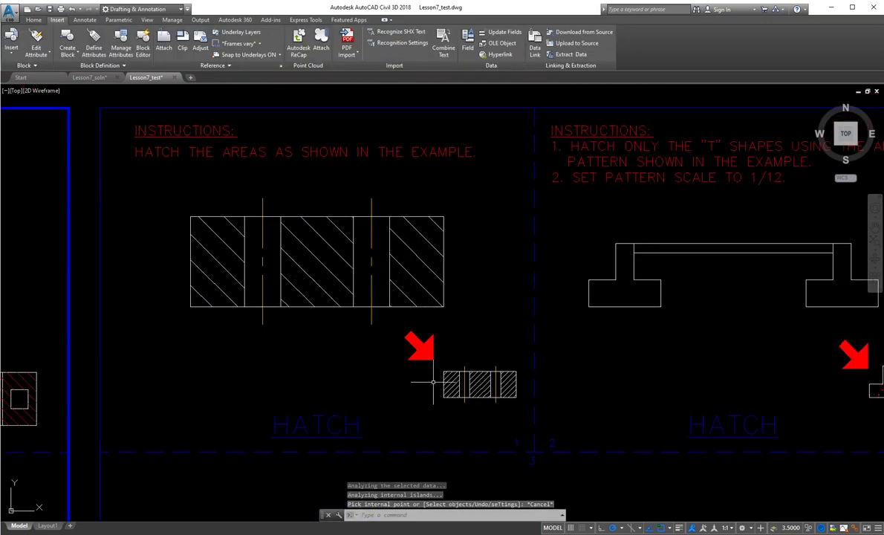
left_click(327, 264)
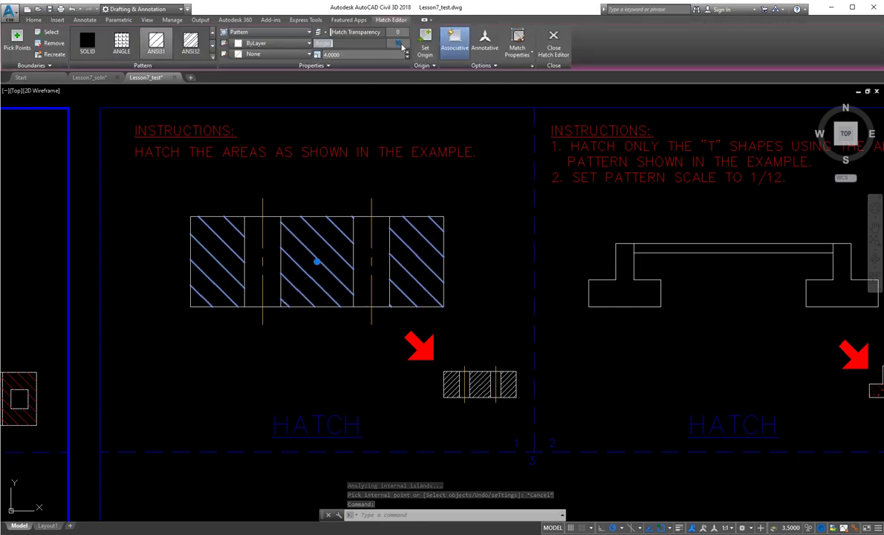
type("0")
key("Return")
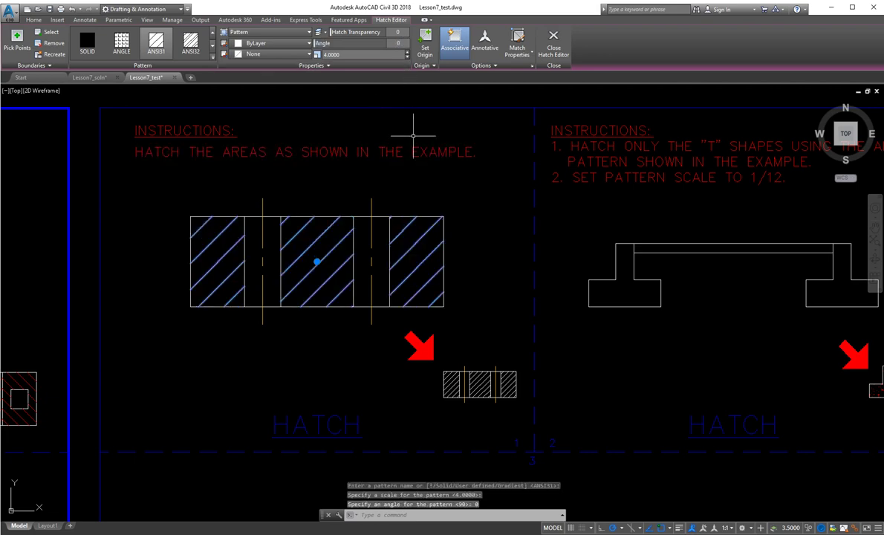
key("Escape")
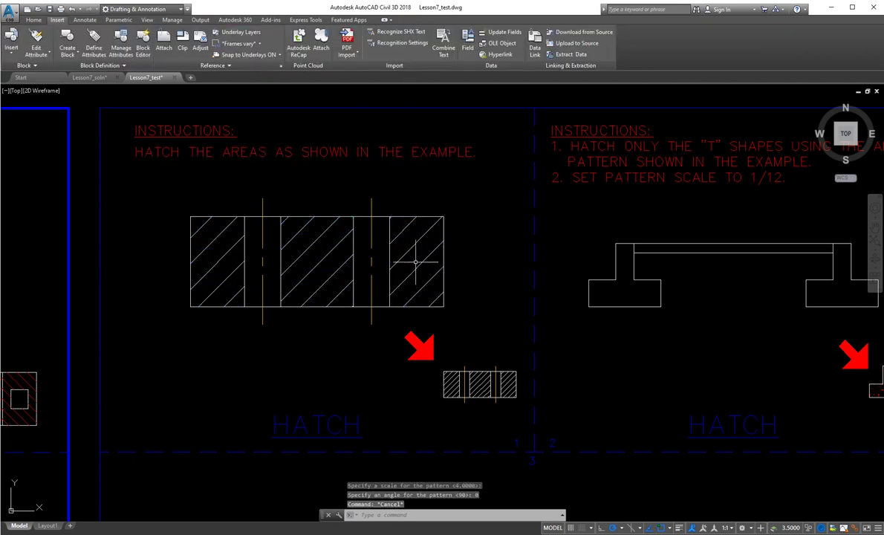
- Set the scale of the three-section hatch to 3
scroll(321, 290, "up", 2)
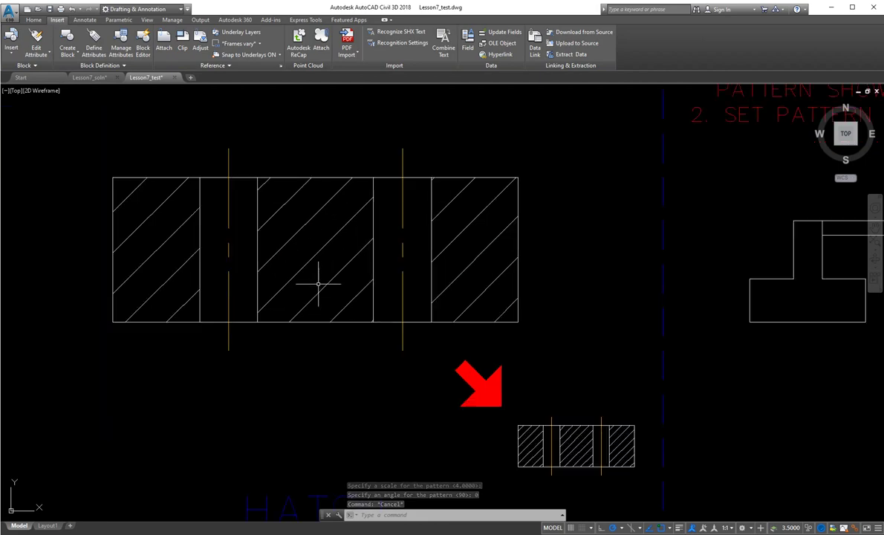
left_click(335, 276)
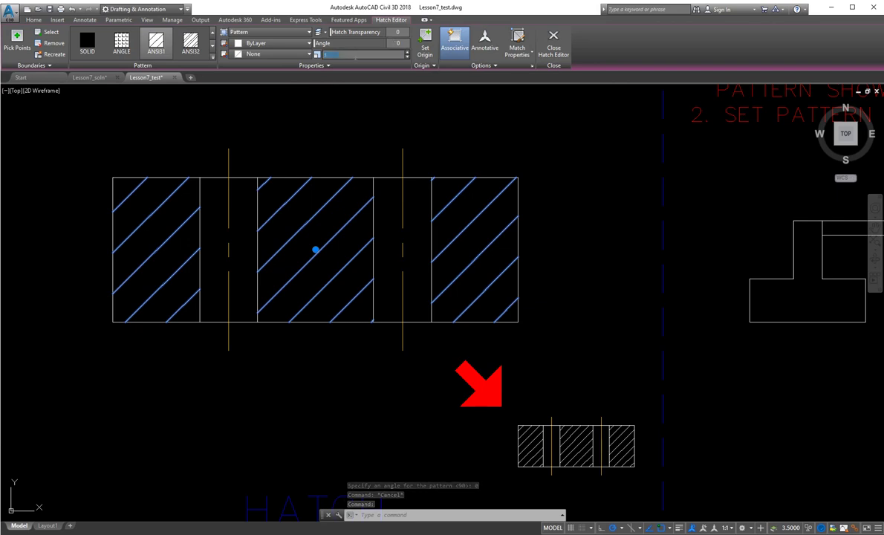
left_click(407, 57)
left_click(322, 354)
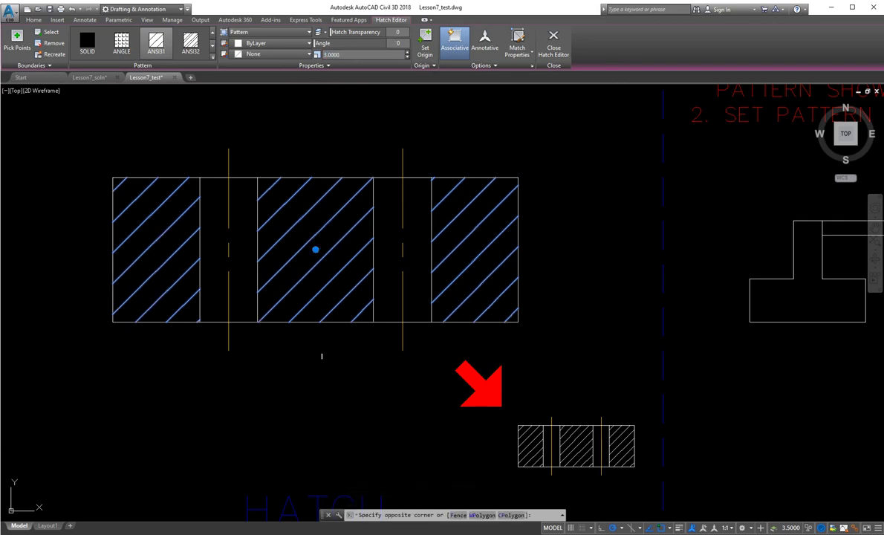
key("Escape")
key("Escape")
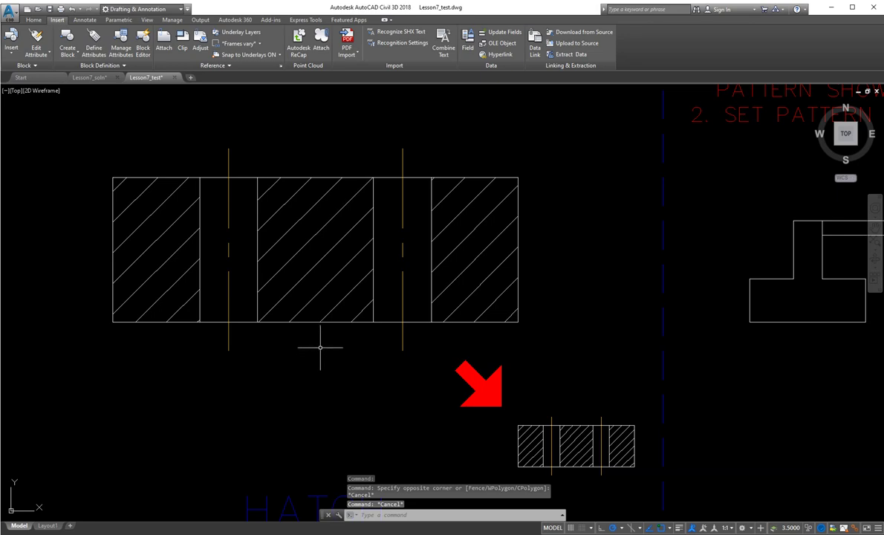
left_click(149, 245)
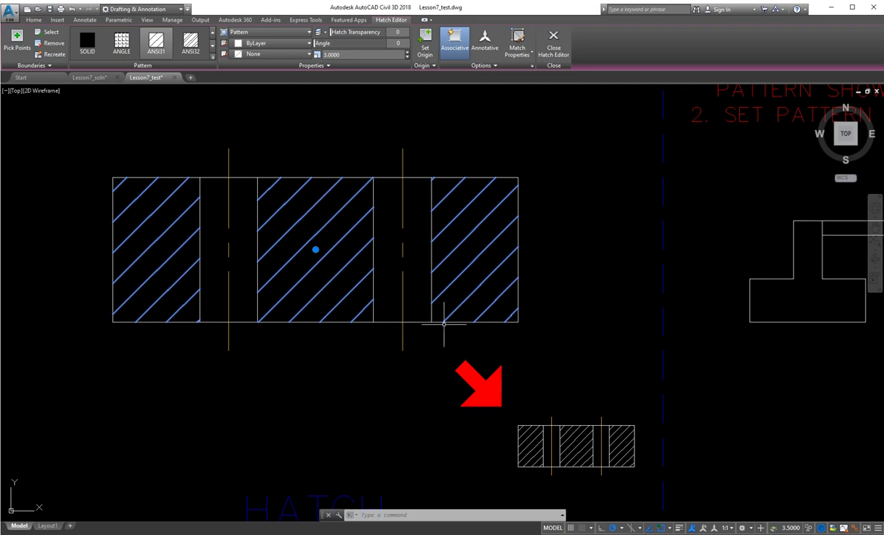
key("Escape")
key("Escape")
- Look over the remaining hatch exercises, examining the ANSI31/ANSI32 part in Activity 23-6 and its small hatched example
scroll(497, 373, "down", 4)
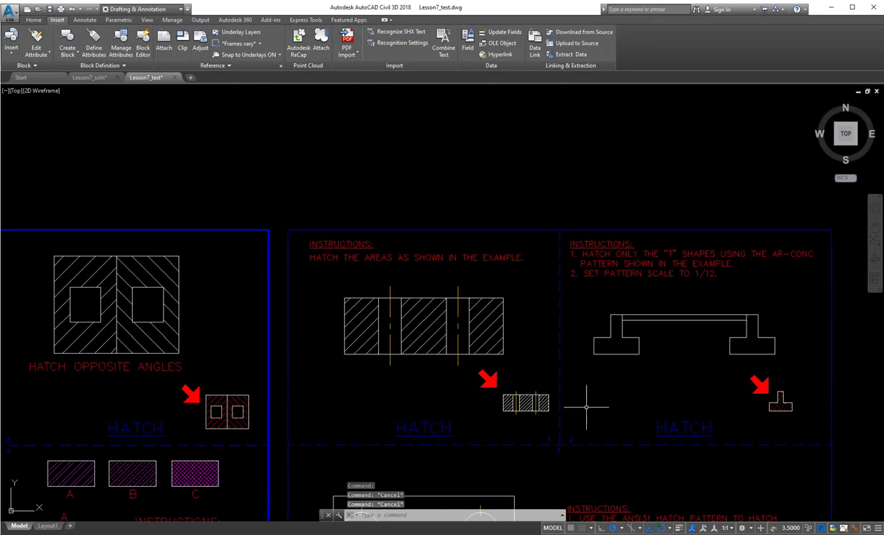
middle_click_drag(647, 409, 509, 370)
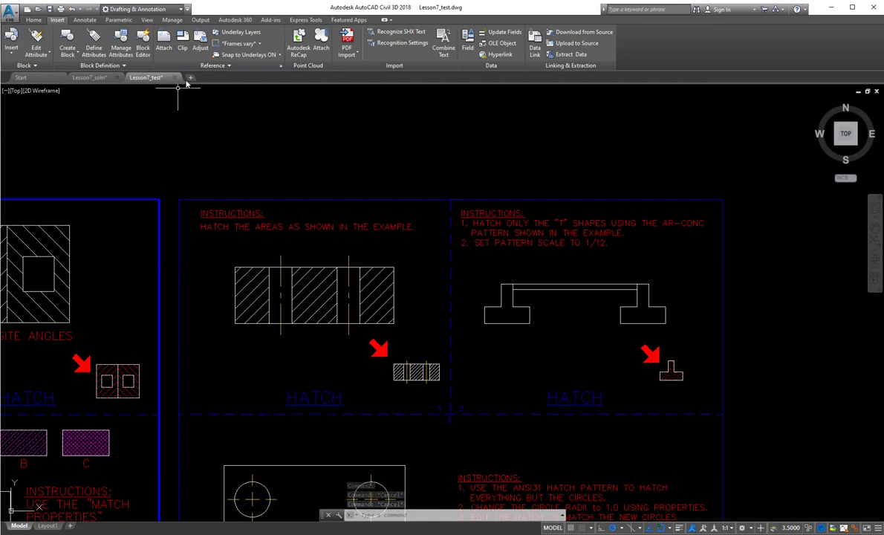
middle_click_drag(278, 412, 518, 268)
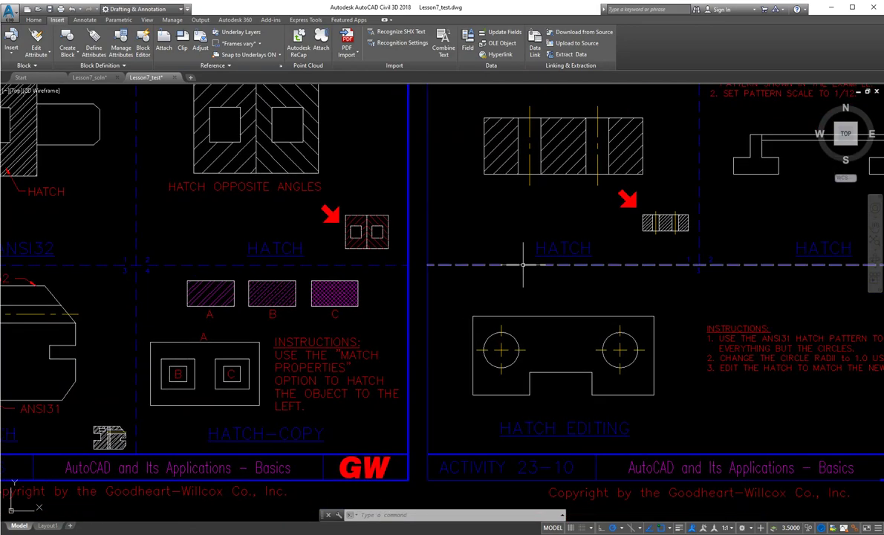
middle_click_drag(188, 373, 429, 367)
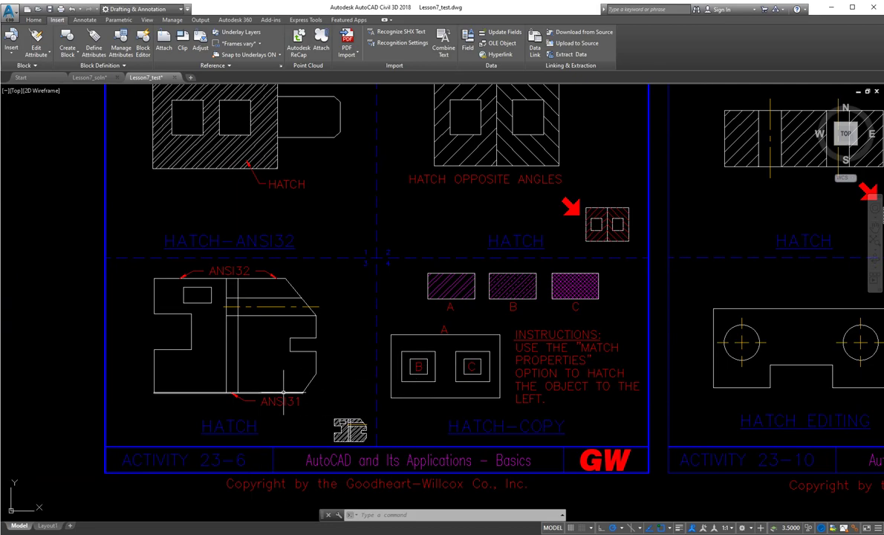
scroll(263, 370, "up", 2)
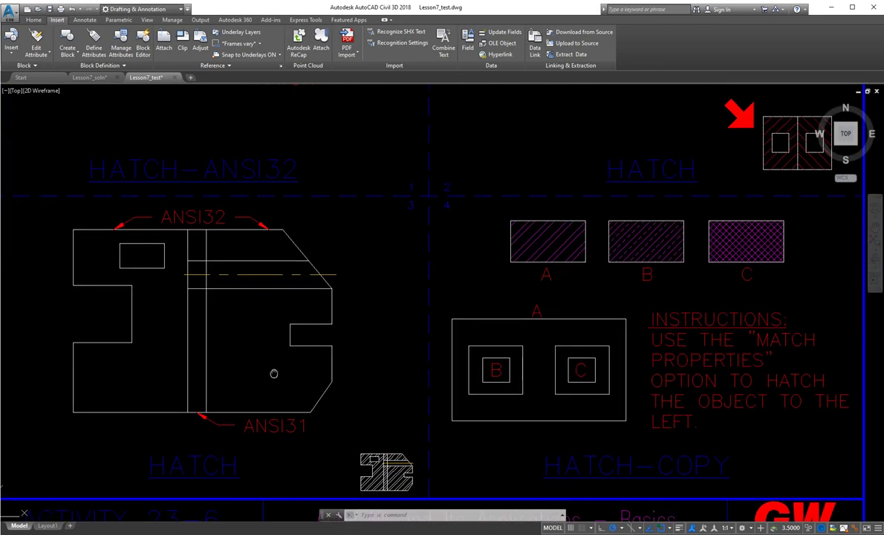
scroll(401, 464, "up", 6)
middle_click_drag(398, 383, 347, 351)
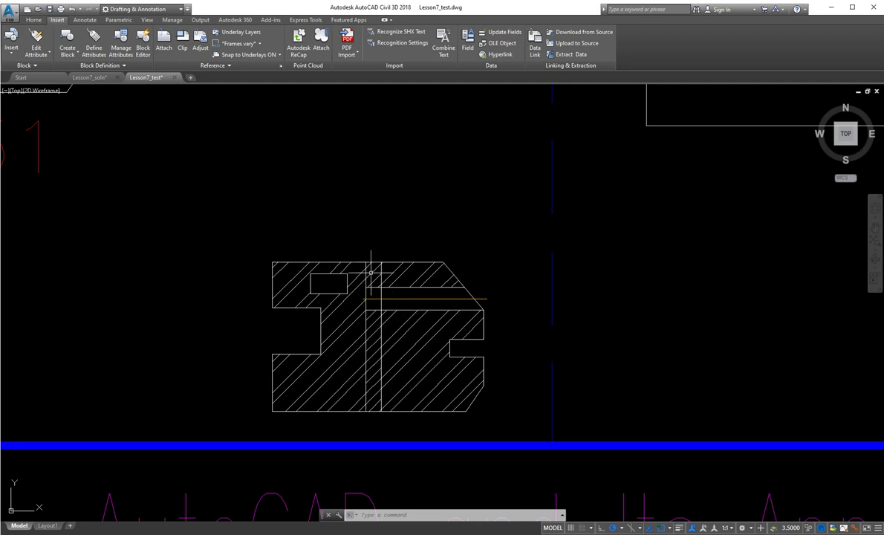
scroll(417, 343, "down", 6)
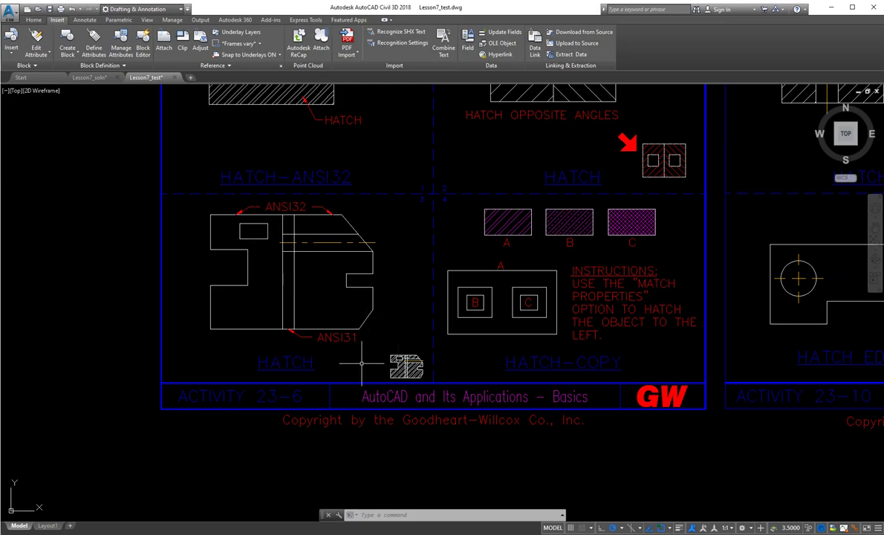
- Start a hatch in the Hatch-Copy object, filling the area between the large rectangle and its two inner frames
scroll(520, 342, "up", 5)
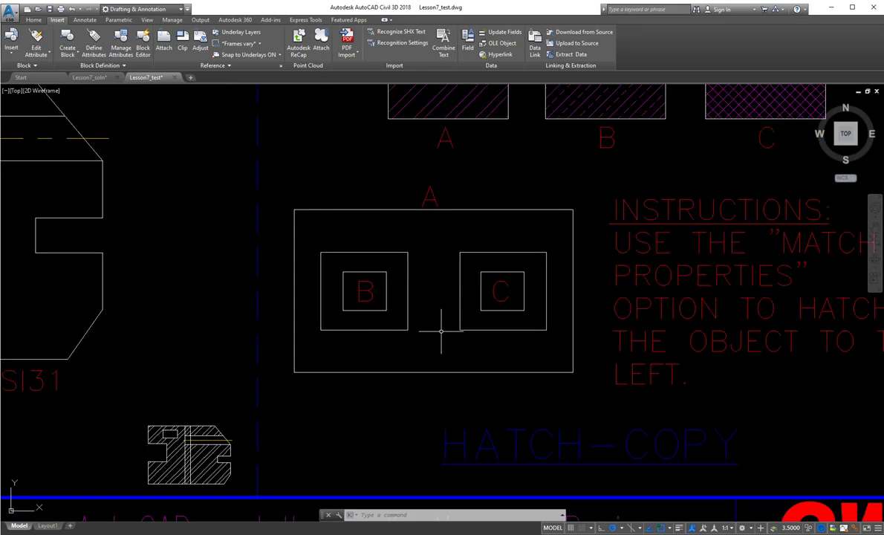
scroll(401, 363, "down", 2)
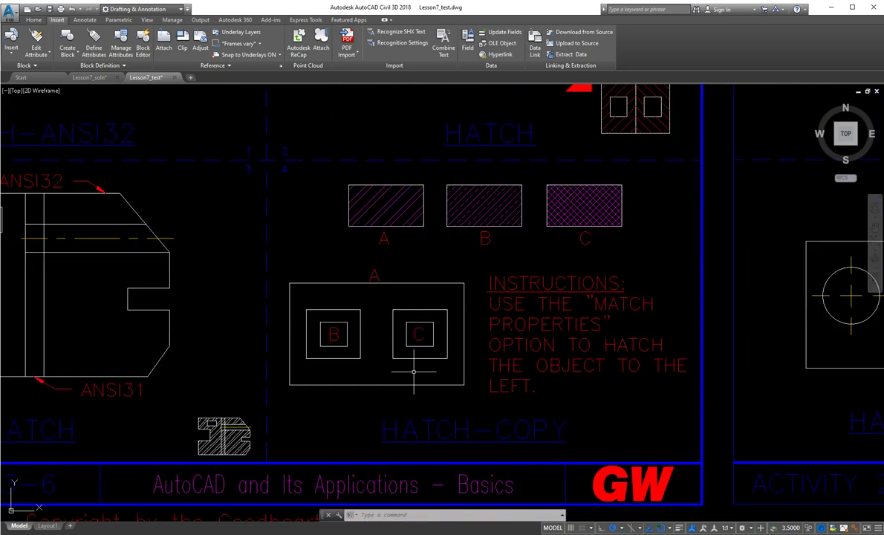
key("Escape")
key("Escape")
key("Escape")
type("ha")
key("Return")
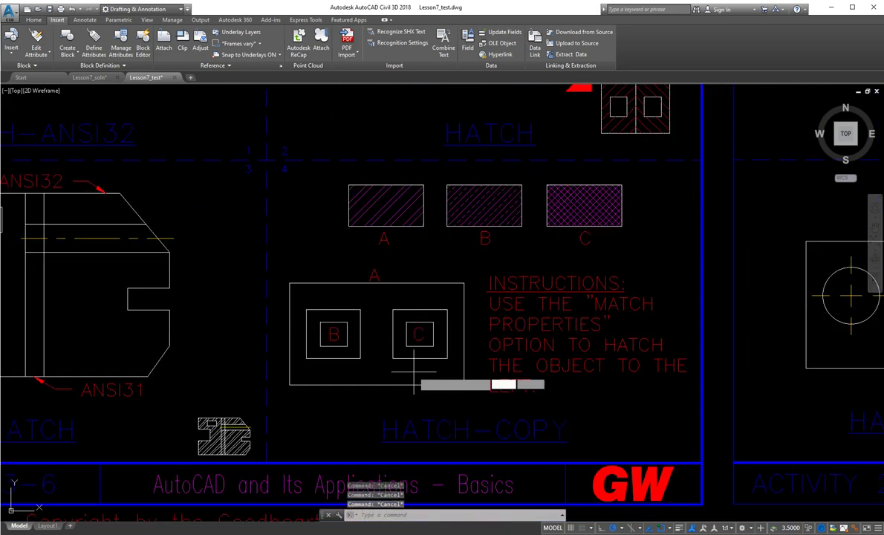
left_click(375, 368)
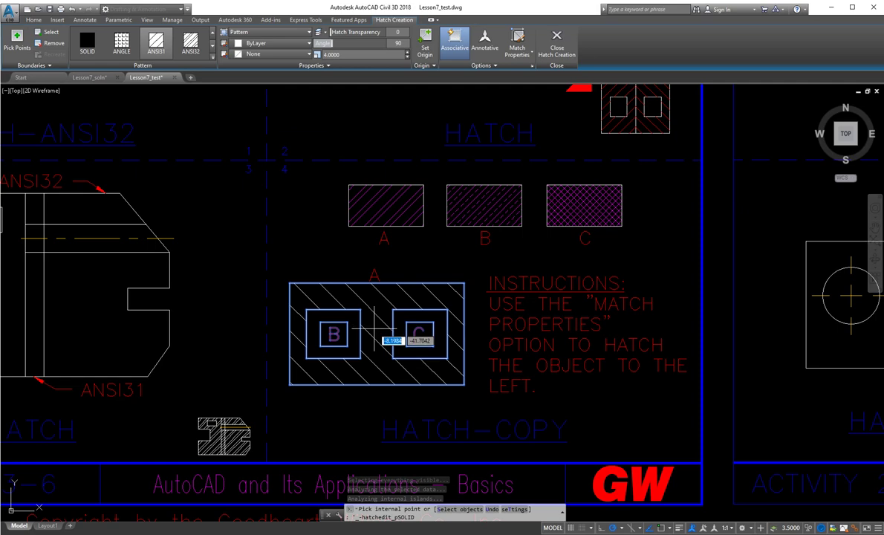
left_click(367, 305)
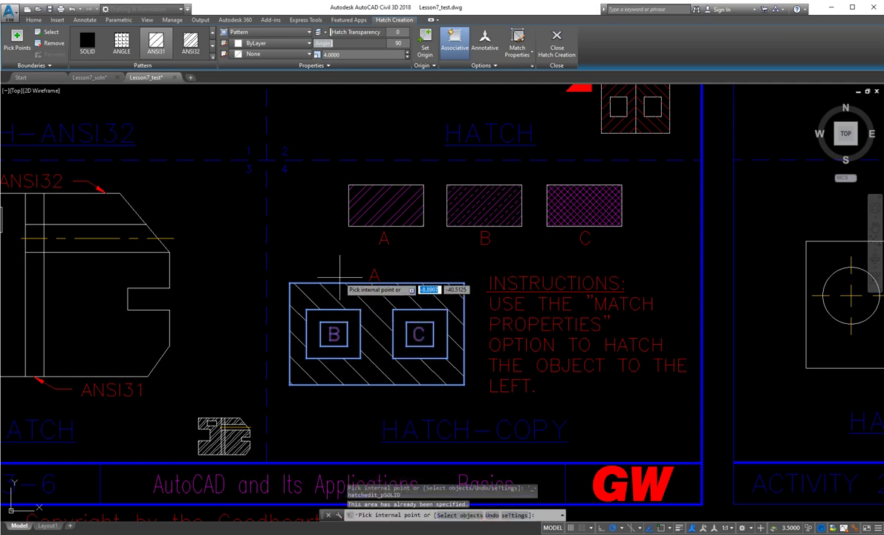
- Match the new hatch's properties to sample A and finish the hatch
left_click(46, 65)
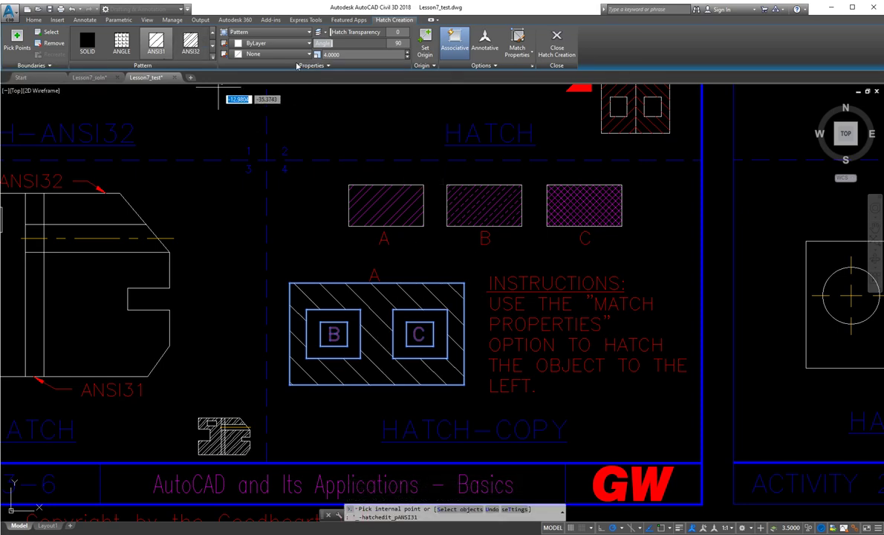
left_click(518, 42)
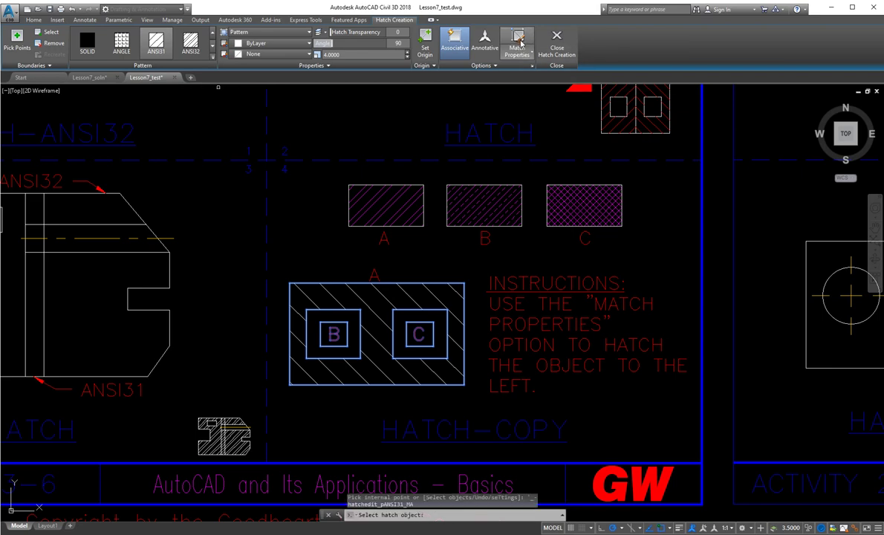
left_click(375, 231)
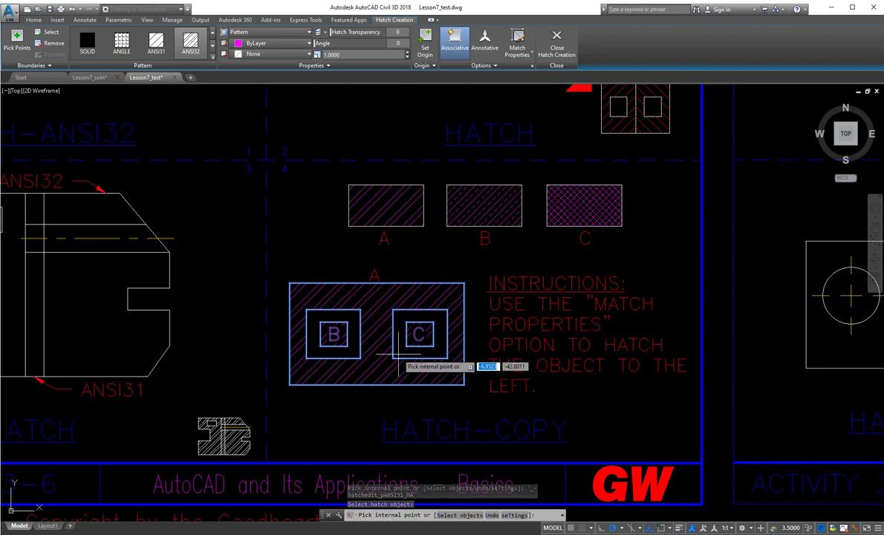
left_click(559, 48)
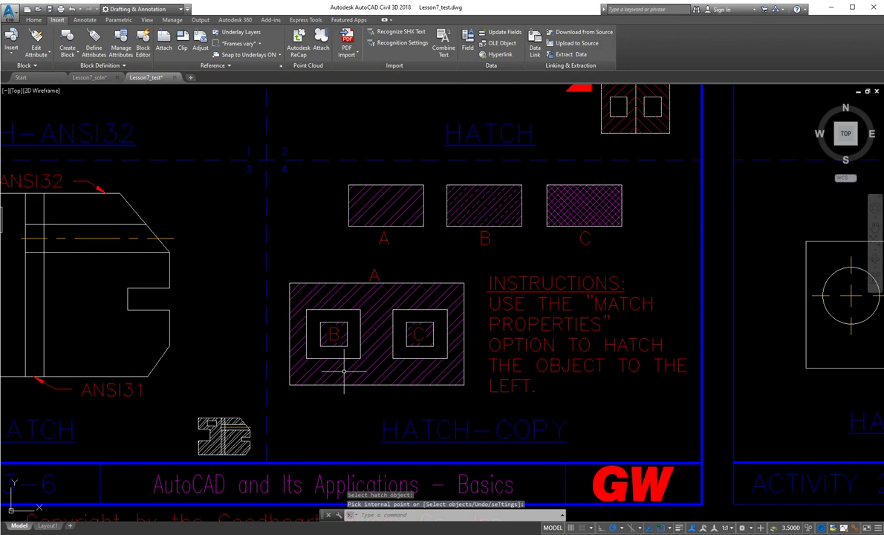
- Edit the Hatch-Copy object's hatch, removing the small B and C squares from its boundaries
left_click(324, 338)
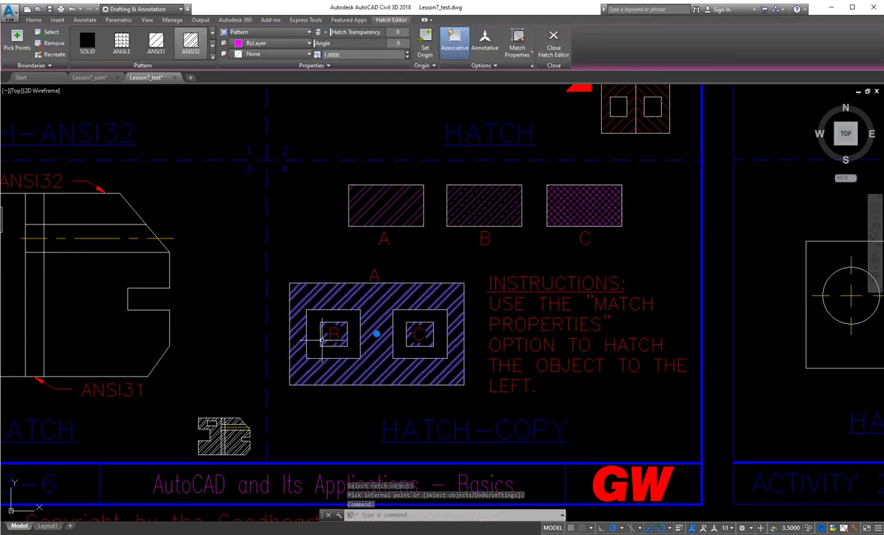
key("Escape")
key("Escape")
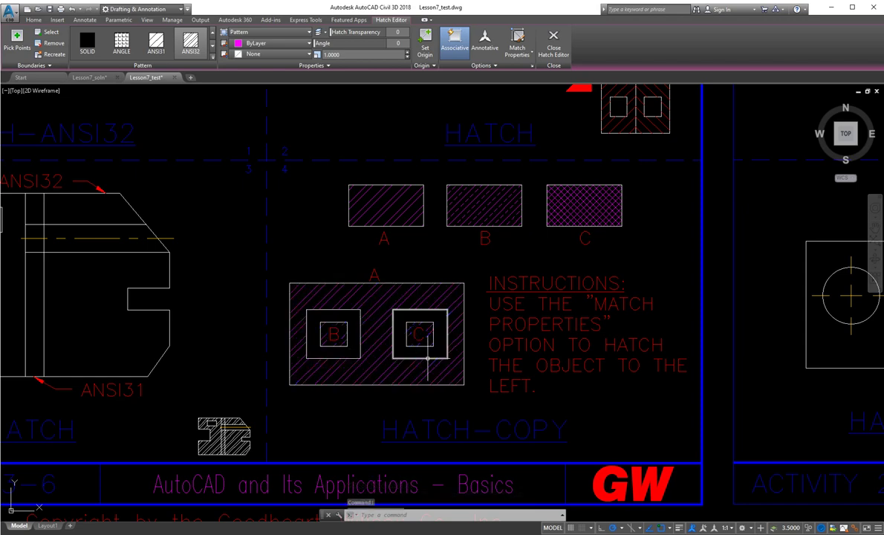
left_click(377, 343)
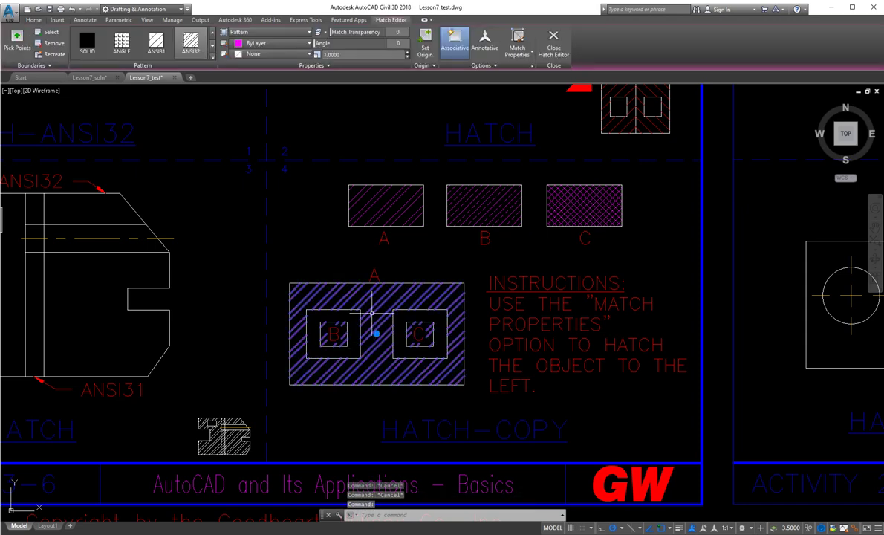
left_click(47, 32)
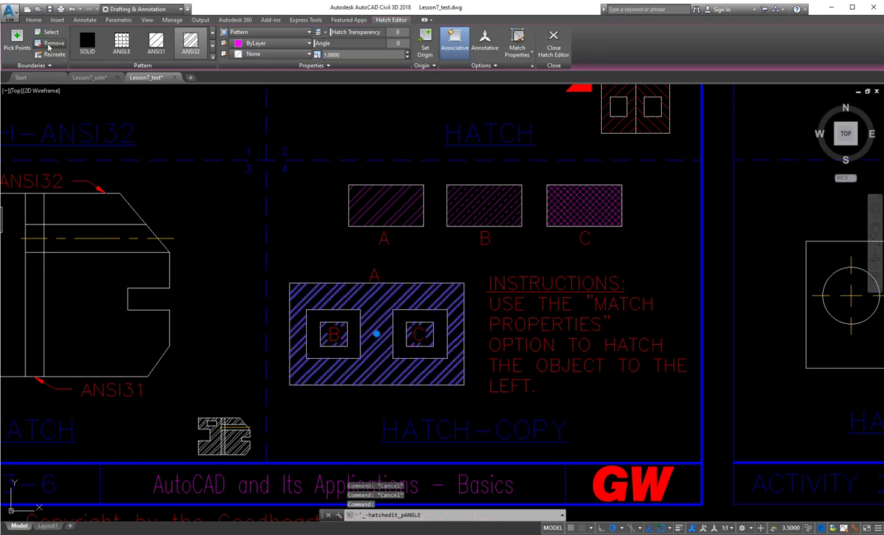
left_click(346, 341)
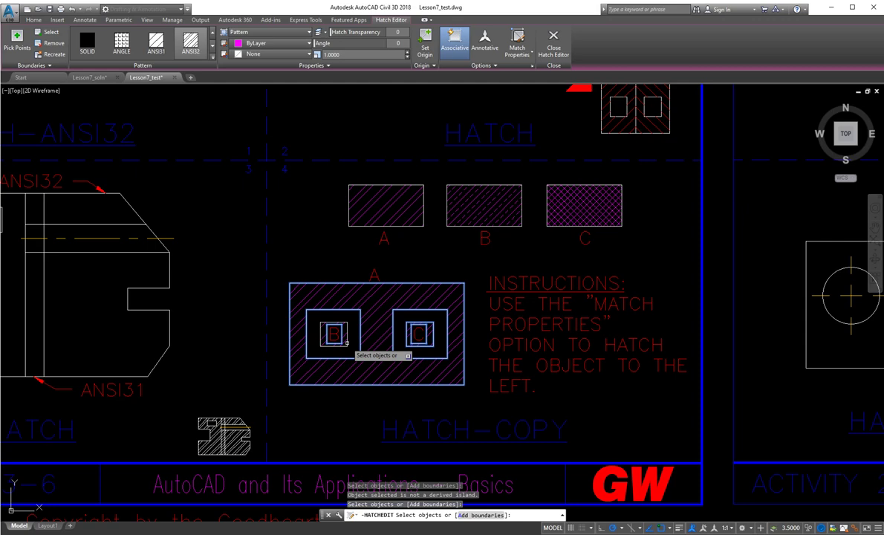
key("Return")
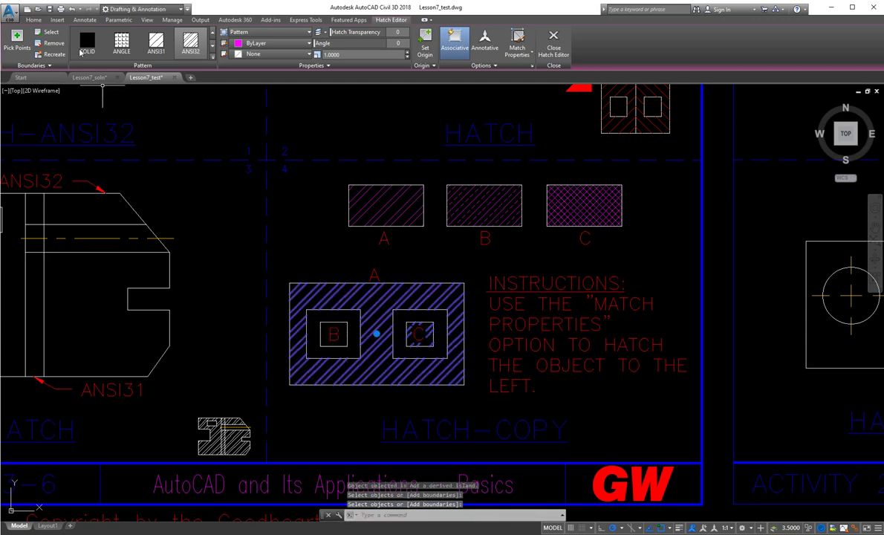
left_click(48, 42)
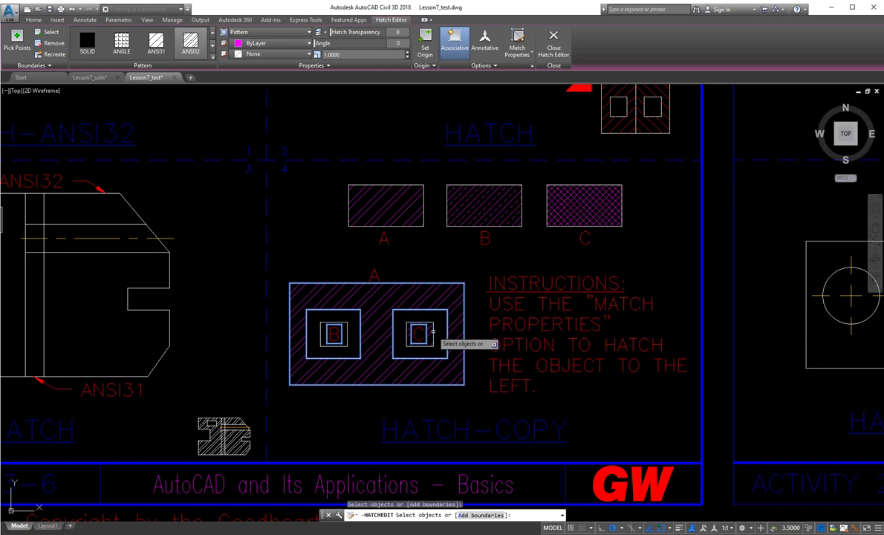
left_click(433, 332)
key("Return")
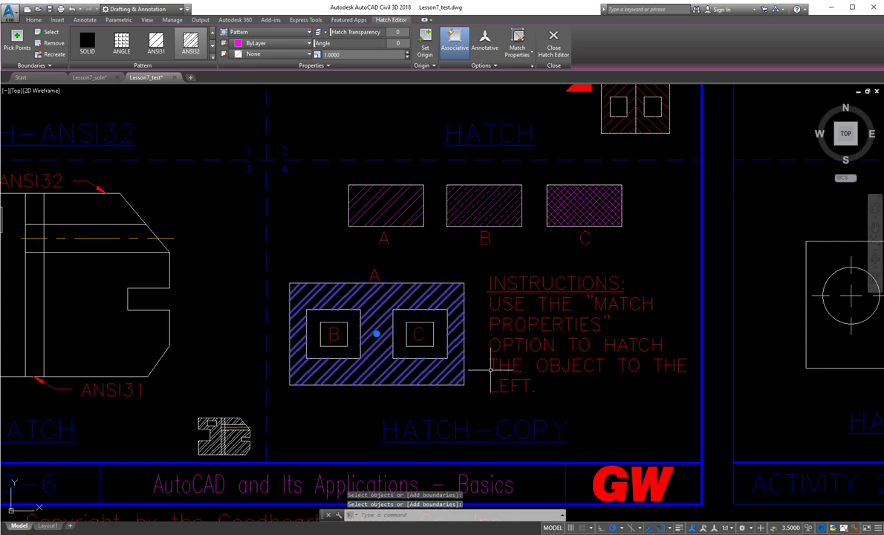
key("Escape")
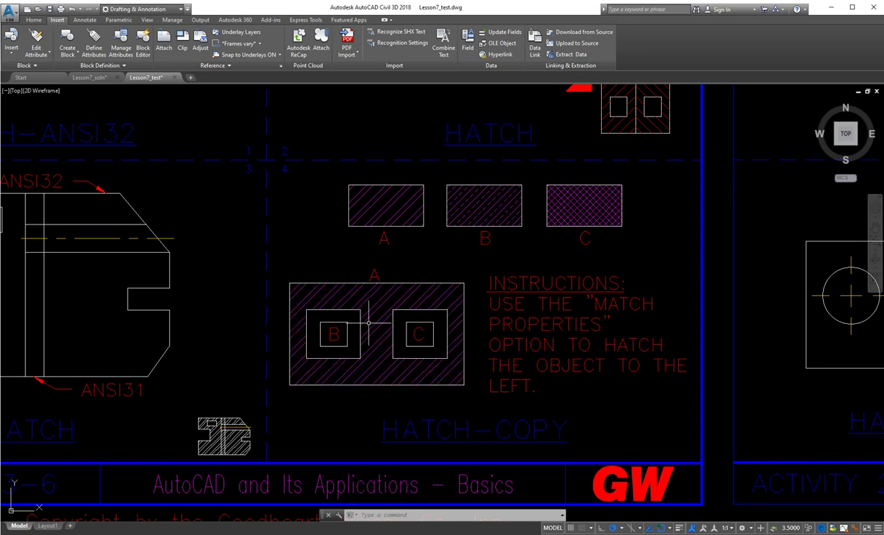
- Hatch the small B square in the Hatch-Copy object with properties matched from sample B
type("h")
key("Return")
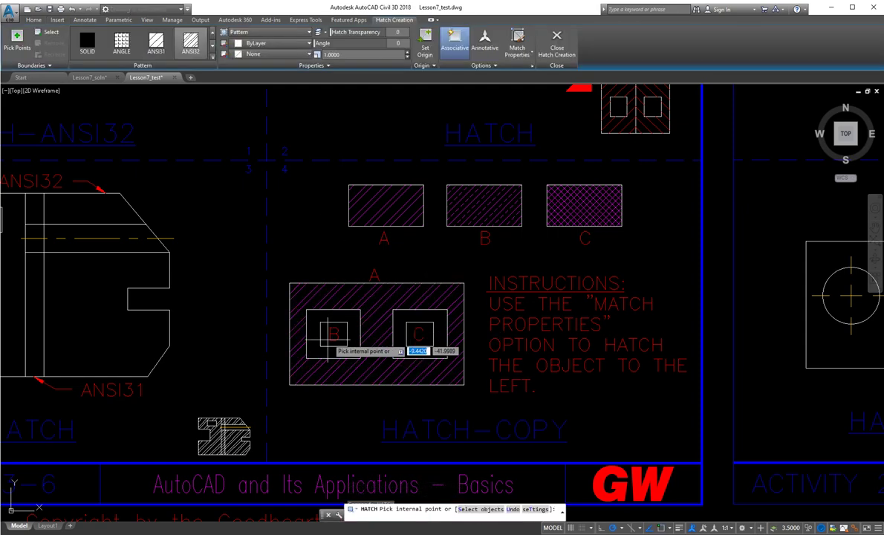
left_click(333, 335)
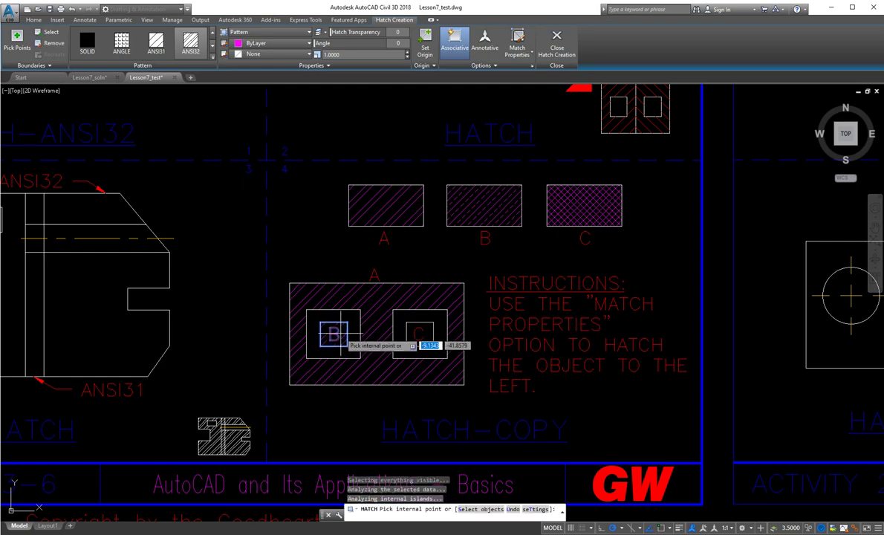
left_click(517, 43)
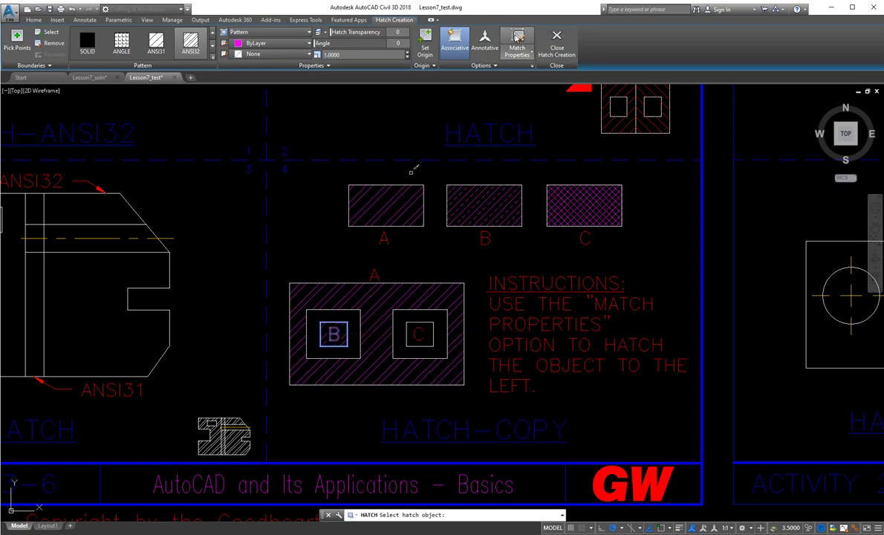
left_click(491, 202)
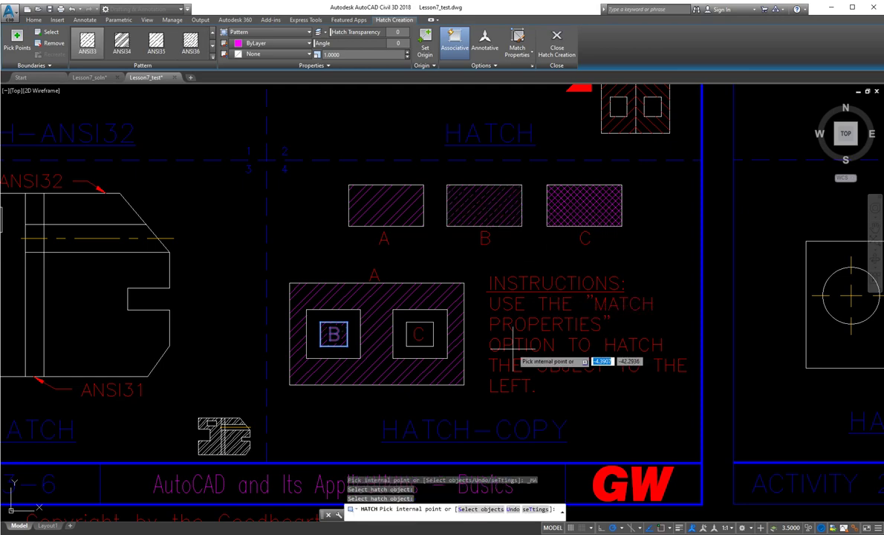
key("Escape")
key("Escape")
scroll(334, 334, "up", 2)
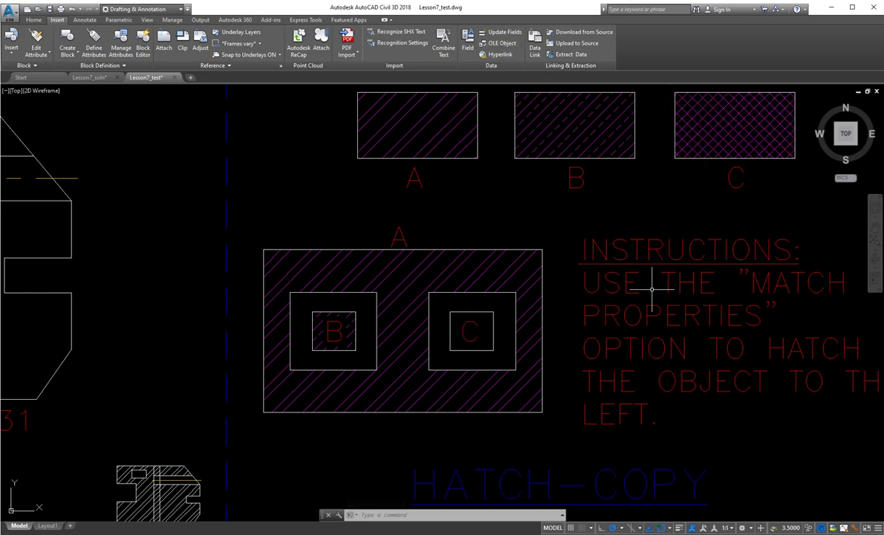
- Start a hatch in the Hatch Editing plate, filling everything except the two circles, with the ANSI31 pattern
scroll(652, 287, "down", 4)
middle_click_drag(665, 324, 237, 306)
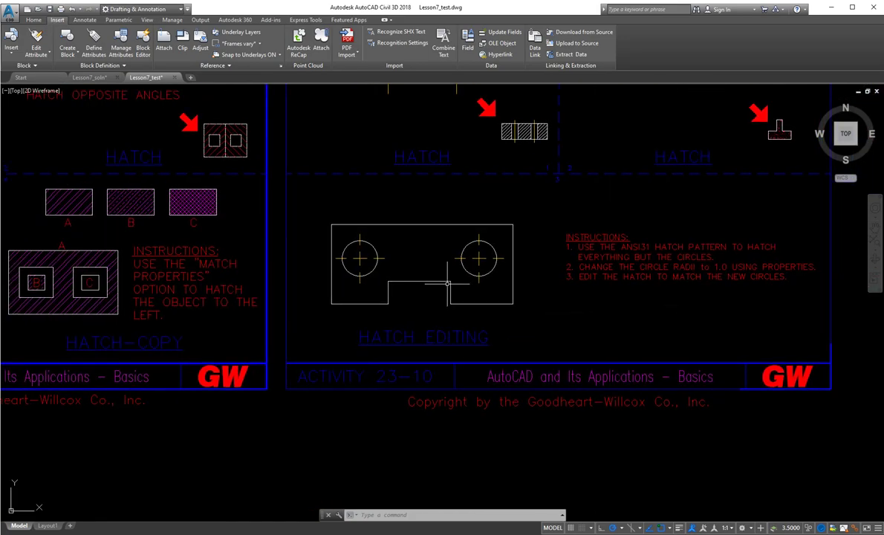
key("Escape")
key("Escape")
key("Escape")
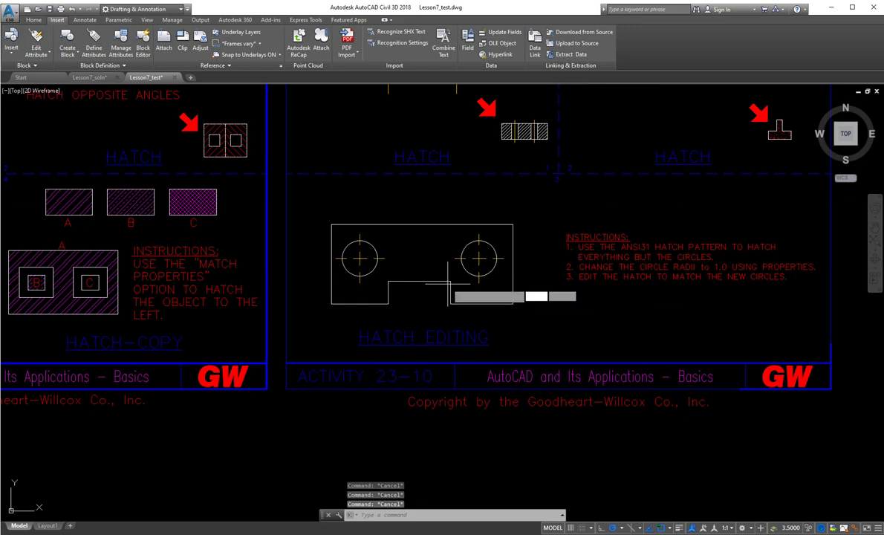
key("Return")
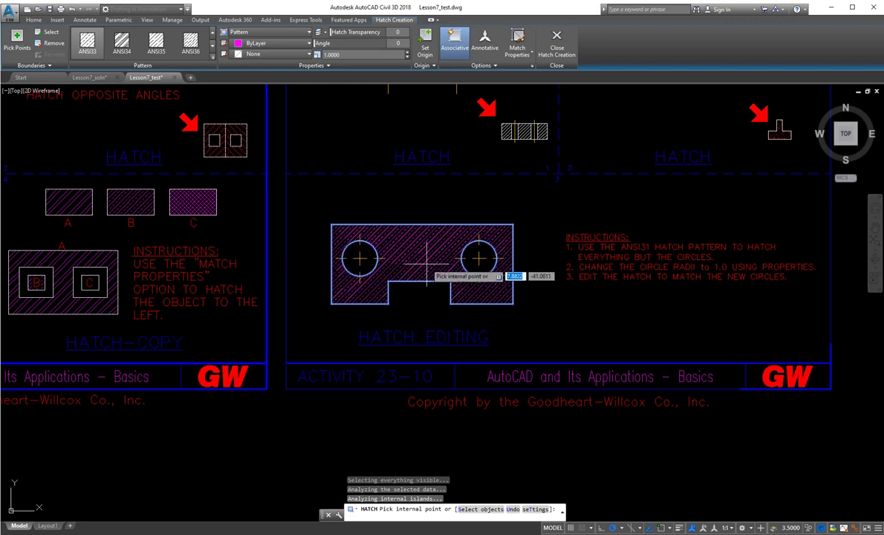
left_click(212, 34)
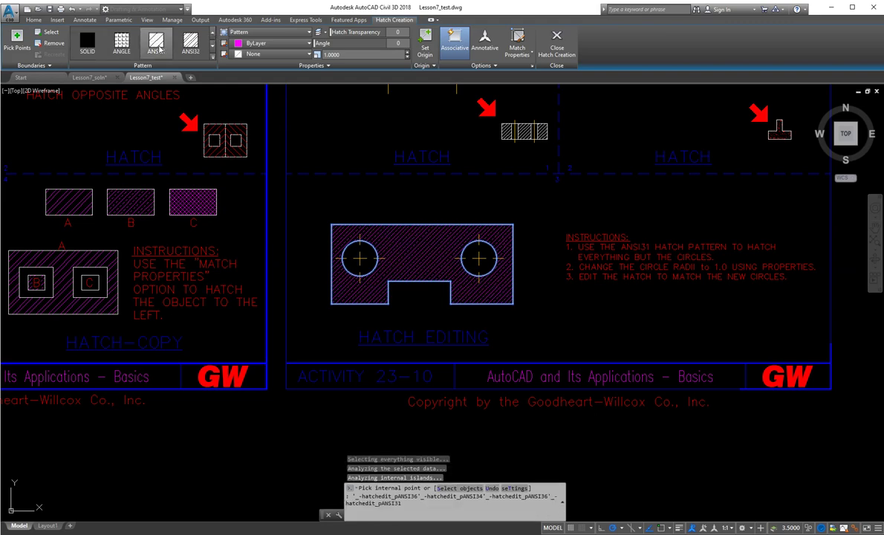
left_click(156, 46)
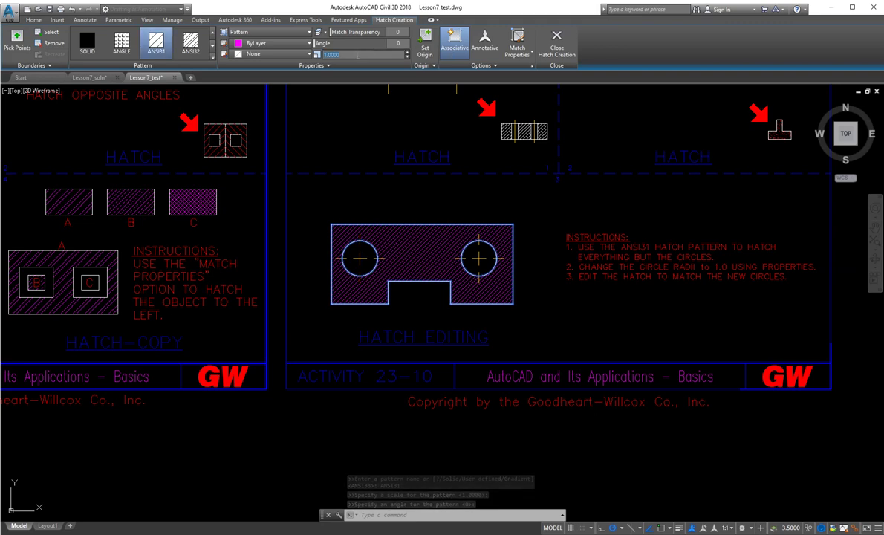
- Set the plate hatch's scale to 2 and finish the hatch
type("2")
key("Return")
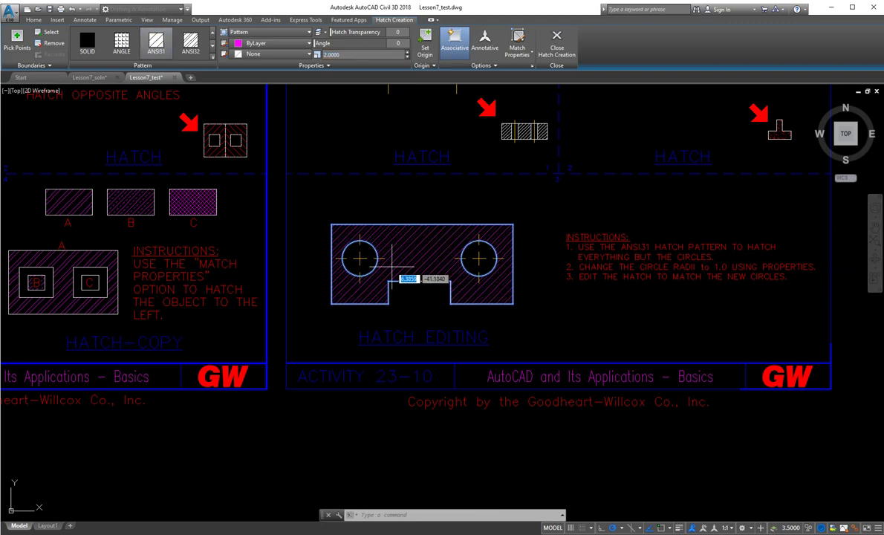
scroll(391, 264, "up", 4)
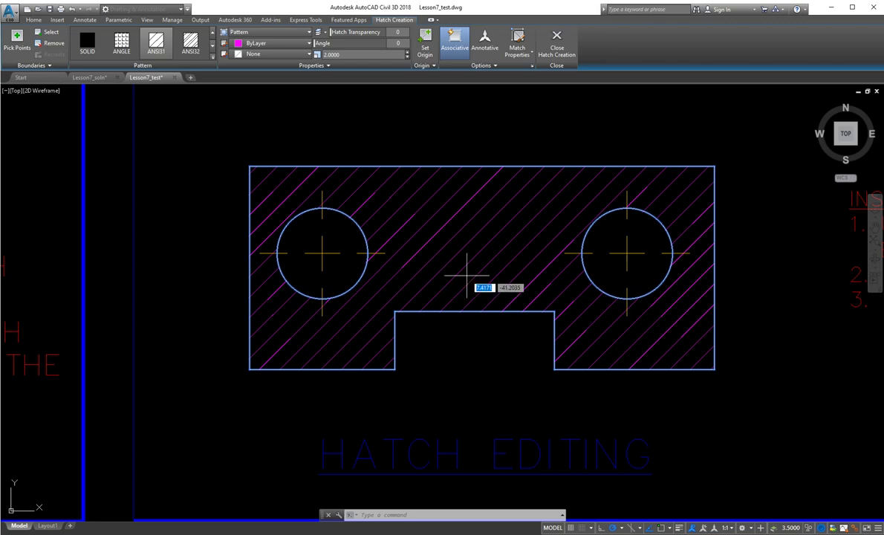
middle_click_drag(466, 275, 376, 257)
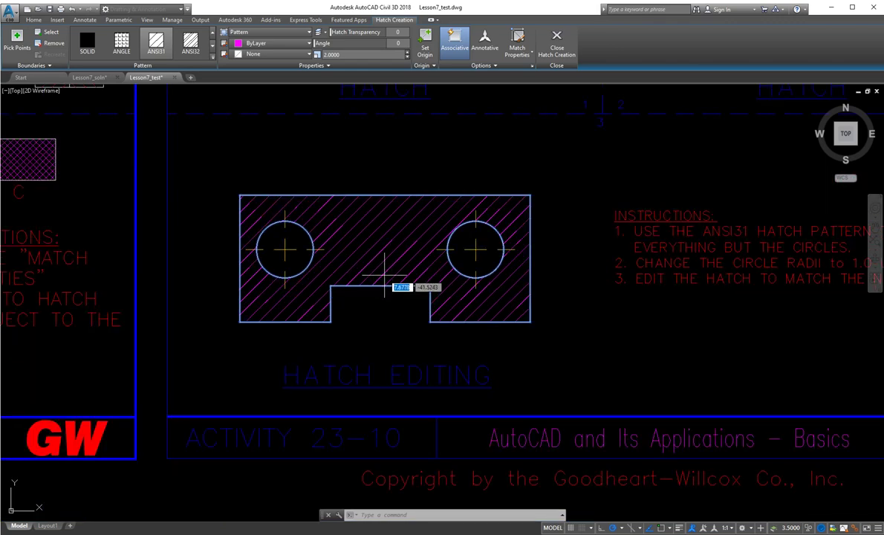
key("Escape")
key("Escape")
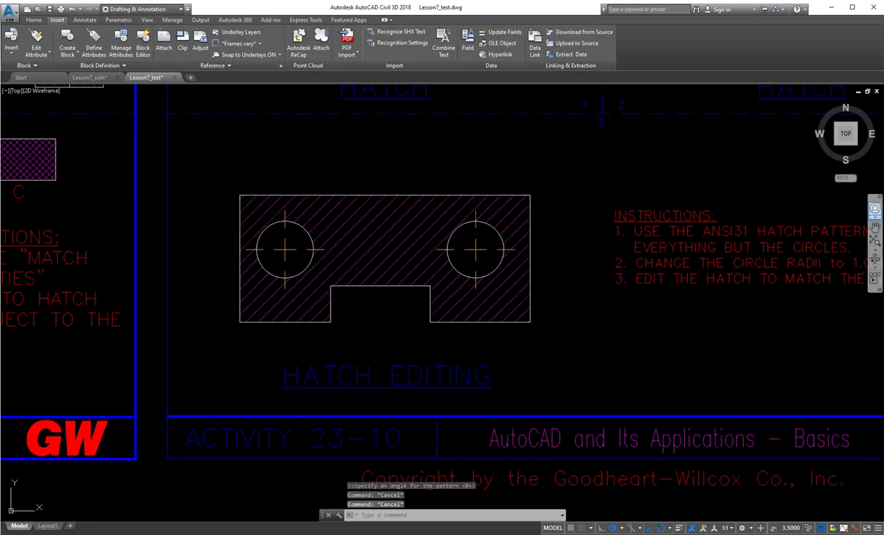
- Show the object properties and set the radius of the plate's right circle to 1.0
key("ctrl+1")
left_click_drag(687, 173, 615, 174)
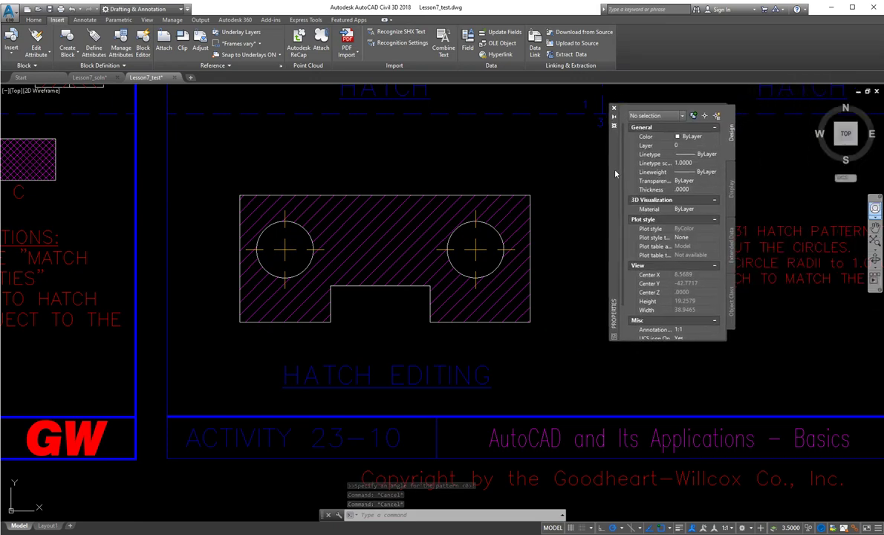
left_click(496, 229)
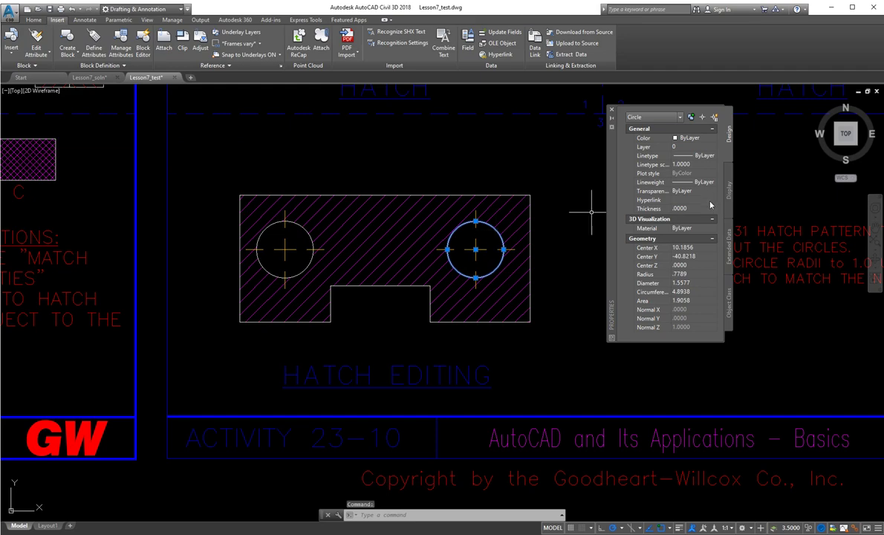
left_click(681, 275)
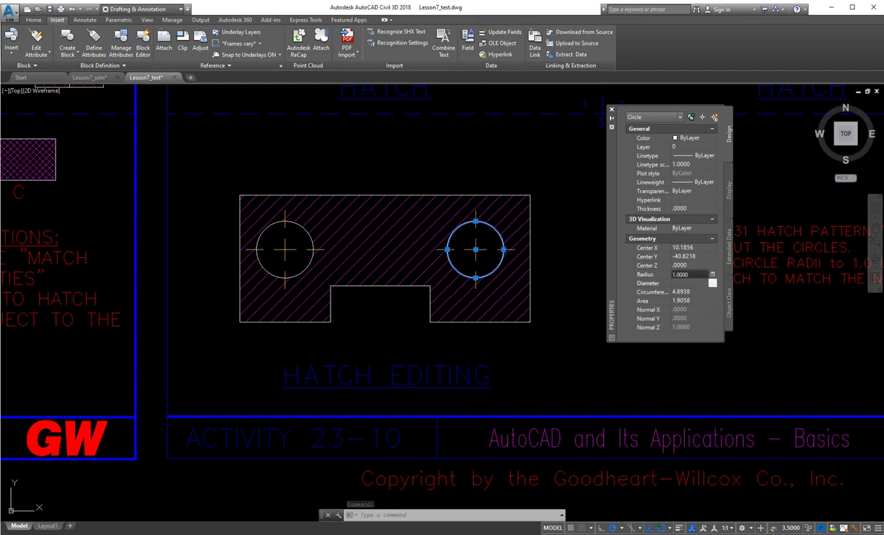
left_click(685, 283)
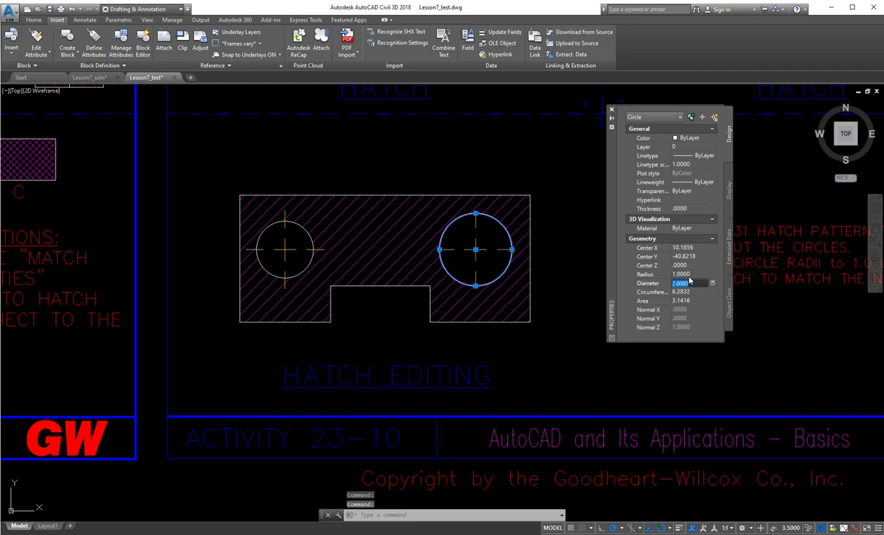
- Add the left circle to the selection, set the radius of both circles to 1, and clear the selection
left_click(310, 236)
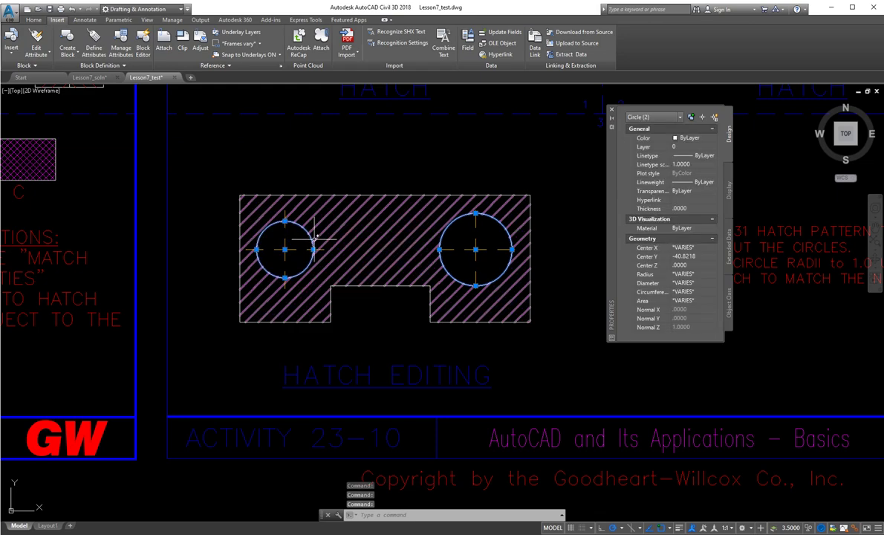
left_click(683, 274)
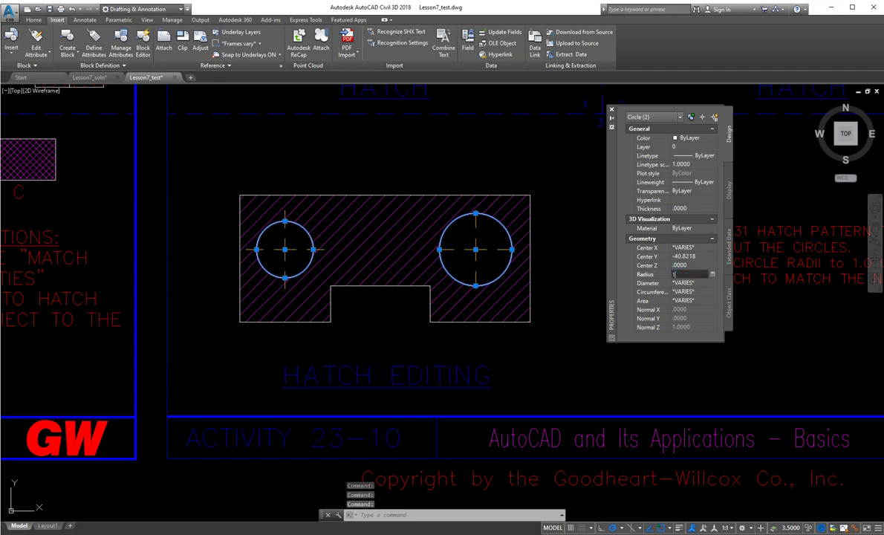
type("1")
key("Tab")
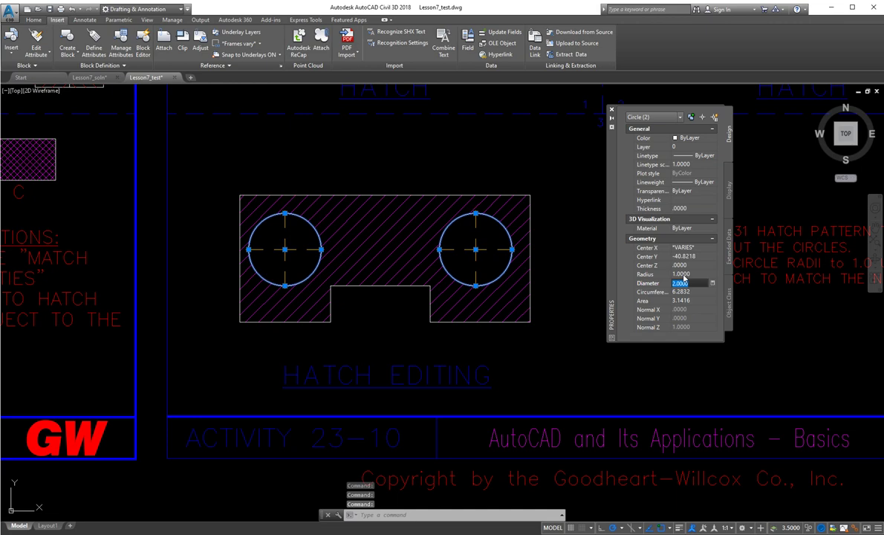
left_click(590, 279)
key("Escape")
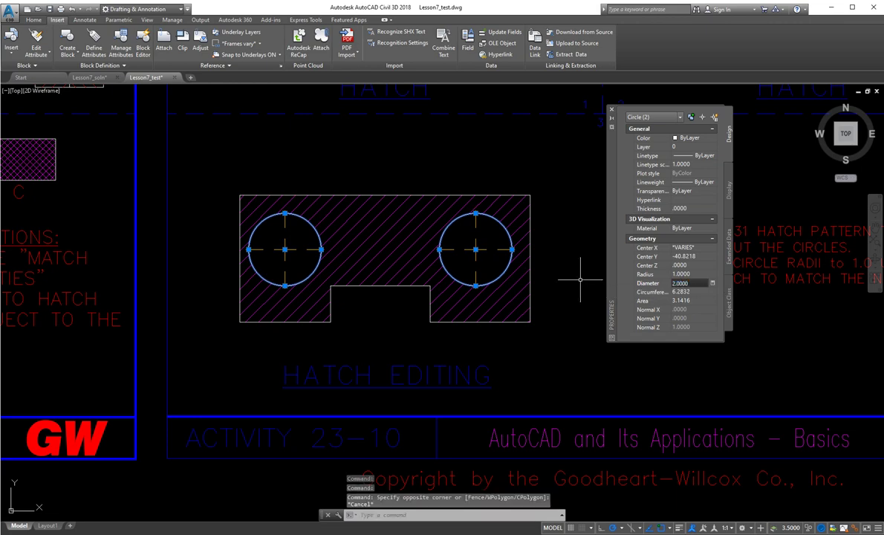
key("Escape")
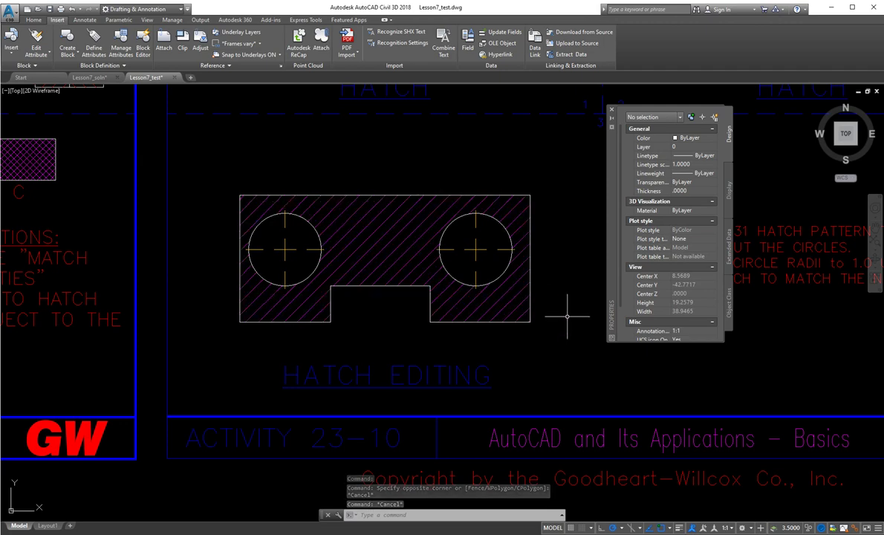
- Undo the left circle's radius change and the hatch's update around the enlarged right circle
scroll(551, 312, "down", 2)
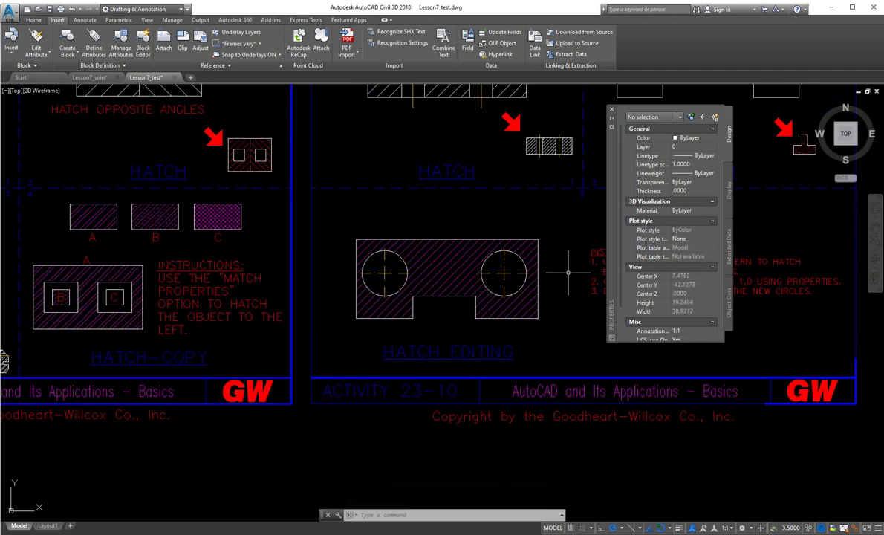
key("Return")
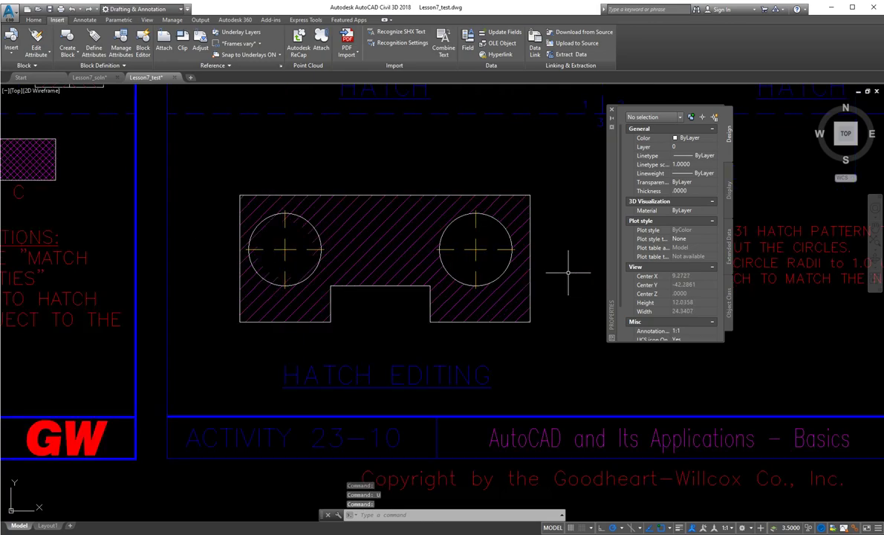
type("u")
key("Return")
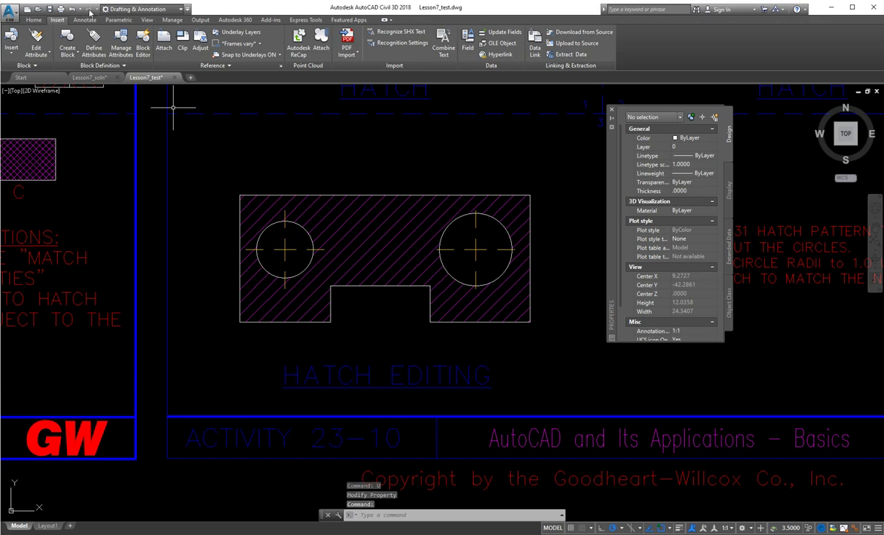
left_click(72, 9)
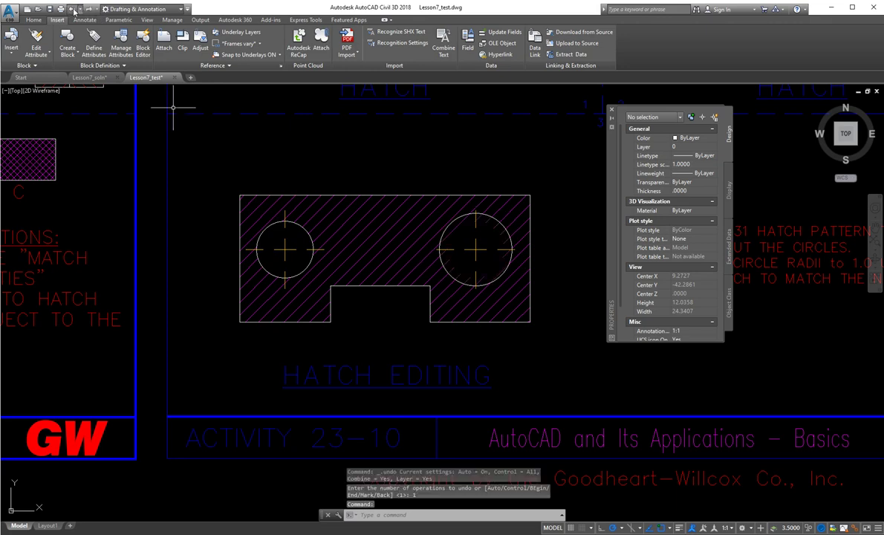
key("Escape")
key("Escape")
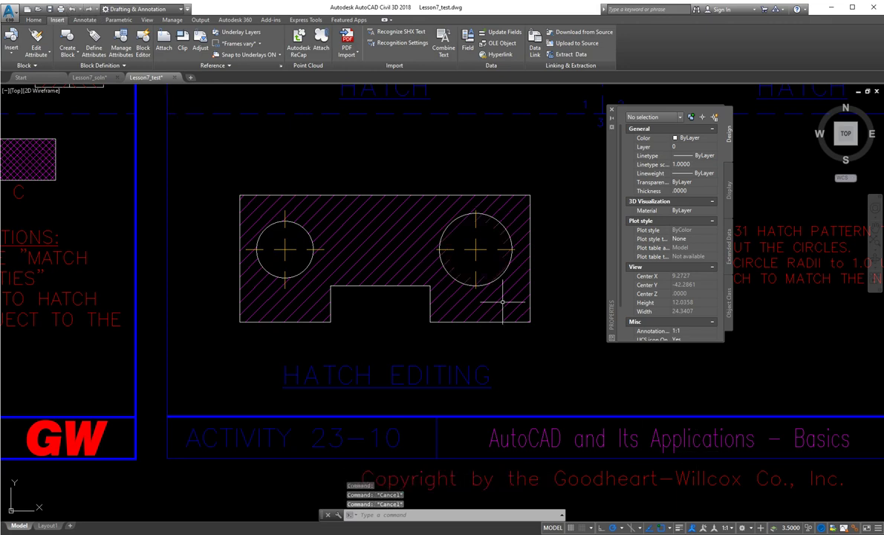
- Recreate the plate hatch's boundary as a polyline and reassociate the hatch with the new boundary
left_click(454, 291)
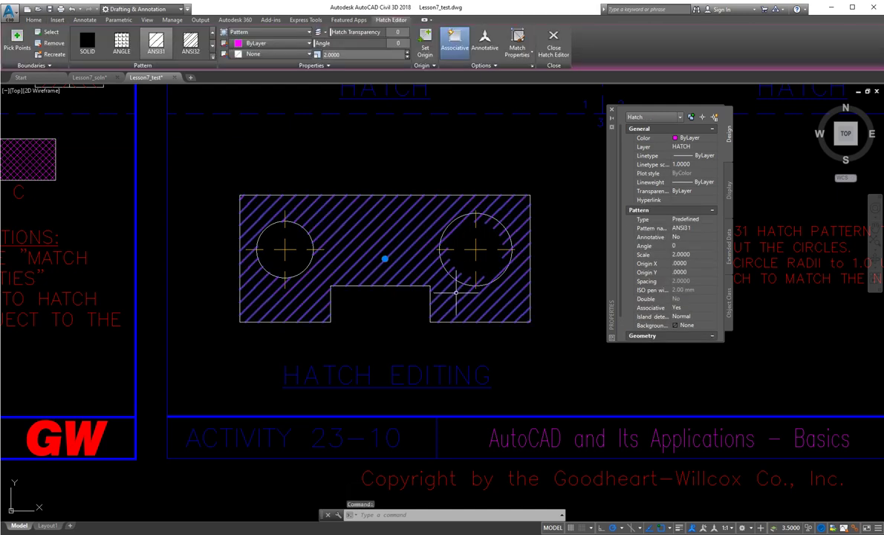
left_click(49, 56)
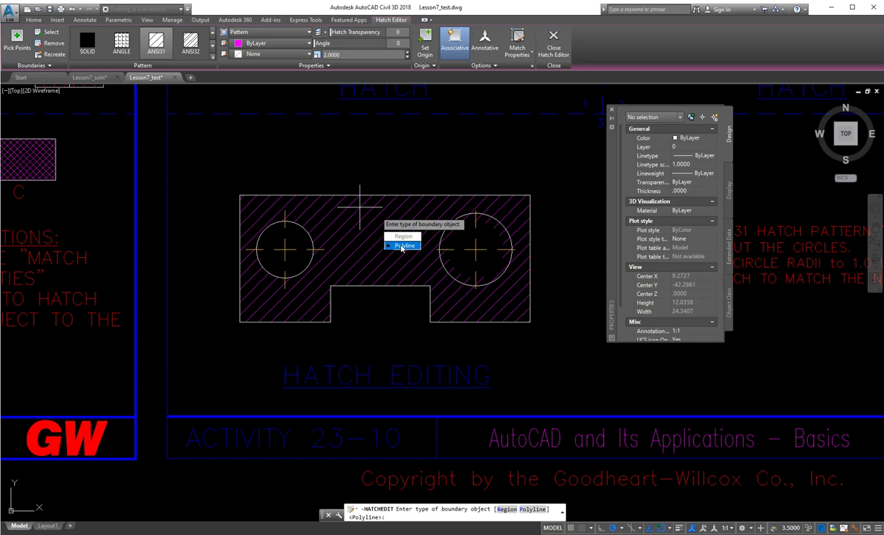
left_click(405, 245)
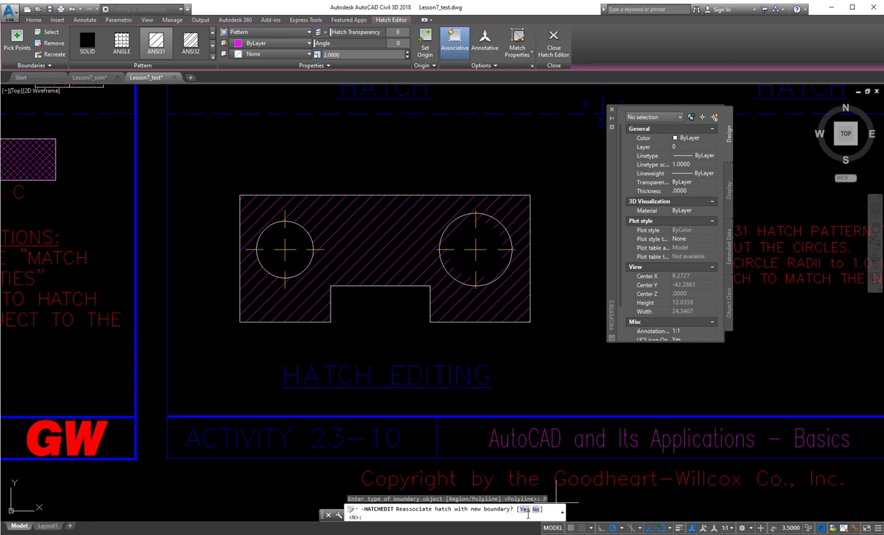
left_click(524, 509)
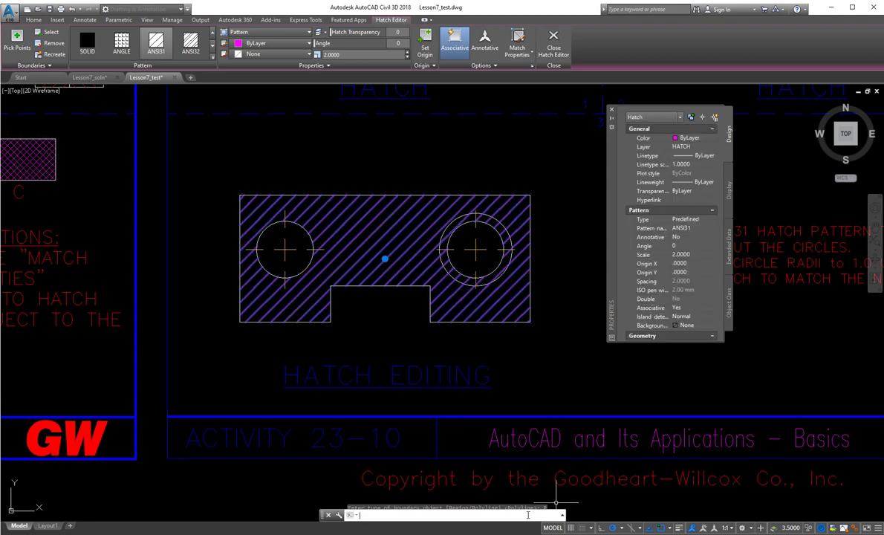
- Open the hatch editing options with the right circle also selected, and recreate the hatch boundary again as a reassociated polyline
left_click(445, 266)
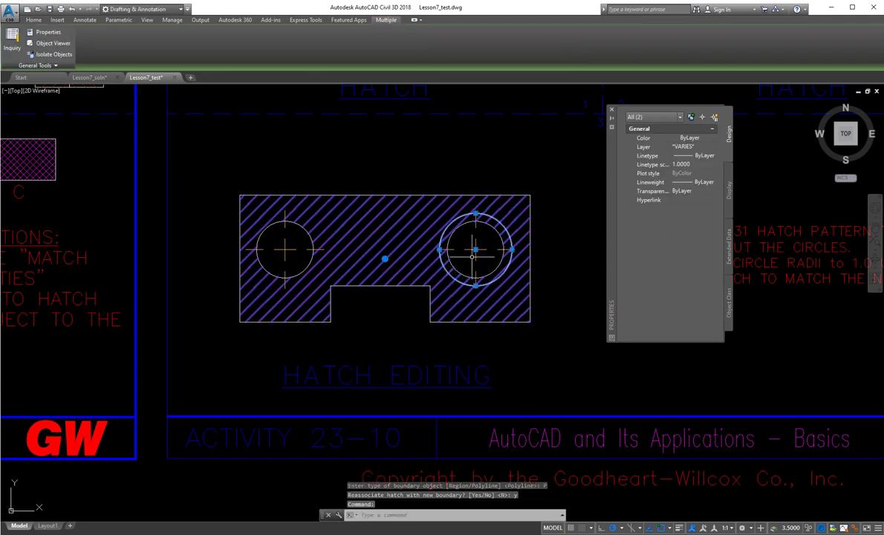
double_click(474, 257)
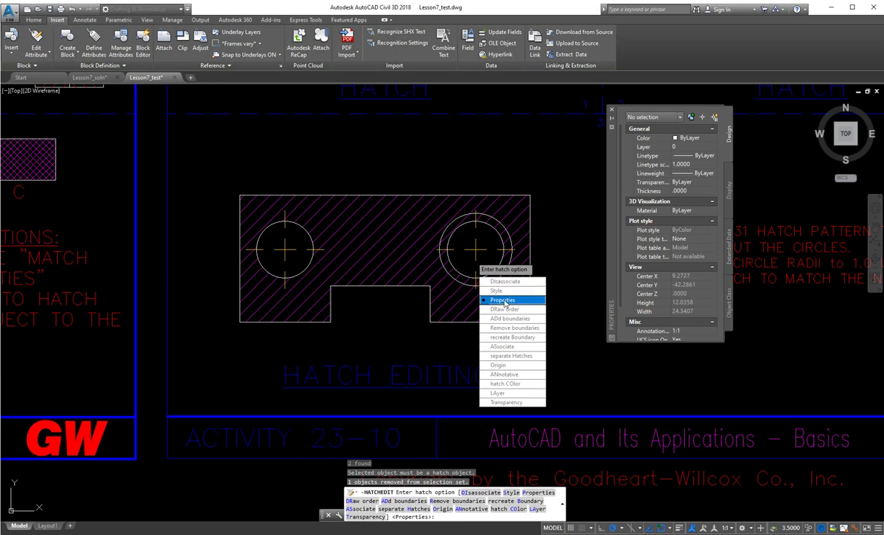
left_click(510, 339)
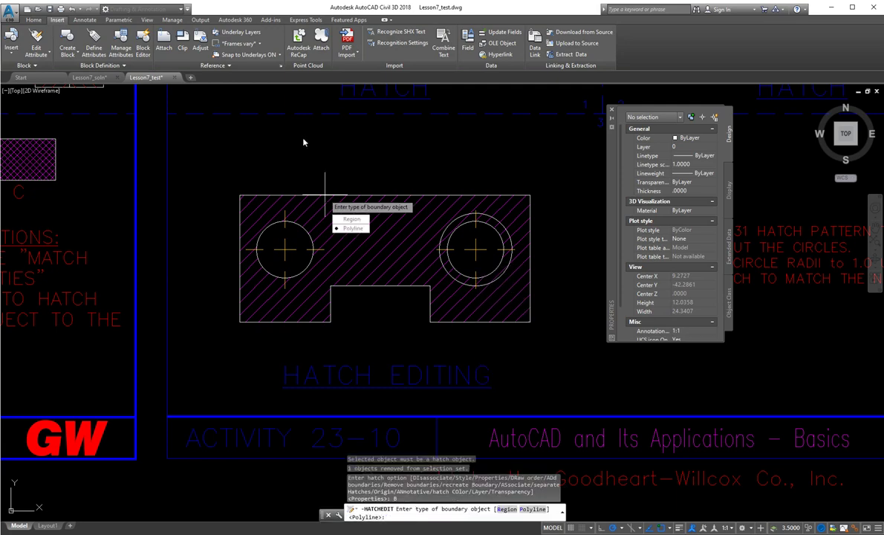
key("Down")
key("Return")
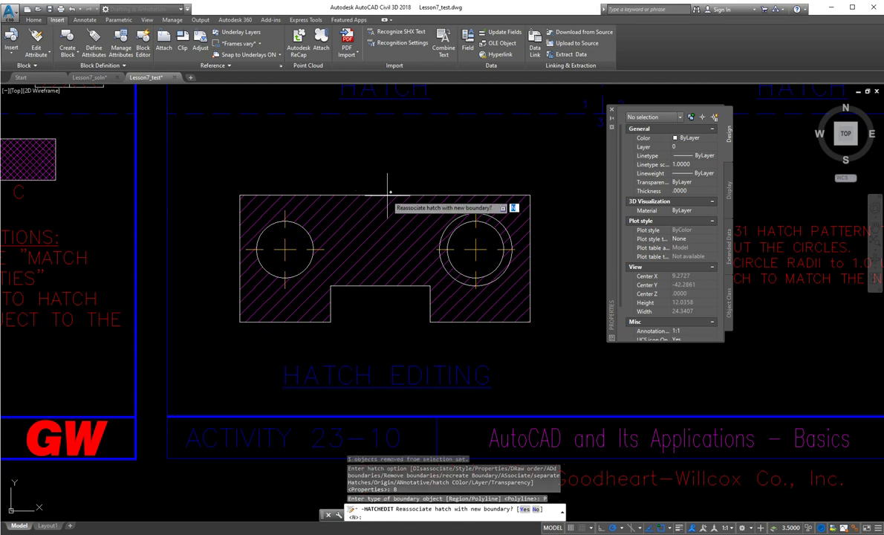
type("y")
key("Return")
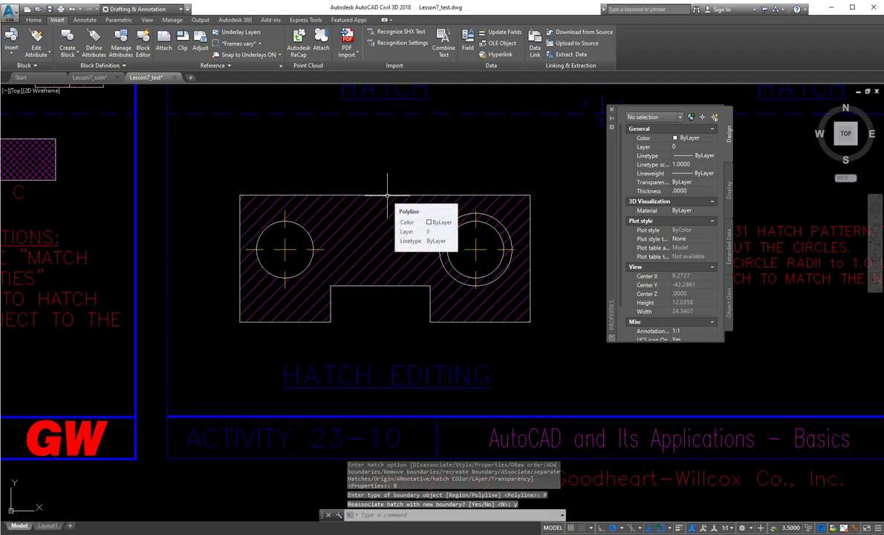
left_click(450, 238)
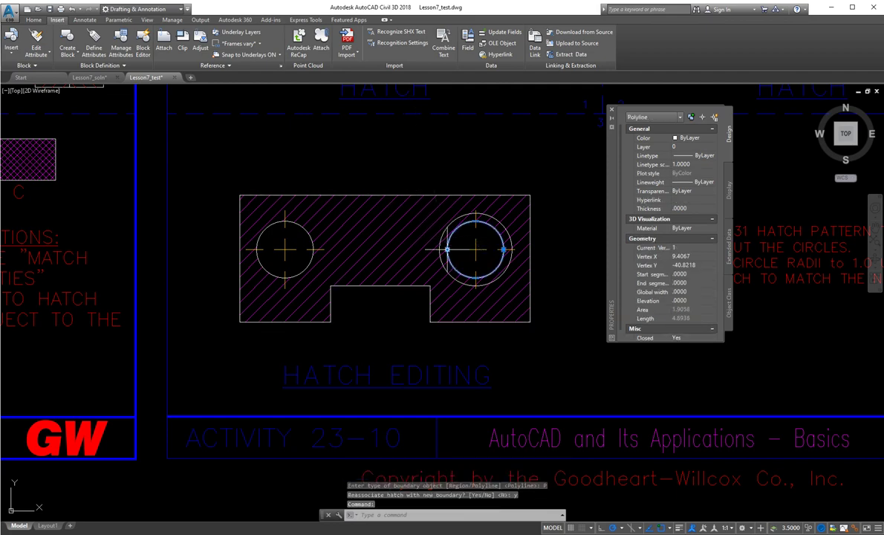
key("Escape")
key("Escape")
key("Escape")
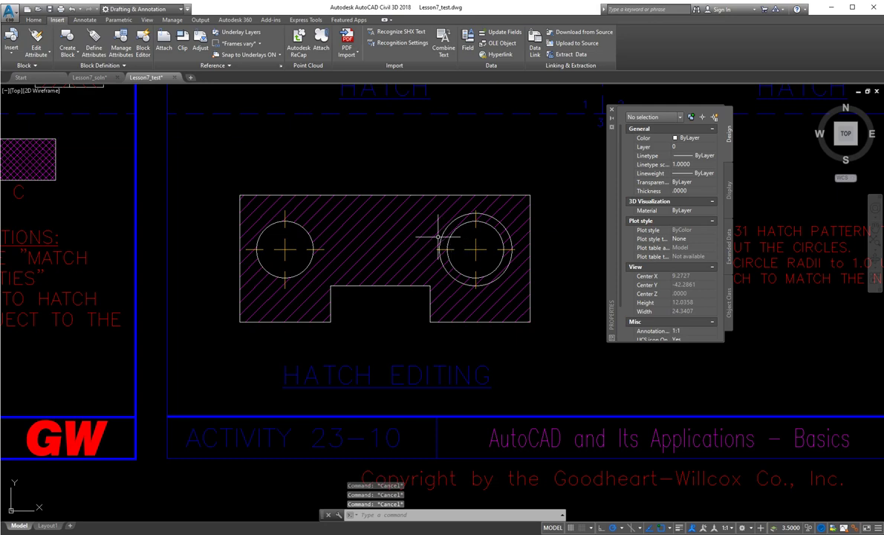
left_click(432, 237)
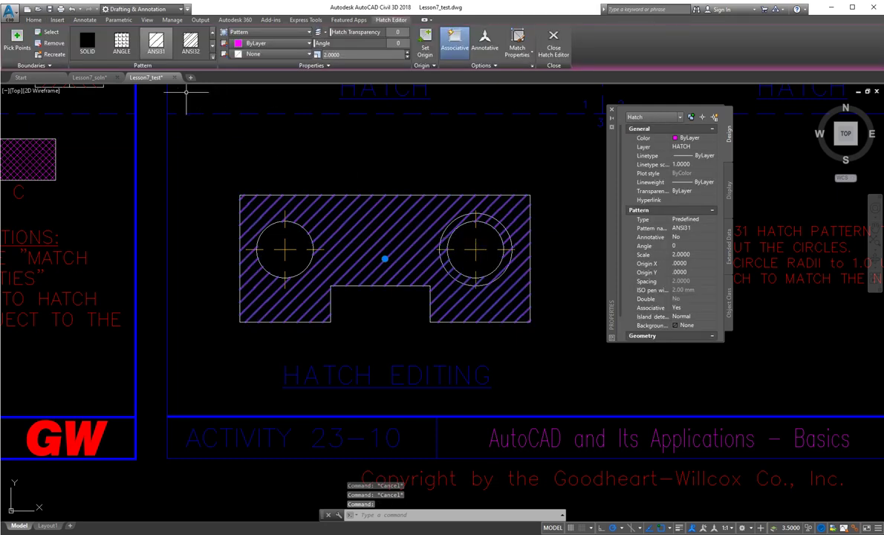
left_click(31, 65)
left_click(33, 81)
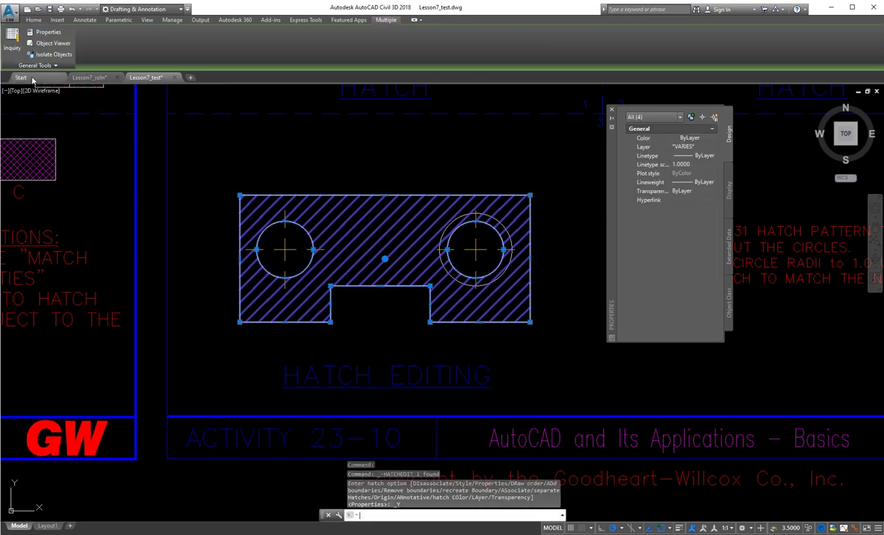
left_click(449, 249)
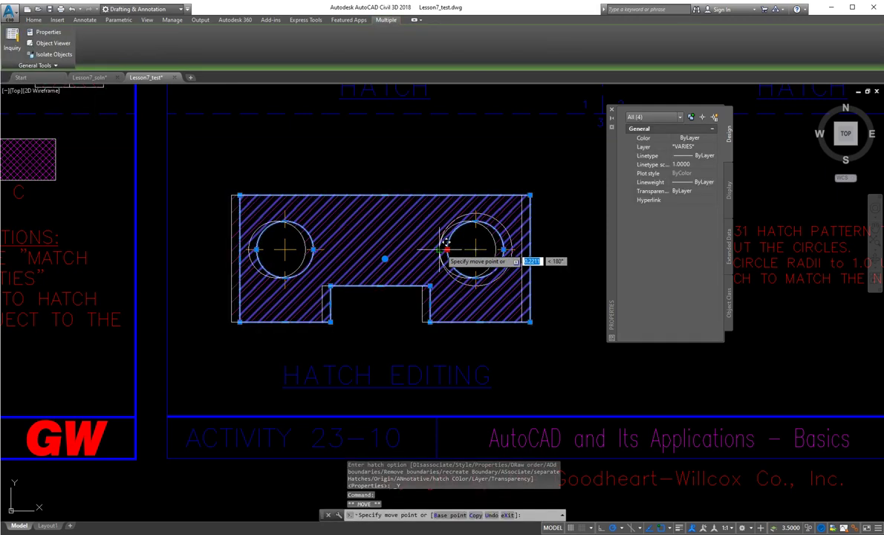
key("Escape")
- Display the plate hatch's boundary objects and stretch the right hole boundary's upper, lower and right grips out to the enlarged circle
scroll(465, 249, "up", 2)
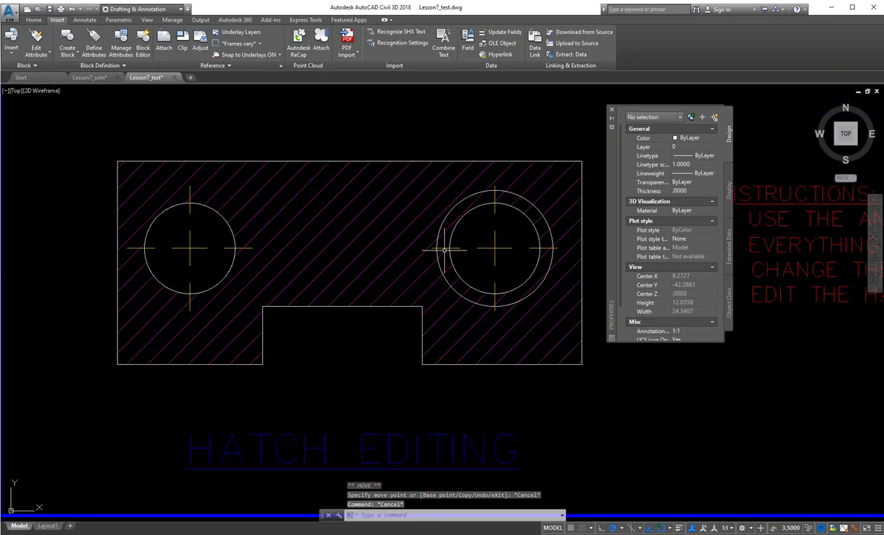
middle_click_drag(470, 261, 454, 273)
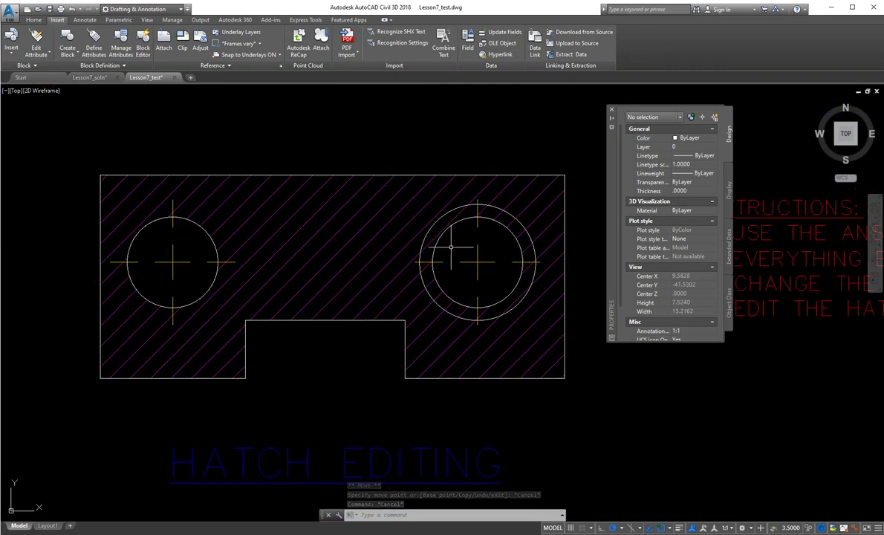
left_click(429, 242)
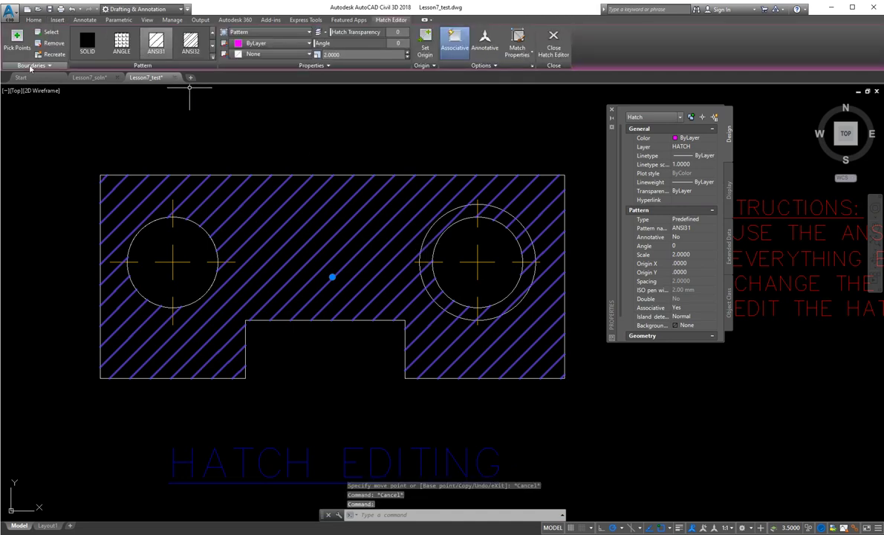
left_click(29, 65)
left_click(33, 78)
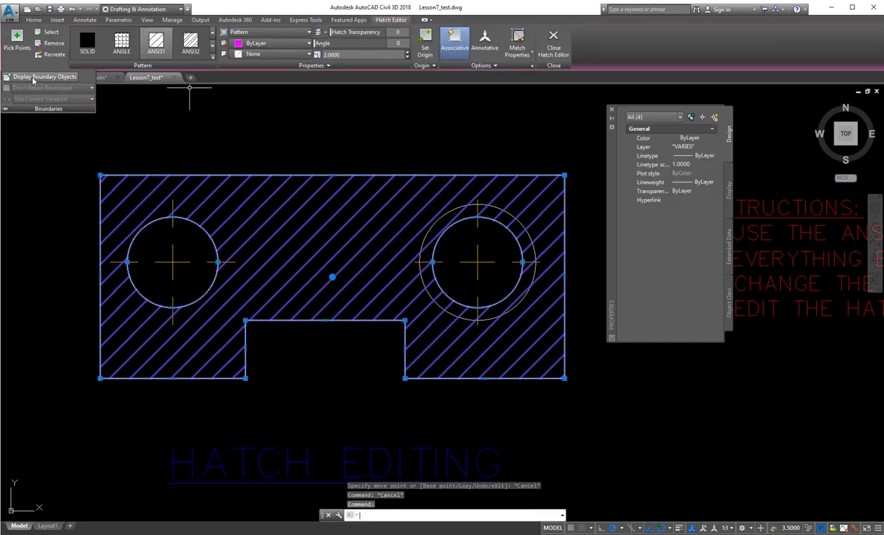
left_click(478, 216)
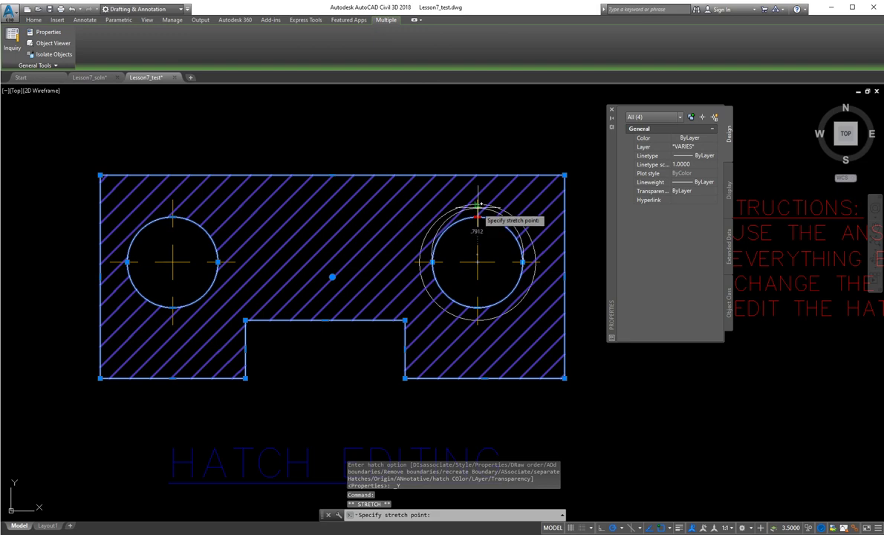
left_click(478, 307)
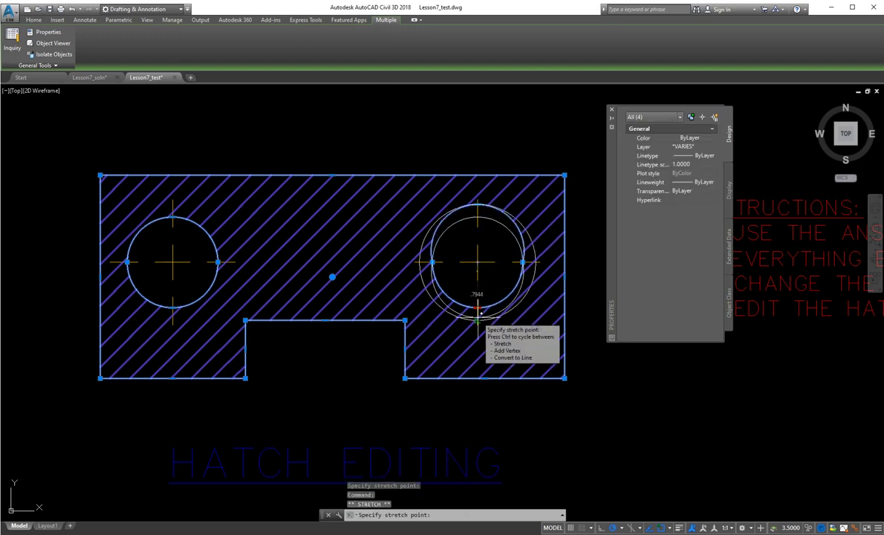
left_click(477, 320)
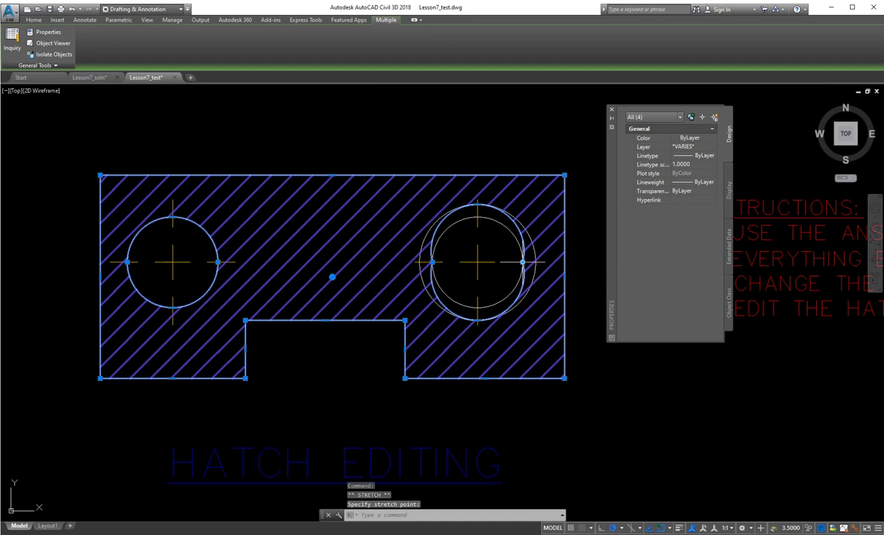
left_click(522, 263)
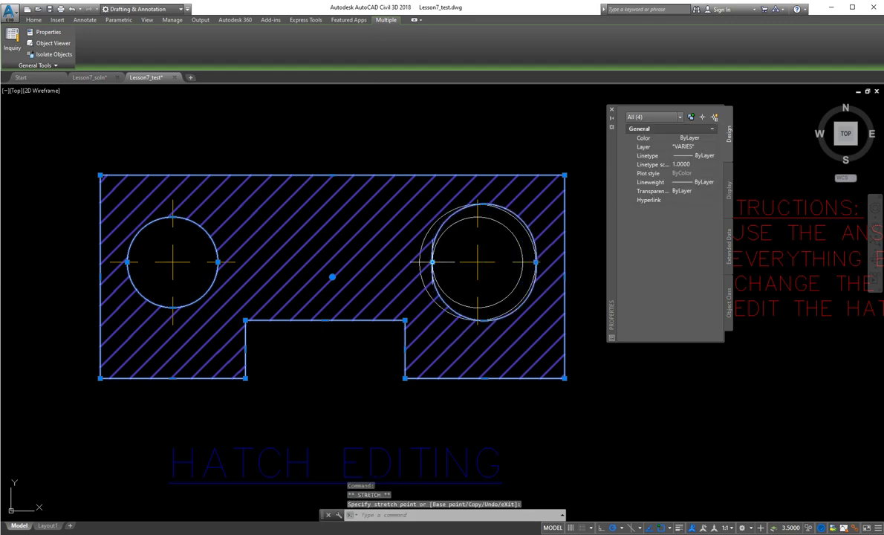
key("space")
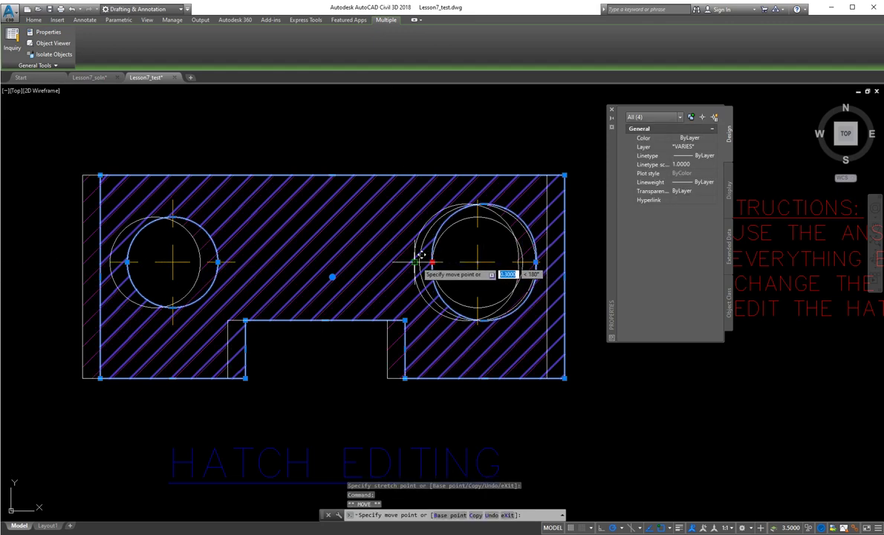
key("Escape")
left_click(432, 261)
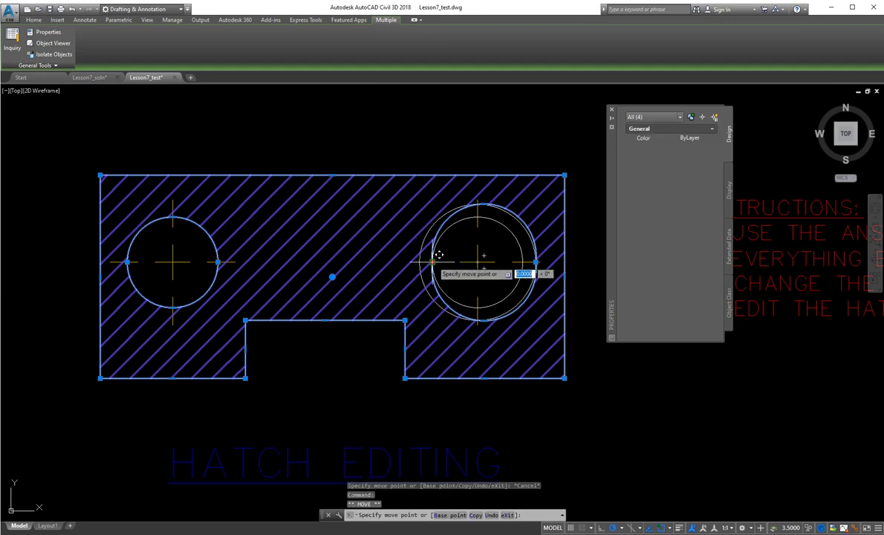
key("Escape")
key("Escape")
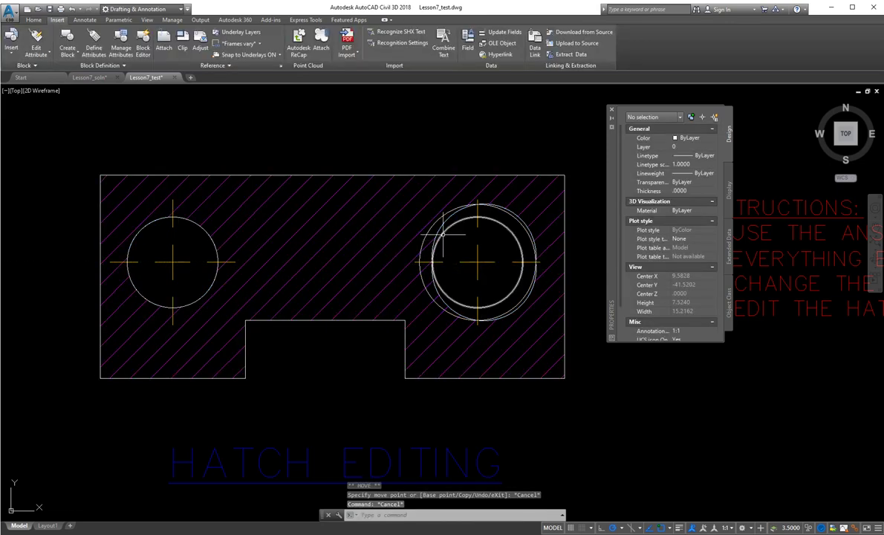
left_click(433, 262)
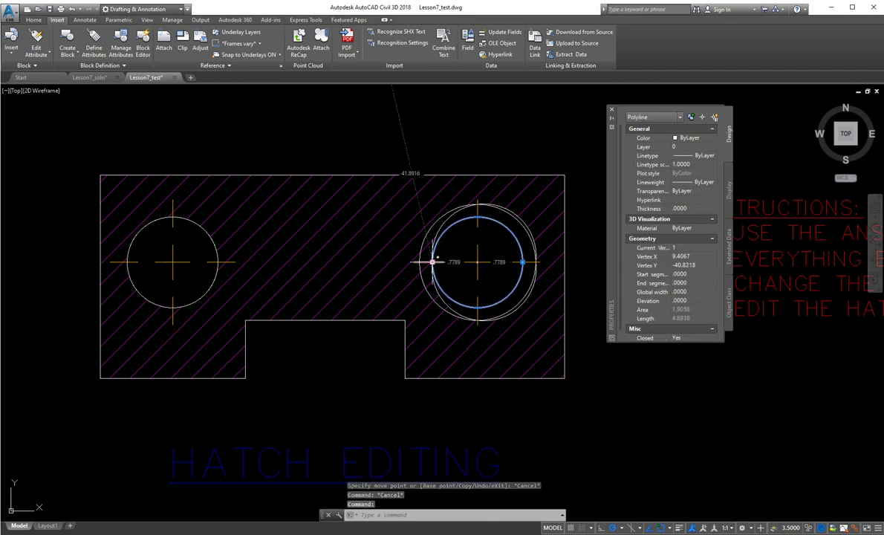
left_click(439, 230)
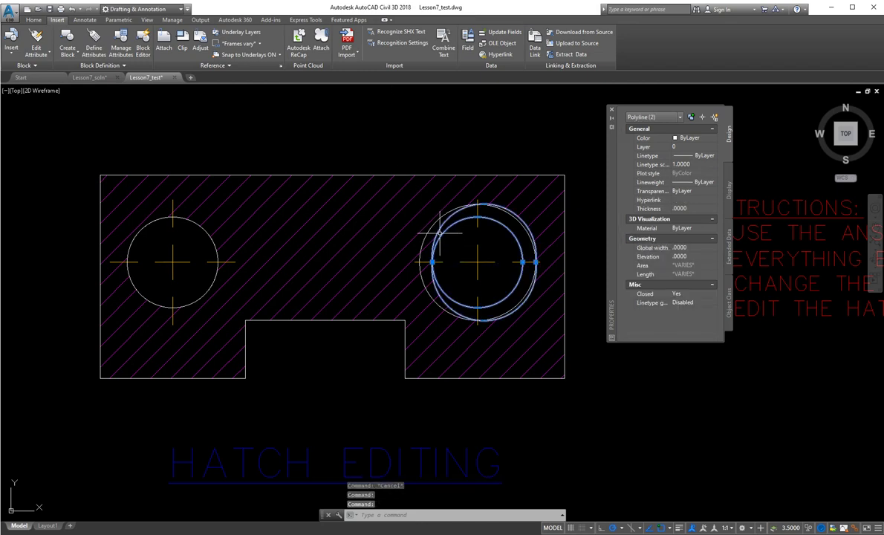
key("Escape")
key("Escape")
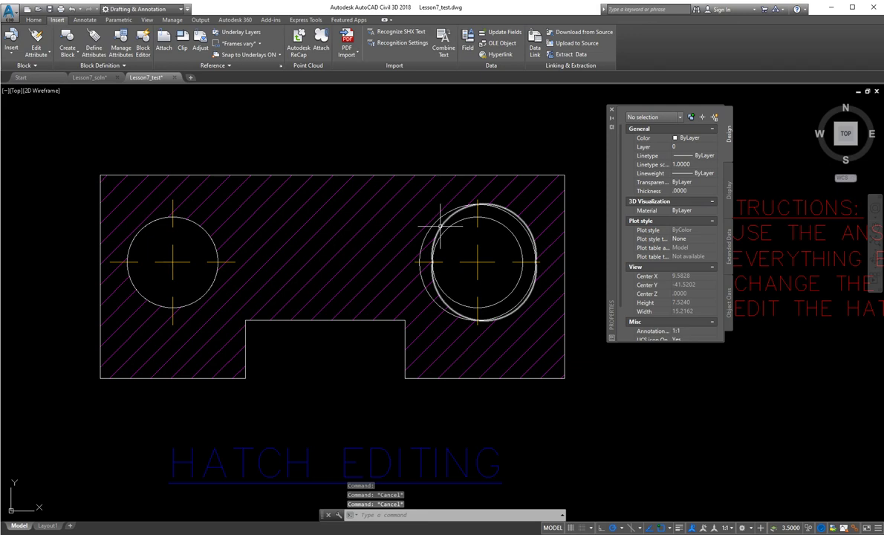
- Stretch the left vertex of the right hole's boundary polyline to the enlarged circle and erase the leftover smaller circular polyline
left_click(441, 227)
left_click(431, 261)
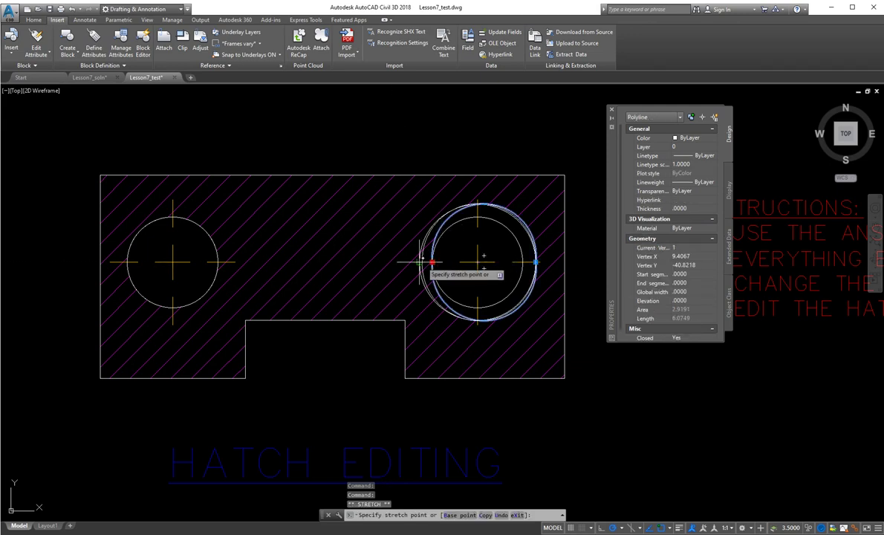
key("Escape")
key("Escape")
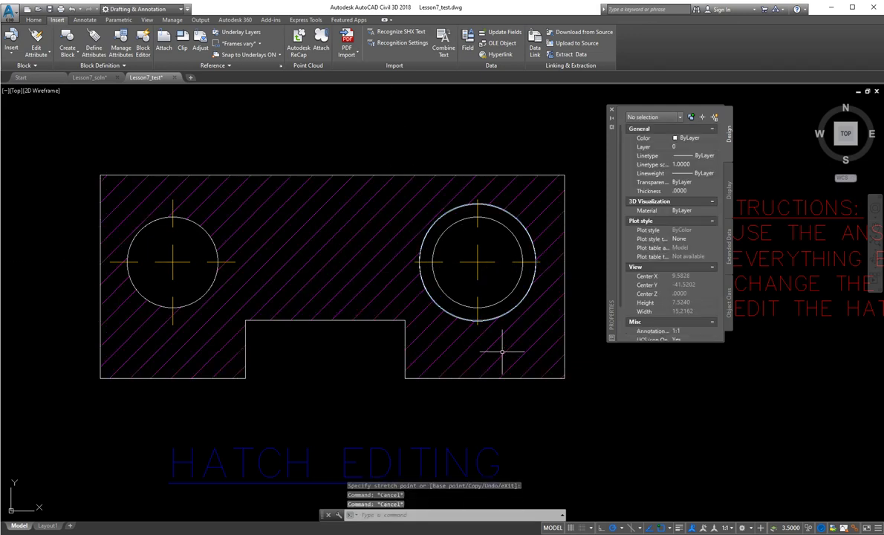
left_click(500, 301)
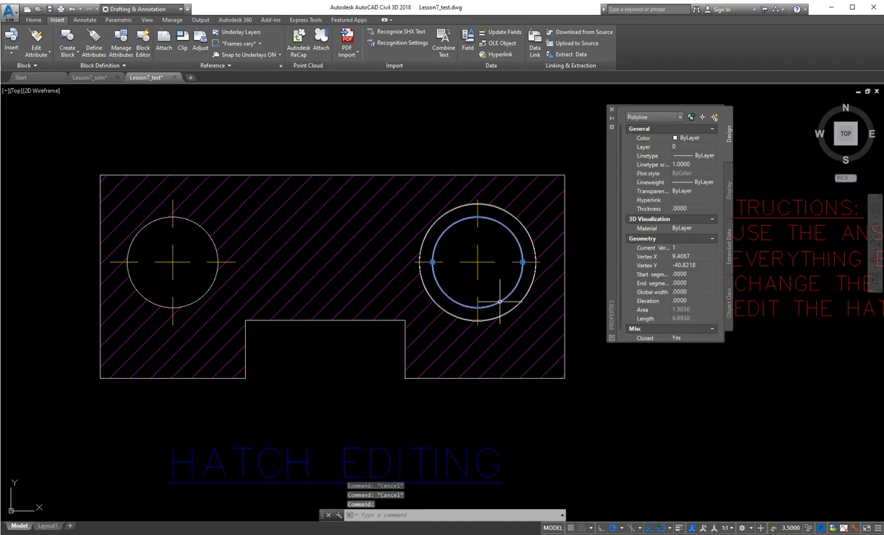
key("Delete")
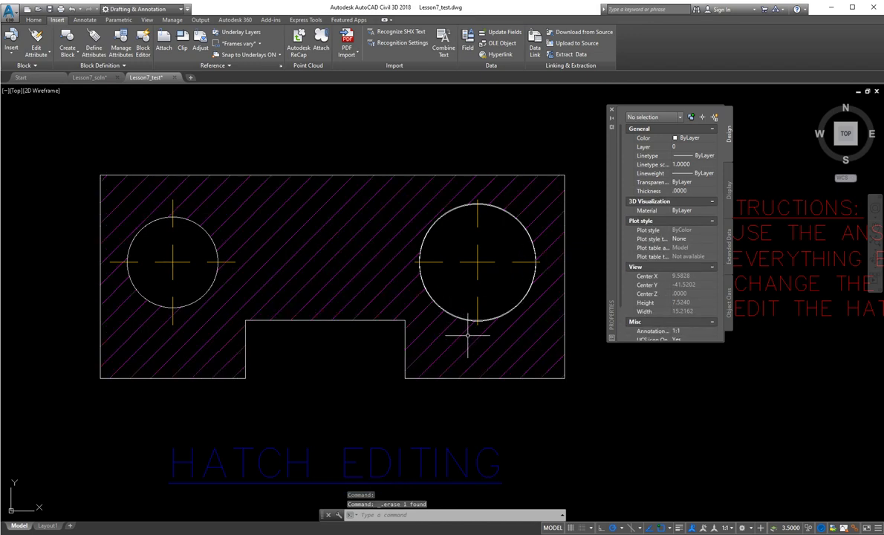
- Start a hatch in the pavement section's left shoulder area, marked by the "Gravel, Scale 0.25 (typ.)" note
scroll(468, 337, "down", 2)
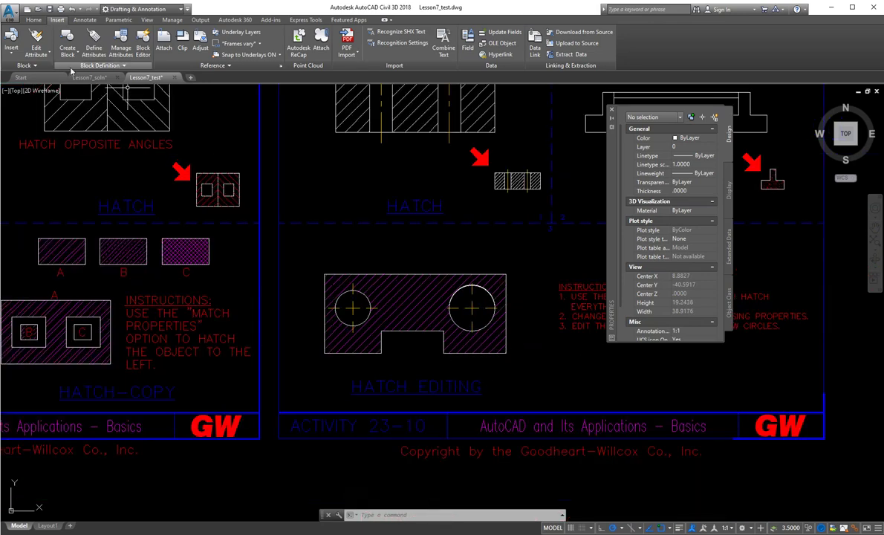
mouse_move(465, 334)
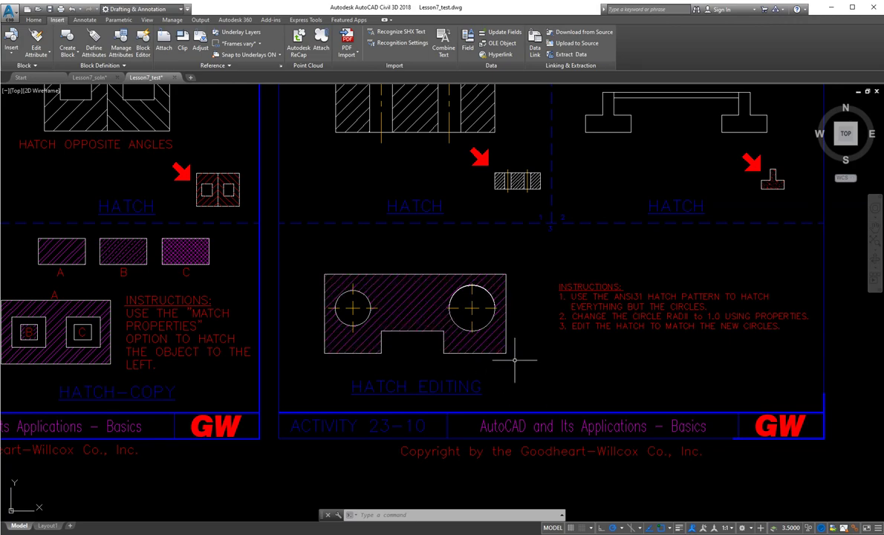
scroll(514, 360, "down", 2)
scroll(529, 369, "down", 2)
middle_click_drag(566, 367, 459, 370)
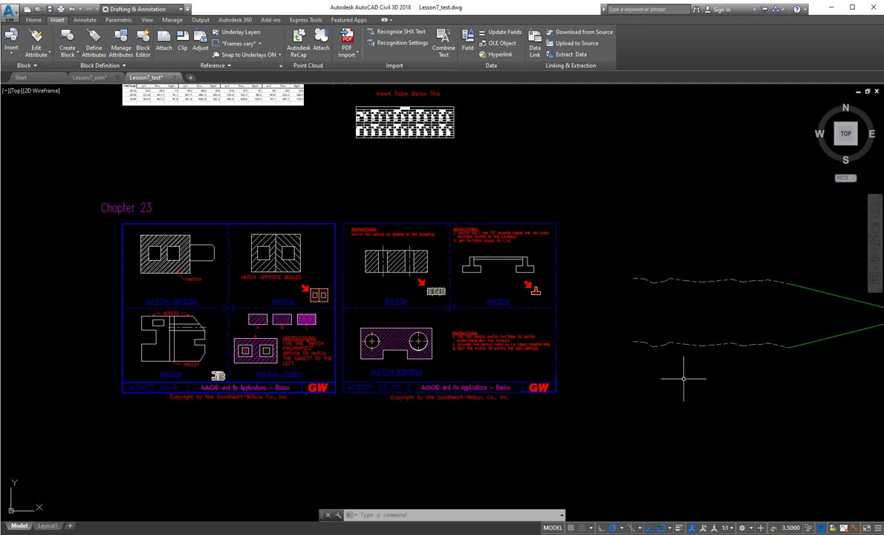
middle_click_drag(727, 392, 427, 409)
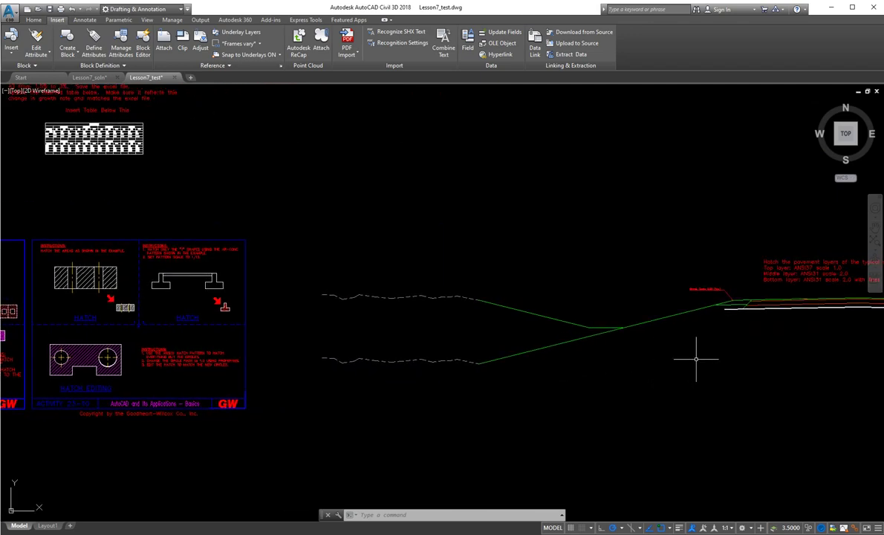
middle_click_drag(769, 349, 436, 370)
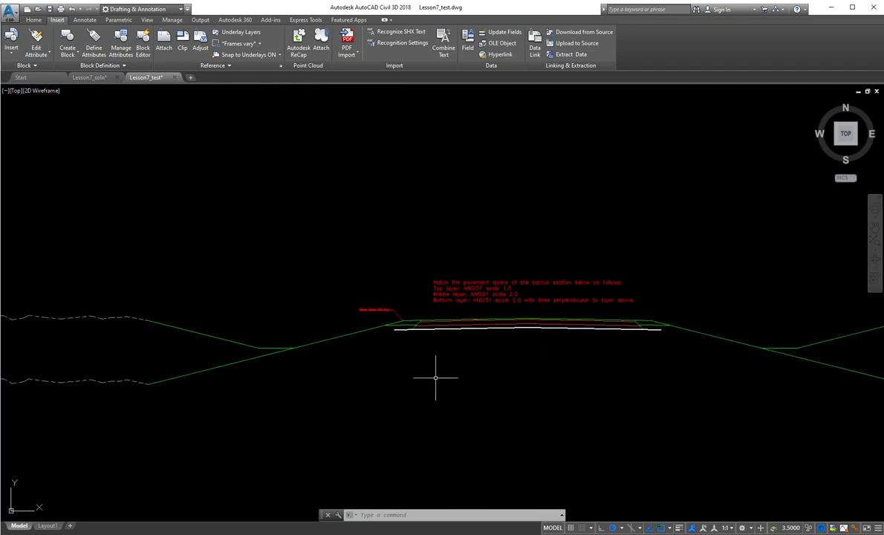
scroll(369, 343, "up", 8)
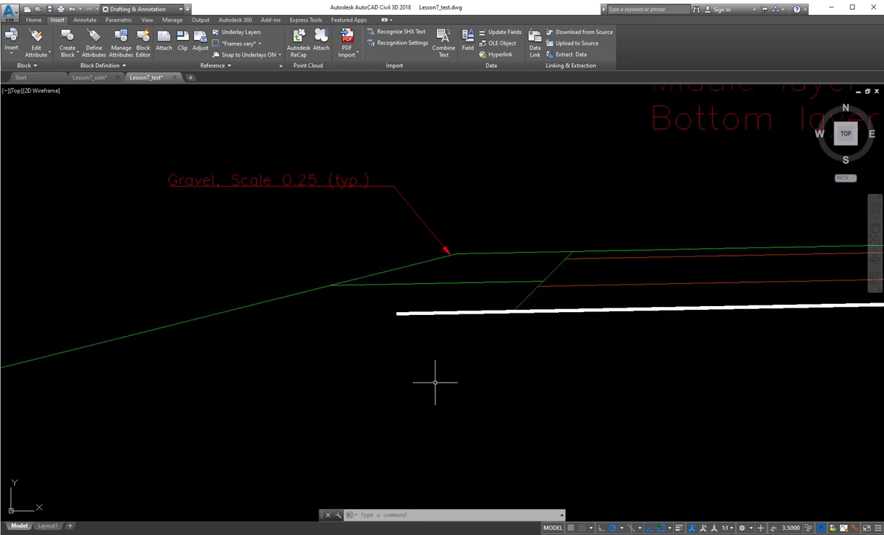
key("Escape")
key("Escape")
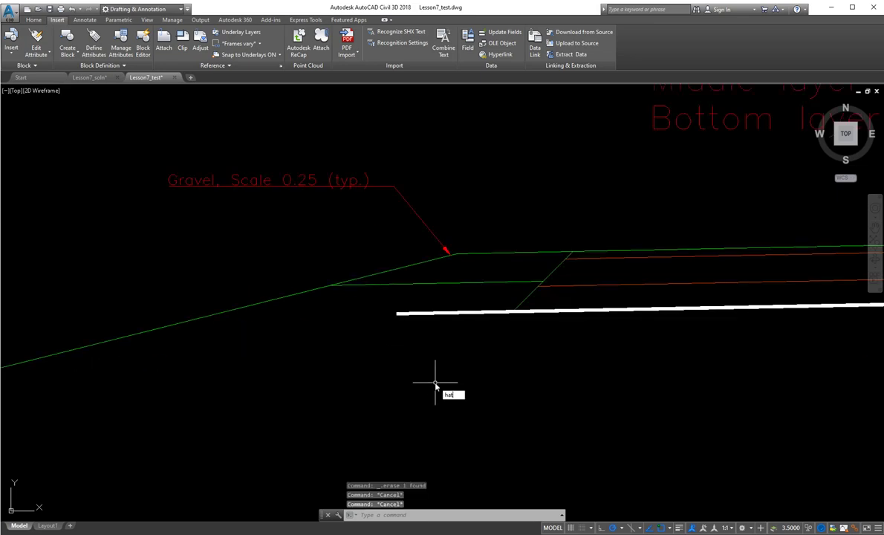
type("hat")
key("Return")
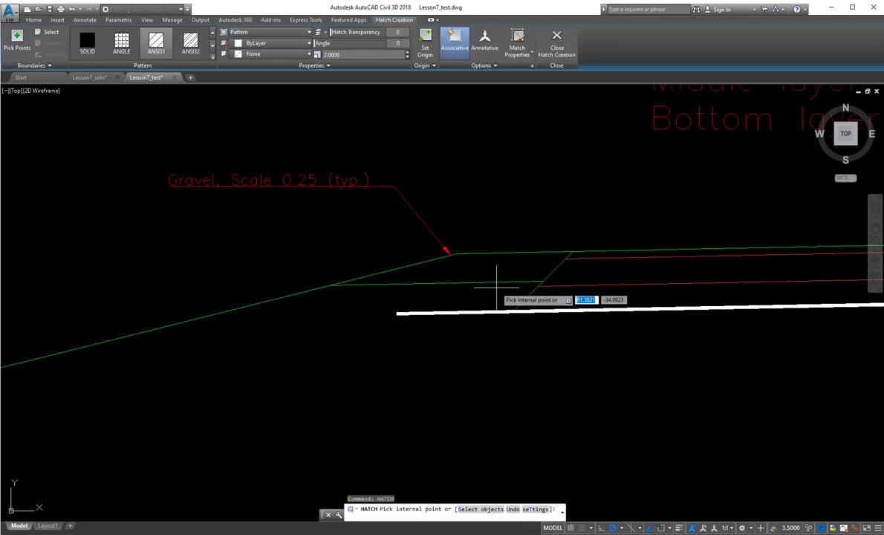
left_click(492, 266)
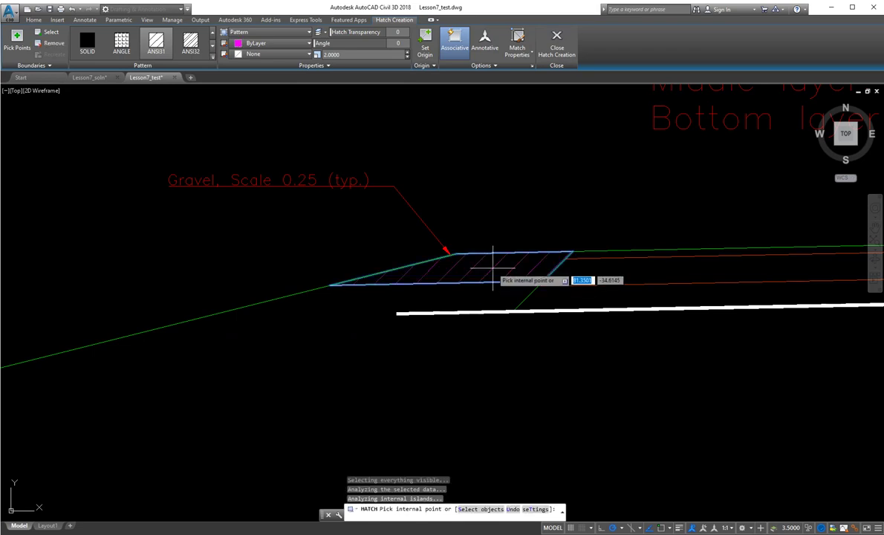
- Set the left shoulder hatch's pattern to GRAVEL
left_click(156, 44)
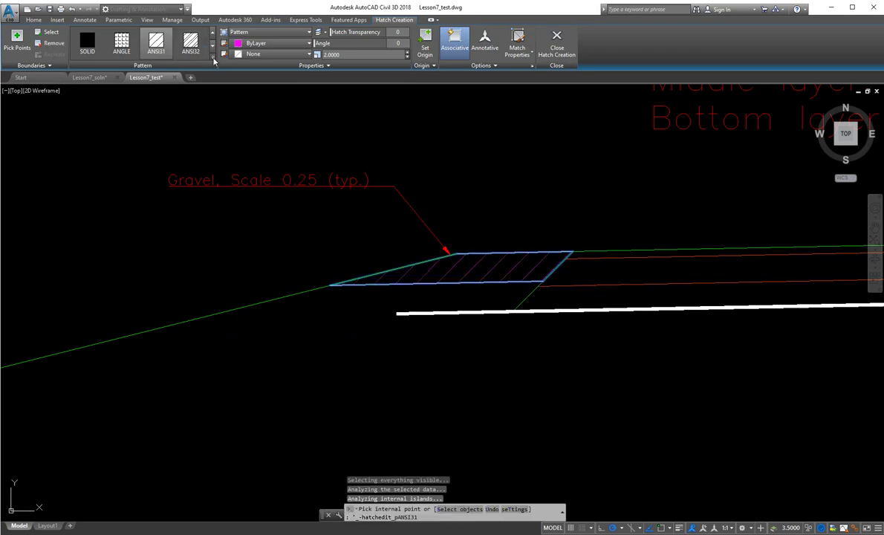
left_click(213, 57)
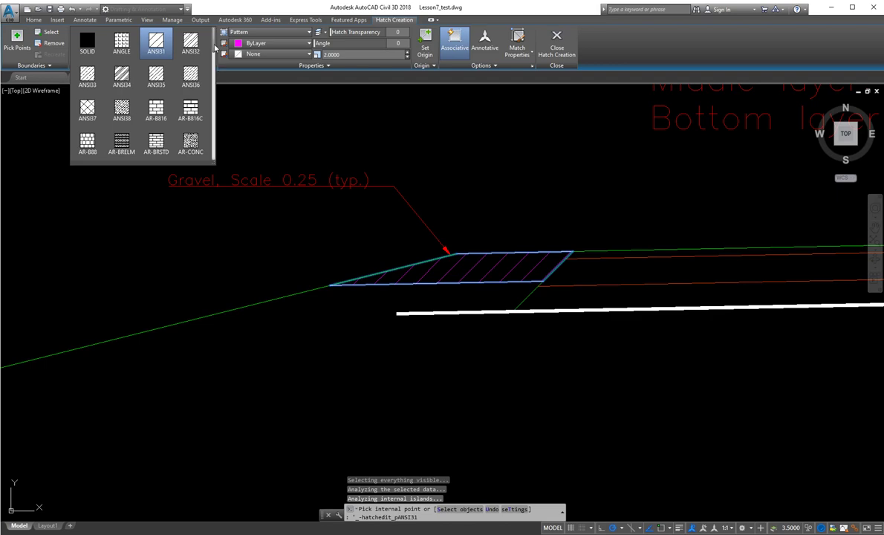
mouse_move(214, 48)
left_mouse_down()
mouse_move(217, 95)
mouse_move(223, 46)
mouse_move(223, 53)
left_mouse_up()
scroll(223, 55, "down", 1)
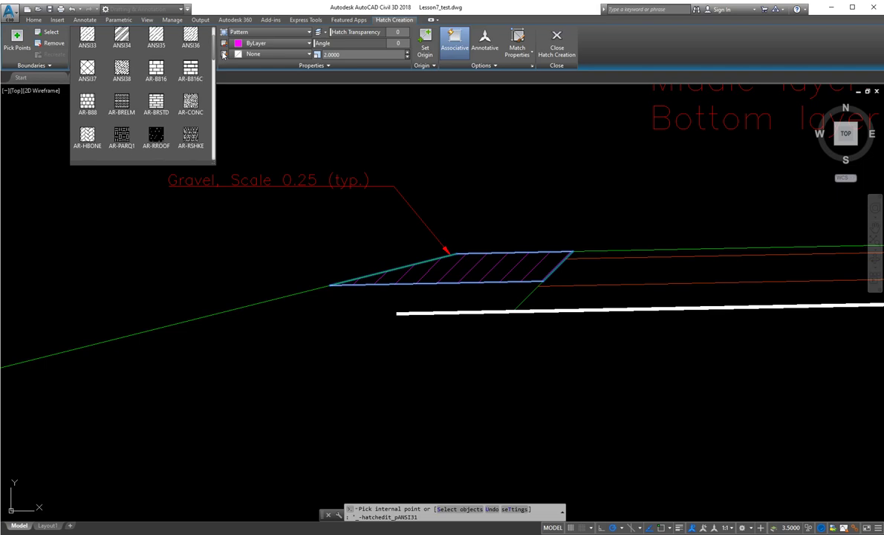
scroll(224, 56, "down", 1)
scroll(223, 58, "down", 4)
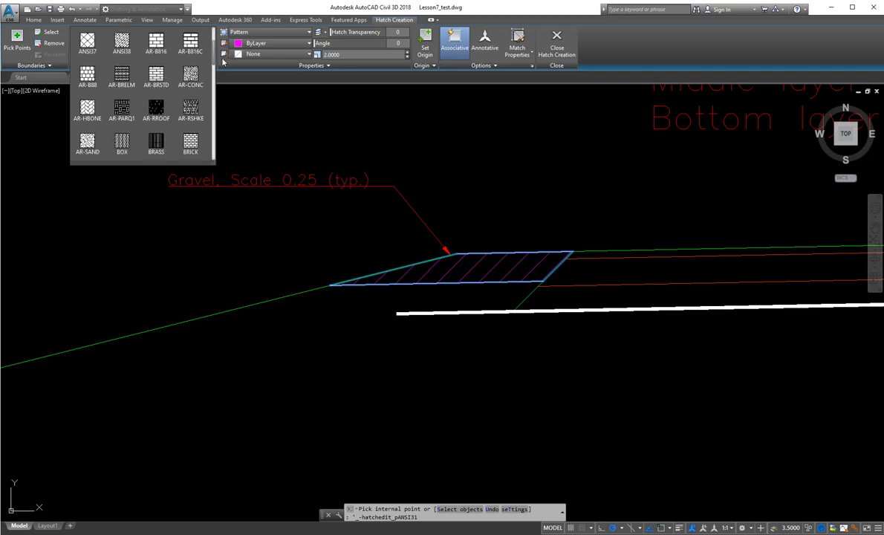
scroll(219, 86, "up", 1)
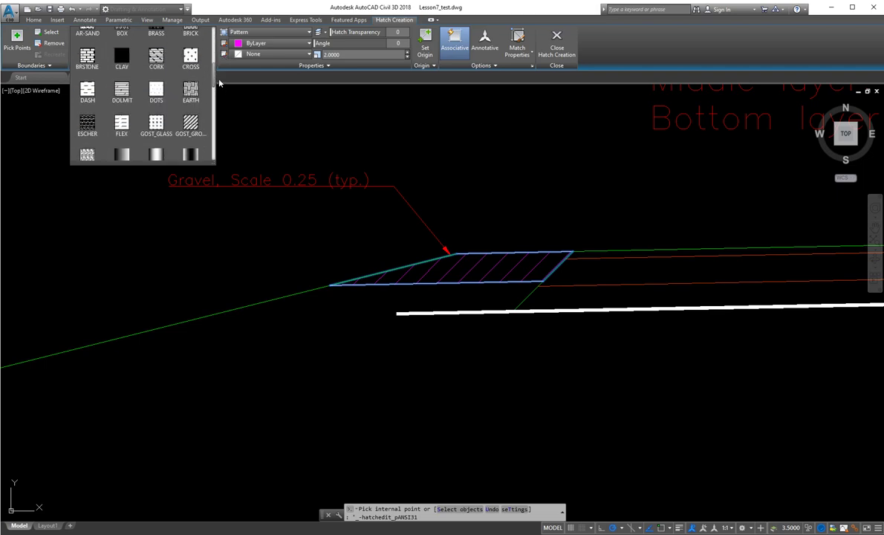
left_click_drag(220, 84, 217, 113)
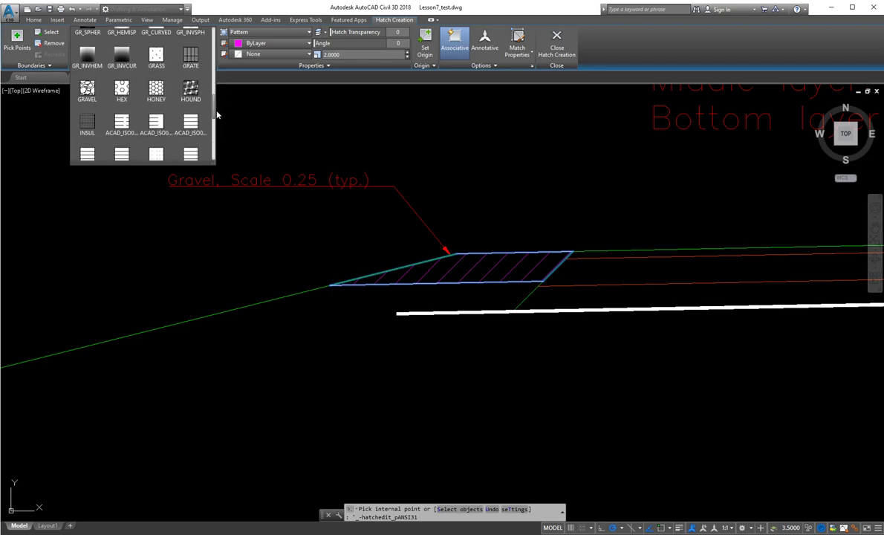
left_click(87, 89)
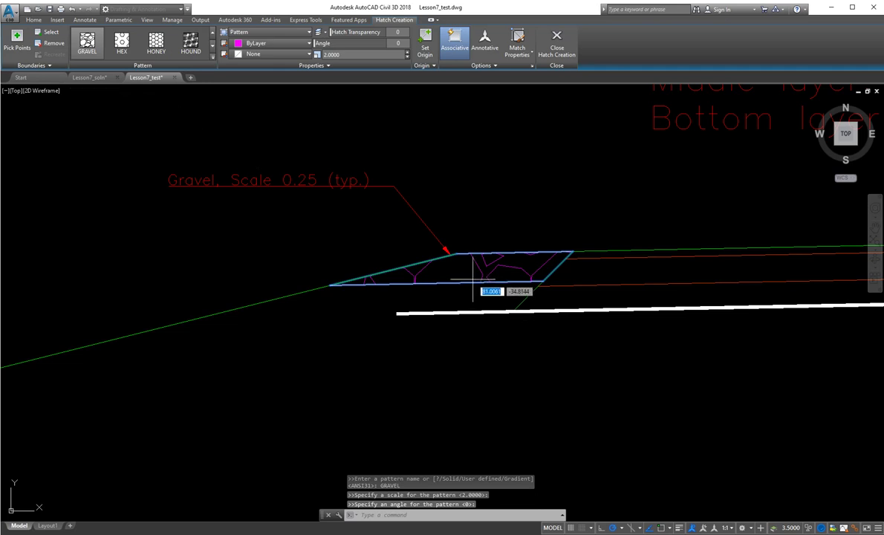
- Set the gravel hatch's scale to 0.25 and finish the left shoulder hatch
left_click(330, 54)
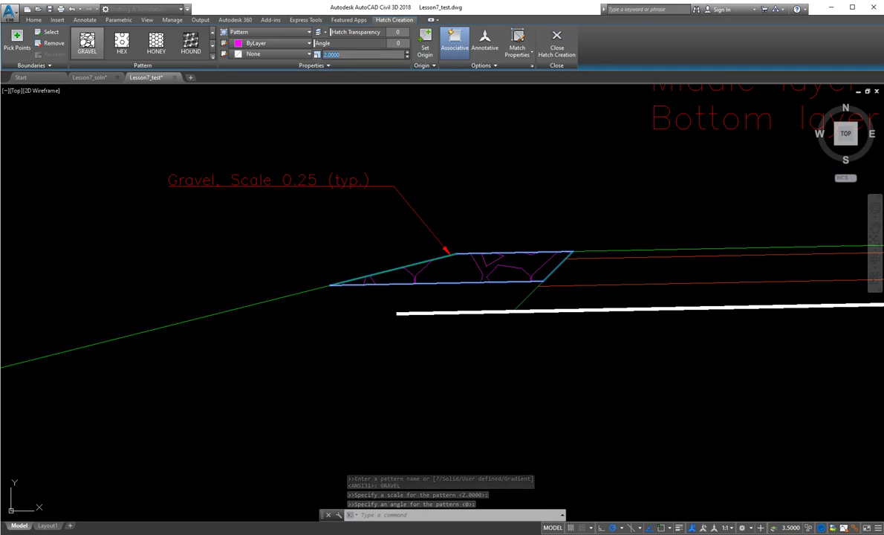
key("BackSpace")
type(".25")
key("Return")
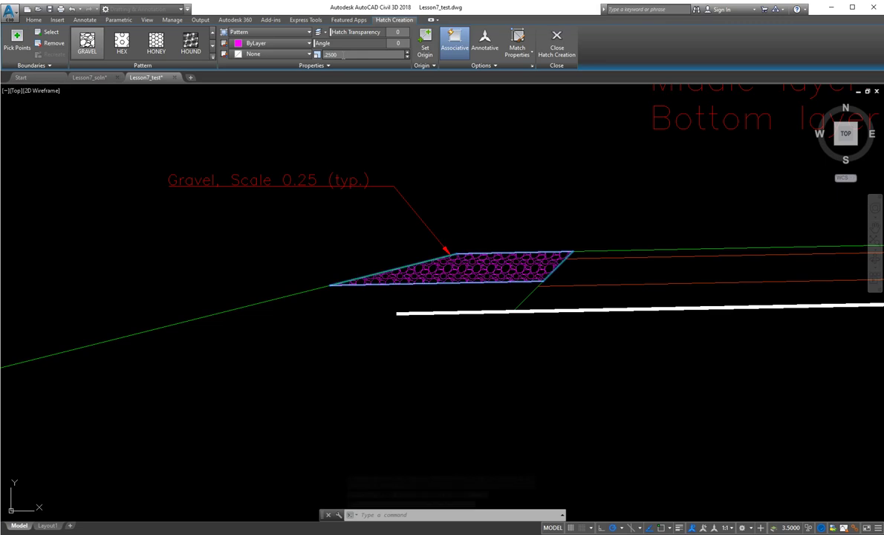
scroll(527, 343, "down", 3)
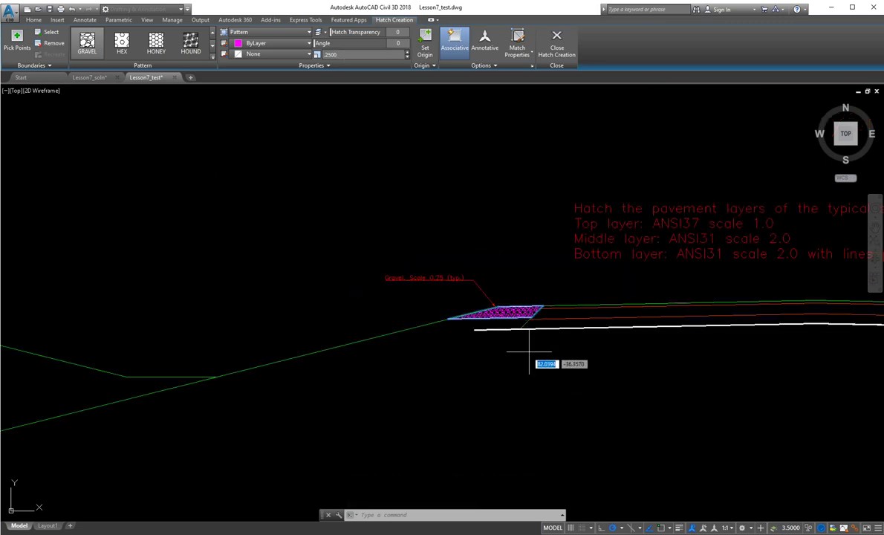
key("Escape")
key("Escape")
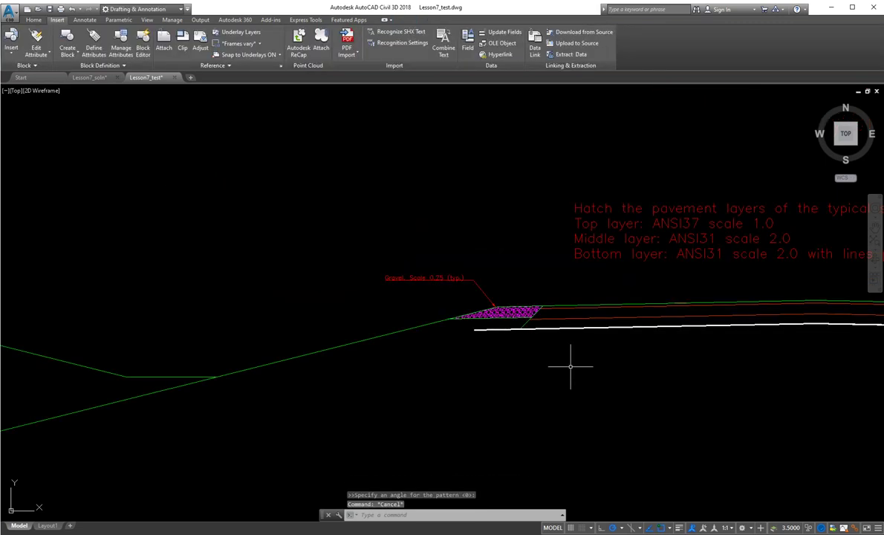
- Start a new hatch inside the thin top layer of the typical pavement section
middle_click_drag(662, 307, 300, 337)
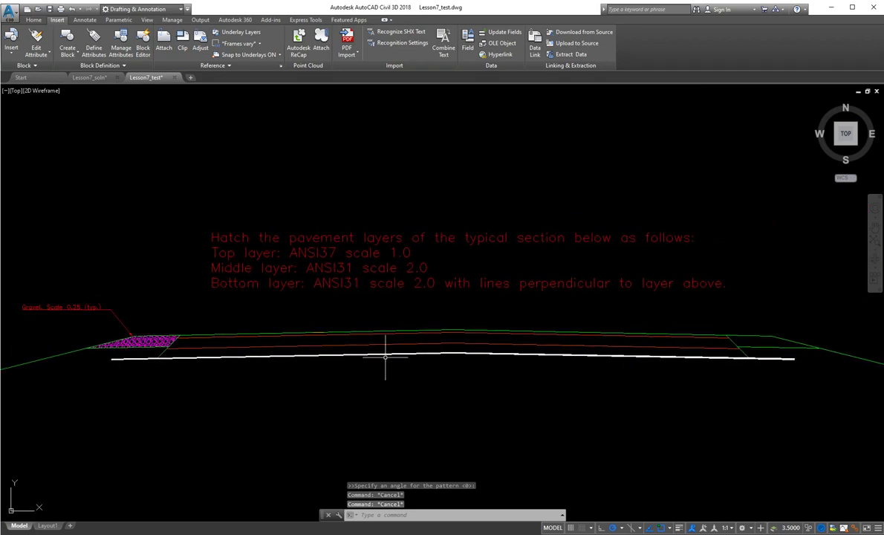
scroll(199, 343, "up", 2)
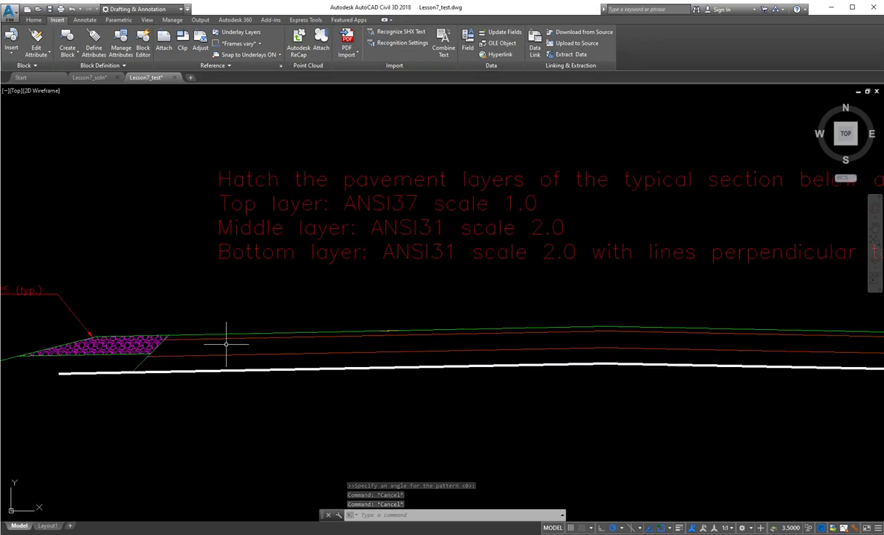
type("h")
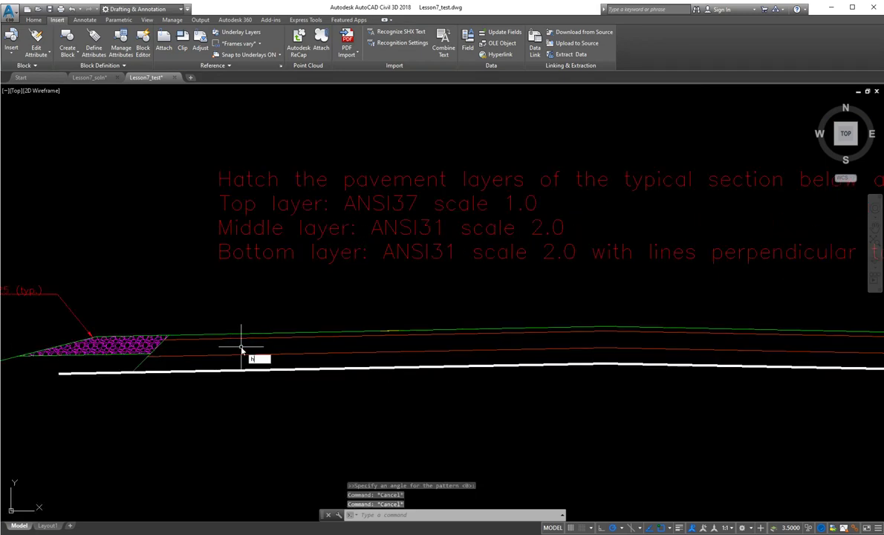
type("at")
key("Return")
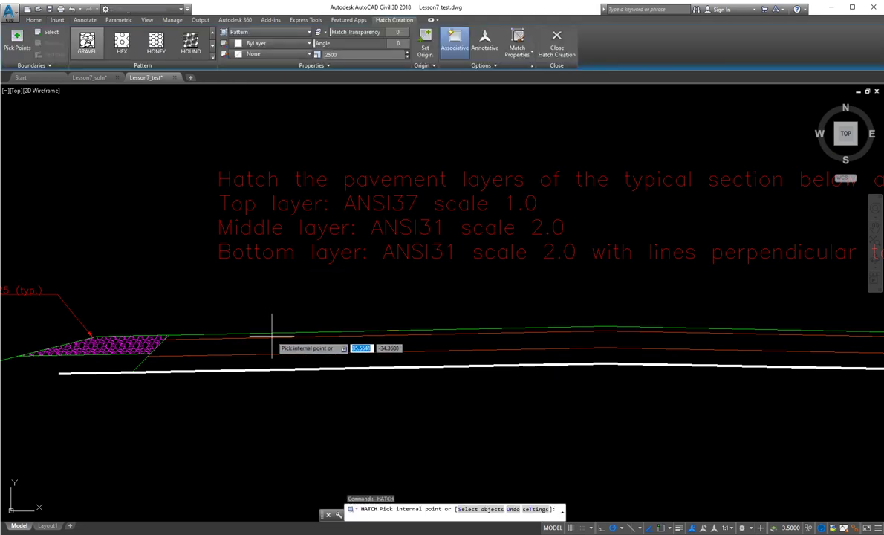
left_click(273, 338)
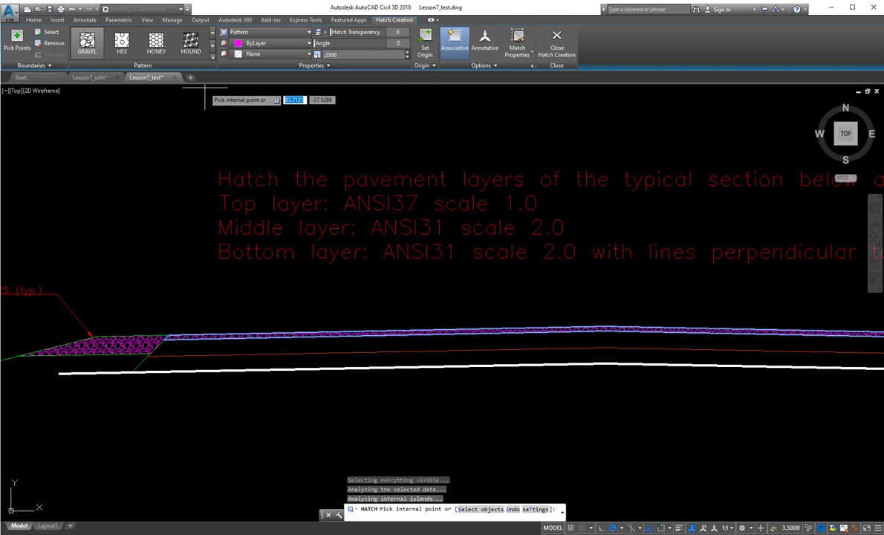
- Give the top pavement layer's hatch the ANSI37 pattern at a scale of 1.0
left_click(122, 41)
left_click(145, 41)
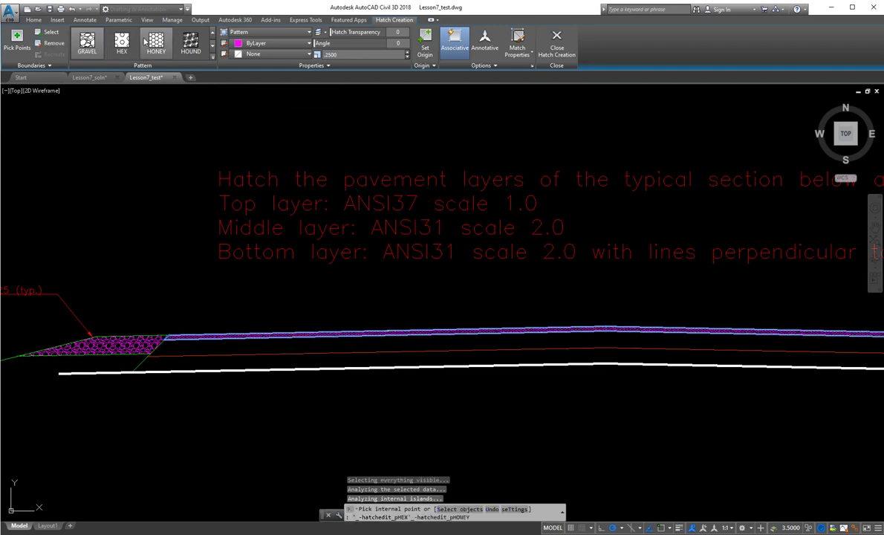
left_click(191, 41)
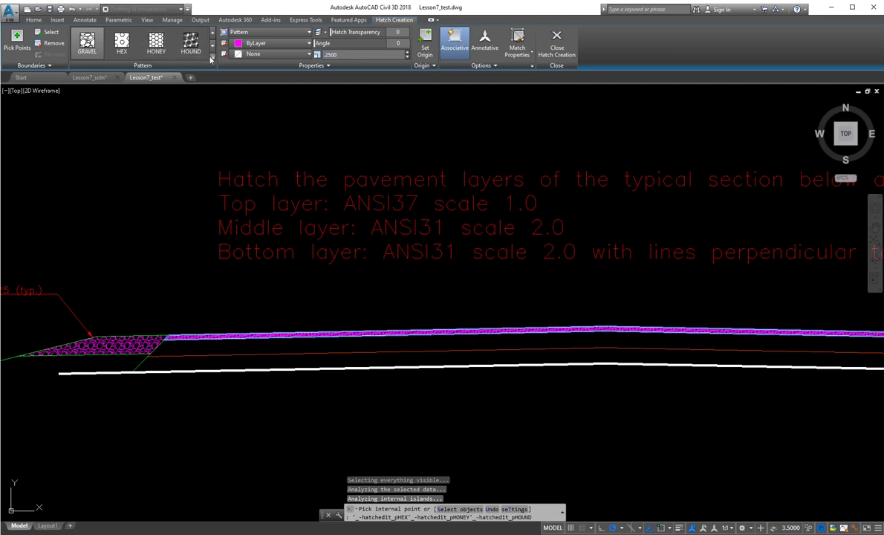
left_click(212, 54)
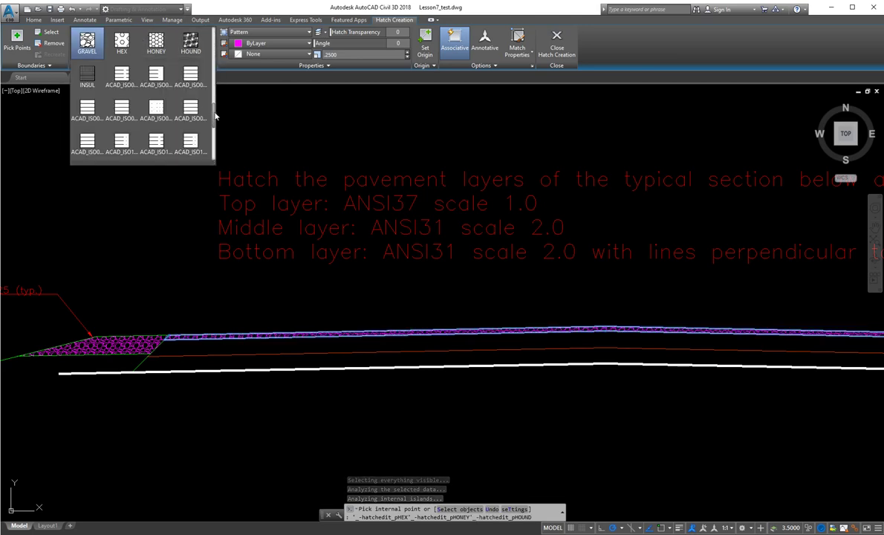
scroll(215, 67, "up", 4)
scroll(215, 59, "up", 4)
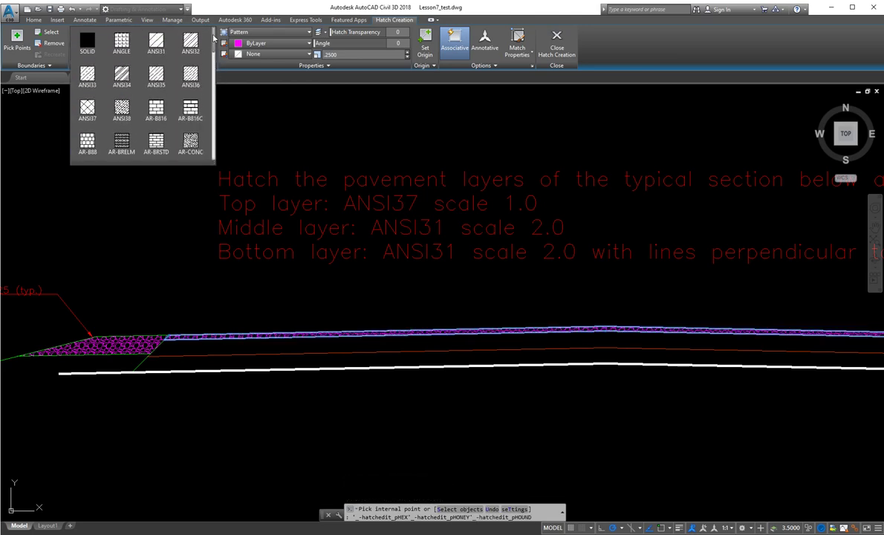
left_click(87, 110)
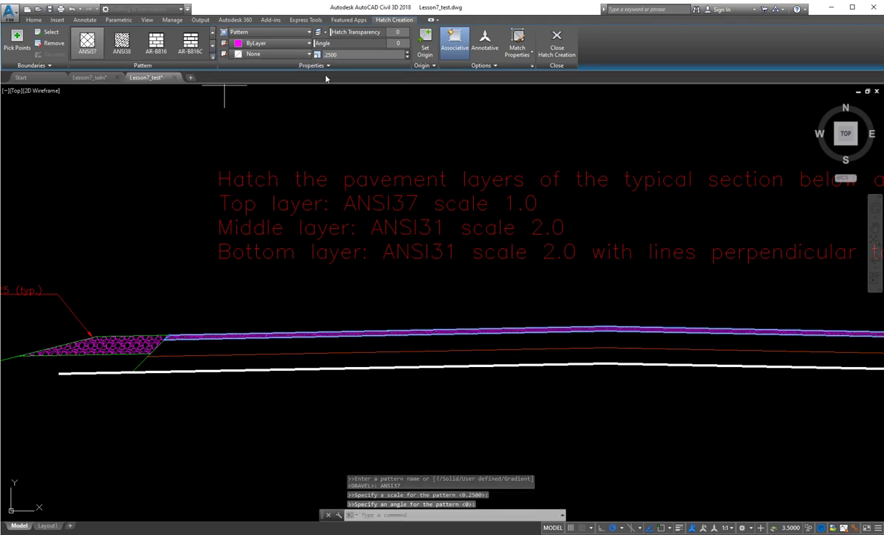
left_click(360, 54)
type("1")
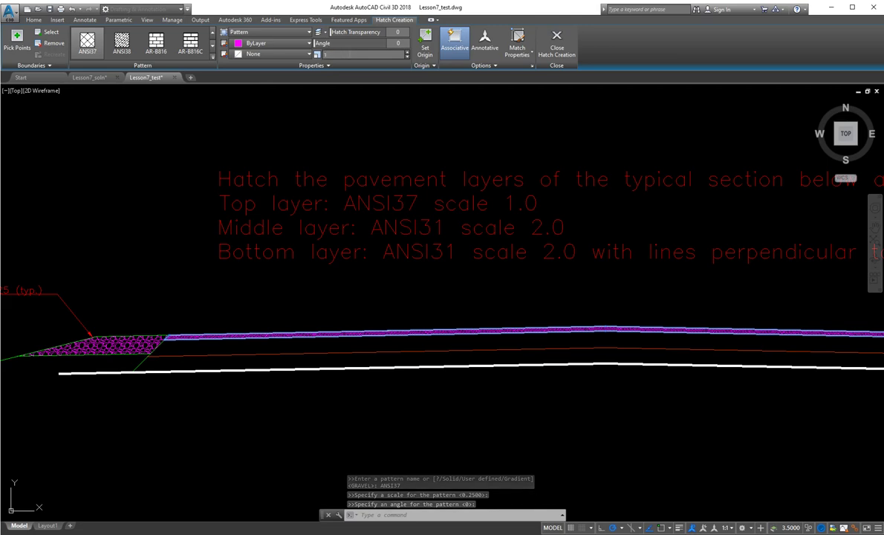
key("Return")
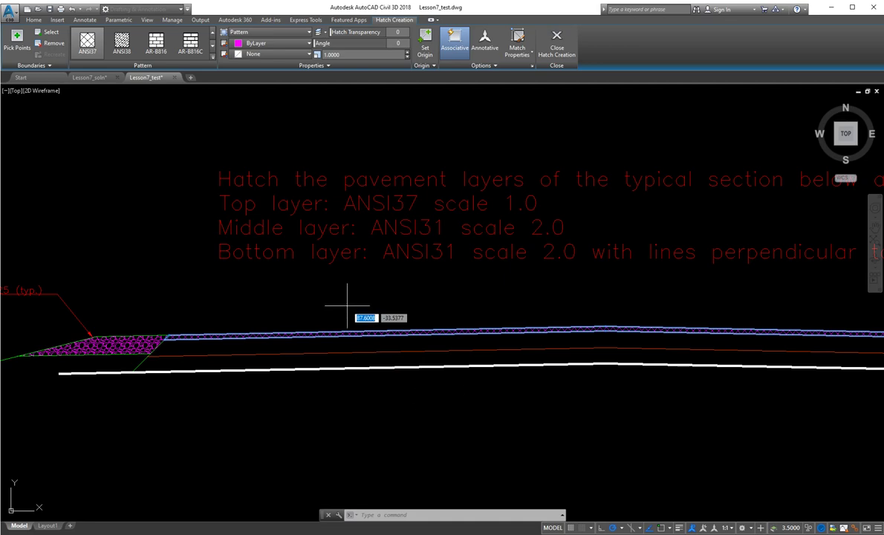
- Look over the deck exercise below the pavement section, including its written hatching instruction and the unhatched deck plan
scroll(532, 405, "down", 4)
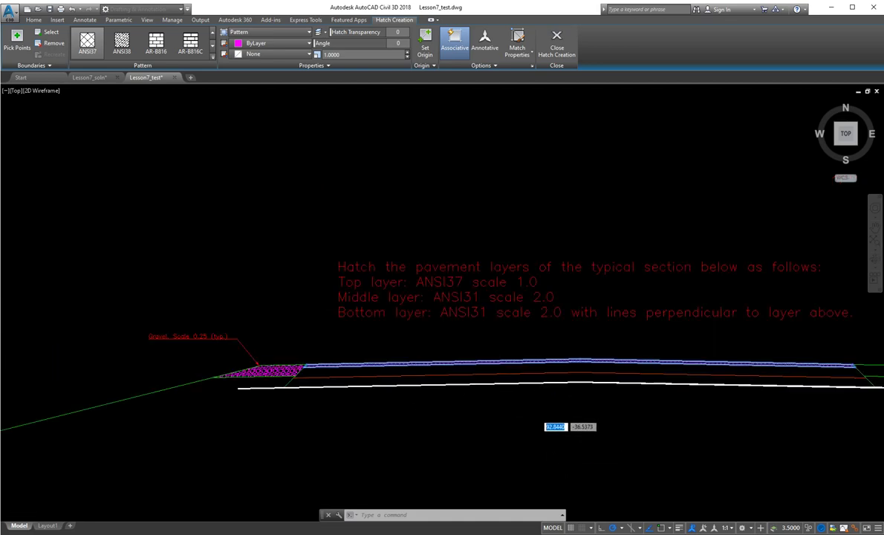
scroll(534, 418, "down", 2)
middle_click_drag(428, 457, 488, 297)
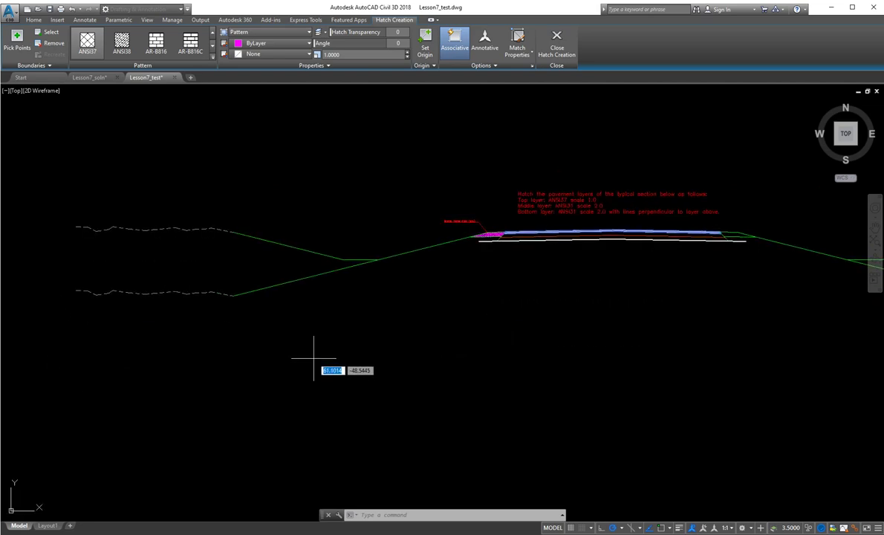
scroll(312, 360, "down", 3)
middle_click_drag(292, 415, 454, 339)
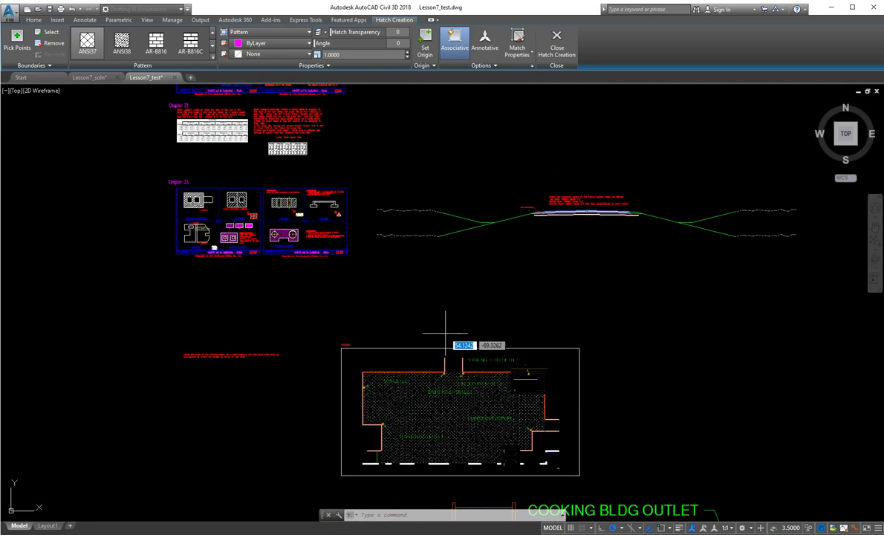
scroll(237, 371, "up", 5)
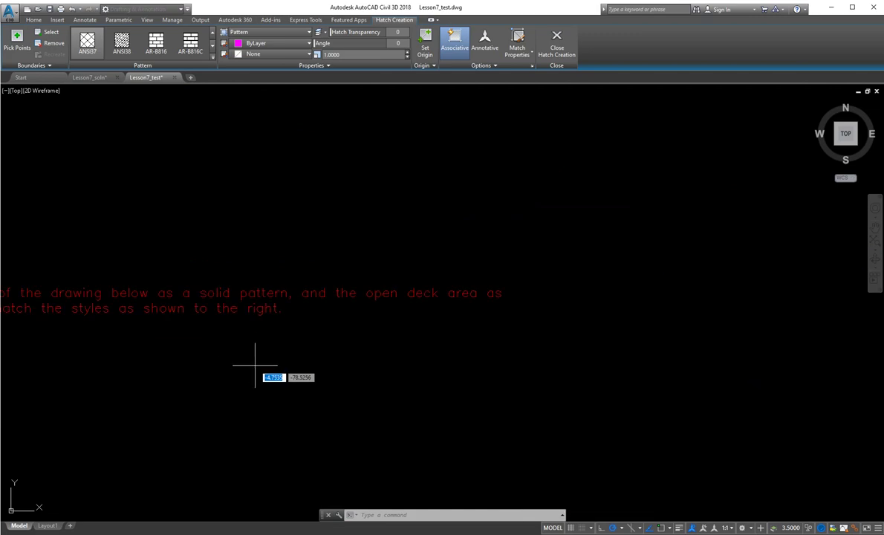
scroll(315, 385, "down", 2)
scroll(315, 384, "down", 8)
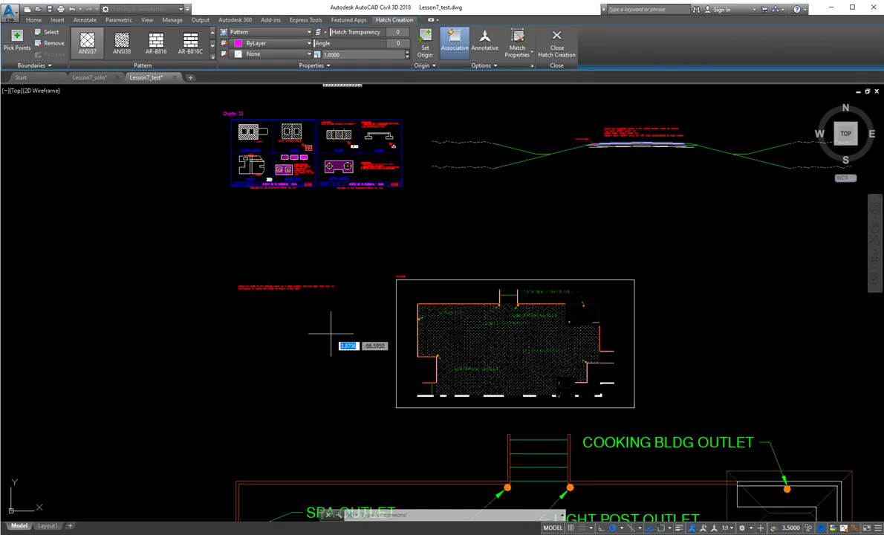
middle_click_drag(315, 341, 368, 268)
middle_click_drag(361, 363, 354, 286)
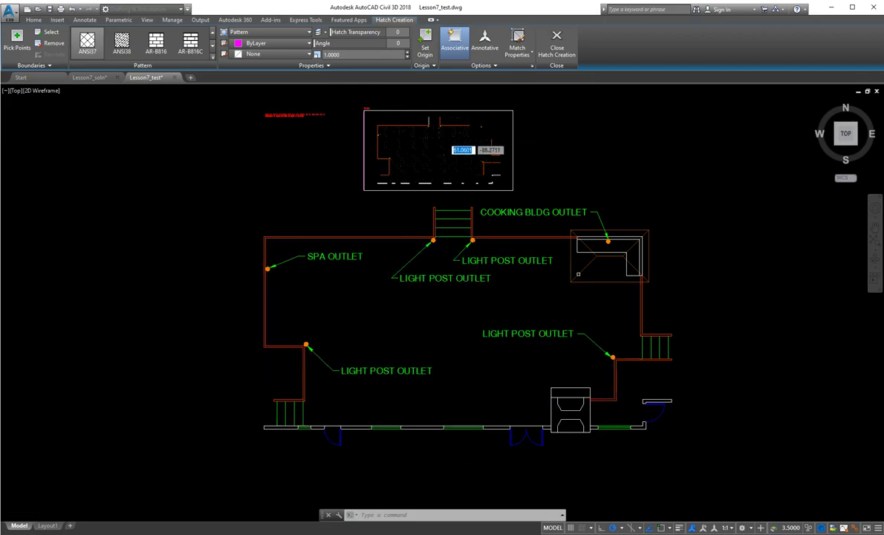
- Examine the hatch styles in the Example deck plan and compare them with the unhatched deck plan below it
scroll(453, 149, "up", 10)
scroll(476, 204, "down", 4)
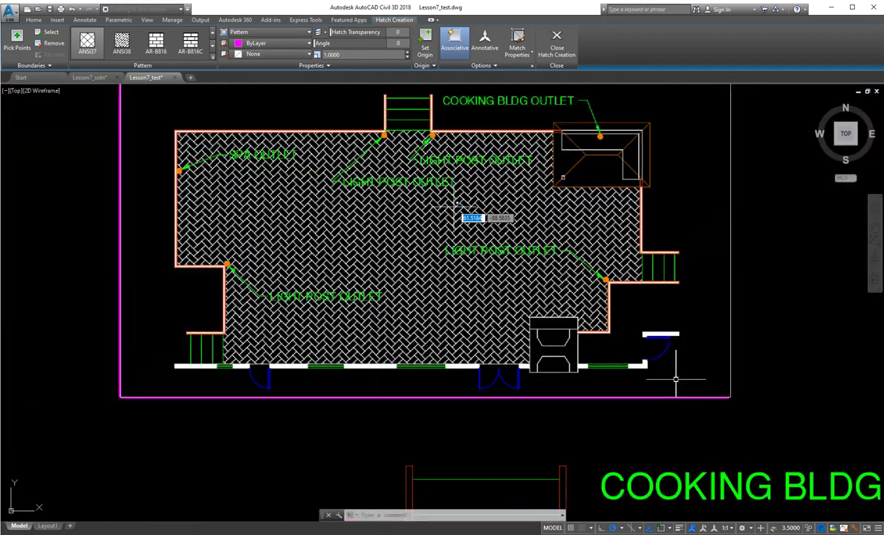
middle_click_drag(454, 208, 453, 258)
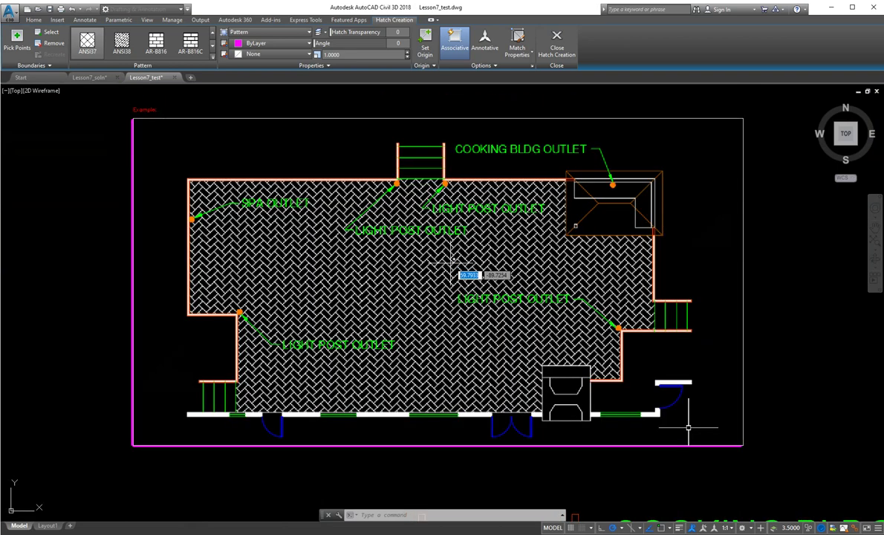
scroll(384, 309, "down", 1)
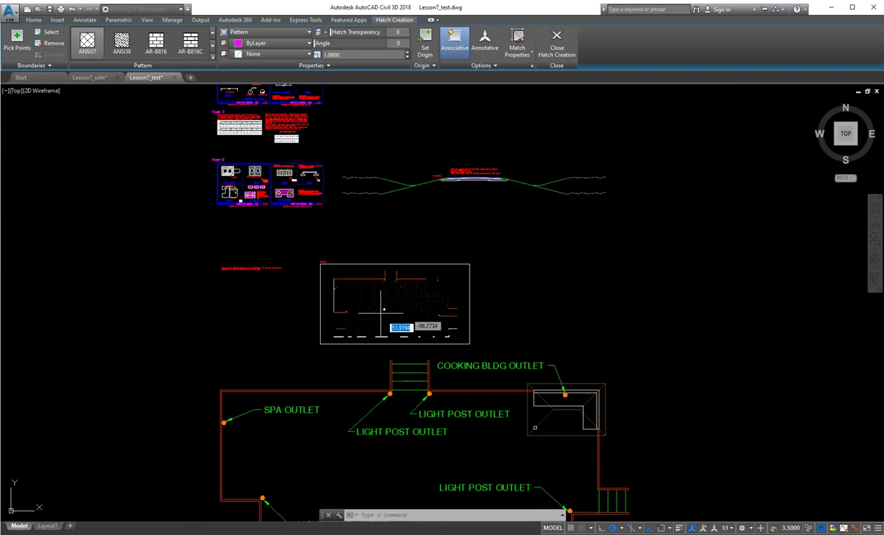
middle_click_drag(385, 395, 380, 286)
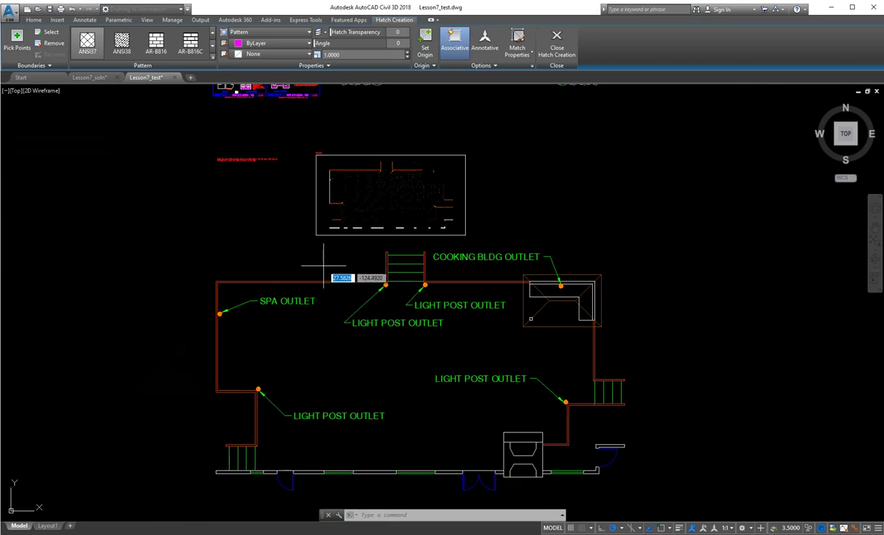
scroll(365, 256, "up", 5)
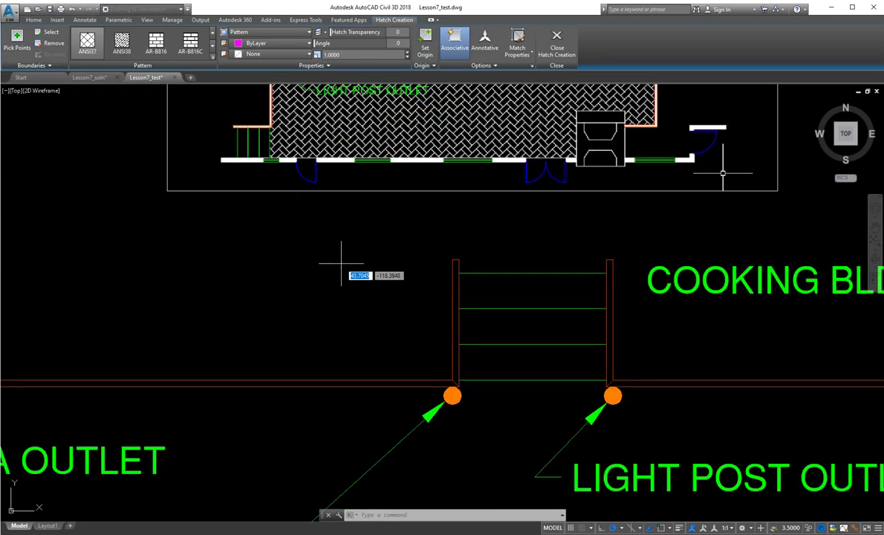
scroll(340, 293, "down", 6)
scroll(349, 212, "up", 3)
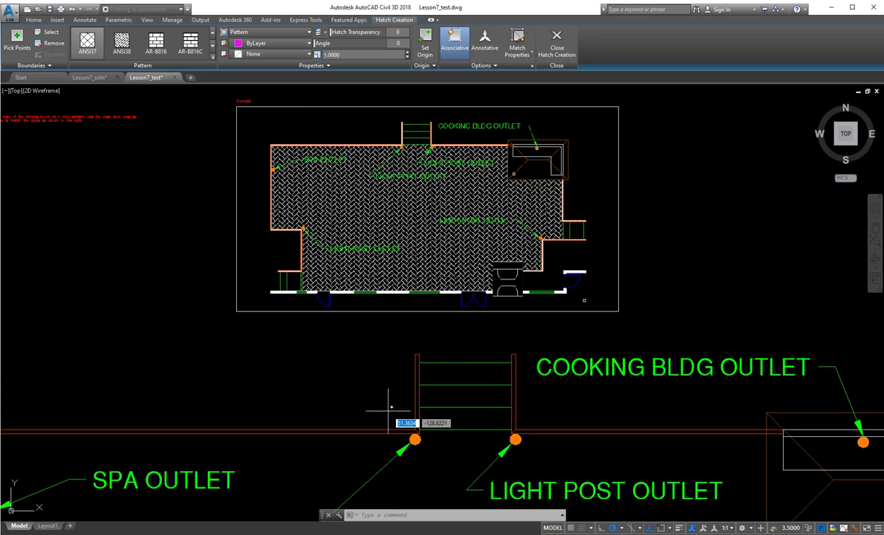
- Start the hatch inside the deck plan's open area and give it the AR-HBONE pattern
middle_click_drag(390, 407, 401, 191)
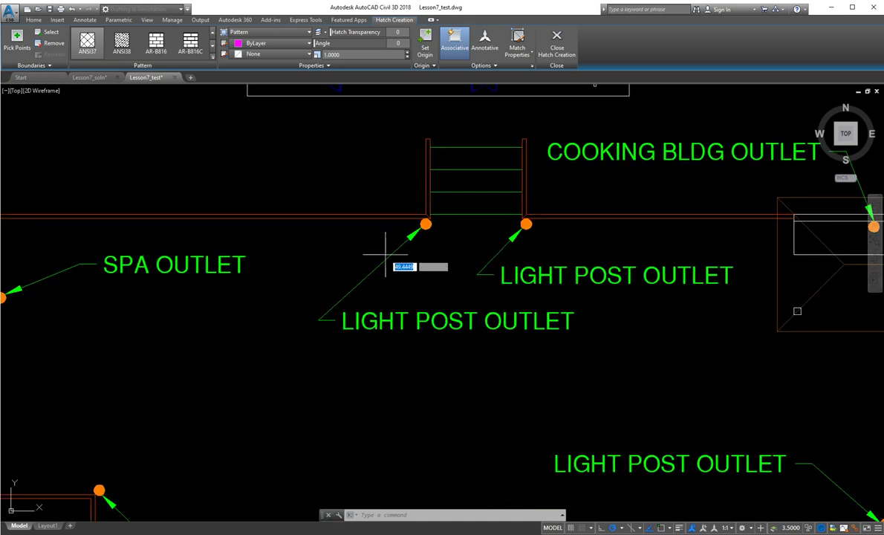
left_click(341, 418)
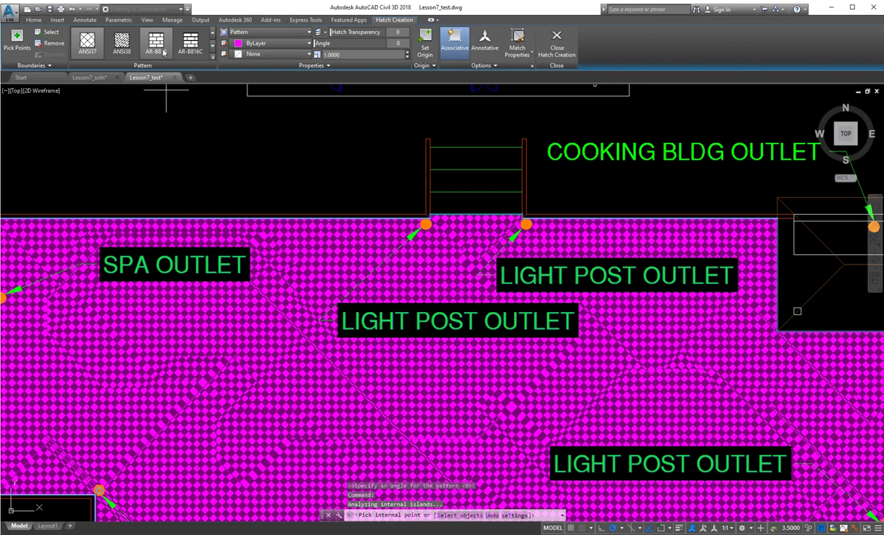
left_click(193, 42)
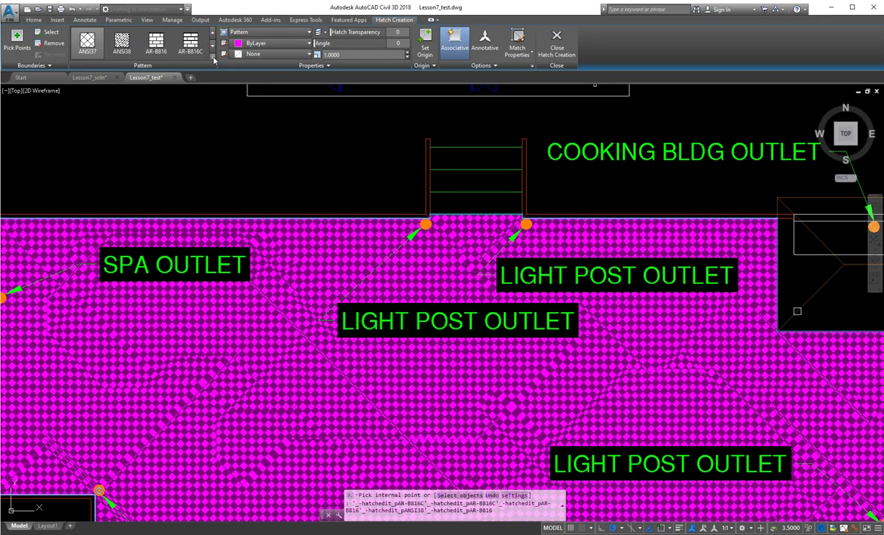
left_click(213, 56)
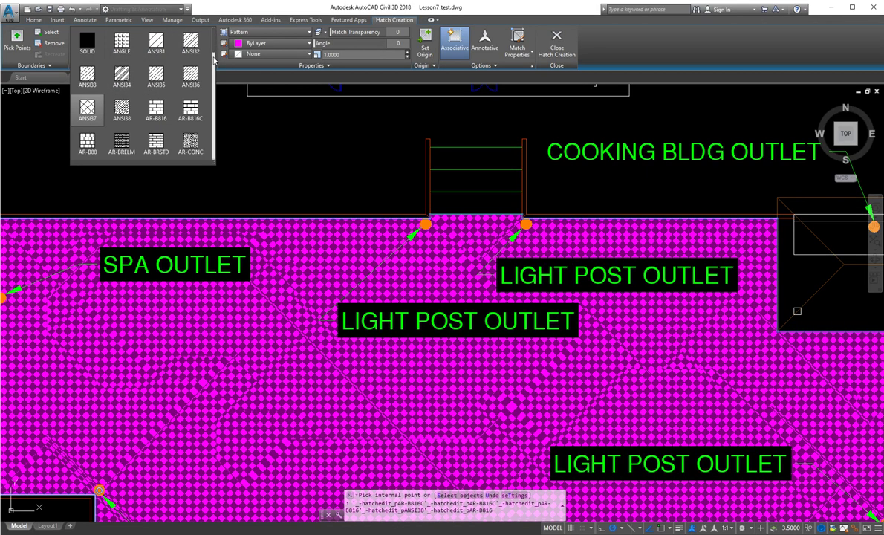
scroll(213, 74, "down", 4)
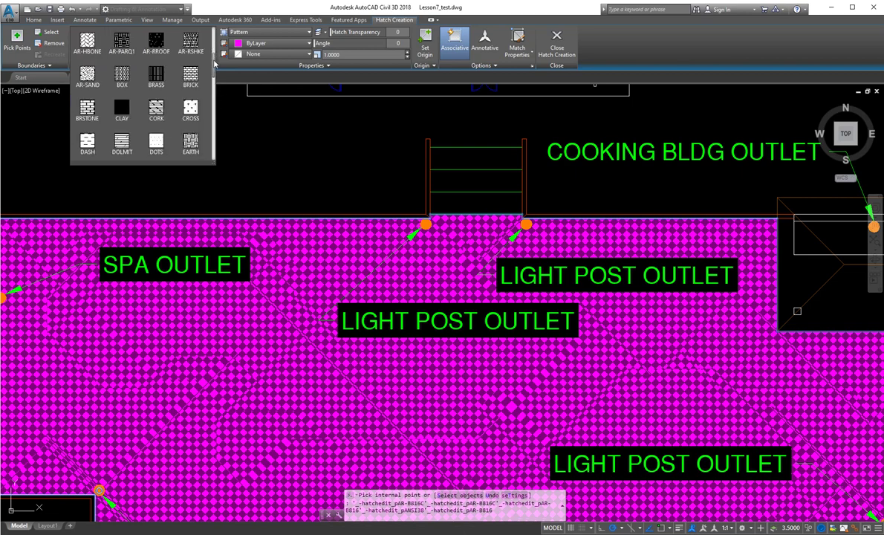
mouse_move(215, 65)
left_mouse_down()
mouse_move(211, 125)
mouse_move(216, 37)
mouse_move(212, 54)
left_mouse_up()
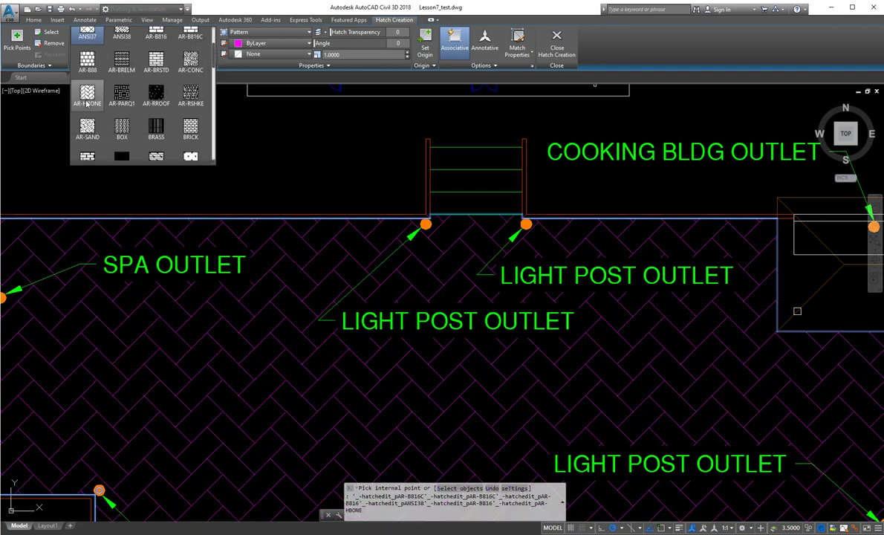
left_click(87, 101)
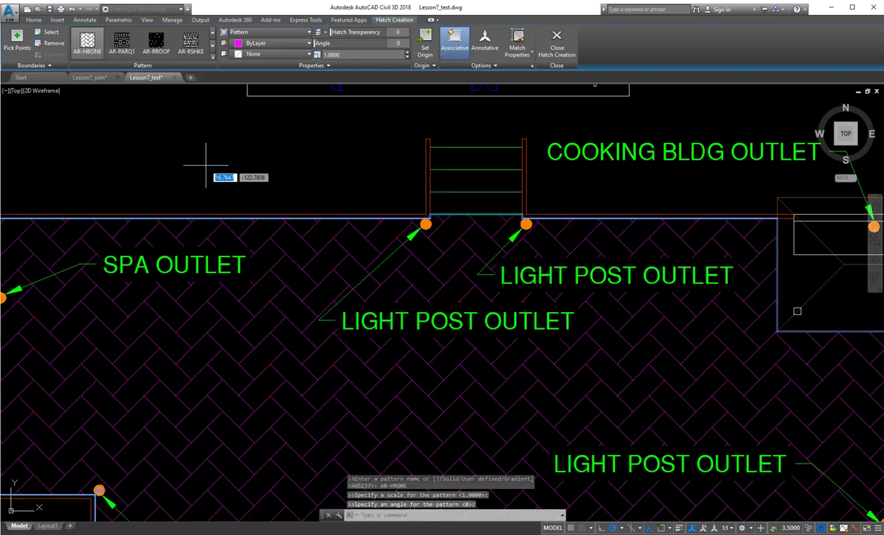
- Compare the herringbone with the Example plan, set the deck hatch's scale to 0.25 and finish the hatch
scroll(473, 361, "down", 5)
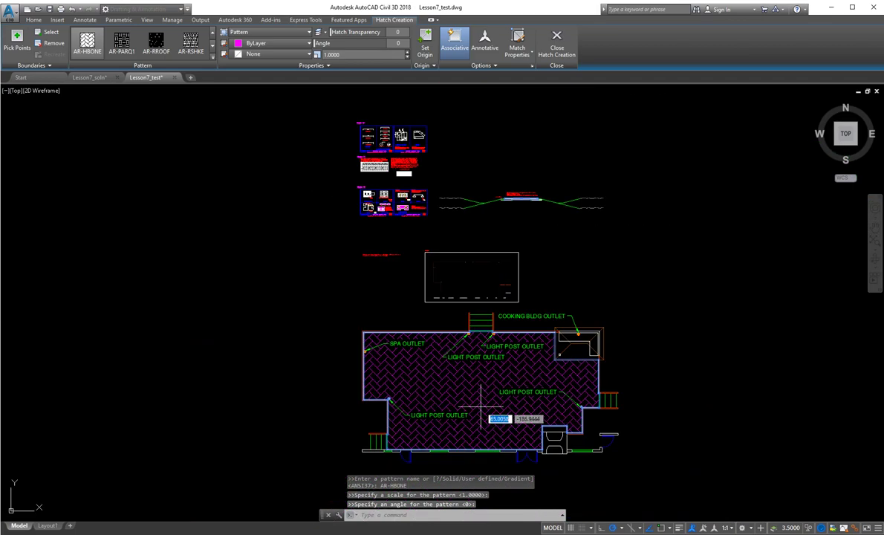
scroll(468, 364, "up", 2)
scroll(446, 297, "up", 4)
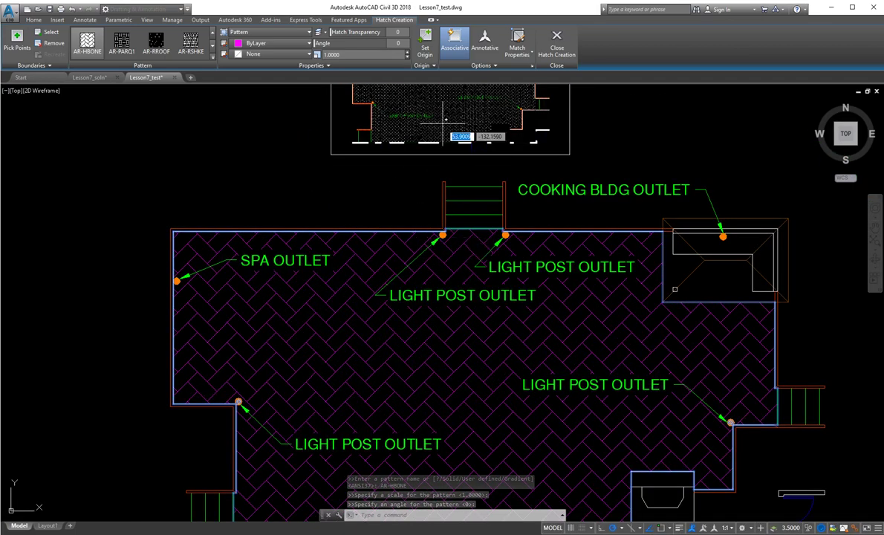
scroll(451, 145, "up", 5)
scroll(444, 157, "down", 5)
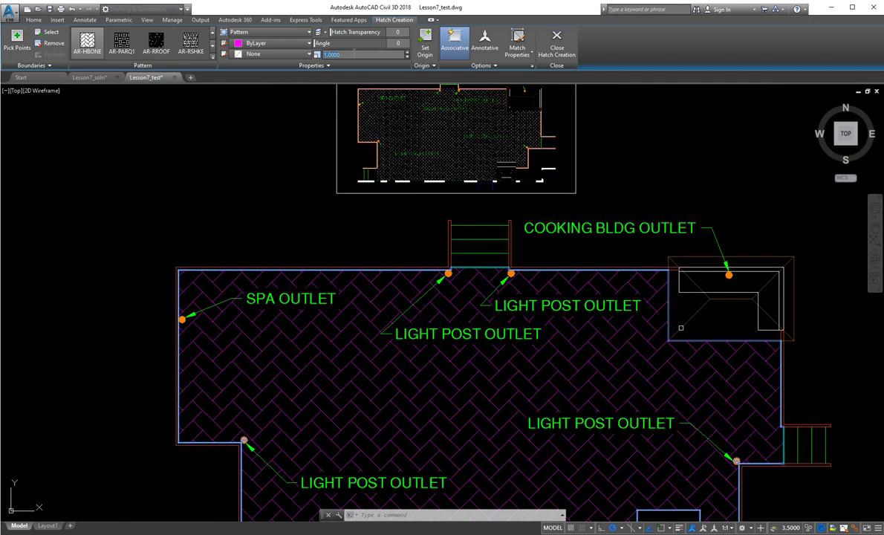
key("Return")
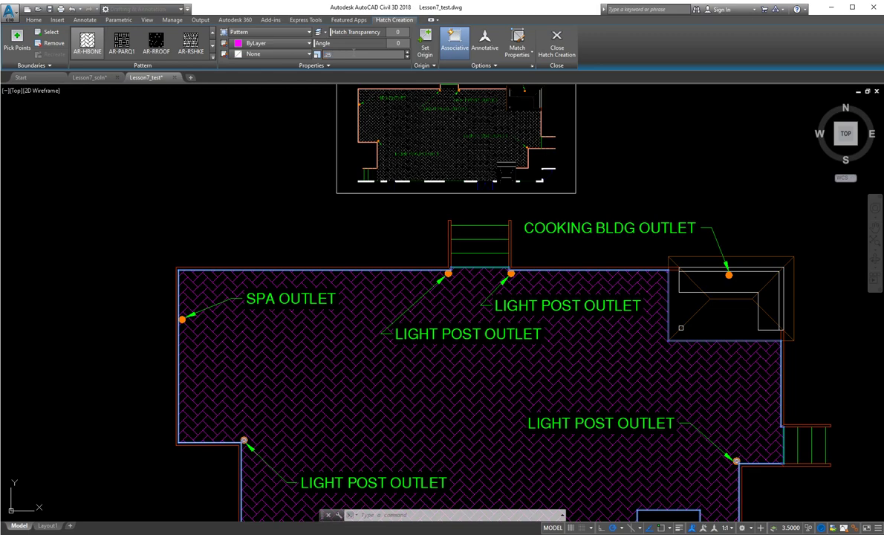
key("Return")
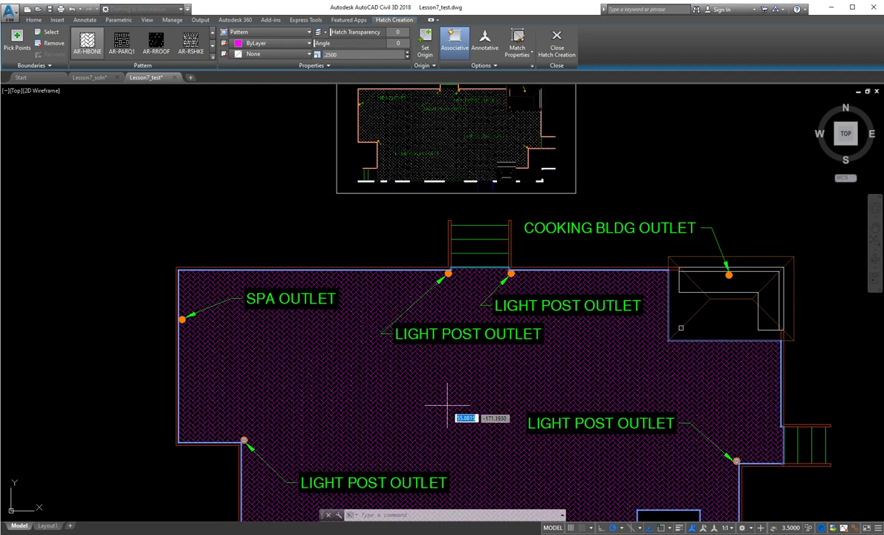
mouse_move(448, 404)
middle_mouse_down()
mouse_move(376, 329)
mouse_move(361, 327)
middle_mouse_up()
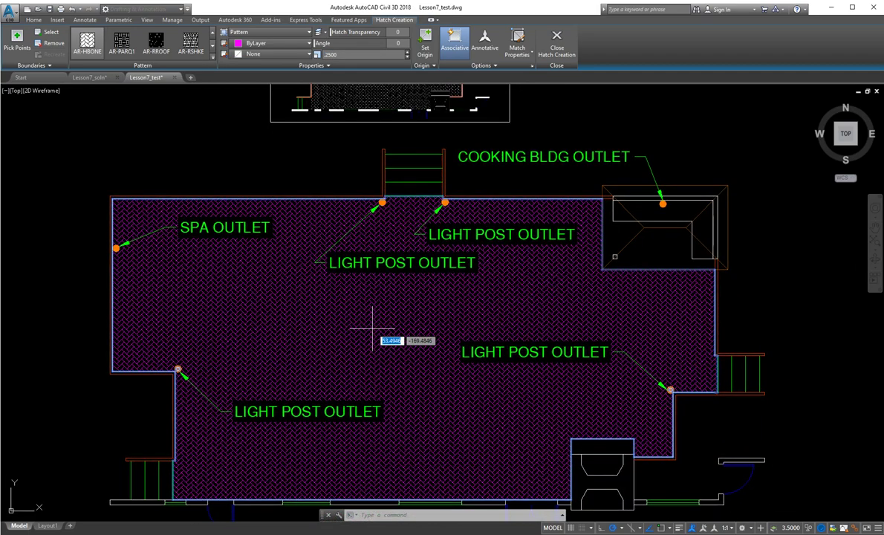
left_click(556, 44)
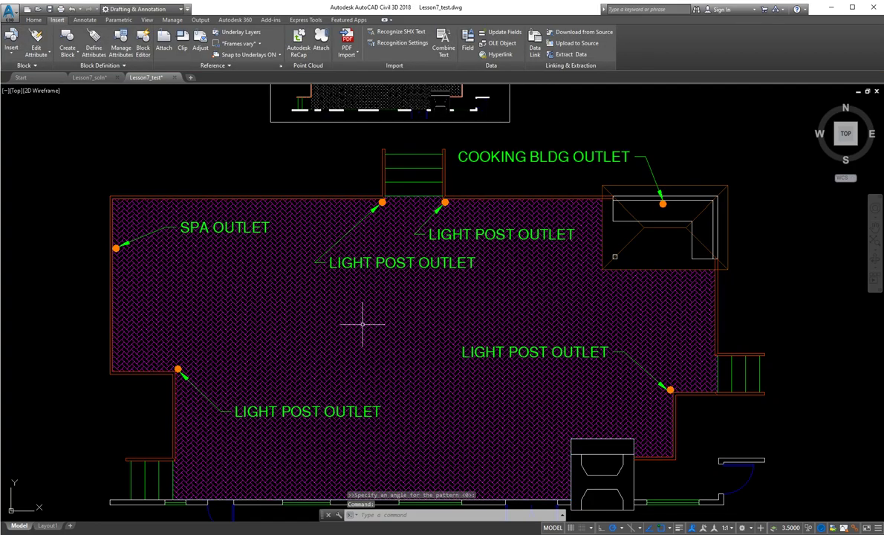
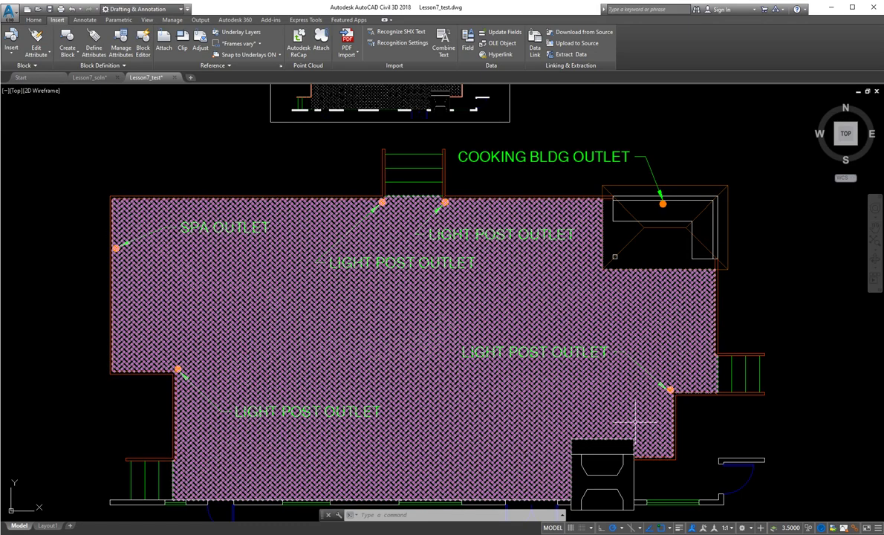
- Select the deck's herringbone hatch and display its boundary objects
key("Escape")
key("Escape")
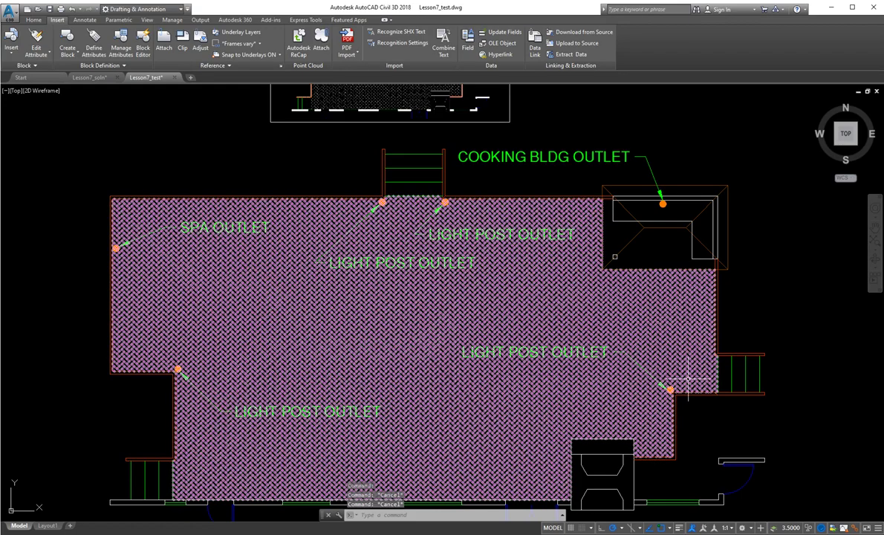
left_click(672, 407)
scroll(671, 405, "up", 7)
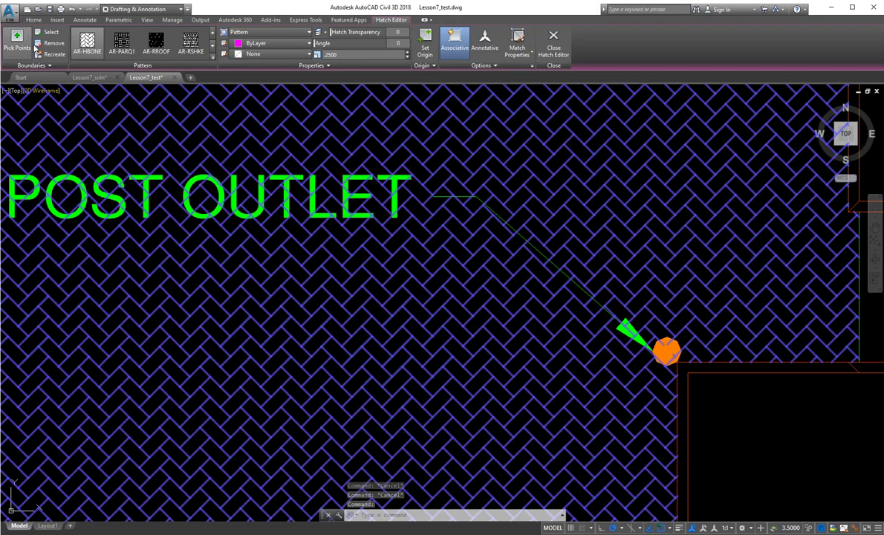
left_click(41, 65)
left_click(45, 77)
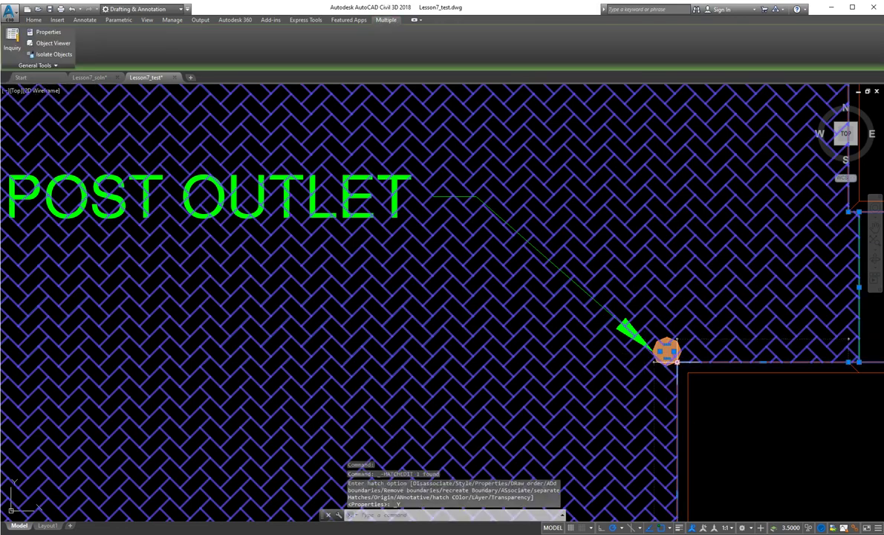
- Stretch the deck boundary's inner corner at the light post outlet beside the east stairs inward, away from the railing
left_click(677, 362)
left_click(663, 301)
left_click(846, 361)
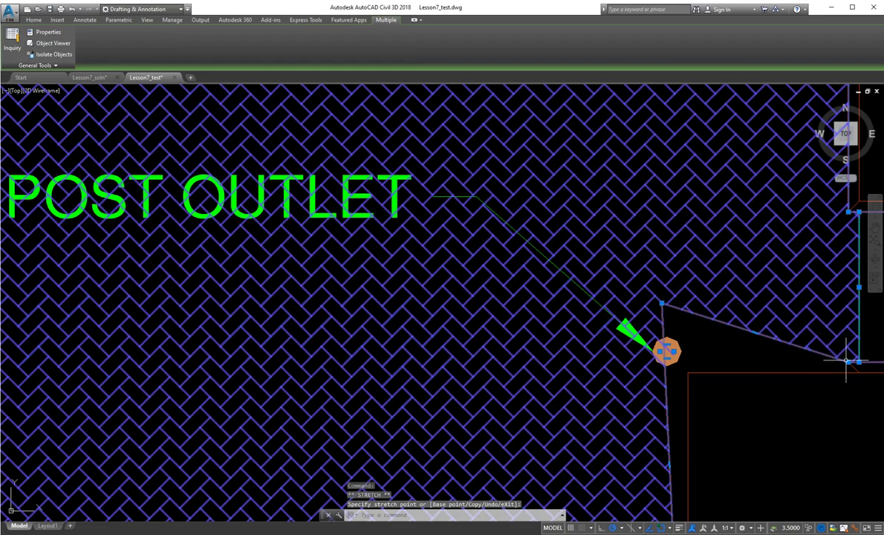
scroll(785, 365, "down", 4)
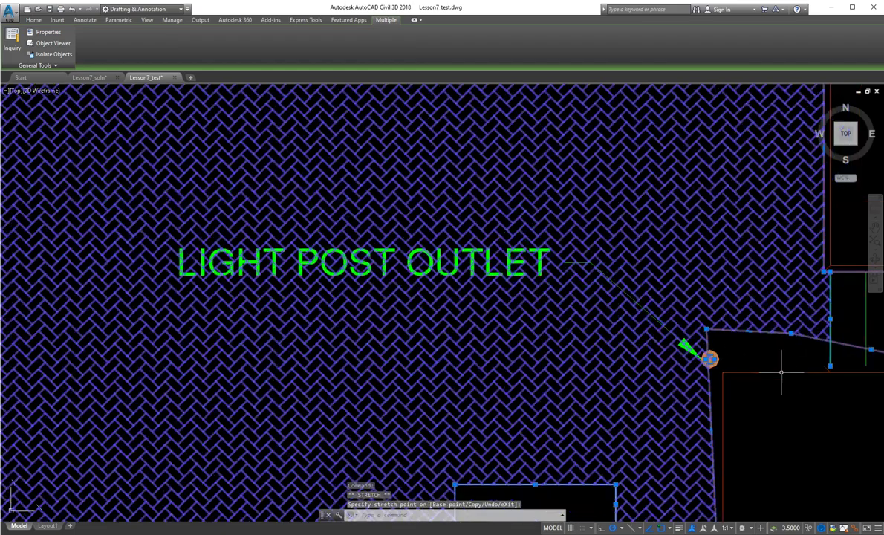
middle_click_drag(778, 396, 770, 293)
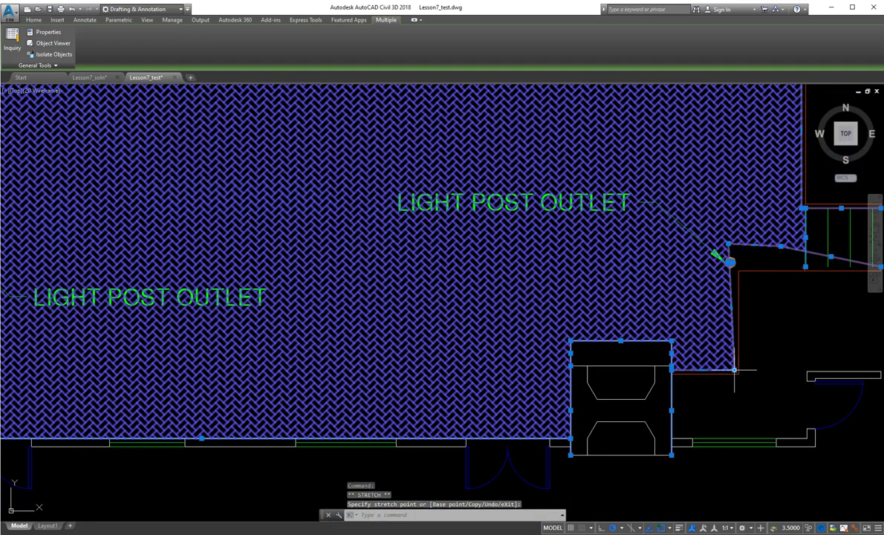
- Stretch the hatch corner beside the fireplace inward and place the matching railing corner near the deck's outer corner
left_click(734, 370)
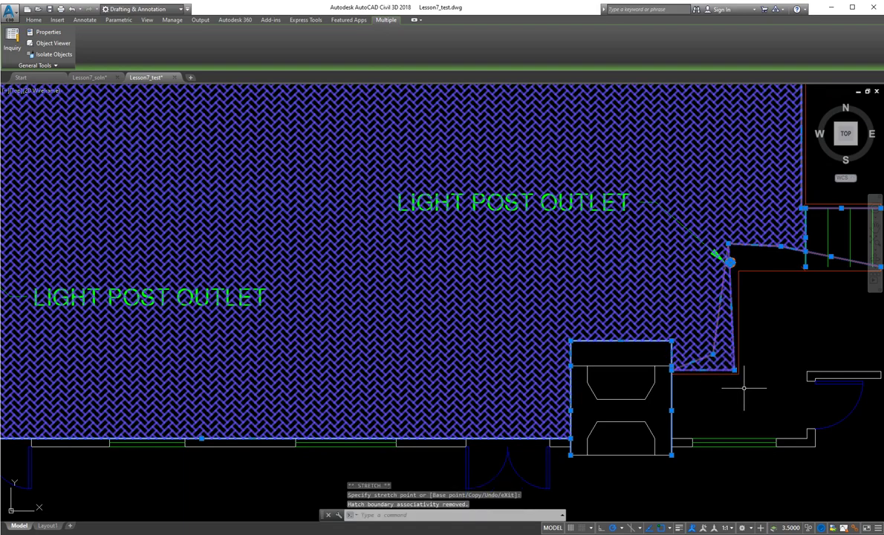
left_click(711, 354)
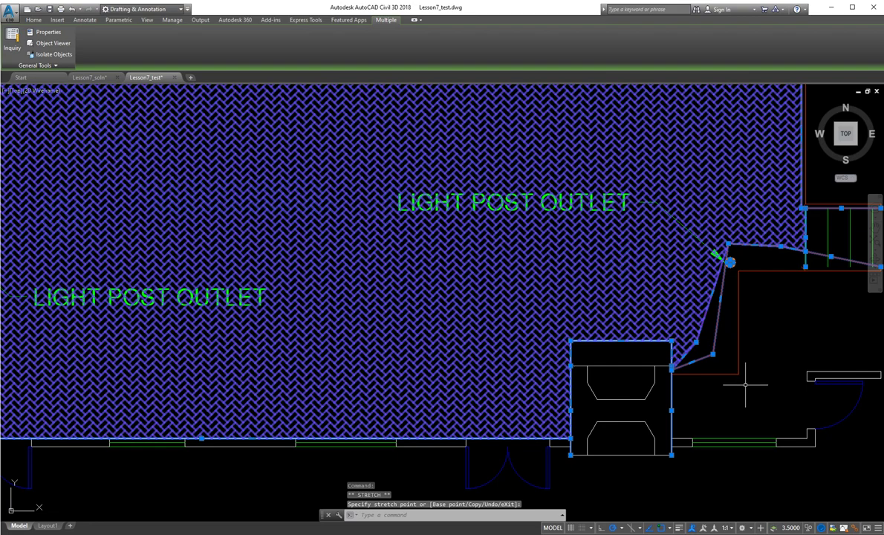
left_click(712, 354)
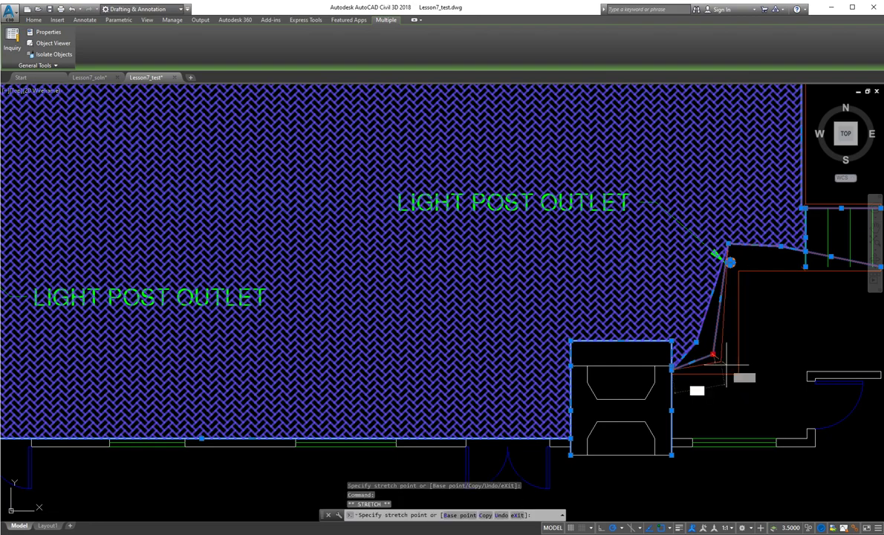
right_click(735, 371)
left_click(750, 394)
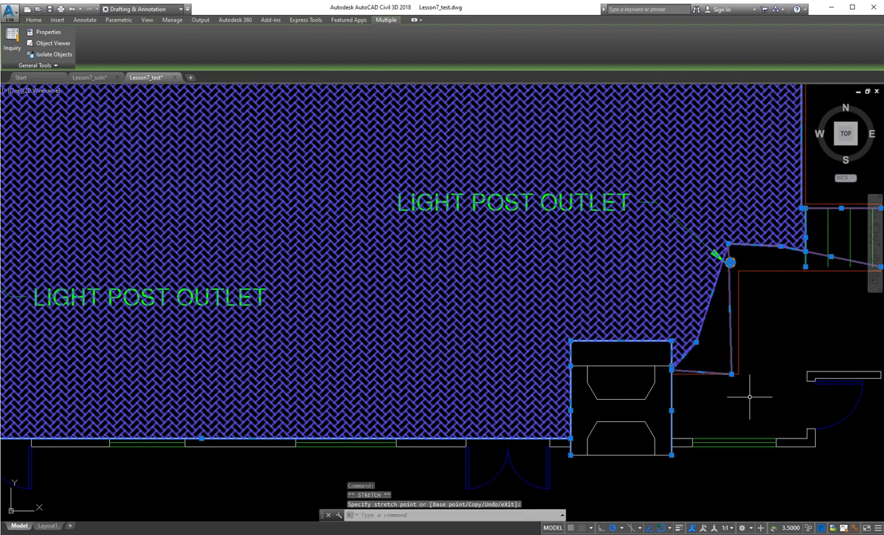
- Examine the displayed boundary objects around the whole deck hatch, including the reshaped southeast corner and the west stairs
scroll(694, 352, "up", 2)
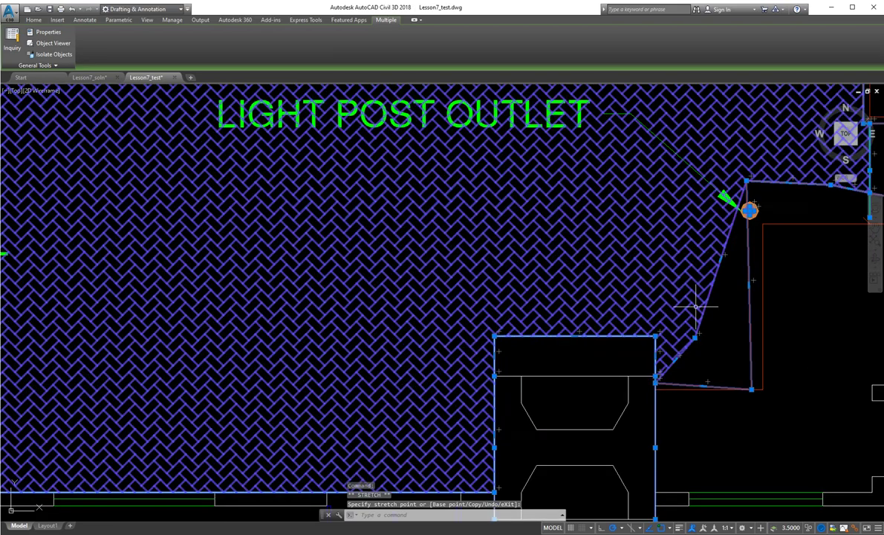
scroll(701, 343, "down", 6)
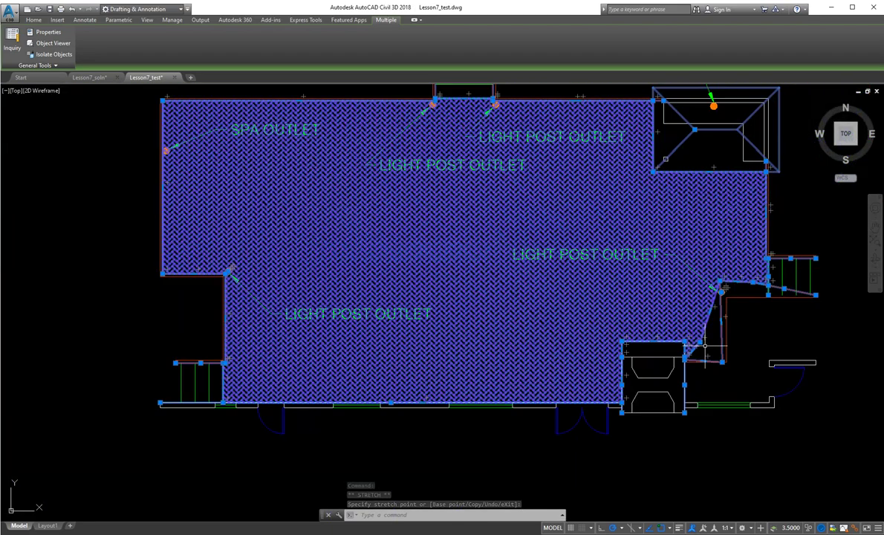
scroll(405, 373, "up", 4)
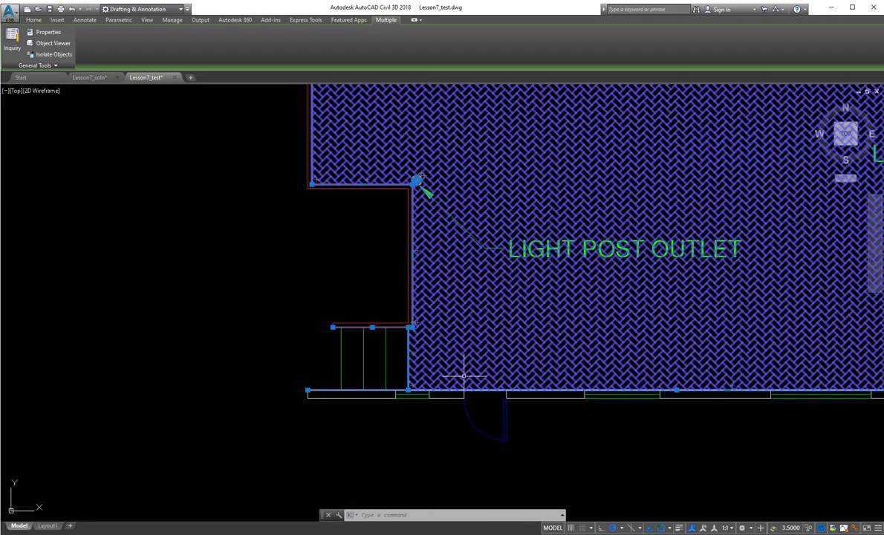
scroll(462, 374, "down", 2)
middle_click_drag(529, 262, 529, 356)
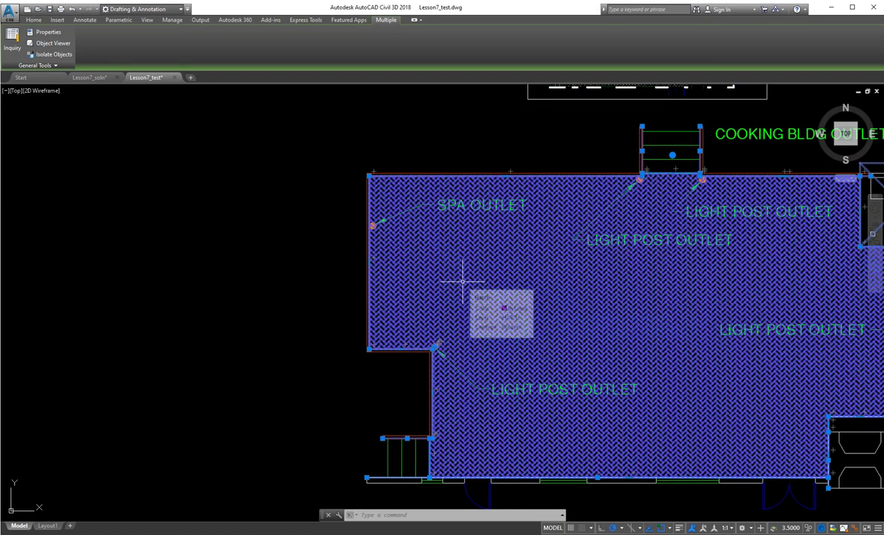
middle_click_drag(756, 370, 544, 342)
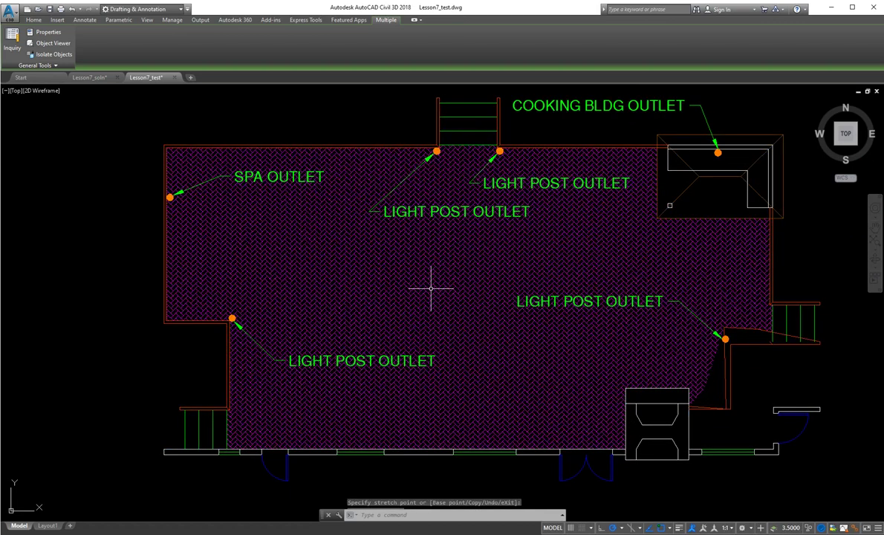
key("Escape")
key("Escape")
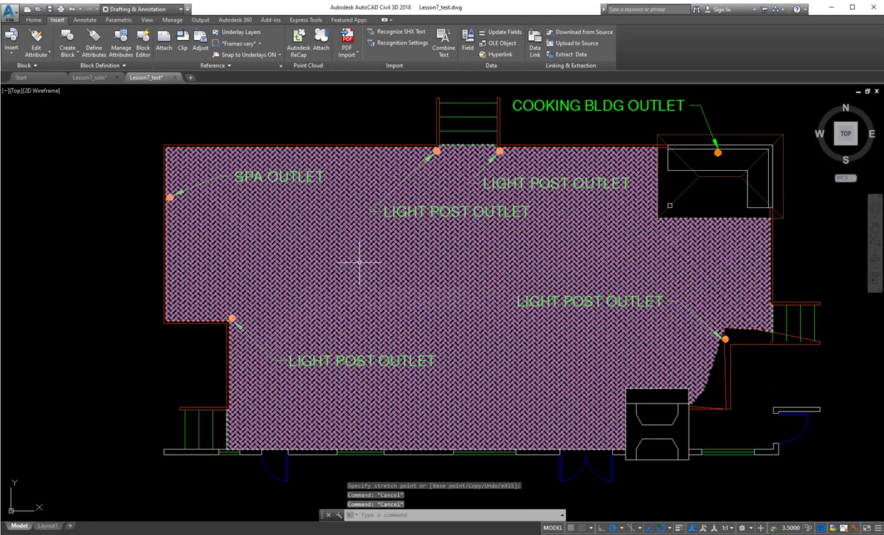
- Select the deck hatch again to inspect its own boundary grips, and clear the selection
left_click(368, 259)
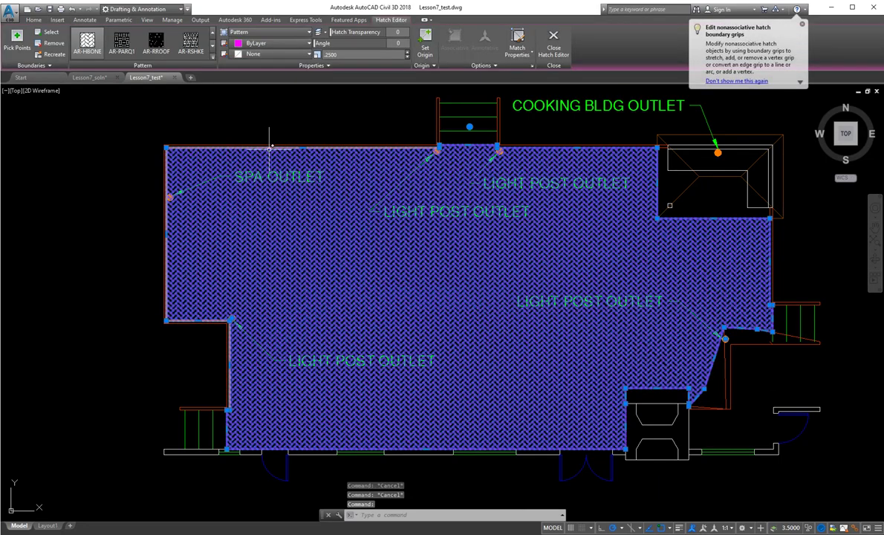
mouse_move(77, 82)
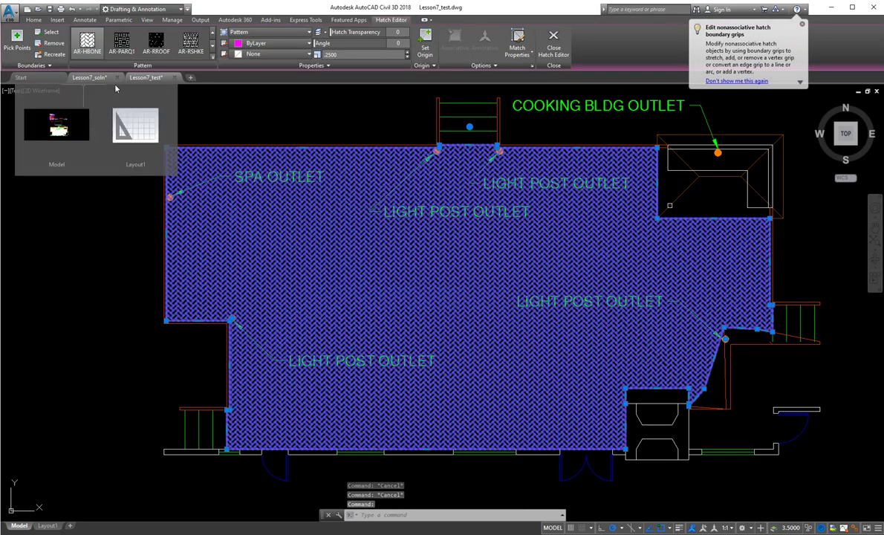
key("Escape")
key("Escape")
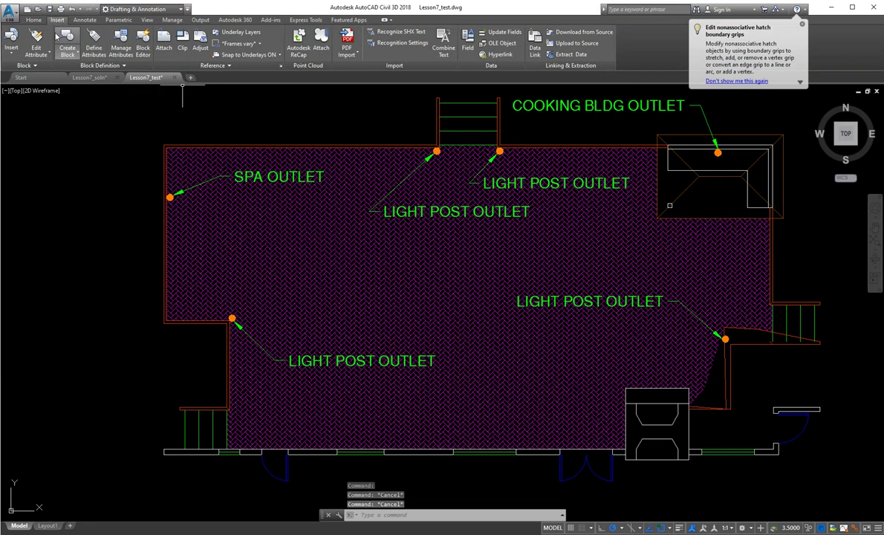
left_click(33, 20)
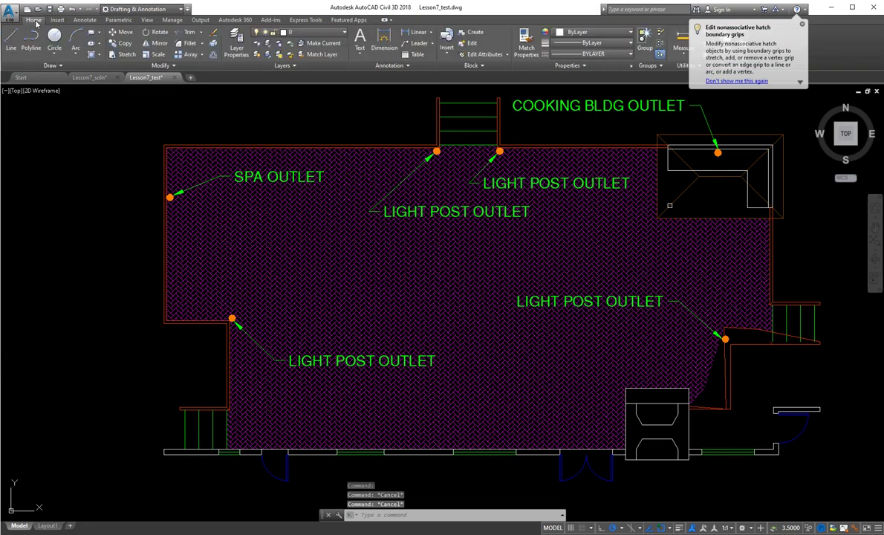
- Draw a rectangle about 15 units wide inside the deck hatch, northeast of the west-side light post outlet
left_click(89, 31)
left_click(291, 242)
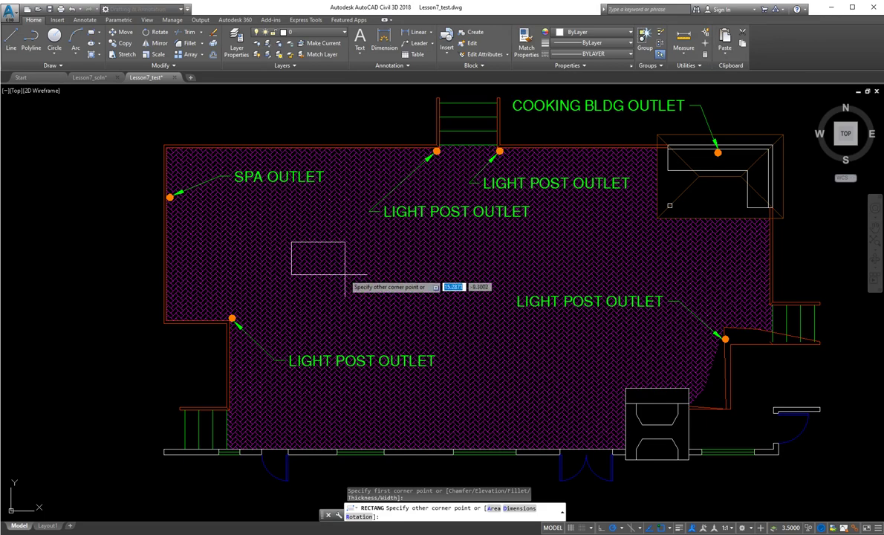
left_click(344, 276)
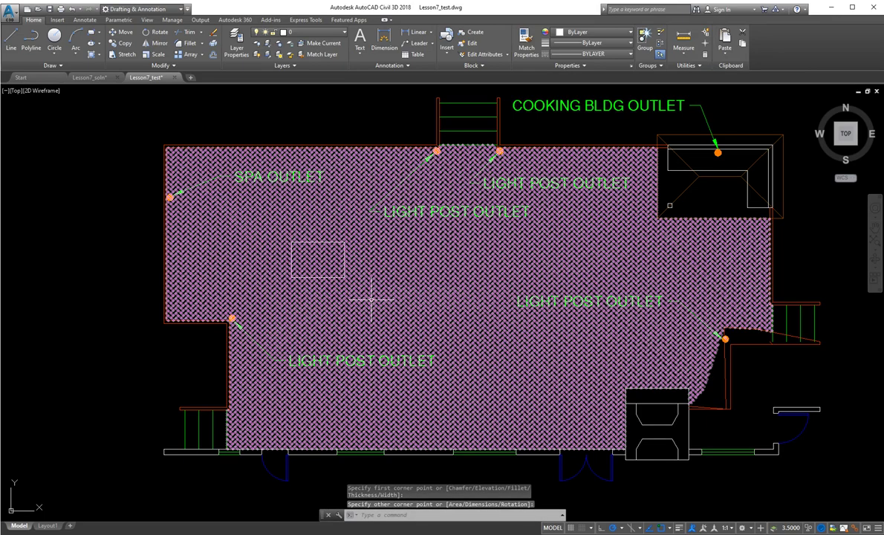
key("Escape")
key("Escape")
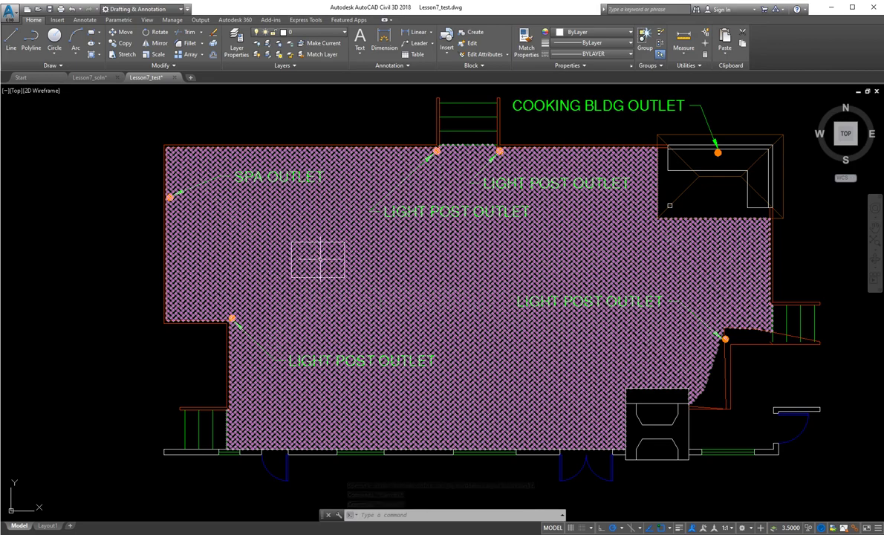
scroll(314, 263, "up", 4)
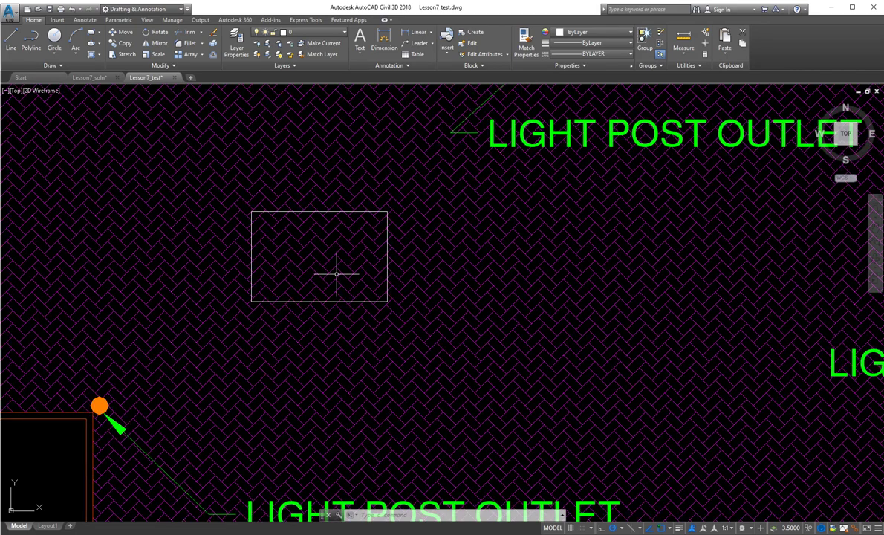
scroll(336, 274, "down", 4)
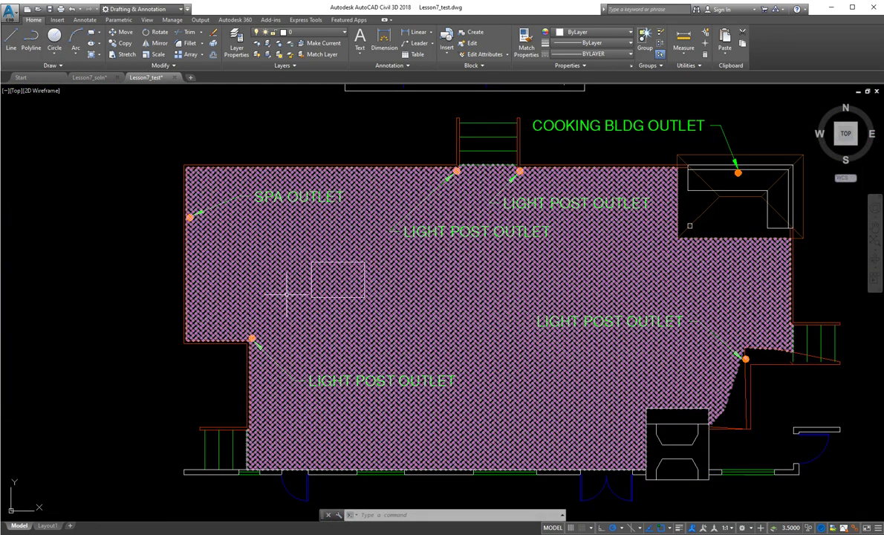
- Try to remove the rectangle from the deck hatch's boundaries using the hatch's Remove boundary option
left_click(286, 294)
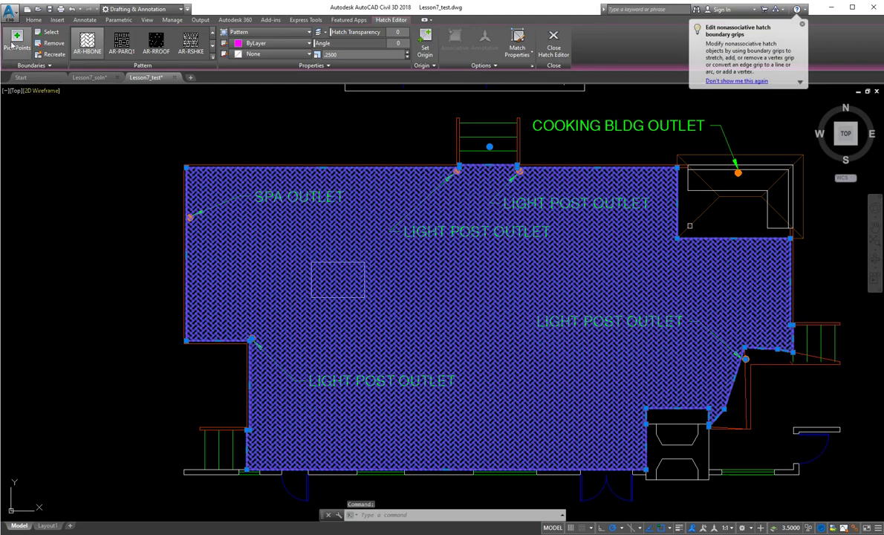
left_click(46, 44)
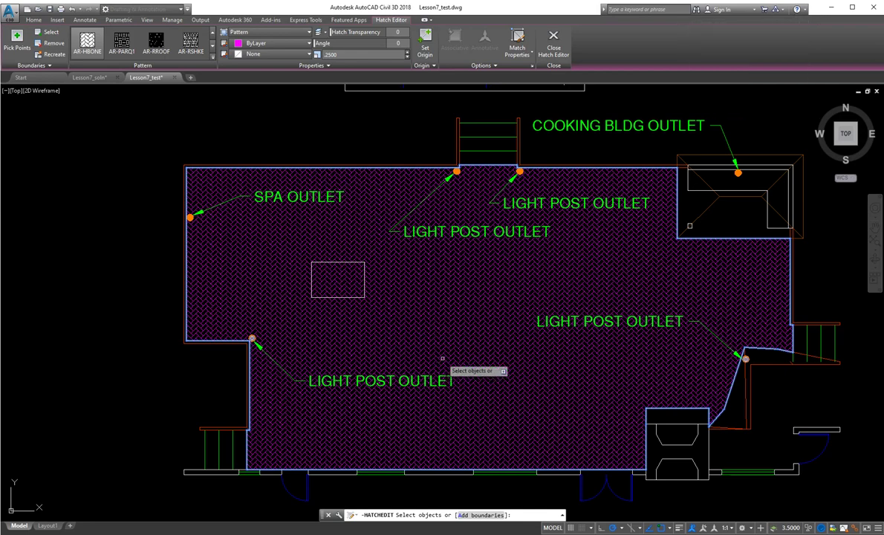
left_click(334, 296)
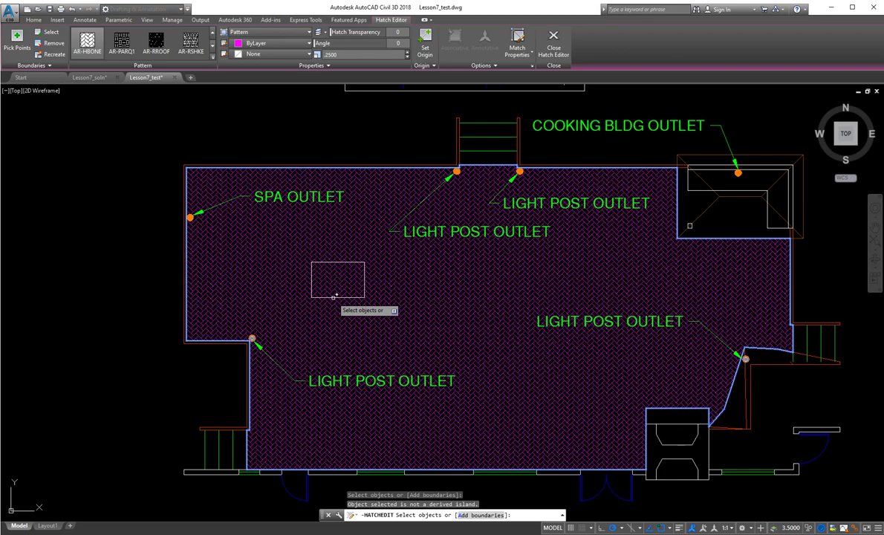
left_click(339, 296)
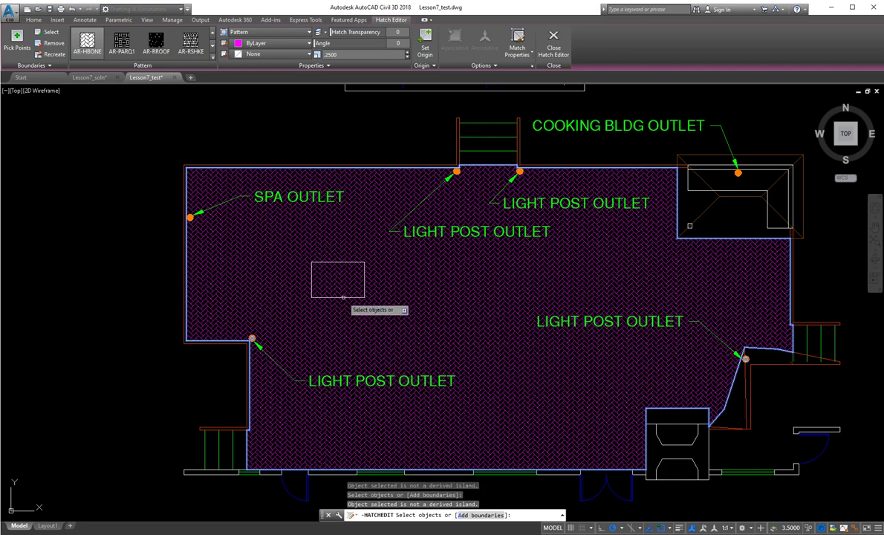
key("Return")
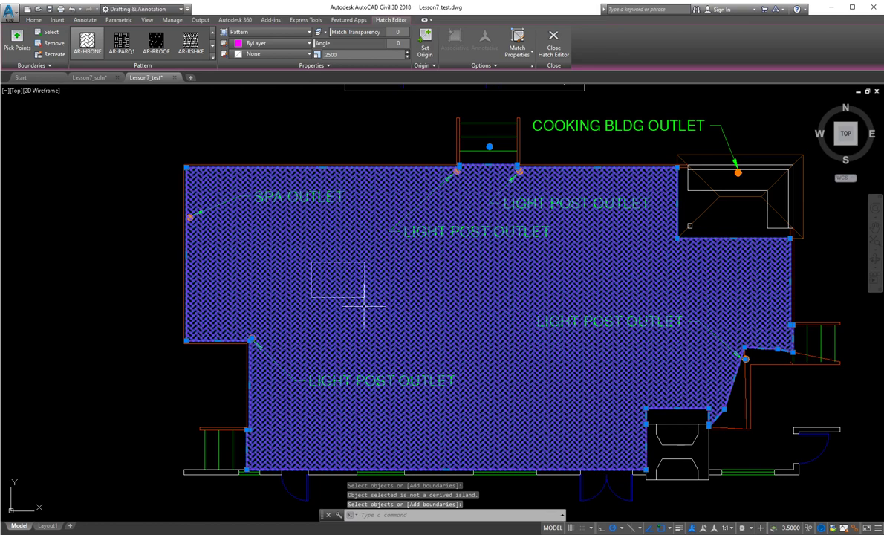
- Repeat the hatch edit with both the deck hatch and rectangle selected, and try Remove boundaries on the rectangle
left_click(352, 297)
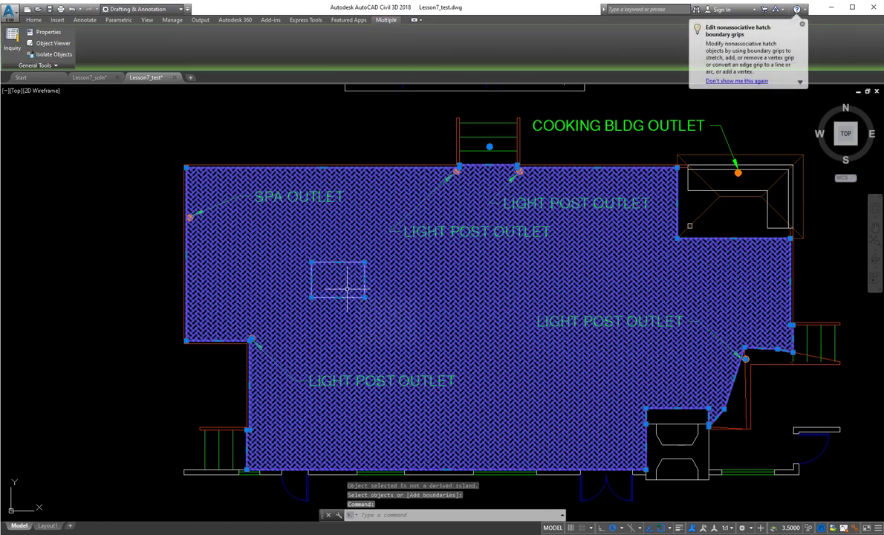
key("Return")
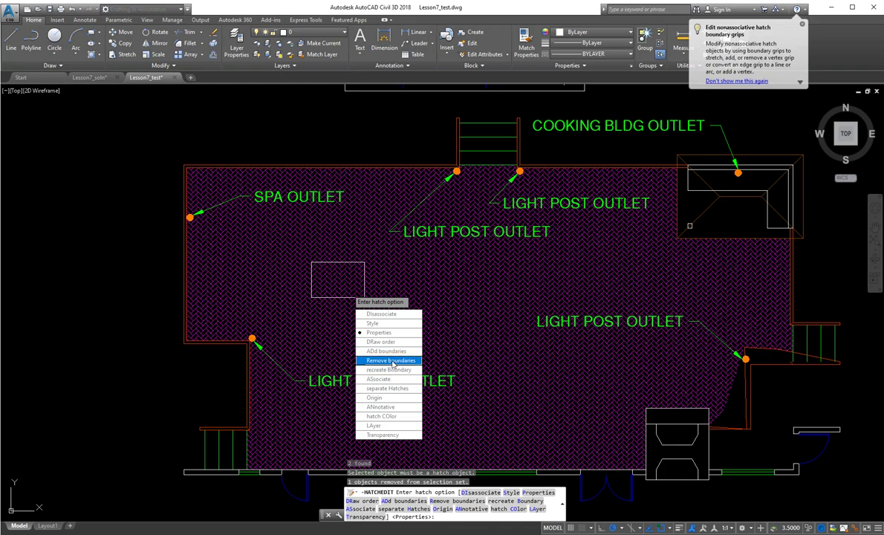
left_click(390, 361)
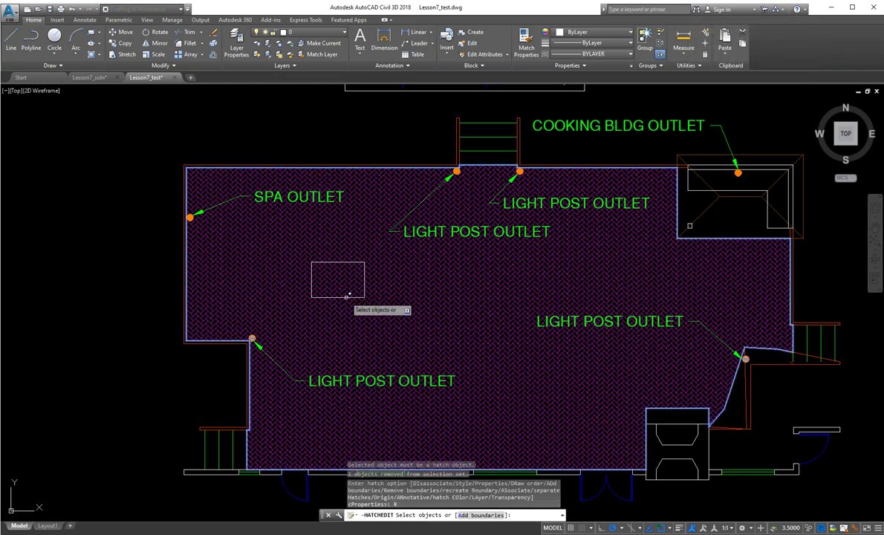
left_click(346, 297)
key("Return")
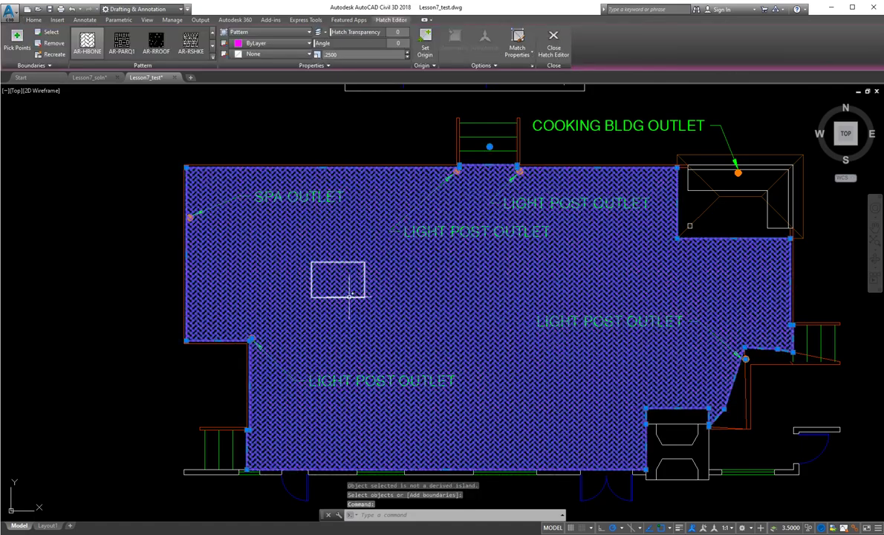
- Repeat the hatch edit on the hatch and rectangle, switching from Remove boundaries to the Add boundaries option
left_click(348, 296)
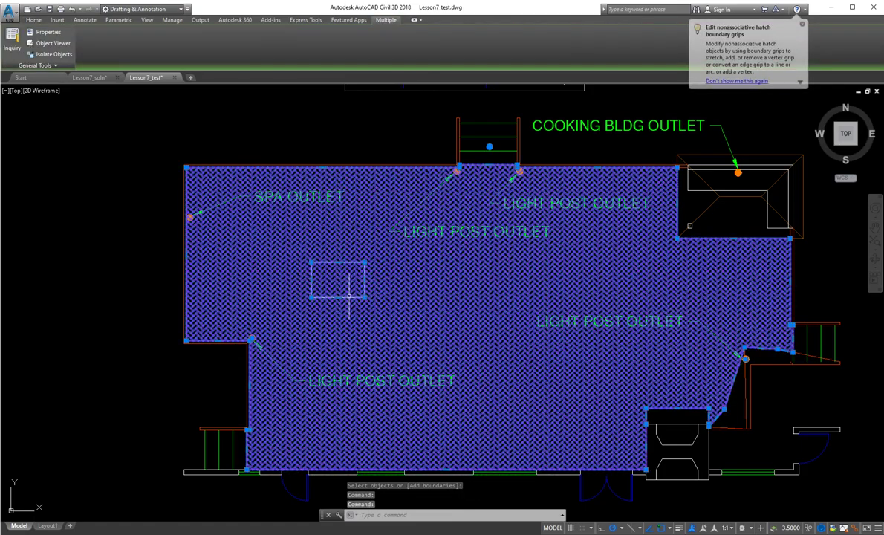
key("Return")
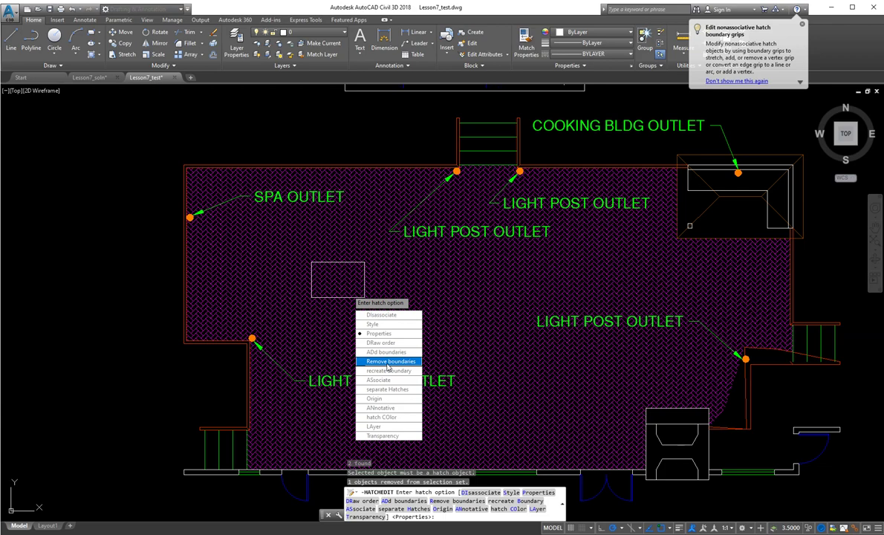
left_click(387, 362)
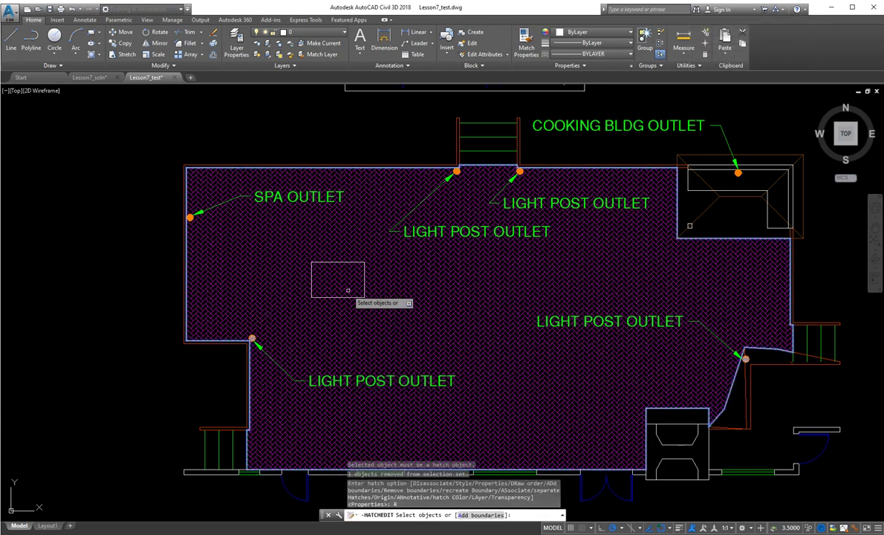
type("a")
key("Return")
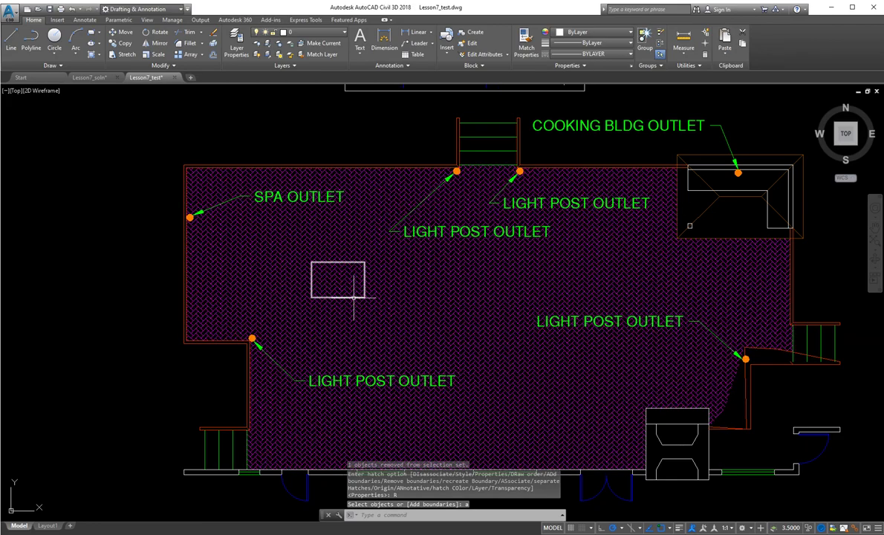
left_click(354, 298)
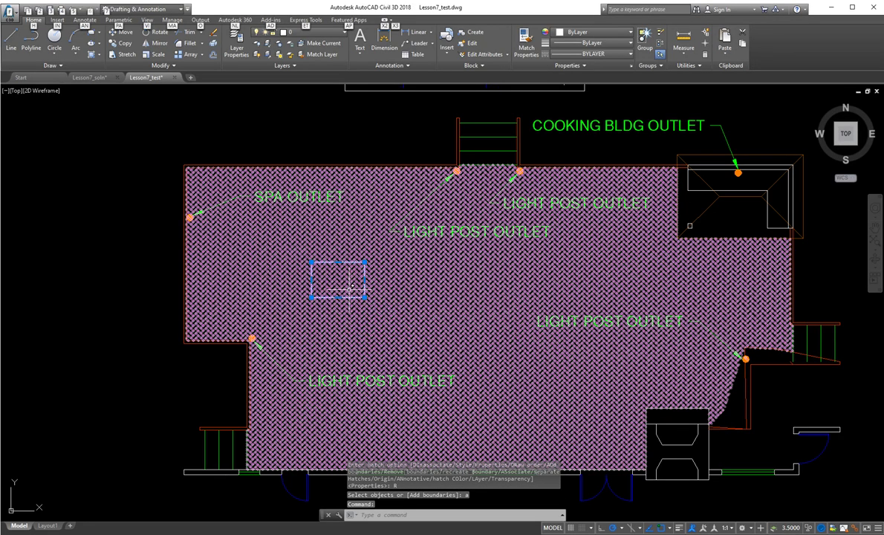
key("alt")
key("alt")
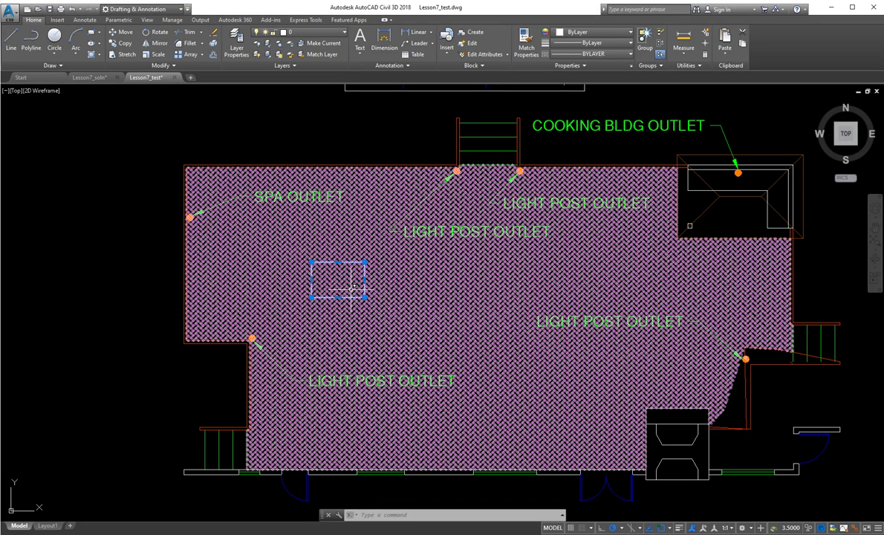
left_click(354, 290)
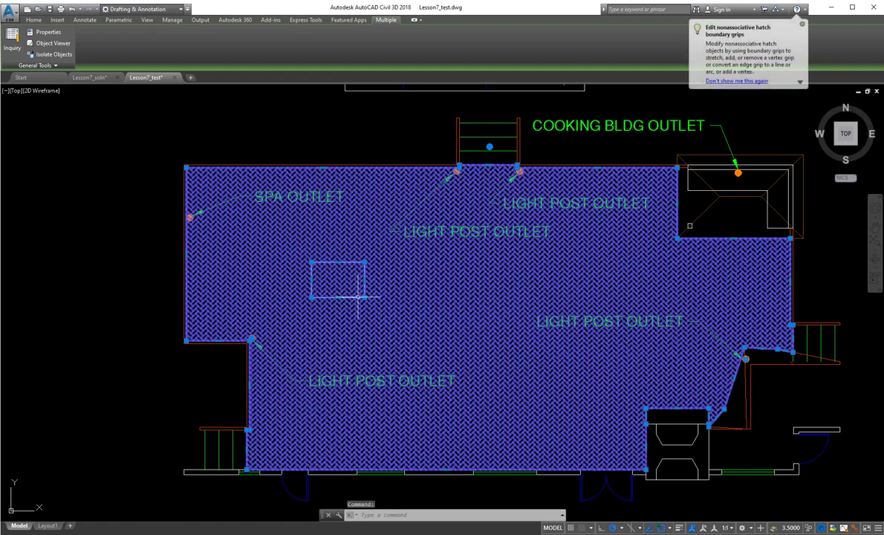
key("Escape")
key("Escape")
key("Escape")
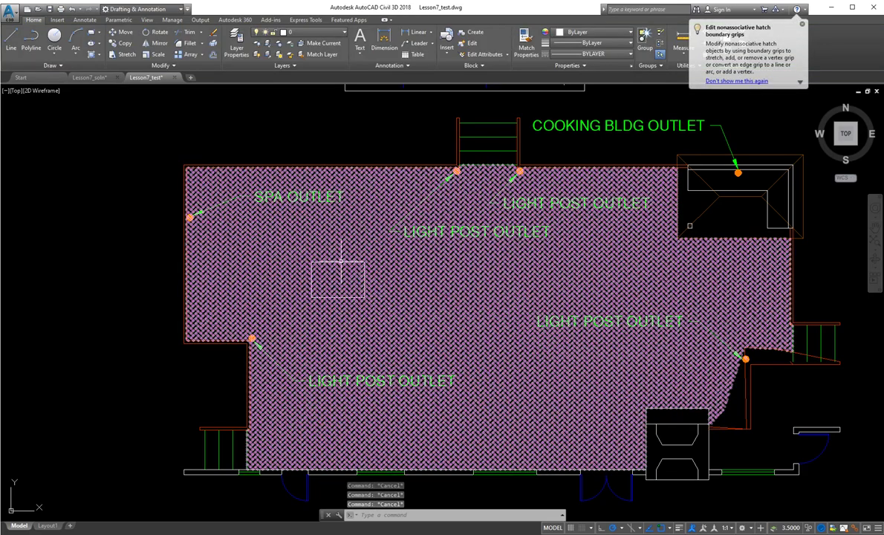
- Select only the deck hatch and try again to remove the rectangle from its boundaries by picking its north edge
left_click(338, 259)
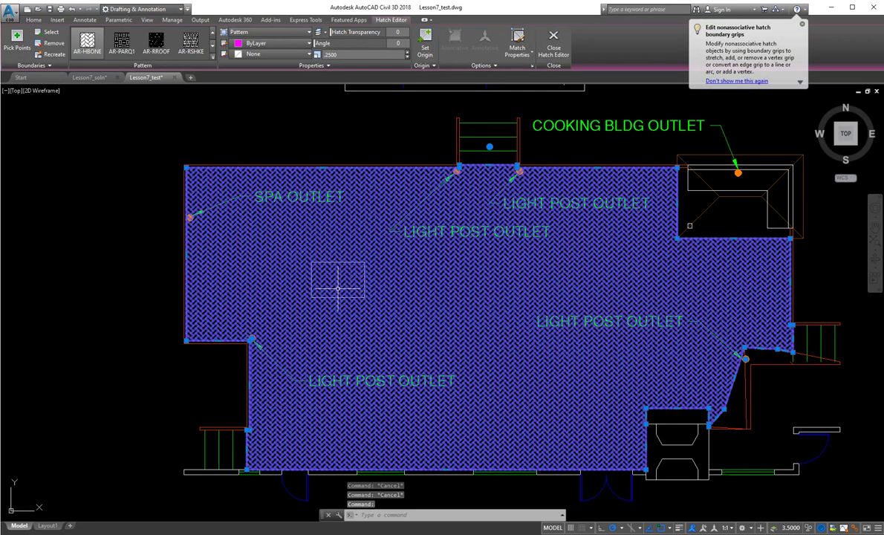
scroll(338, 288, "up", 2)
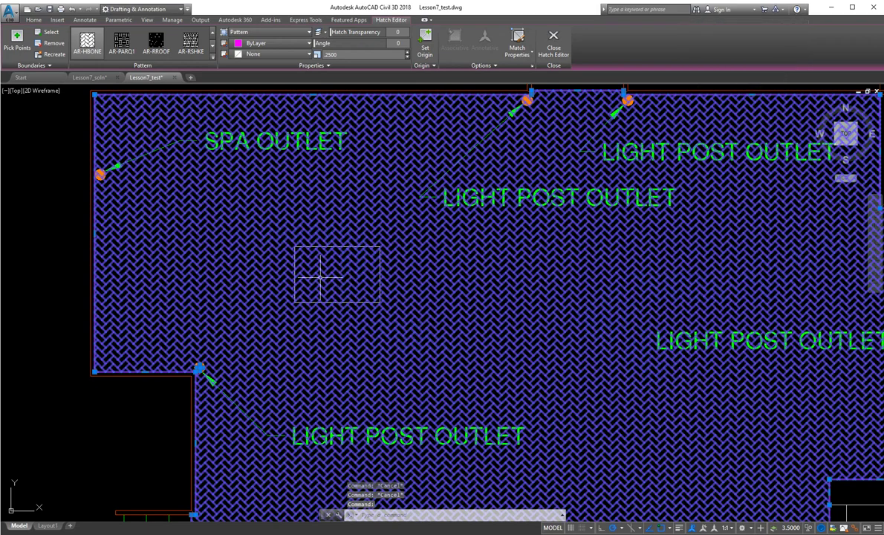
left_click(52, 55)
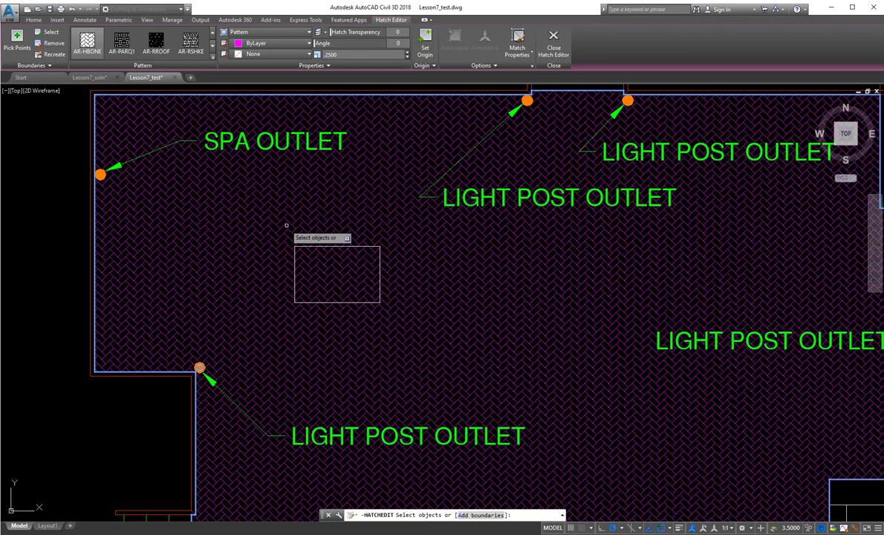
left_click(331, 245)
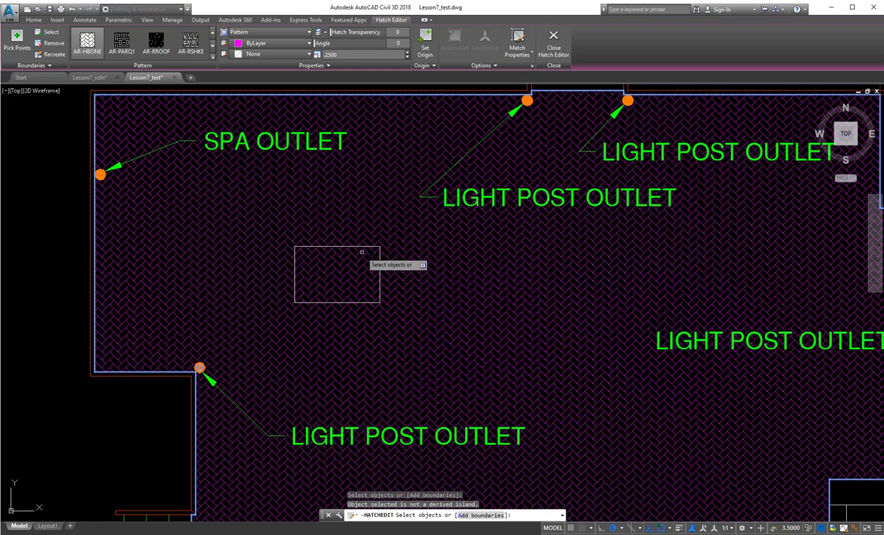
left_click(332, 246)
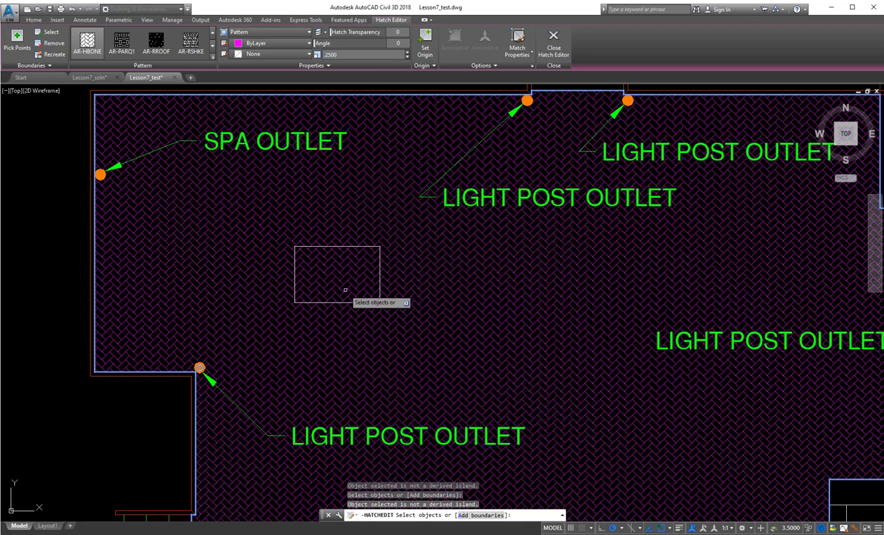
key("Return")
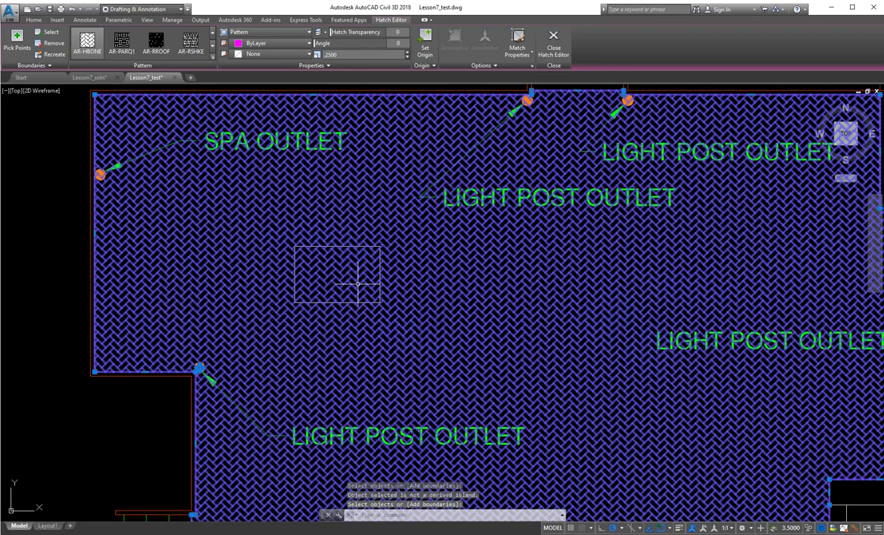
- Try to bring the rectangle into the deck hatch through the Add boundaries option of Remove boundaries, and cancel the repeated edit
left_click(47, 44)
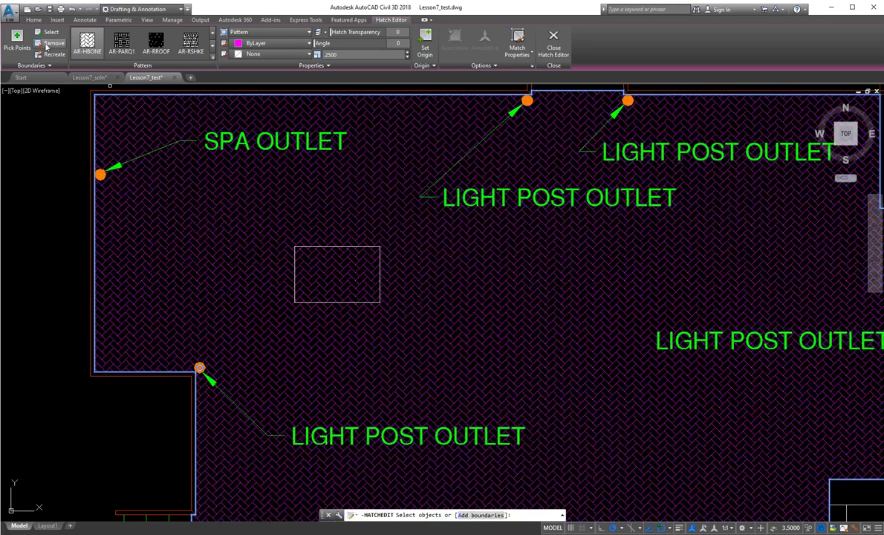
left_click(316, 243)
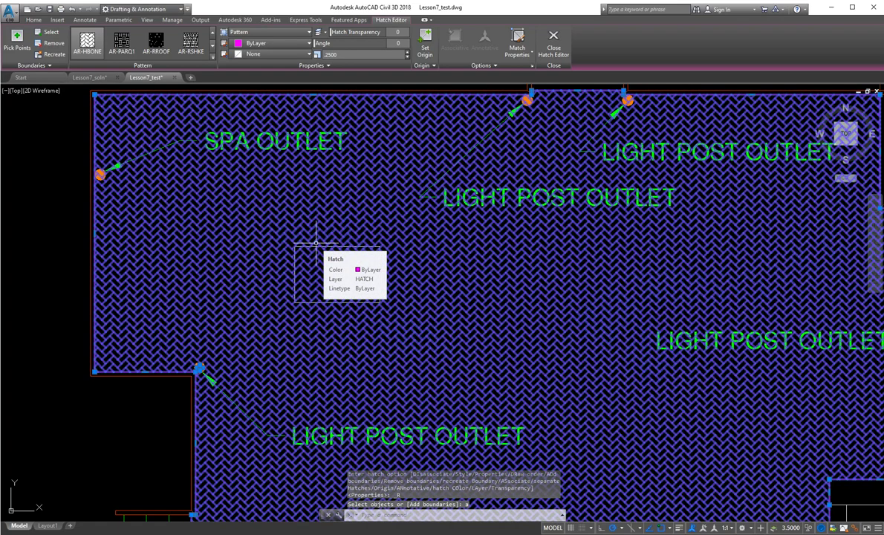
left_click(316, 243)
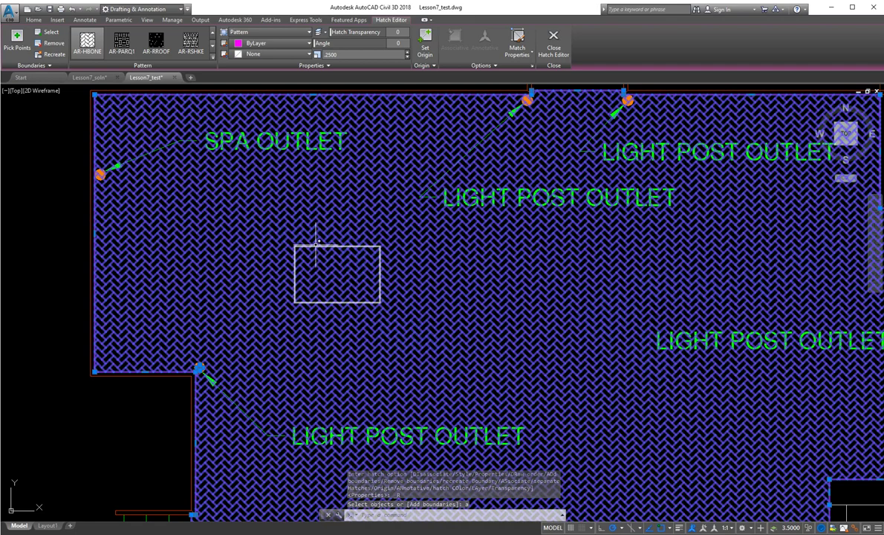
key("Return")
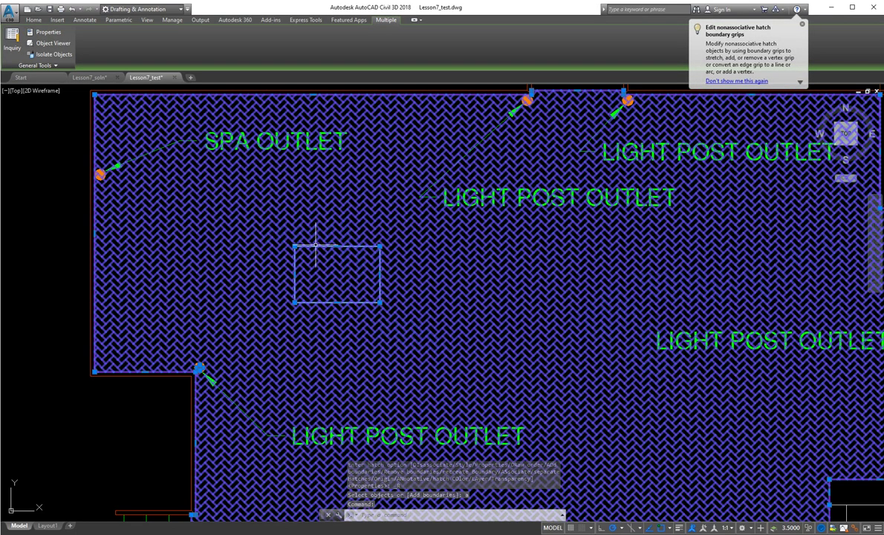
double_click(316, 243)
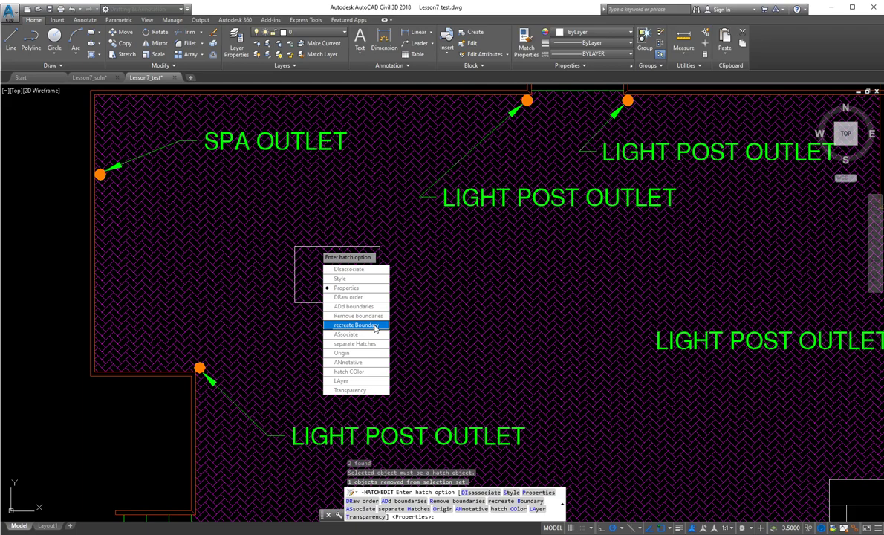
key("Escape")
key("Escape")
- Abandon the pending hatch edit and retry Remove boundaries on the deck hatch, picking inside the rectangle and beside its west edge
left_click(277, 278)
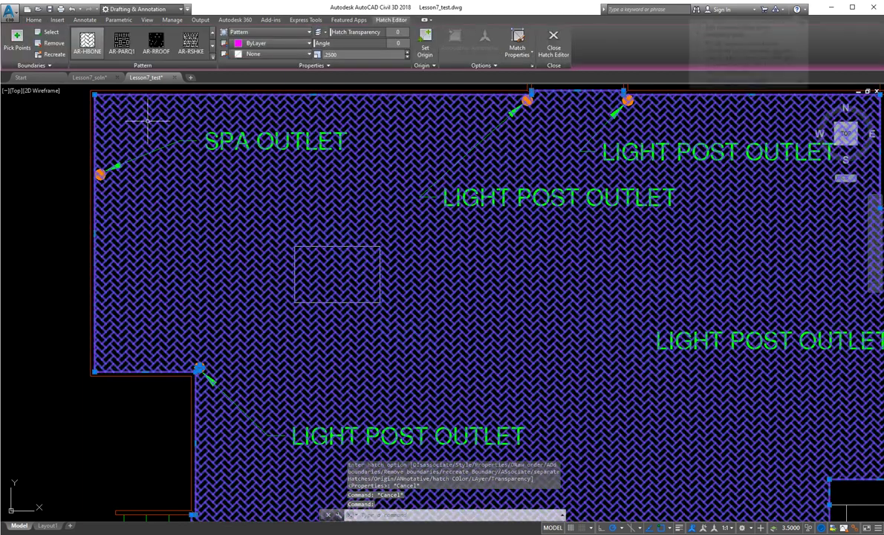
left_click(52, 44)
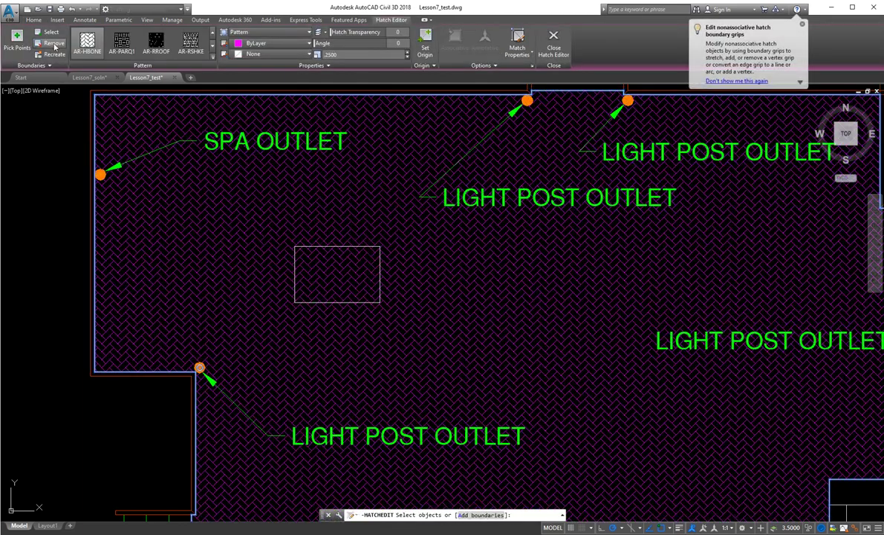
left_click(327, 264)
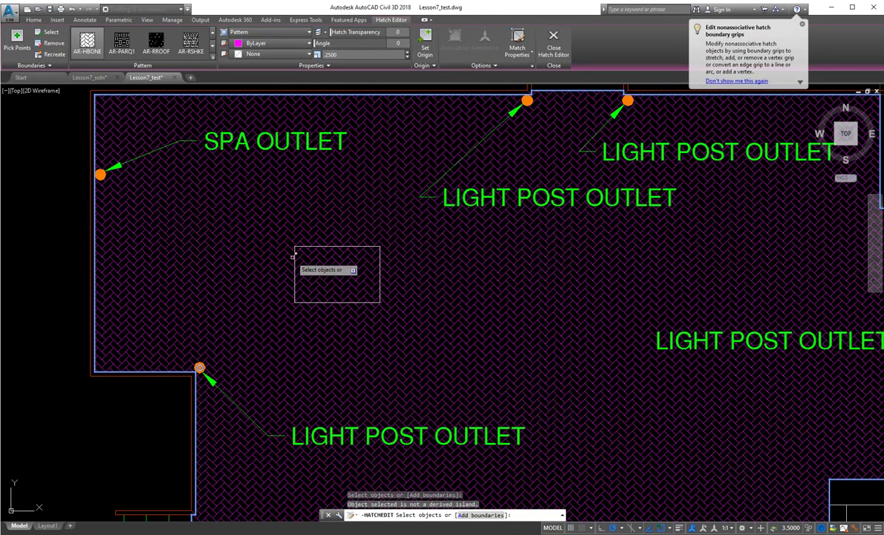
left_click(293, 257)
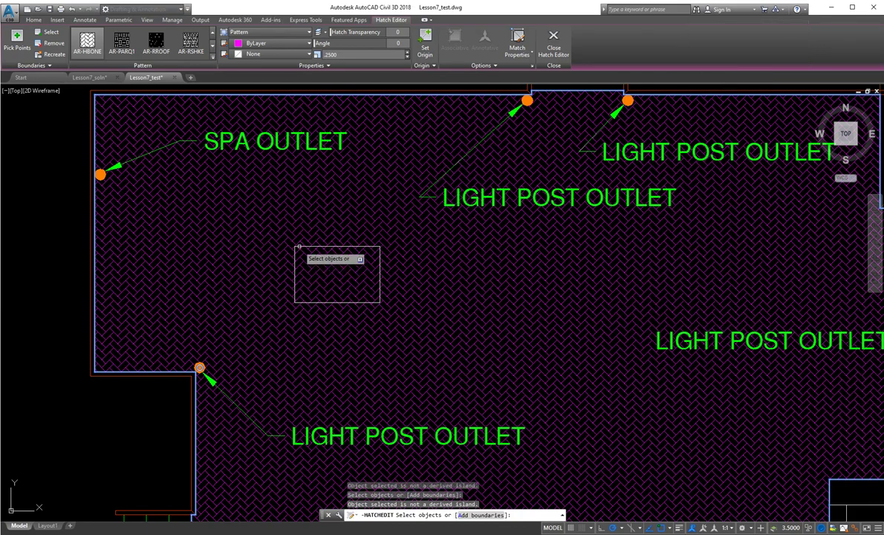
key("Return")
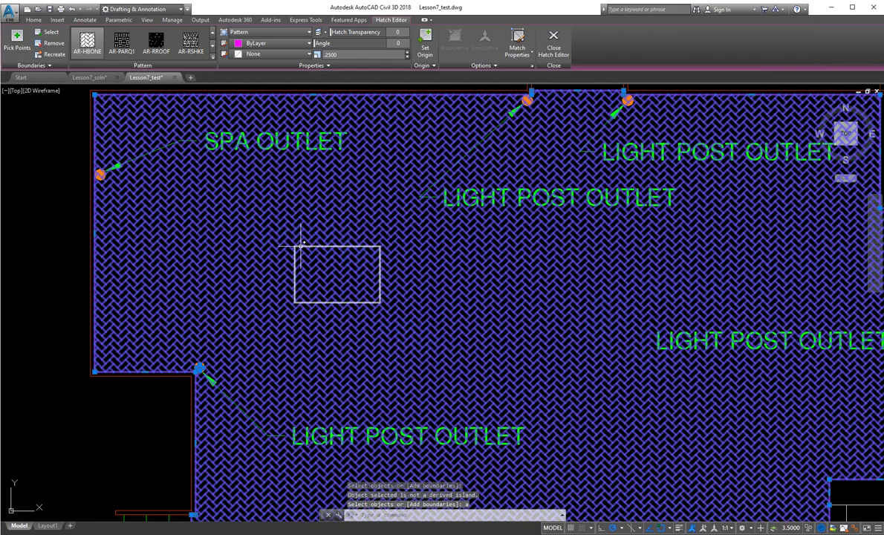
- Cut the rectangle out of the deck hatch using the ADd boundaries option of -HATCHEDIT with an internal point inside the rectangle
key("Return")
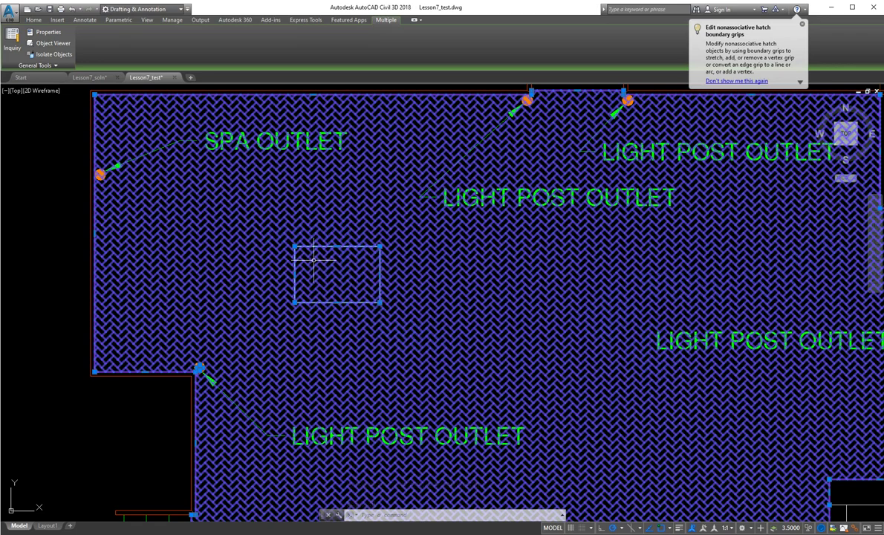
double_click(316, 269)
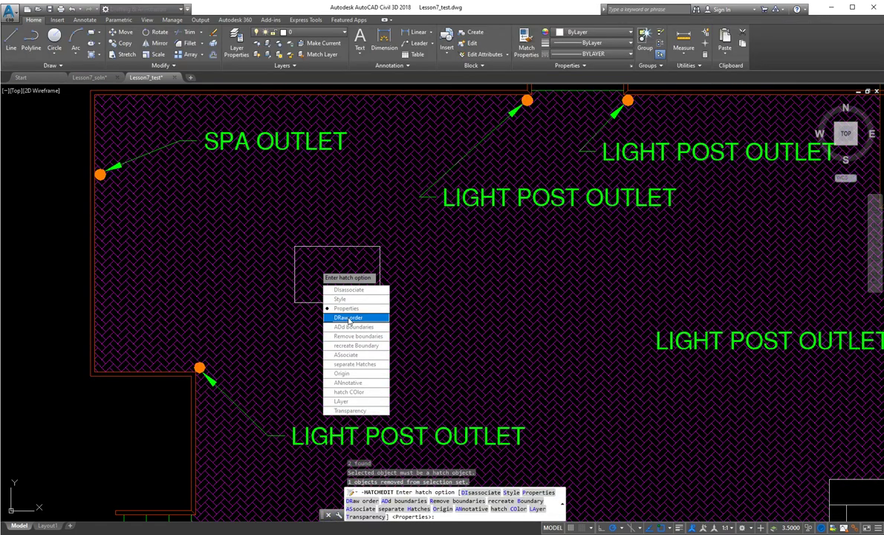
left_click(354, 327)
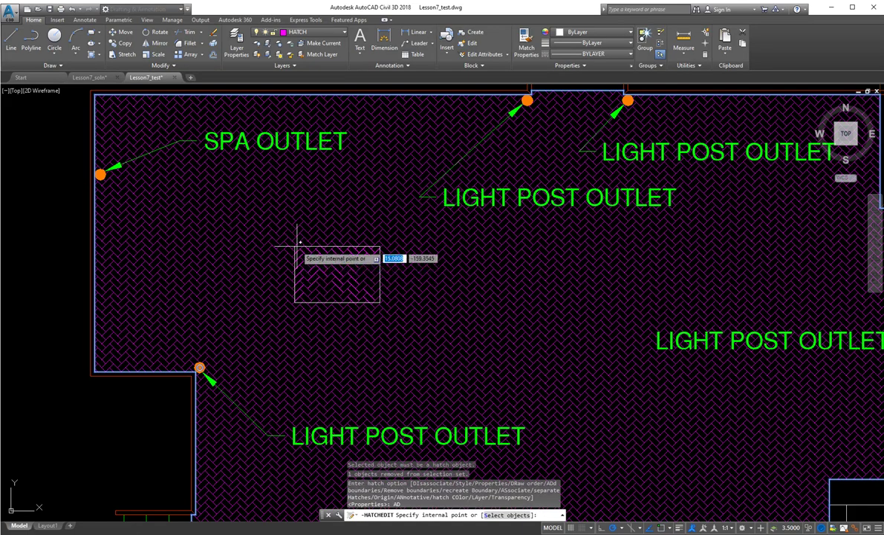
left_click(304, 254)
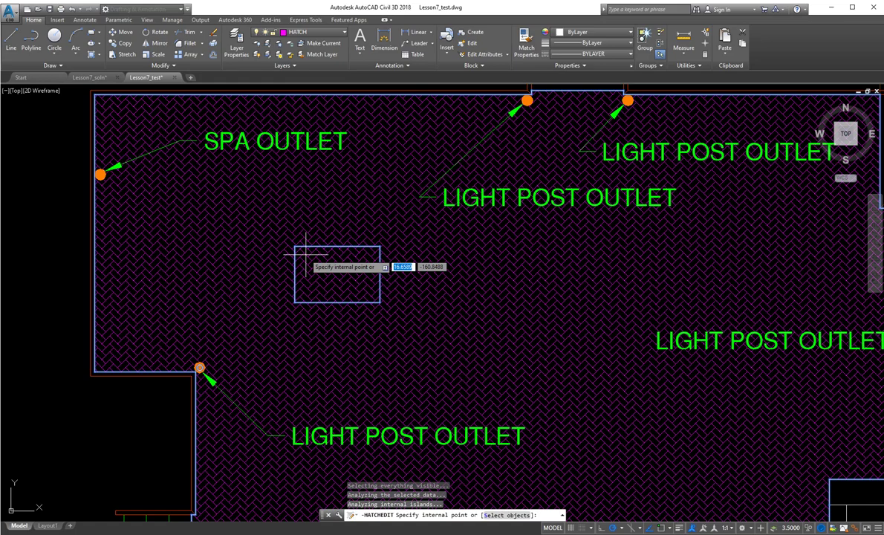
key("Return")
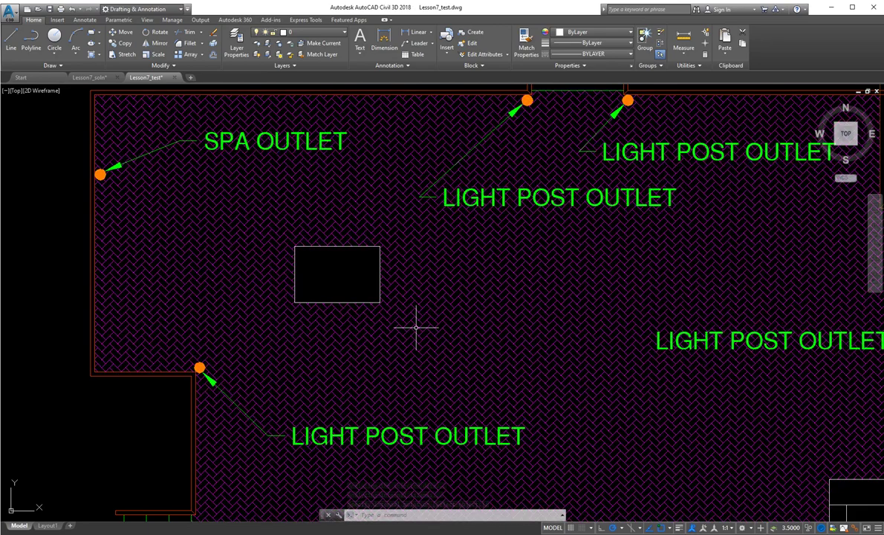
left_click(421, 326)
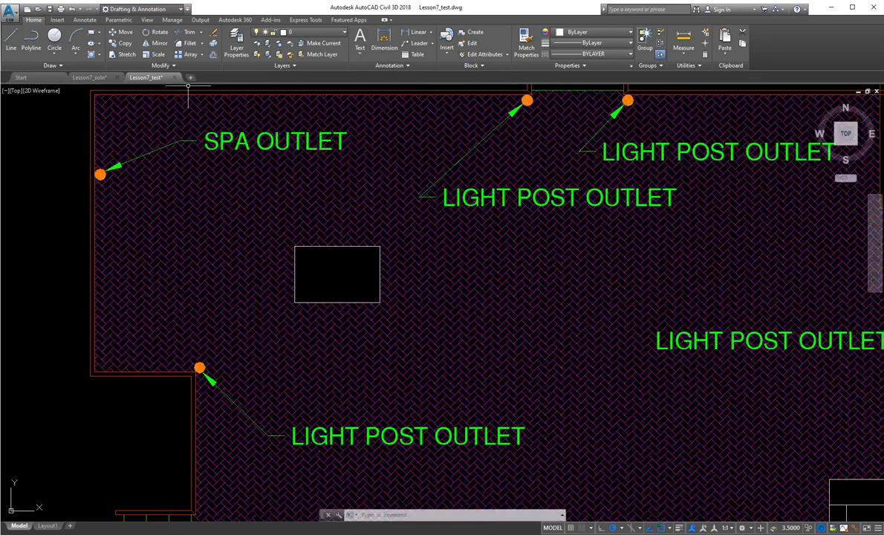
- Draw a second, slightly smaller rectangle on the deck hatch, west of the first one and below the SPA OUTLET label
left_click(91, 33)
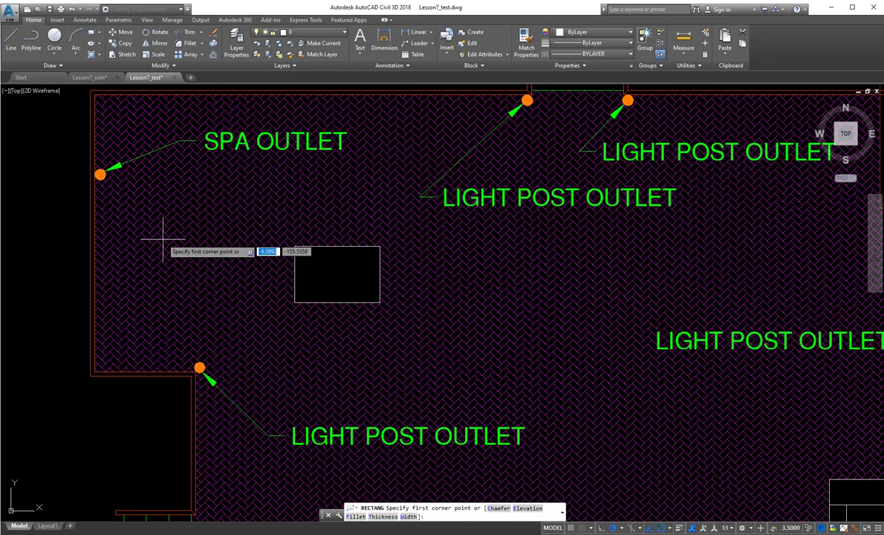
left_click(139, 216)
left_click(217, 261)
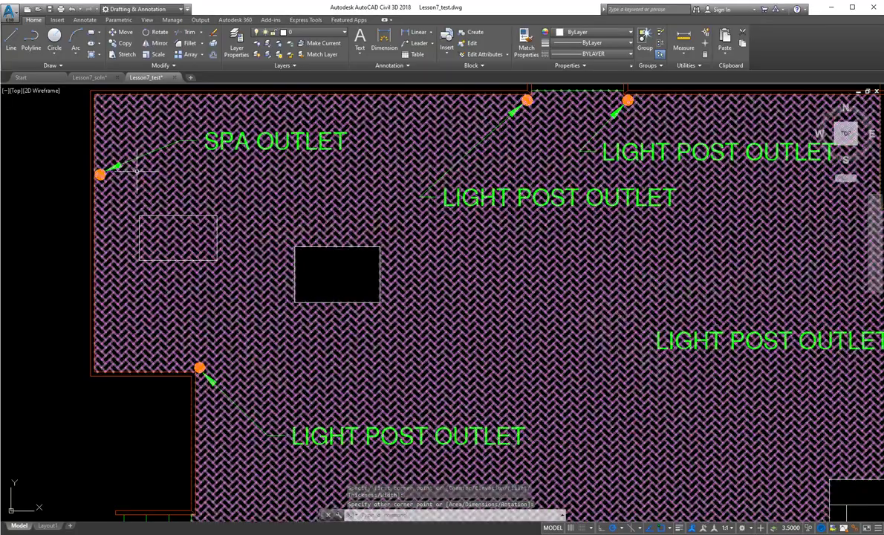
- Try Remove boundaries on the deck hatch for the new rectangle, switching to its Add boundaries option
left_click(136, 172)
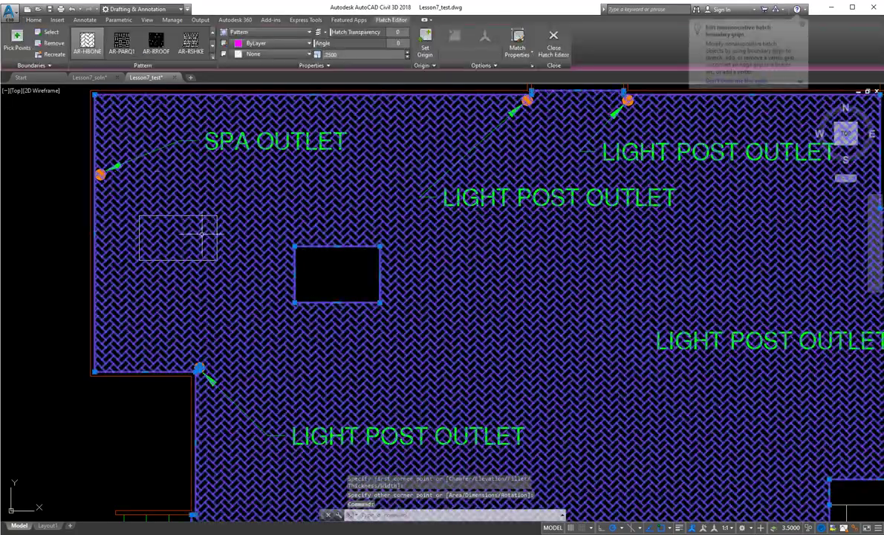
left_click(51, 45)
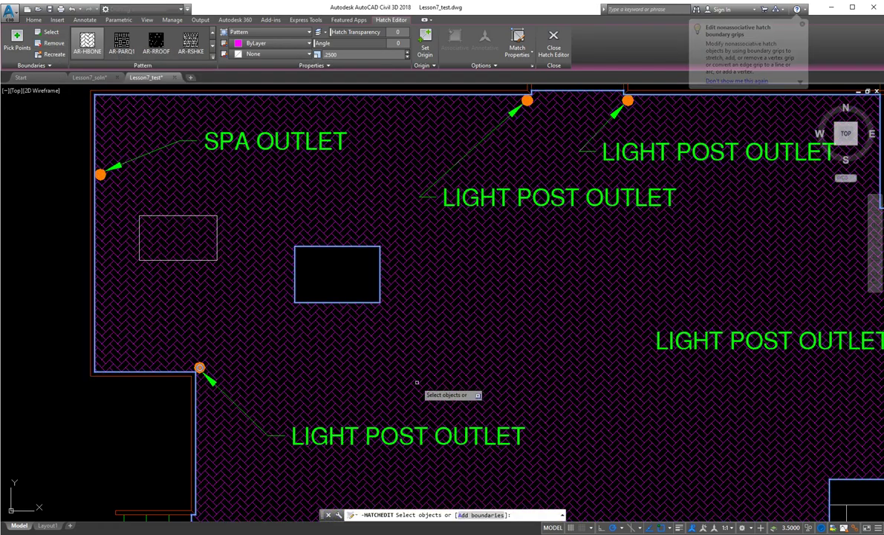
left_click(333, 330)
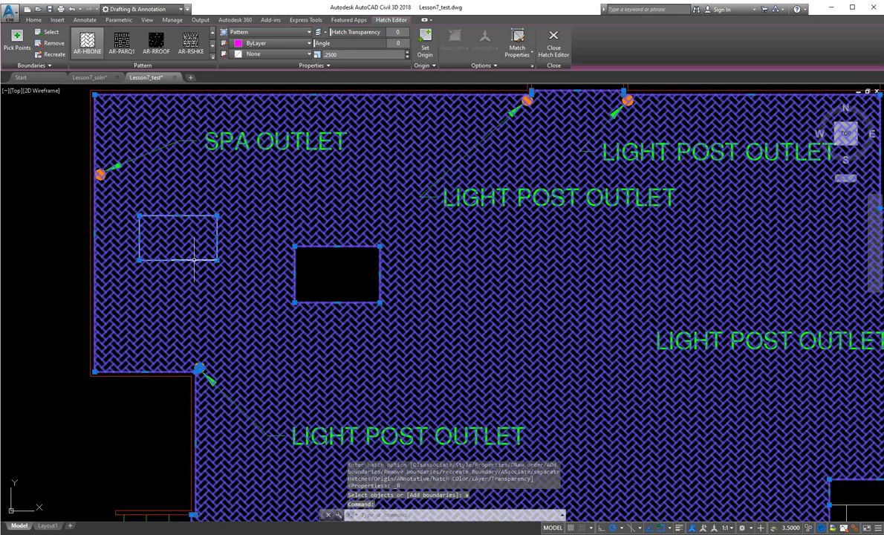
- Repeat the hatch edit and add the second rectangle as an inner boundary of the deck hatch with a point inside it
key("Return")
key("Down")
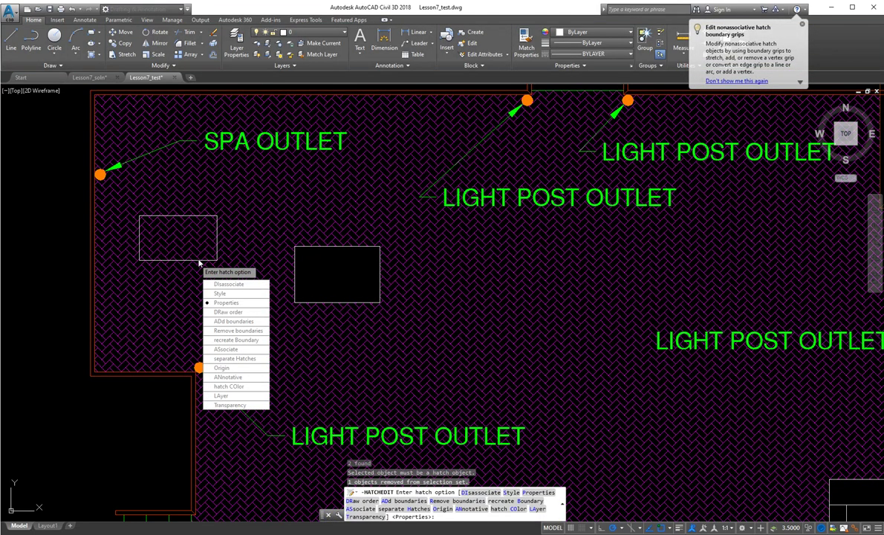
left_click(226, 312)
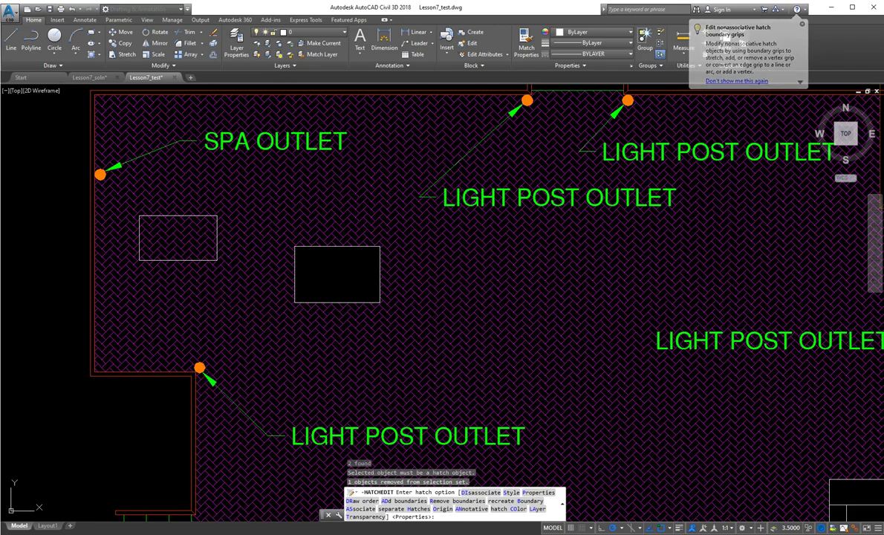
left_click(179, 242)
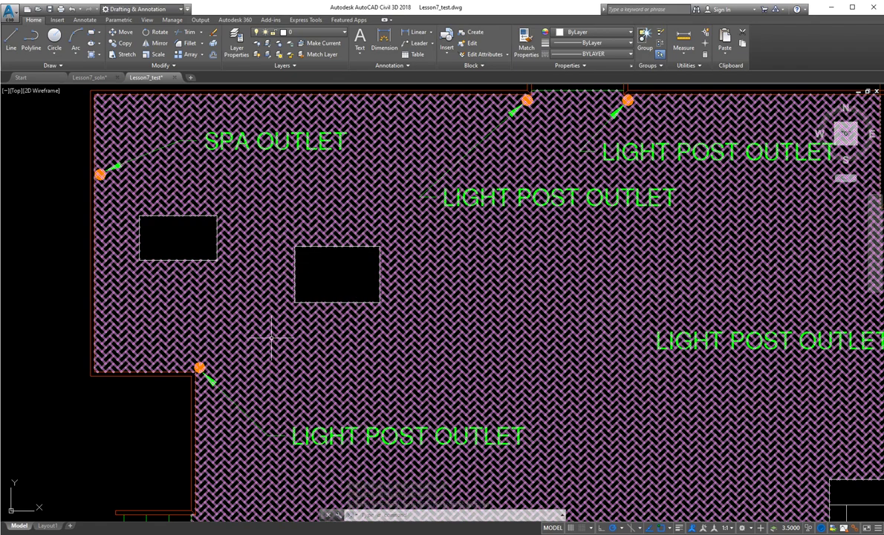
key("Return")
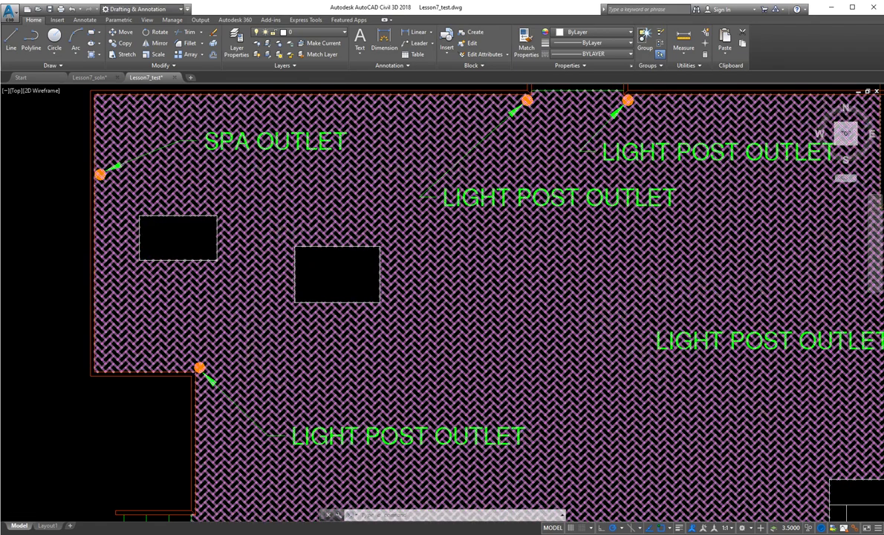
- Examine the complete drawing and the deck plan with the two rectangular openings in its hatch
middle_click(262, 321)
middle_click(262, 322)
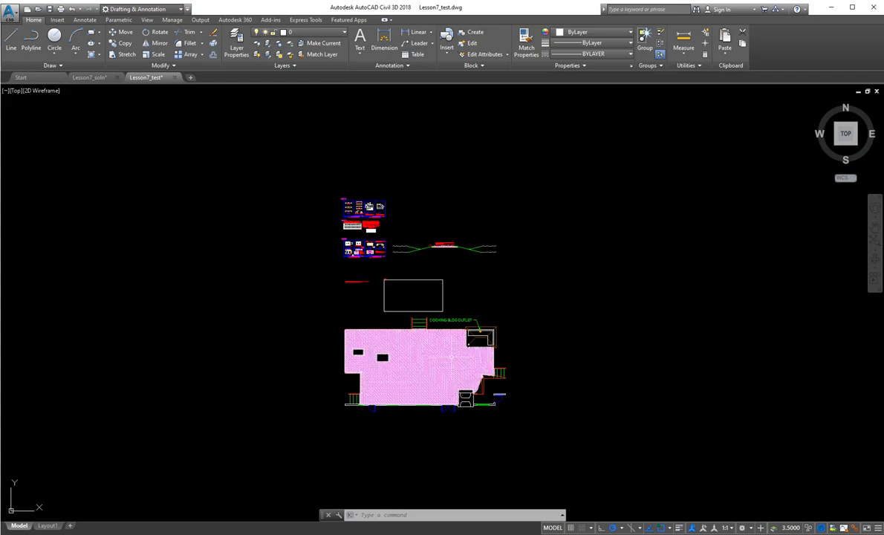
scroll(433, 360, "up", 2)
scroll(449, 335, "up", 2)
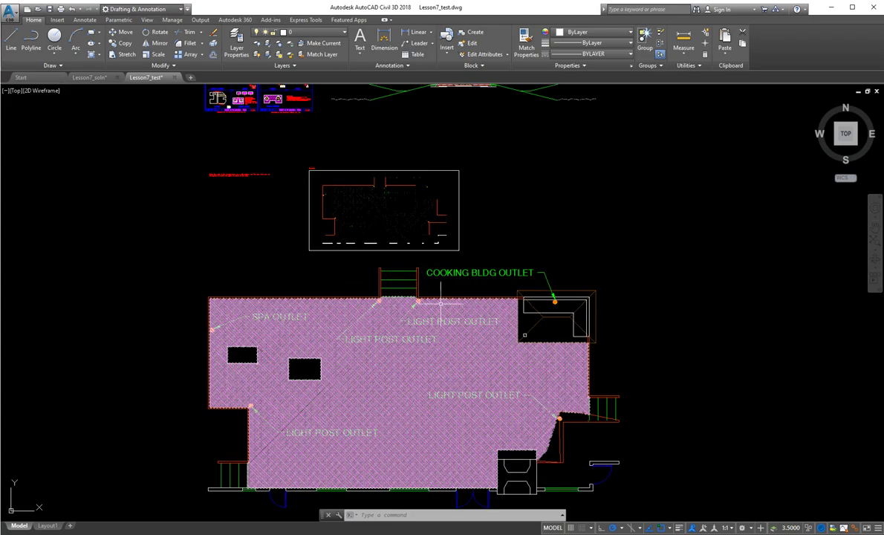
scroll(405, 372, "up", 2)
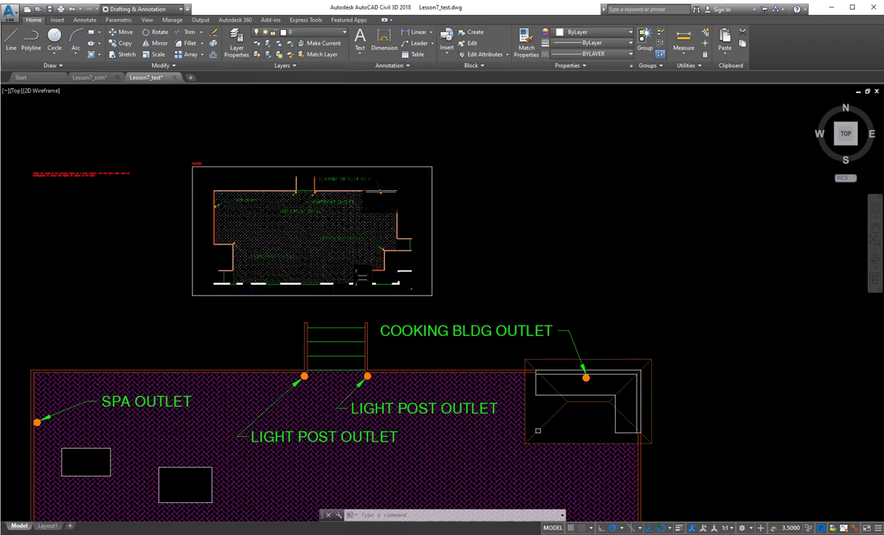
scroll(379, 338, "down", 2)
middle_click_drag(380, 418, 375, 326)
scroll(375, 325, "up", 2)
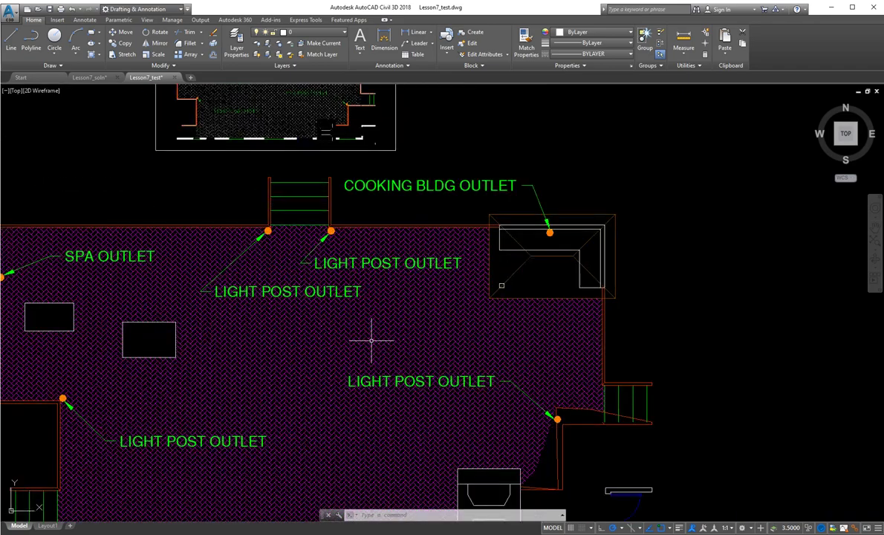
scroll(265, 345, "down", 5)
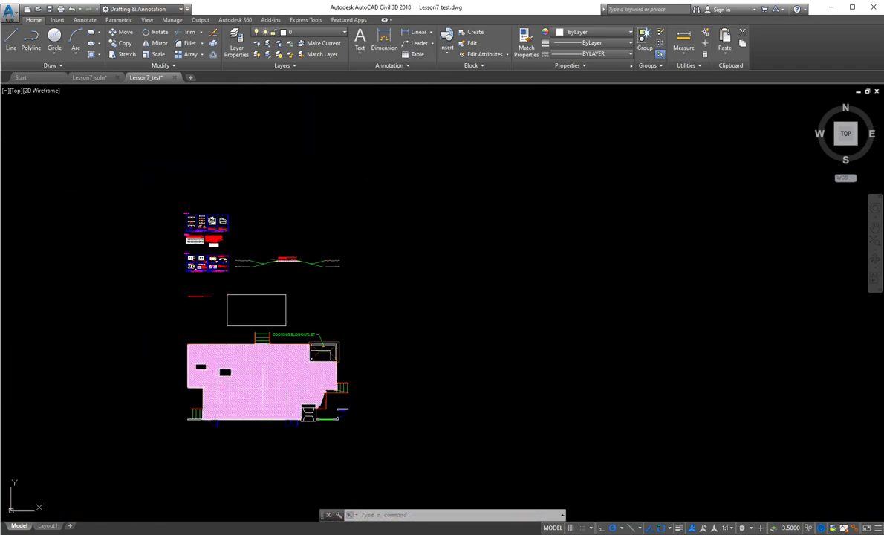
scroll(261, 384, "up", 4)
middle_click_drag(300, 395, 370, 362)
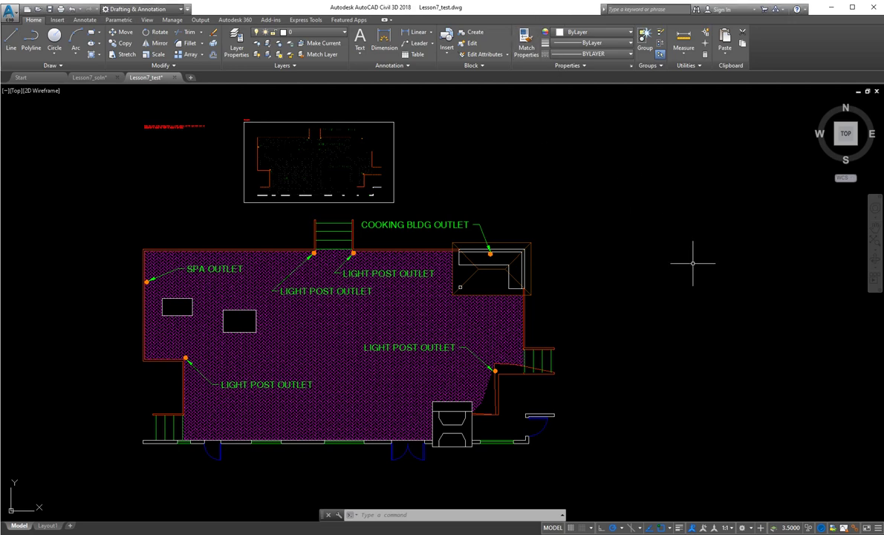
type("-hatchedit")
key("Return")
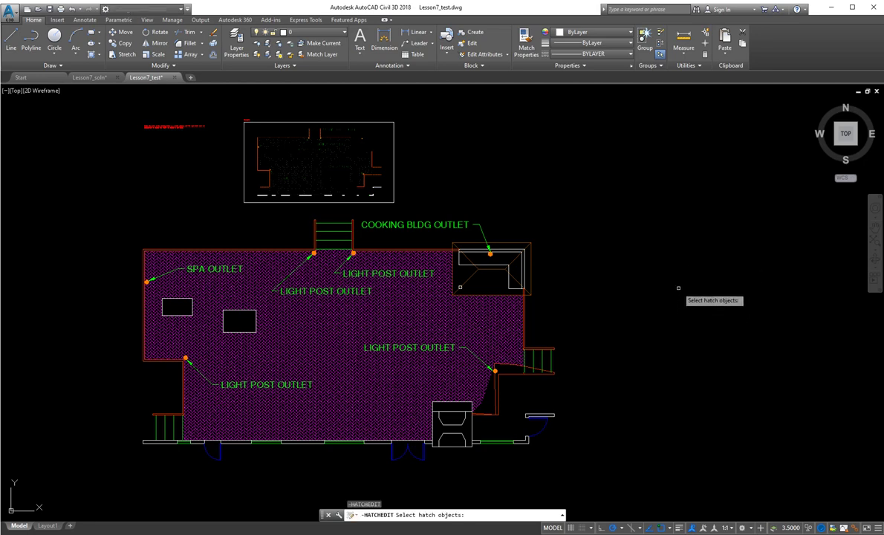
key("Escape")
key("Escape")
key("Escape")
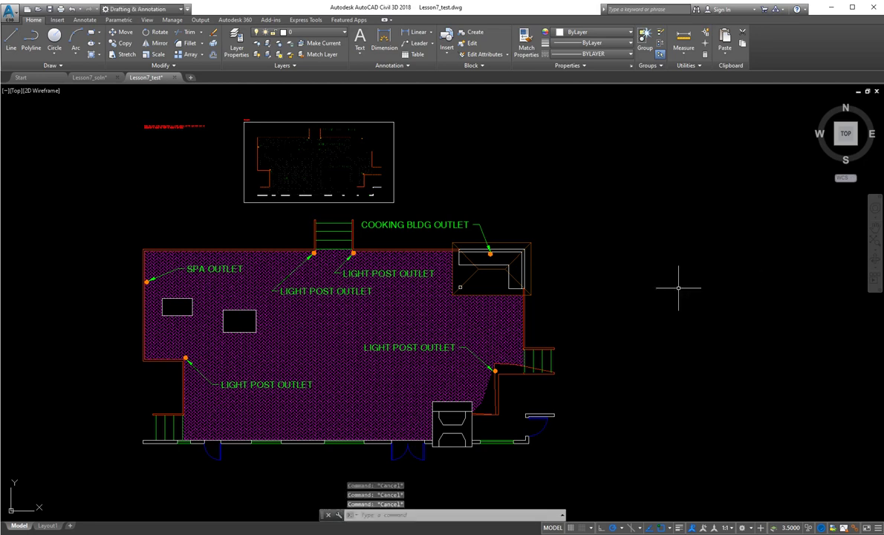